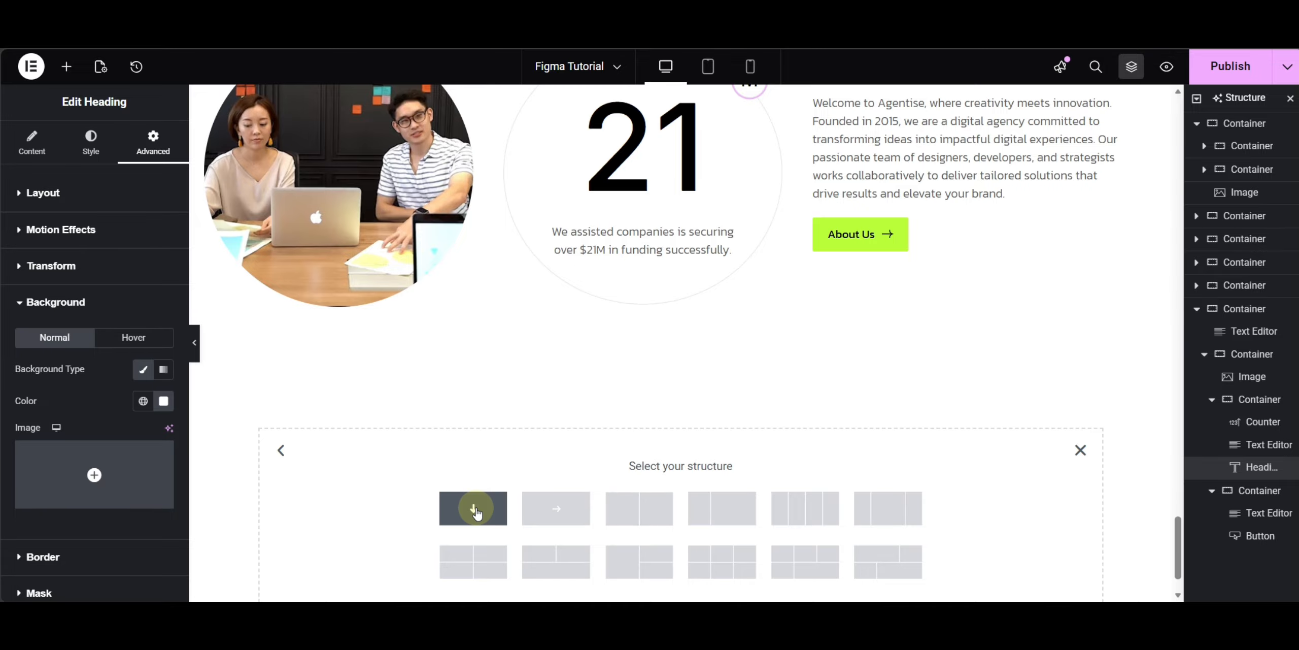
Step: Add a two-column container below the About Us section with padding of 80 px top and bottom and 20 px right and left
click(668, 515)
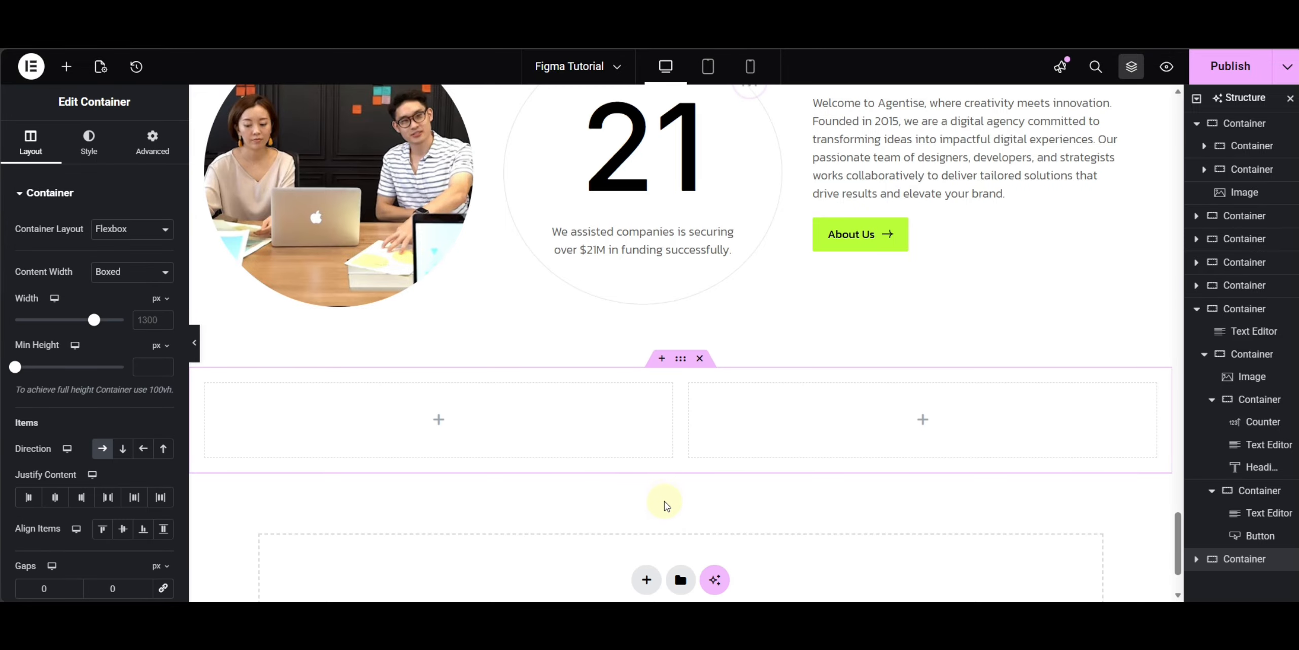
click(152, 141)
click(165, 306)
click(17, 303)
text(0)
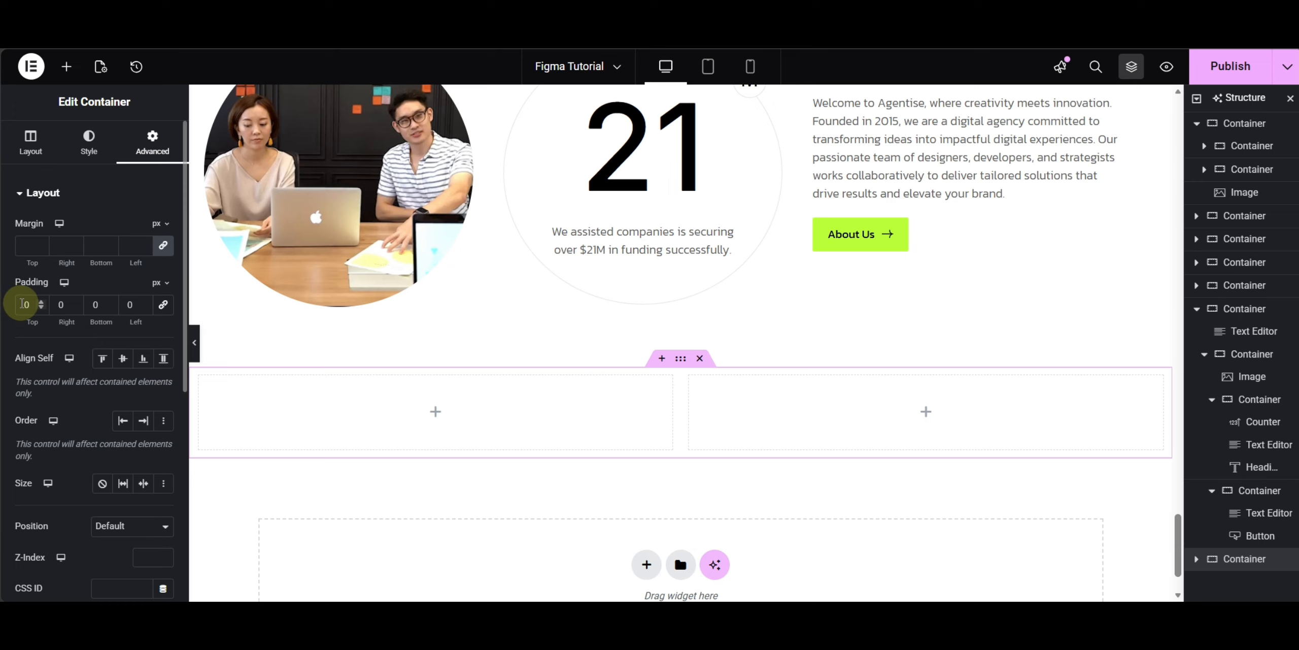
text(8)
click(58, 305)
text(2)
click(93, 305)
text(8)
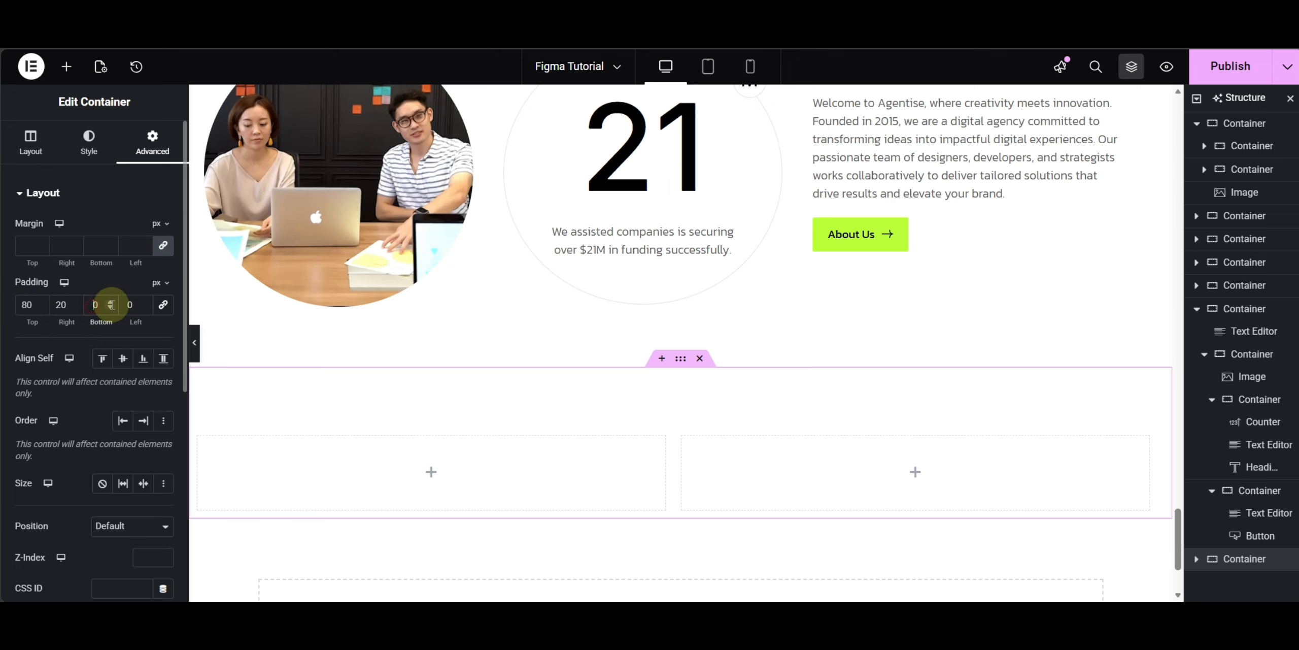
click(128, 305)
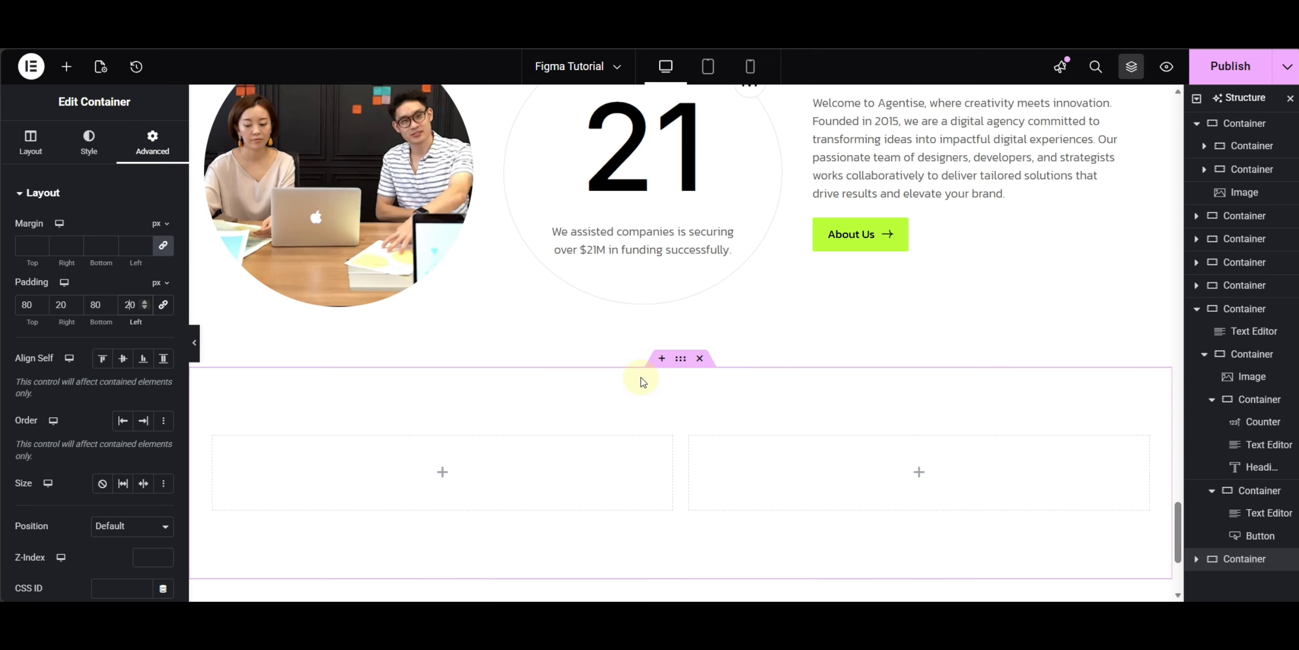
Step: Set the padding of both inner column containers in the new section to 0
scroll(633, 453, down, 3)
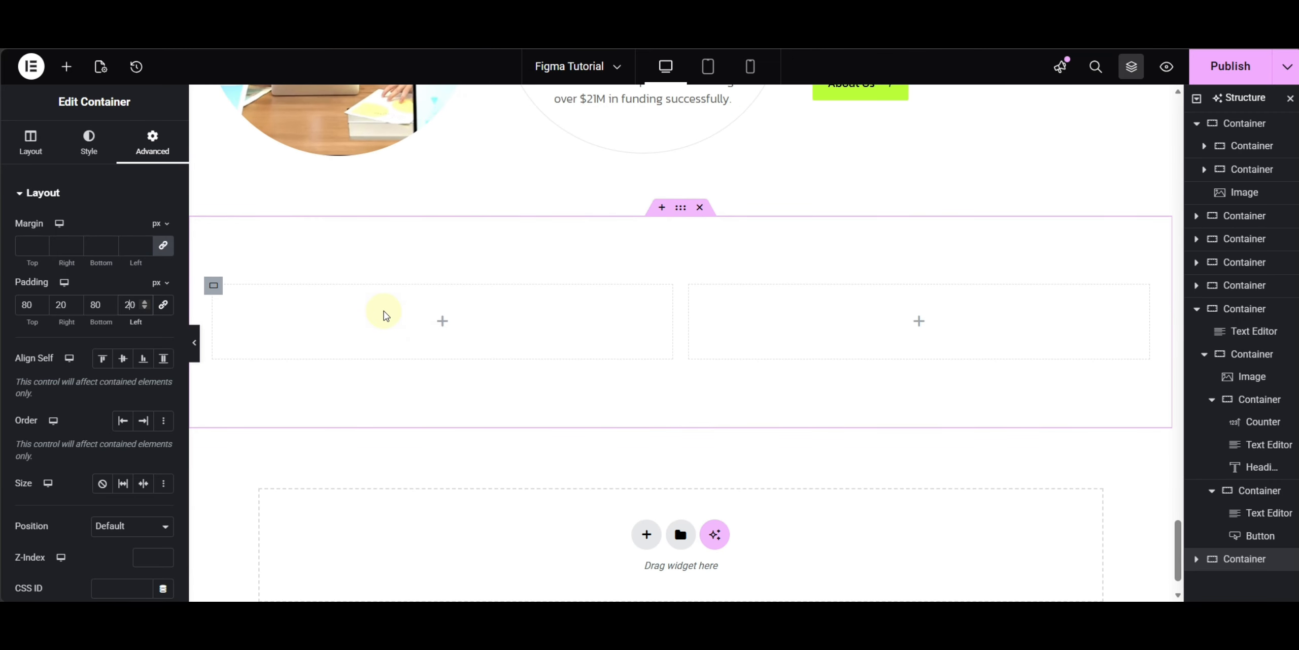
click(215, 291)
click(151, 145)
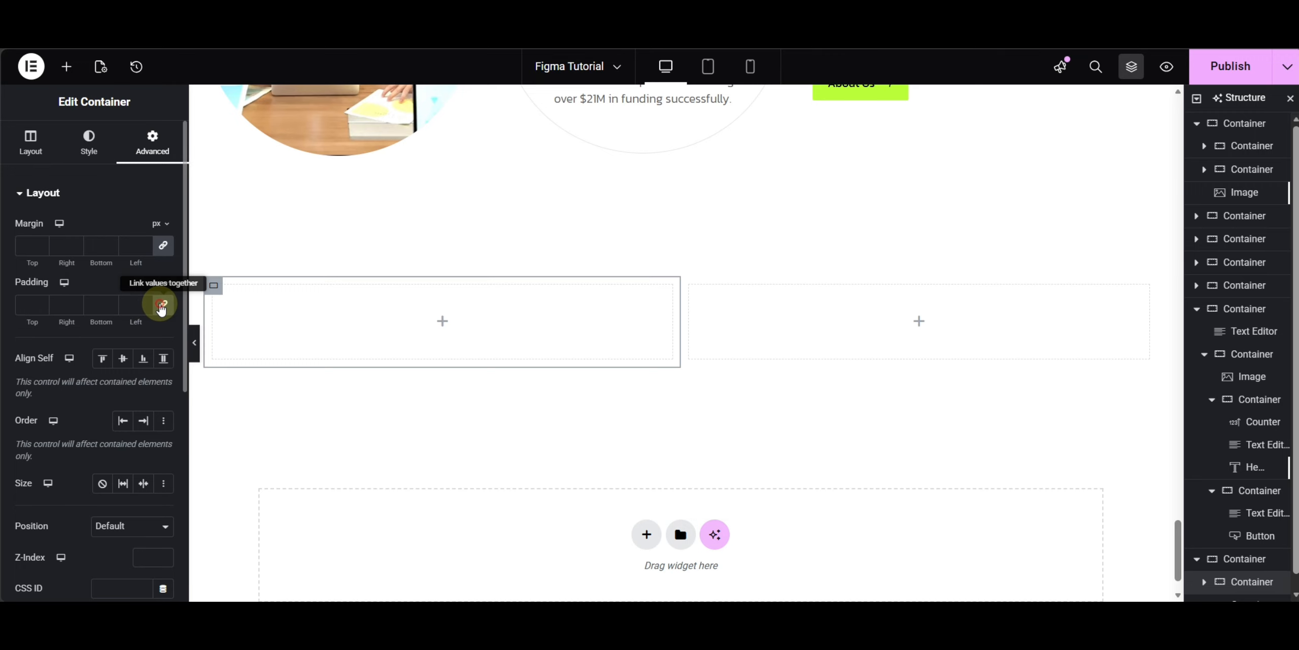
click(160, 305)
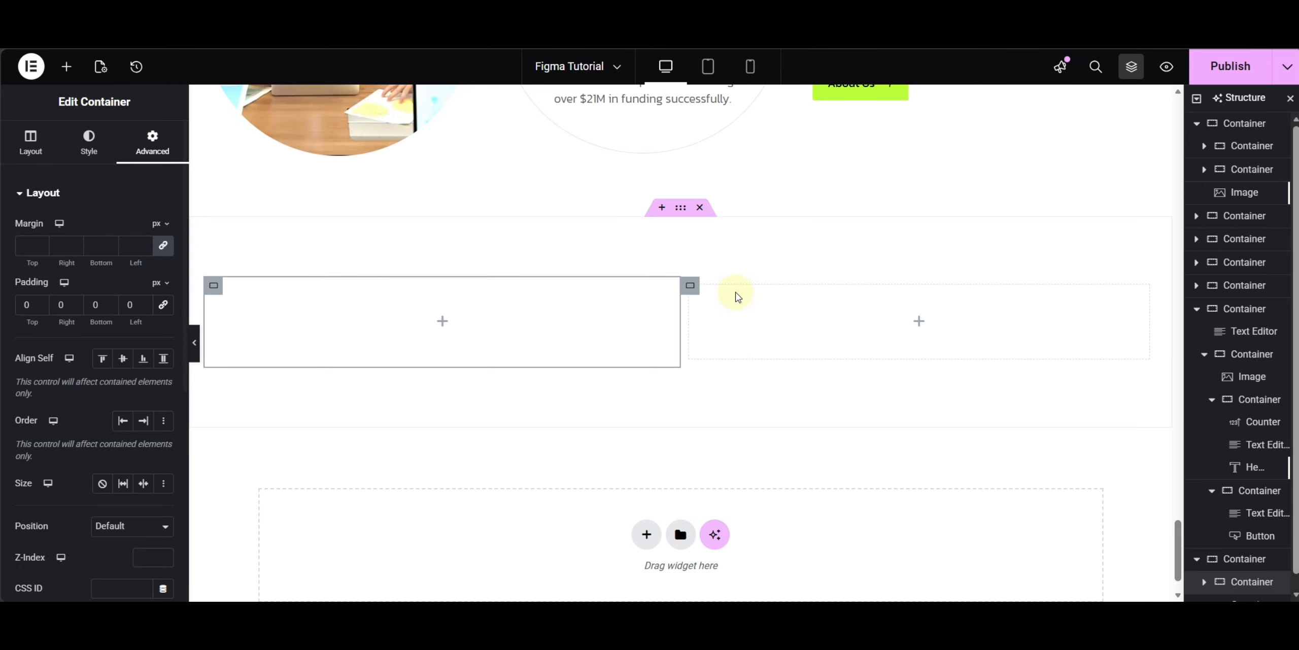
click(152, 144)
click(163, 306)
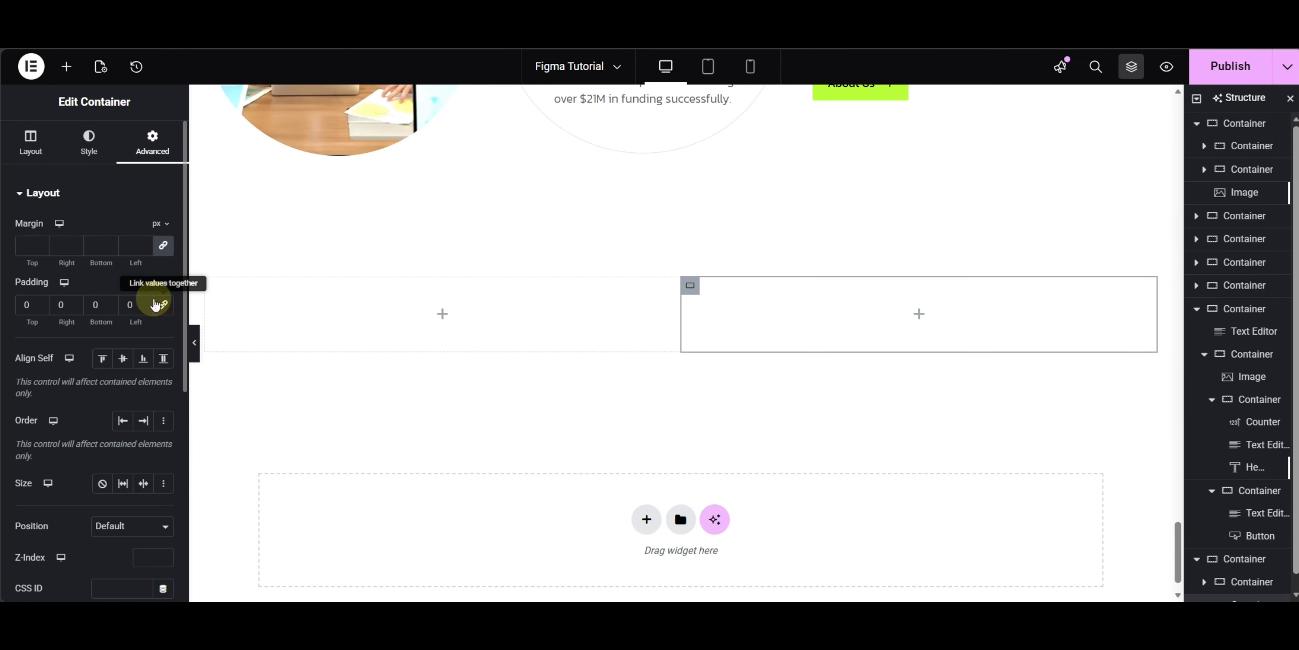
Step: Nest a new container inside the first column and add a Counter widget to it
click(66, 66)
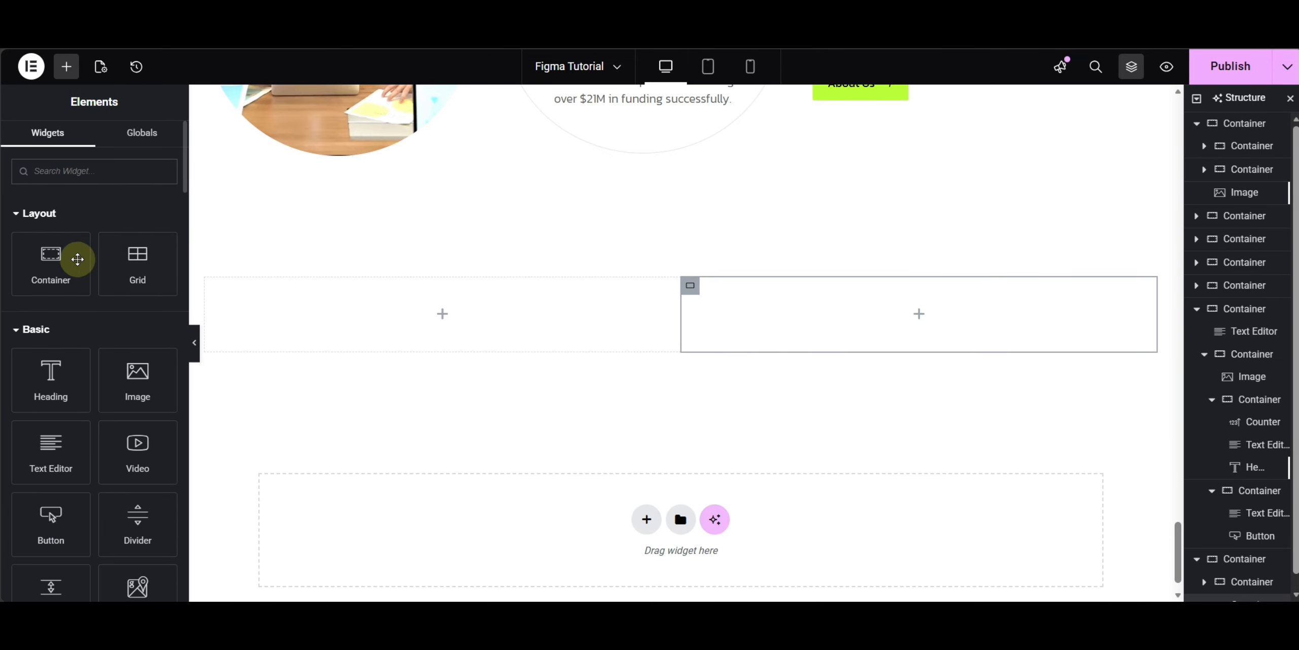
drag(78, 258, 432, 309)
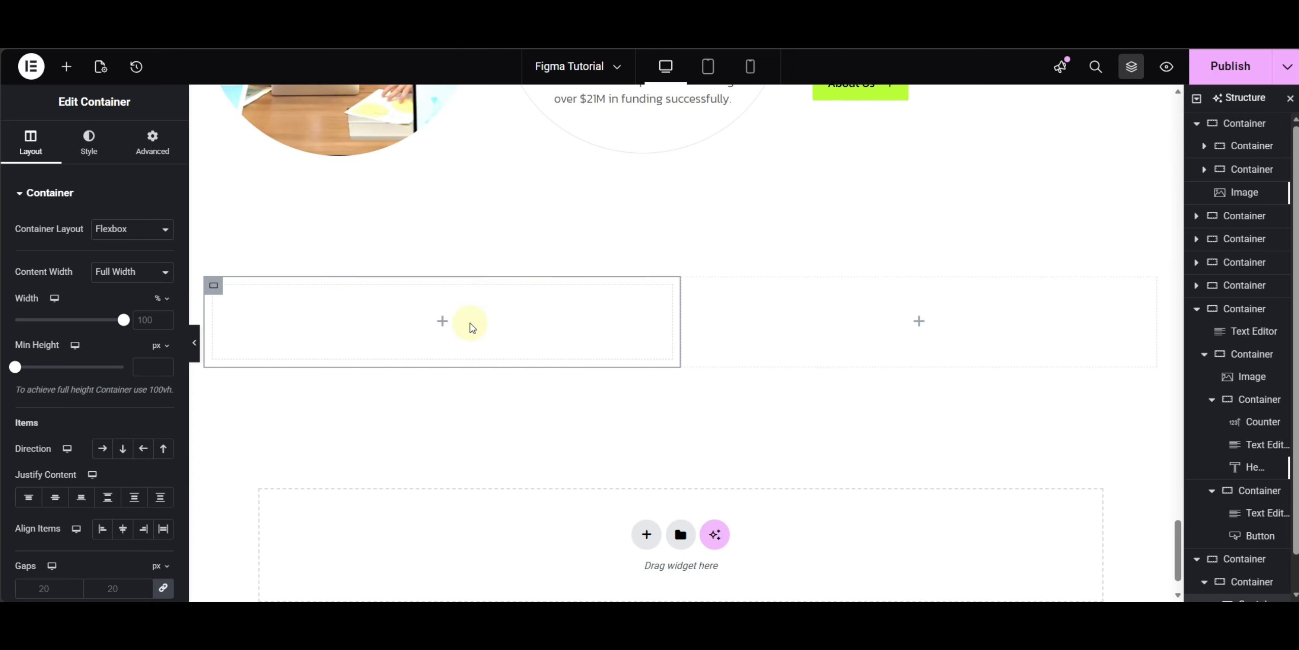
click(66, 66)
click(75, 172)
text(count)
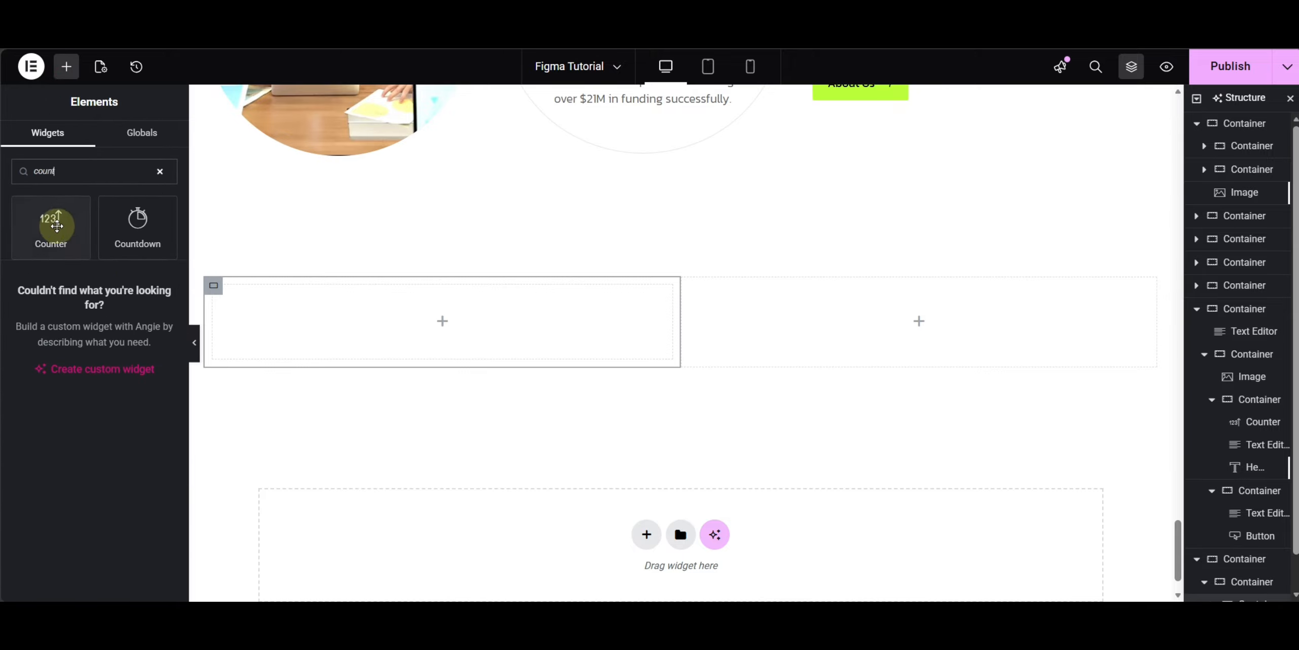
click(57, 226)
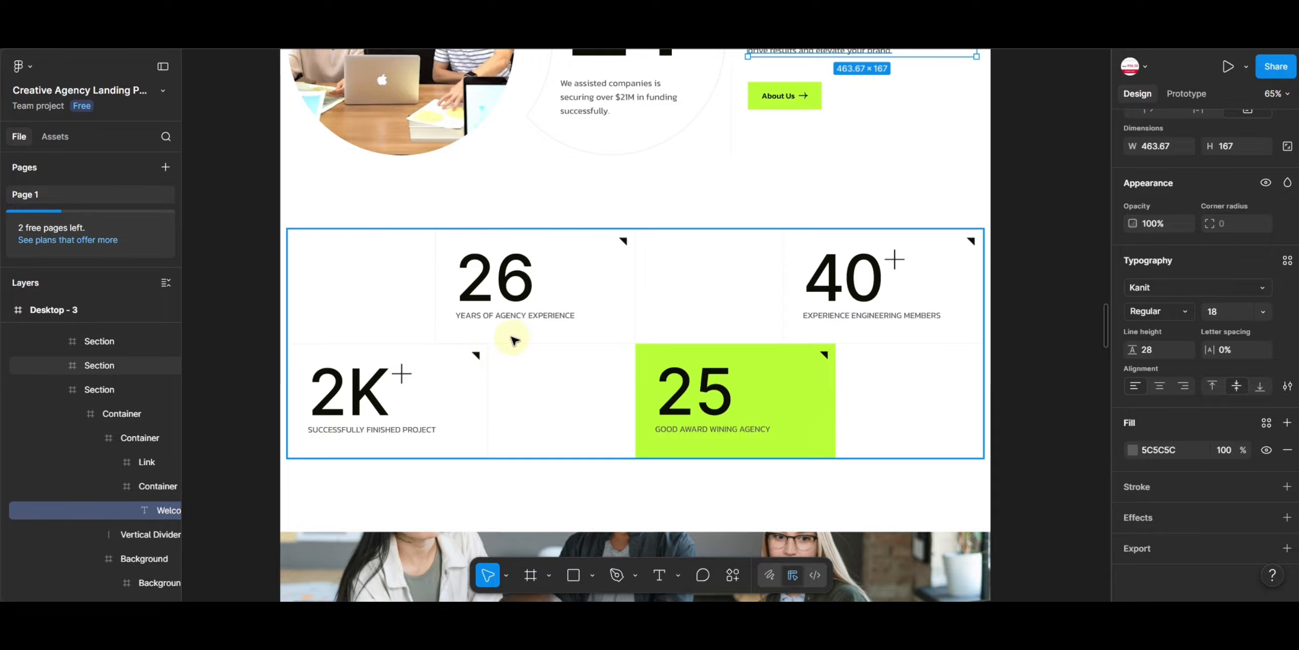
Step: Copy the "years of agency experience" caption from the Figma design, then set the Elementor counter's title to it and its ending number to 26
click(510, 316)
double_click(510, 316)
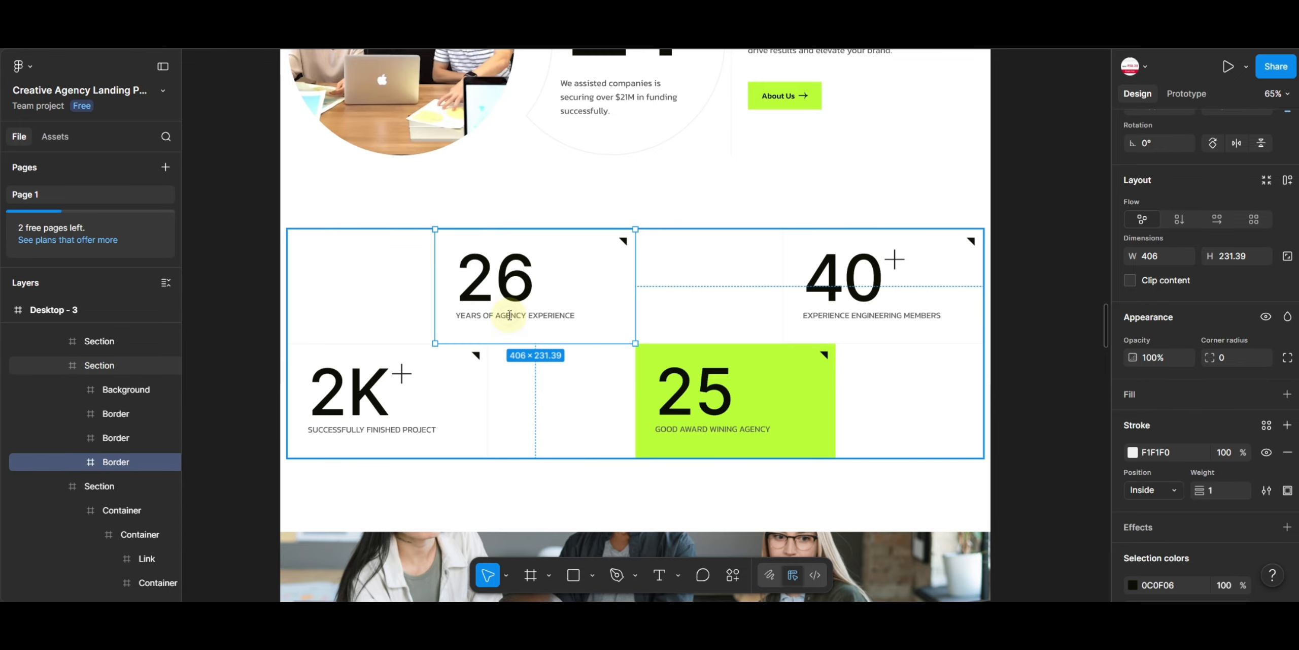
double_click(510, 316)
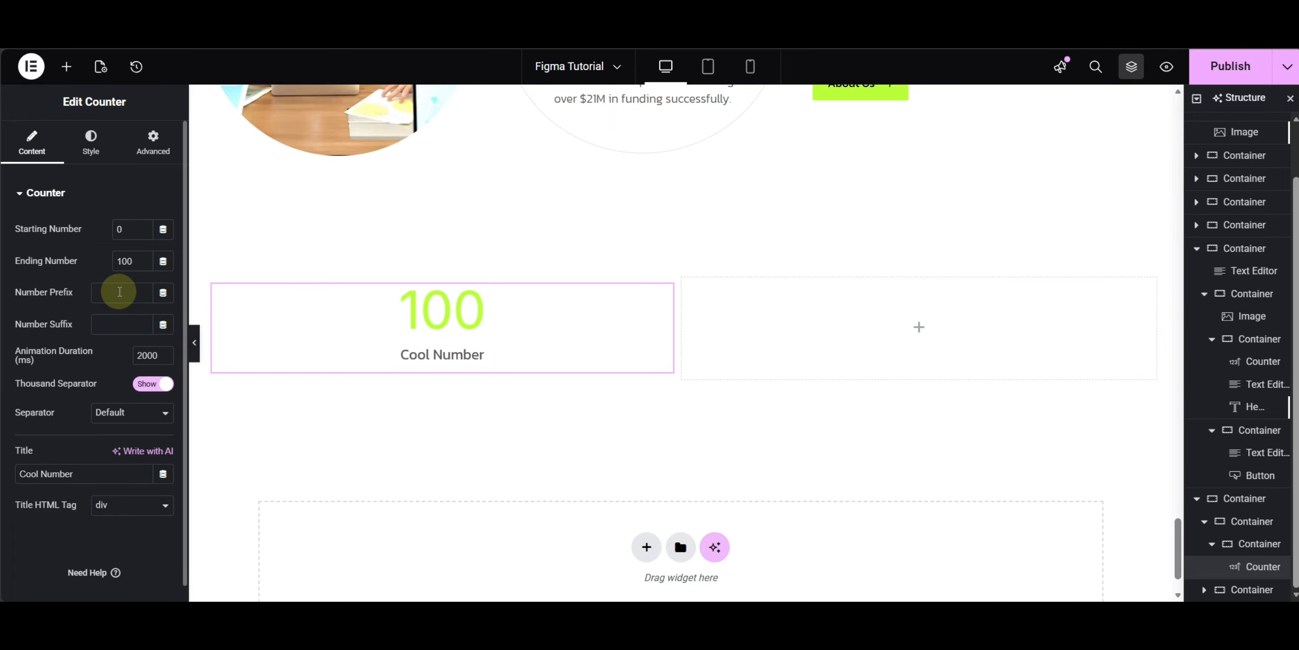
double_click(126, 261)
text(26)
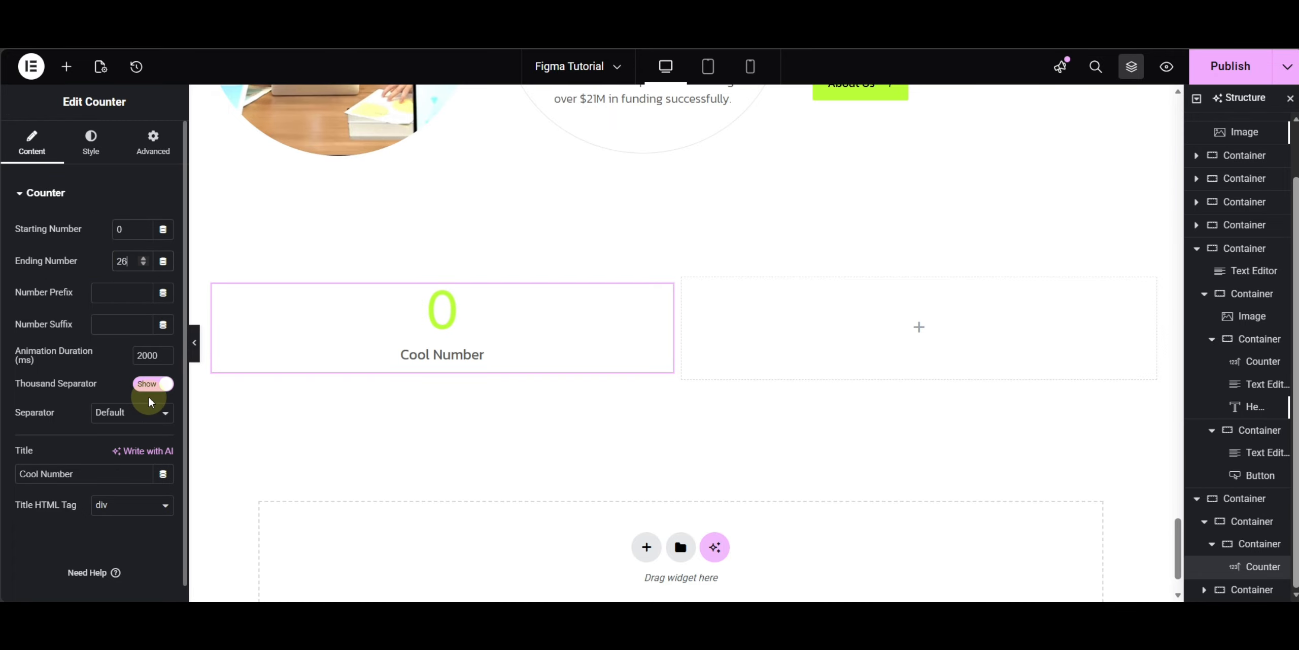
text(years of agency experience)
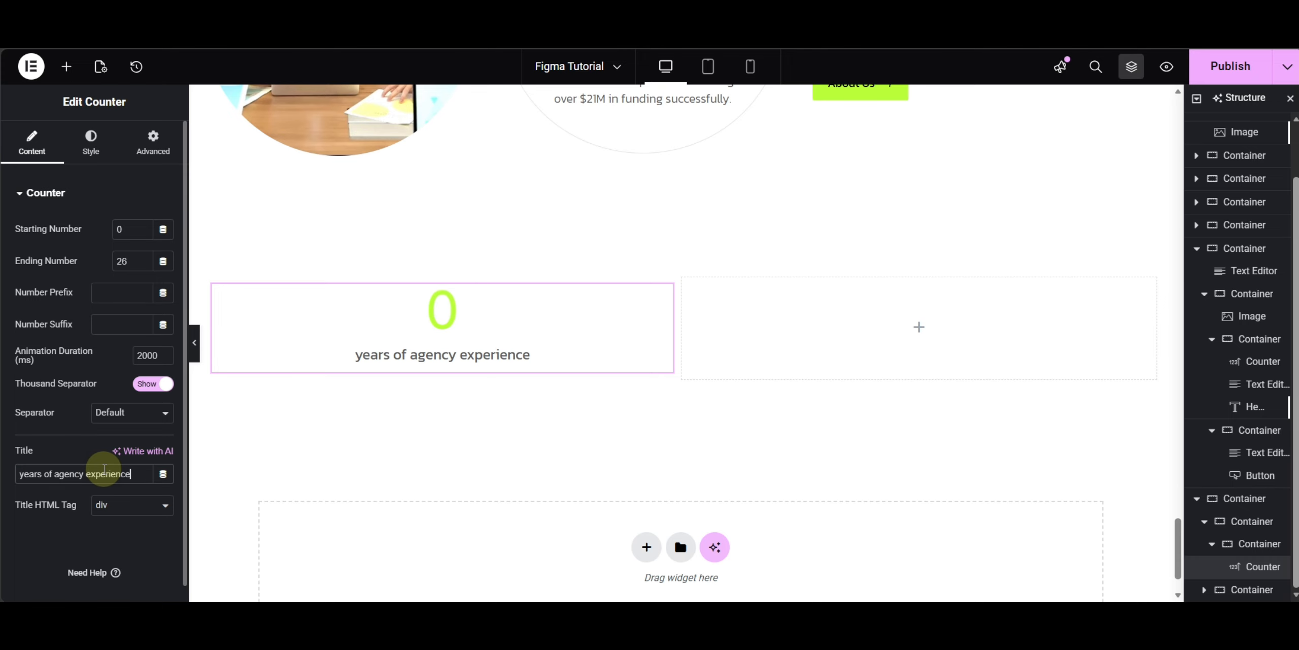
Step: Align the counter's number and title to the left
click(93, 148)
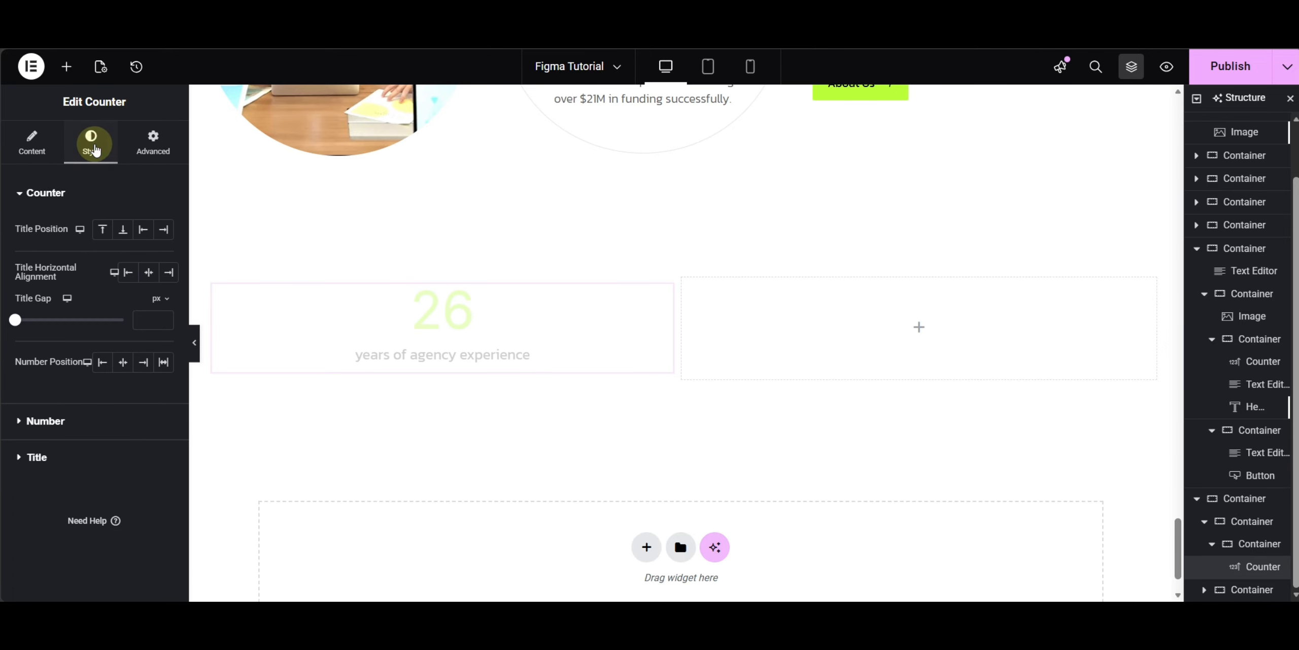
click(103, 362)
click(128, 272)
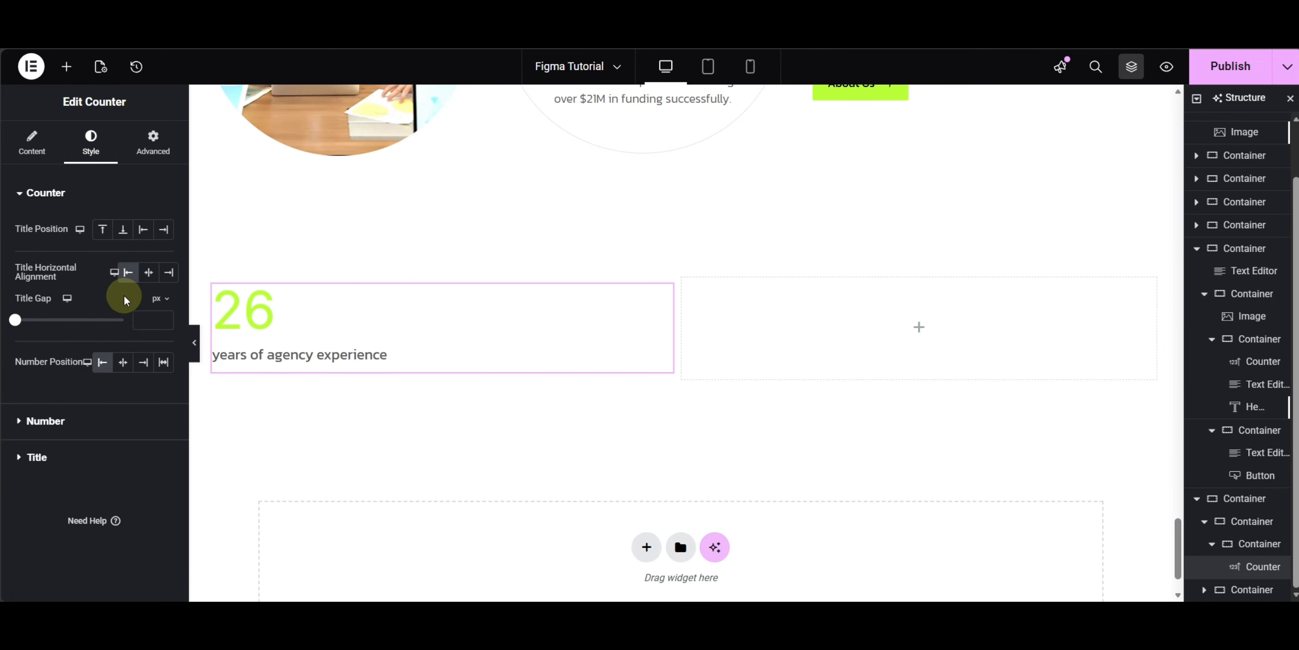
Step: Style the counter number with the black global color, a 100 px font size and a heavier weight
click(44, 422)
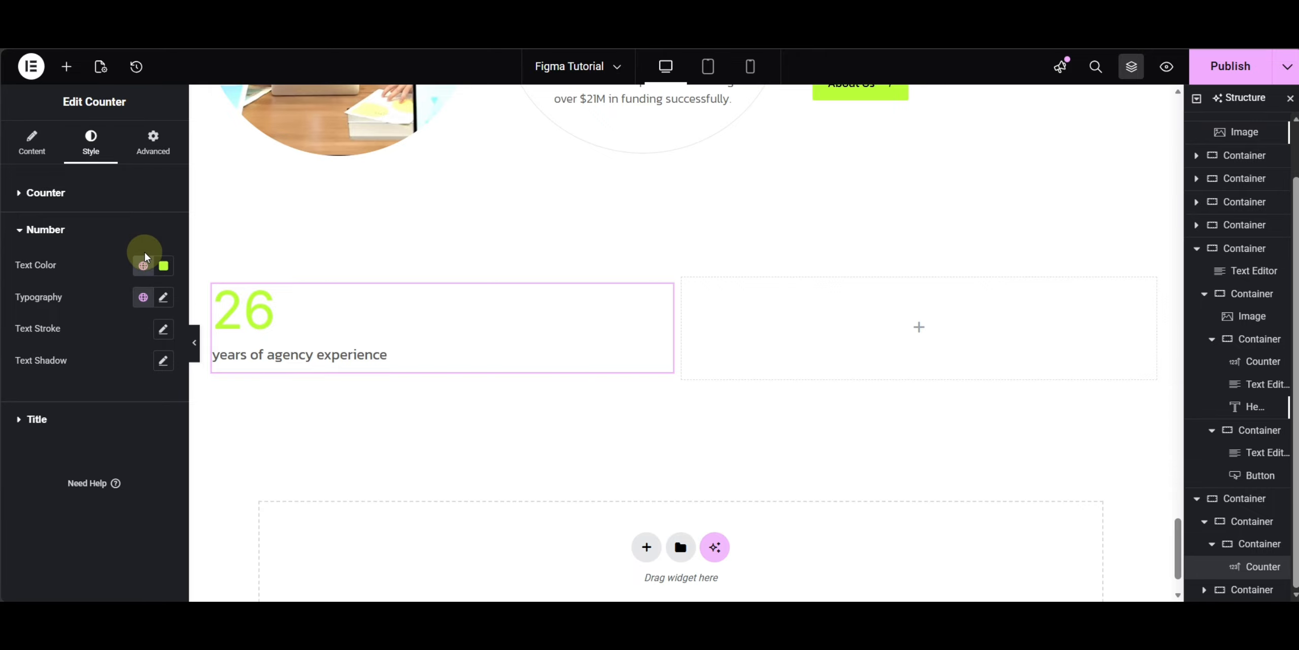
click(143, 265)
click(61, 394)
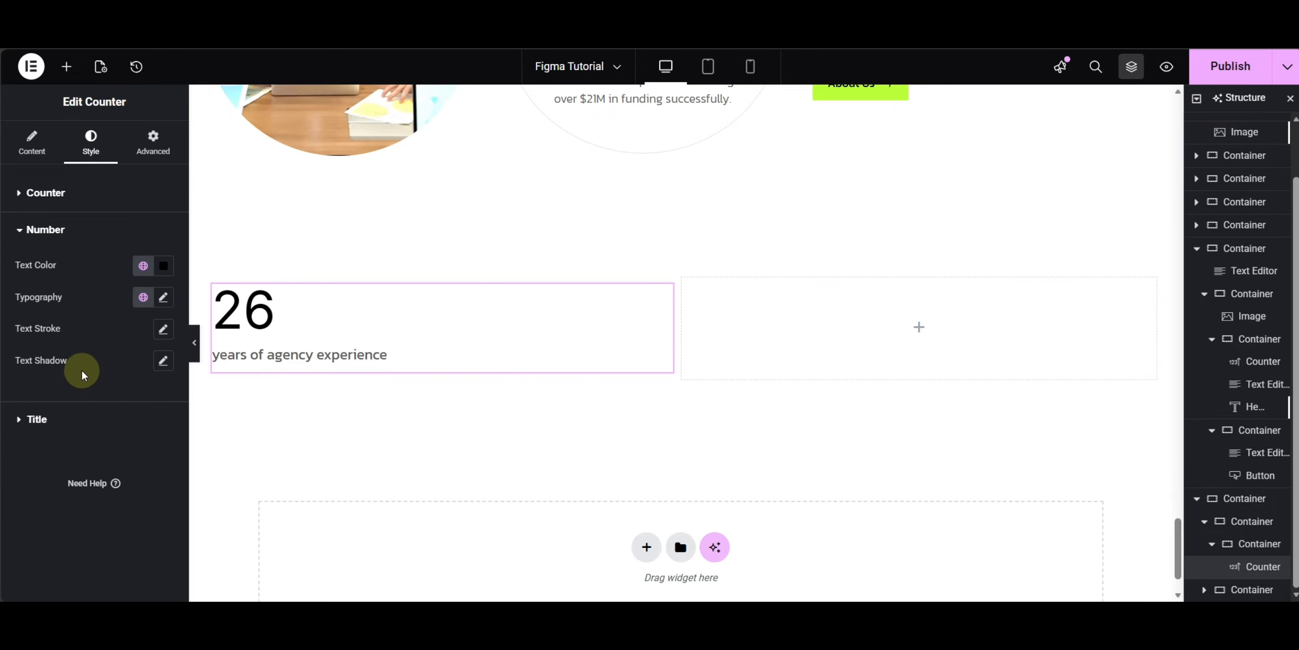
click(163, 297)
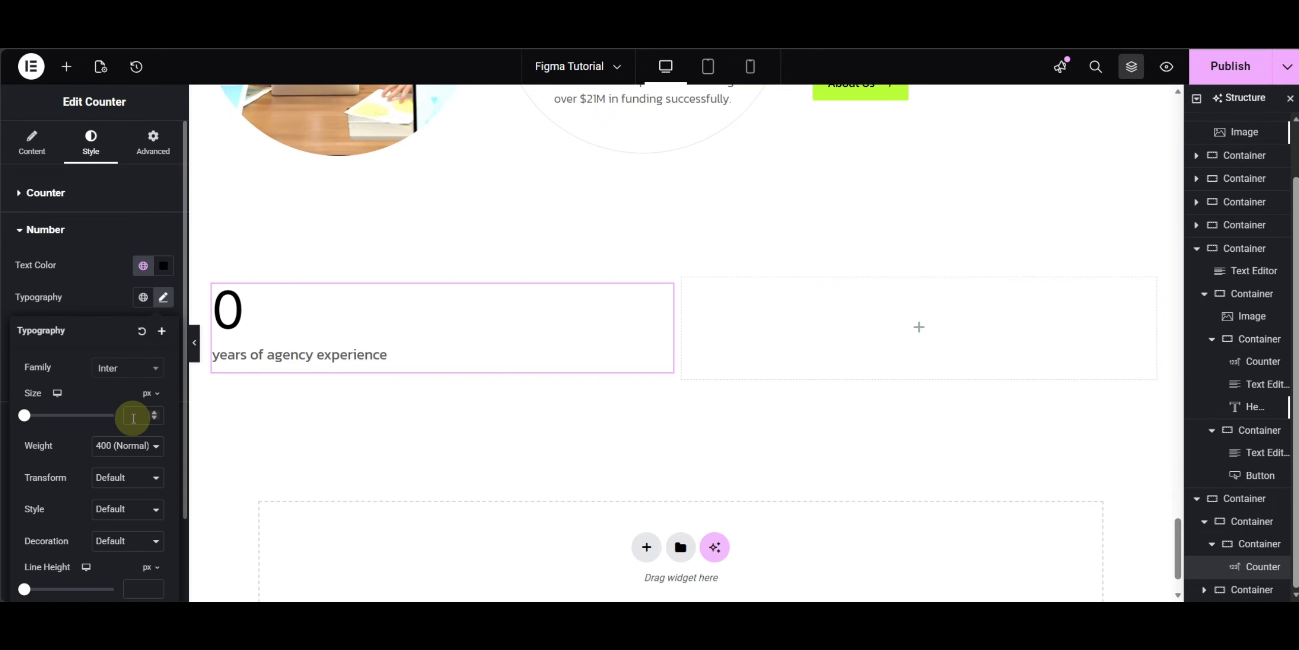
text(100)
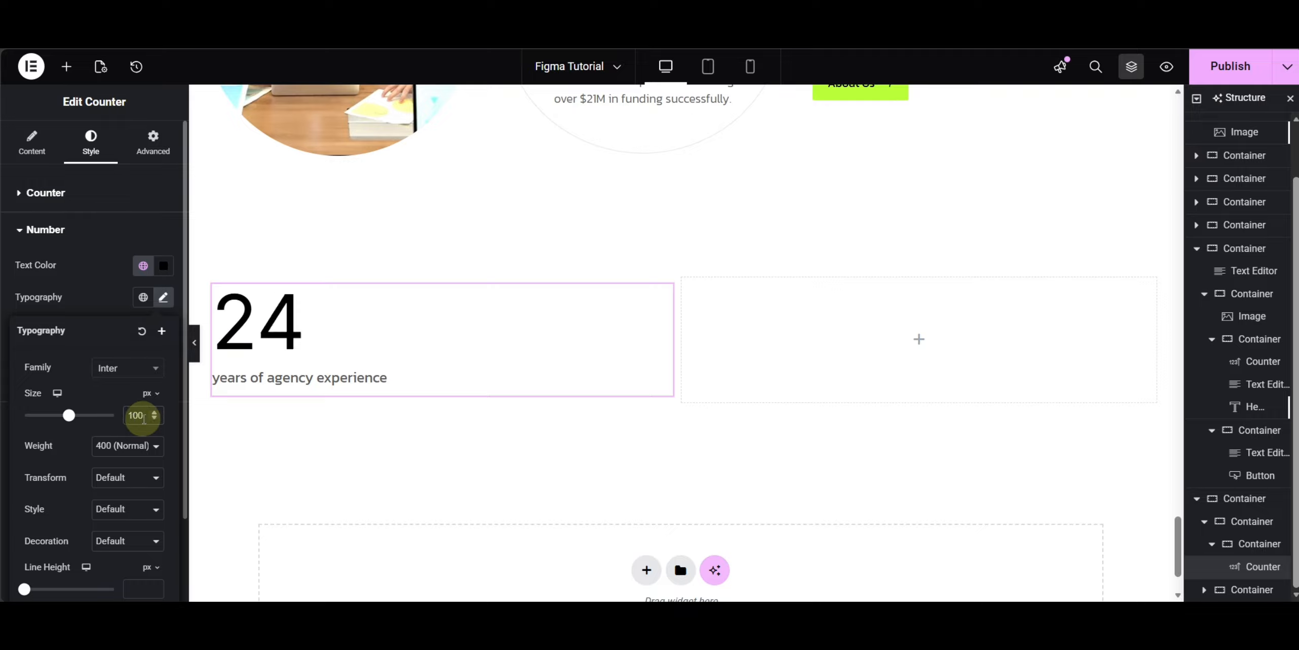
click(130, 454)
click(130, 306)
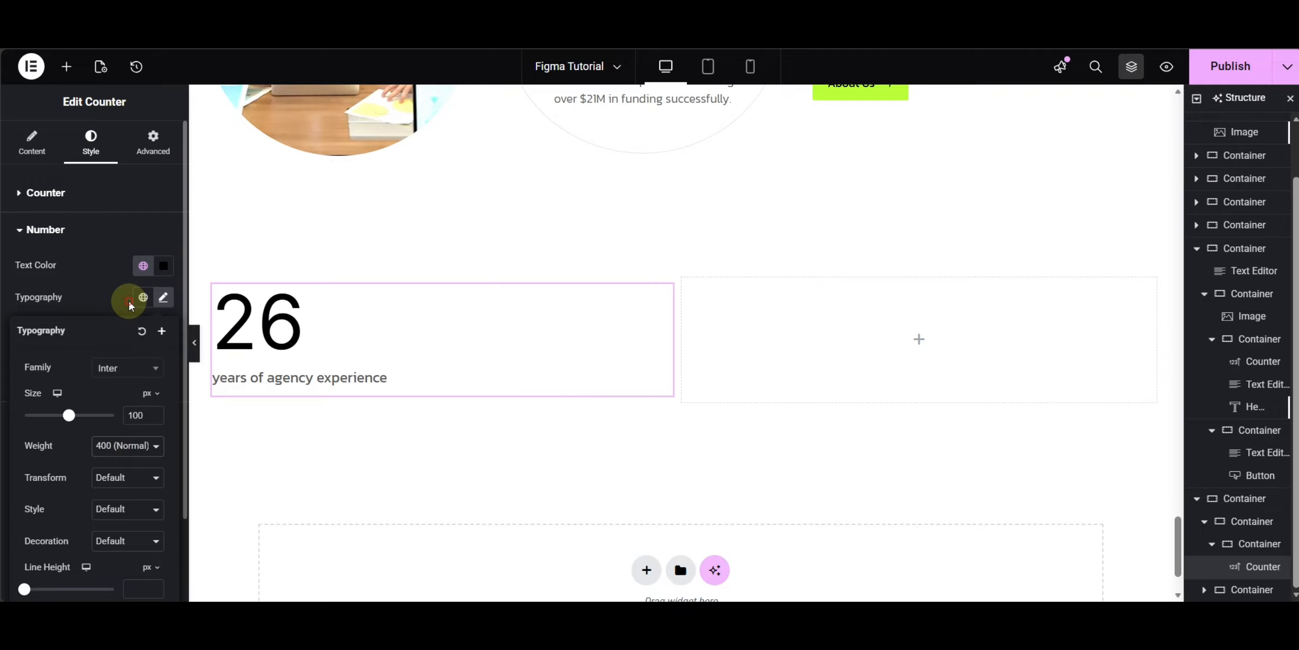
click(94, 293)
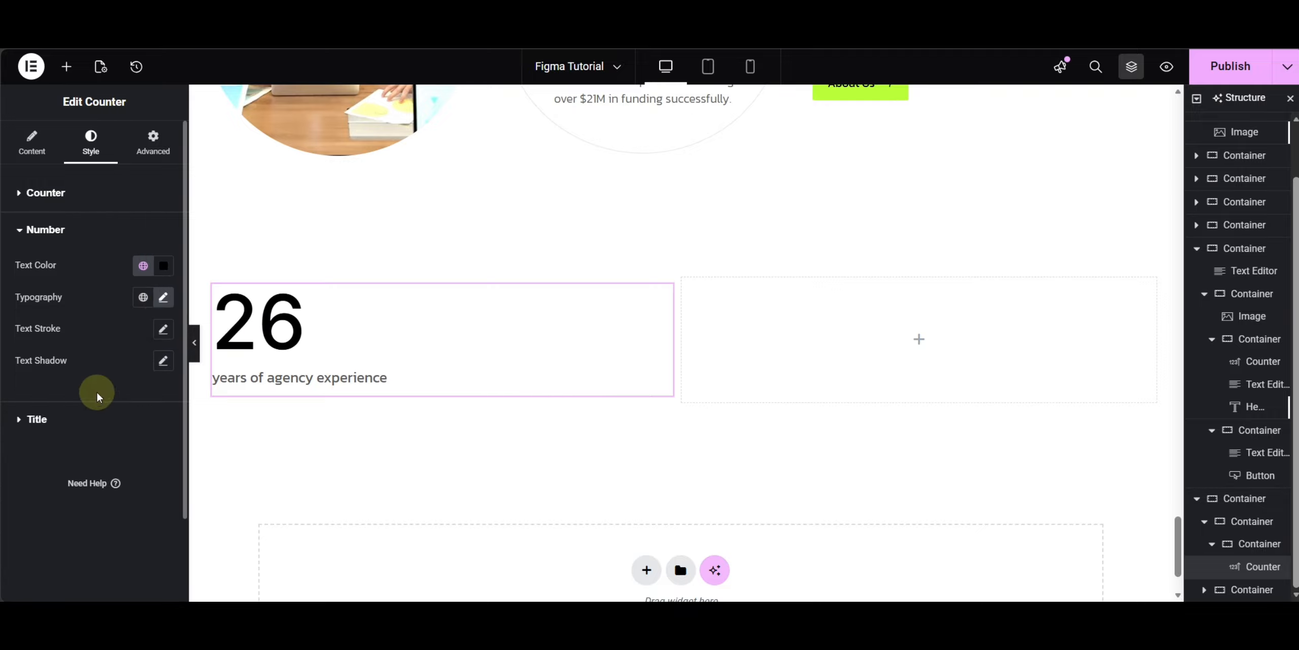
Step: Check the caption's typography in the Figma design and set the counter title's font size to 16 px in Elementor
click(44, 417)
click(320, 31)
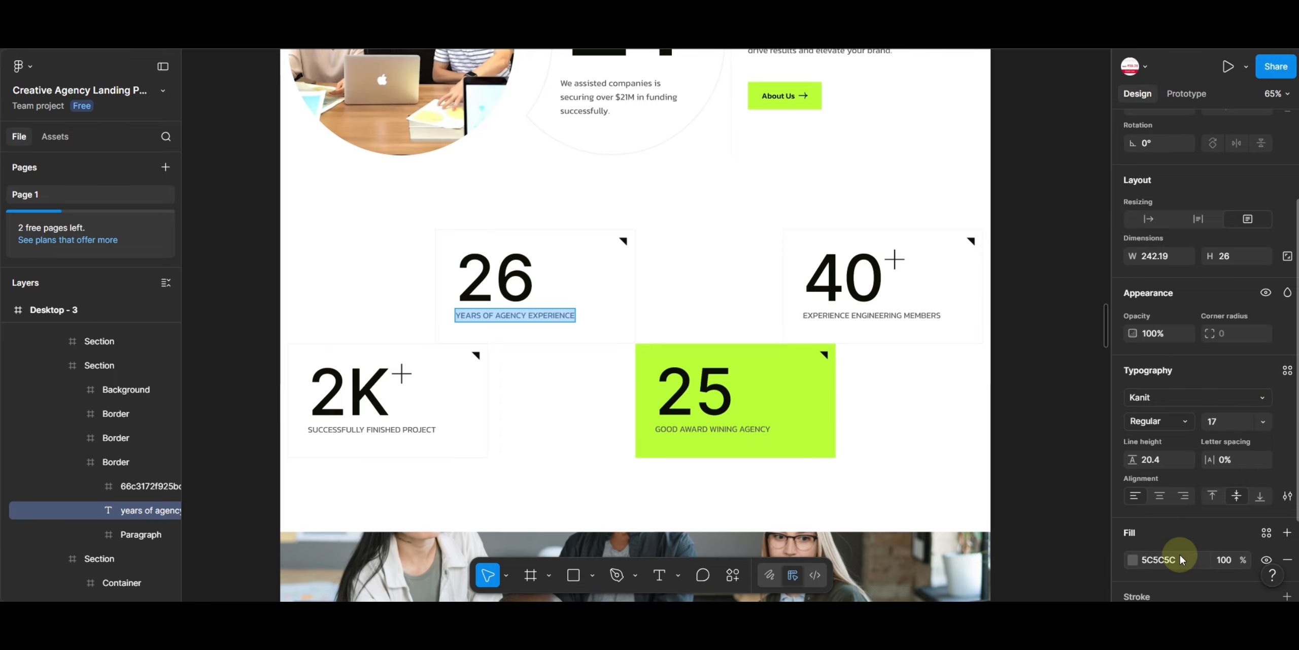
click(193, 30)
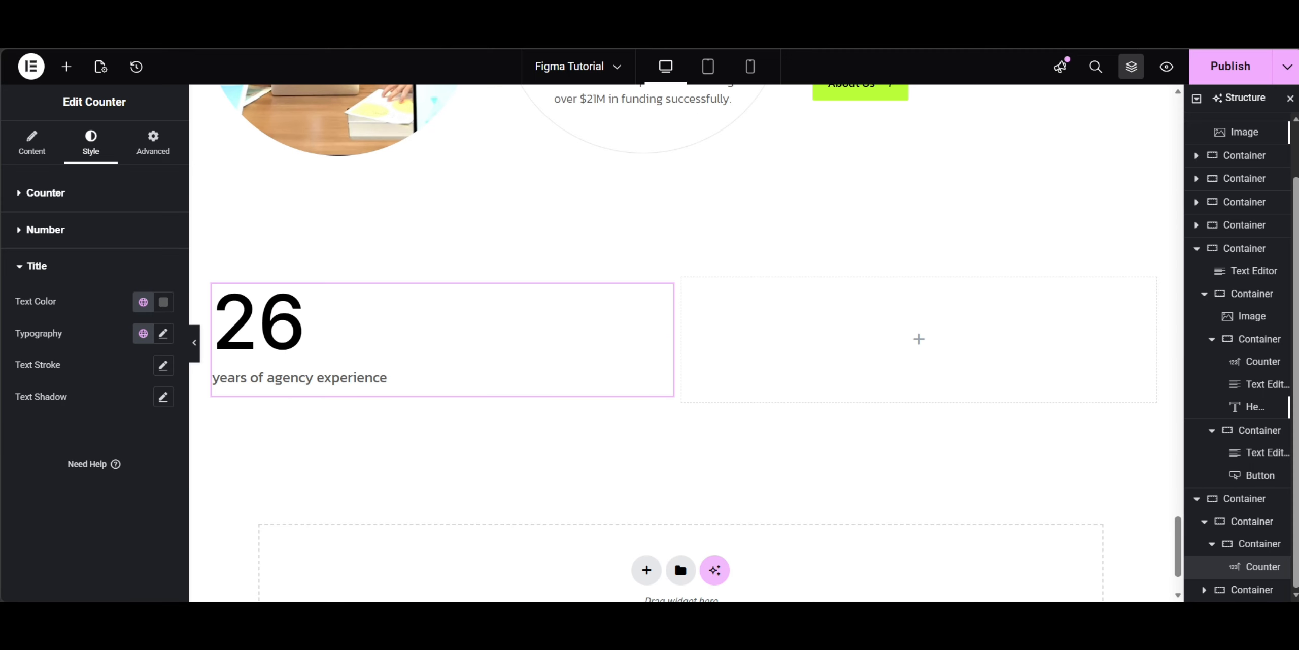
click(143, 333)
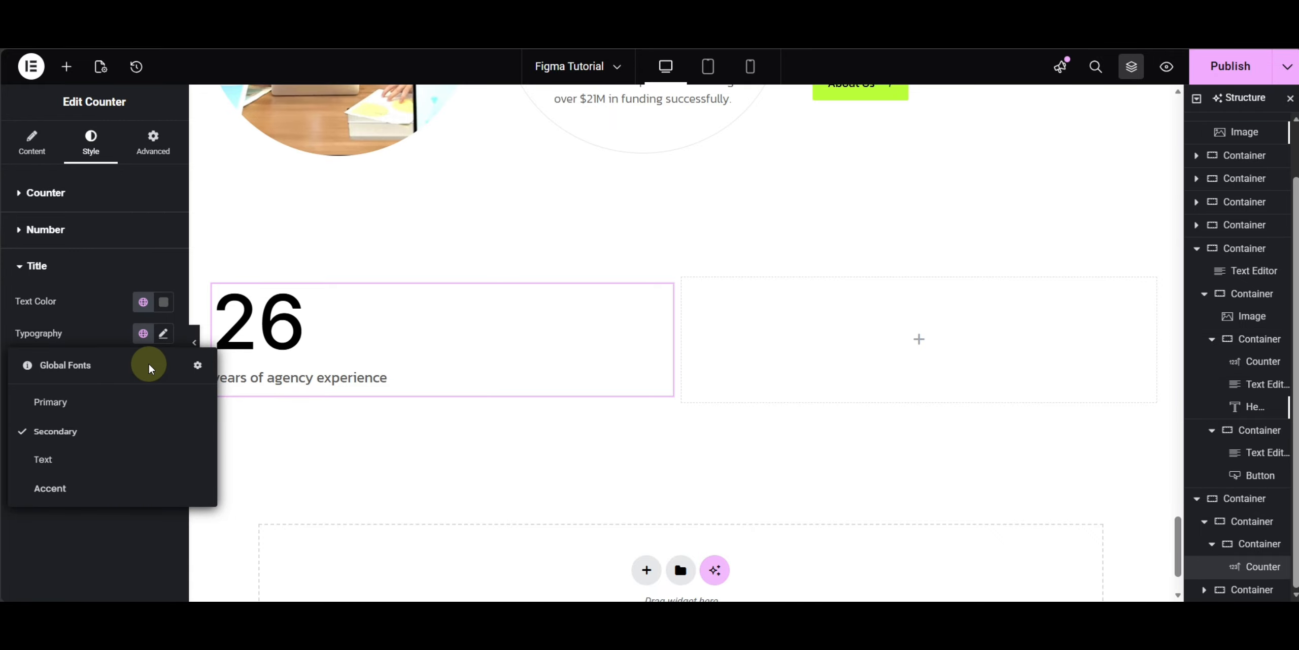
click(163, 333)
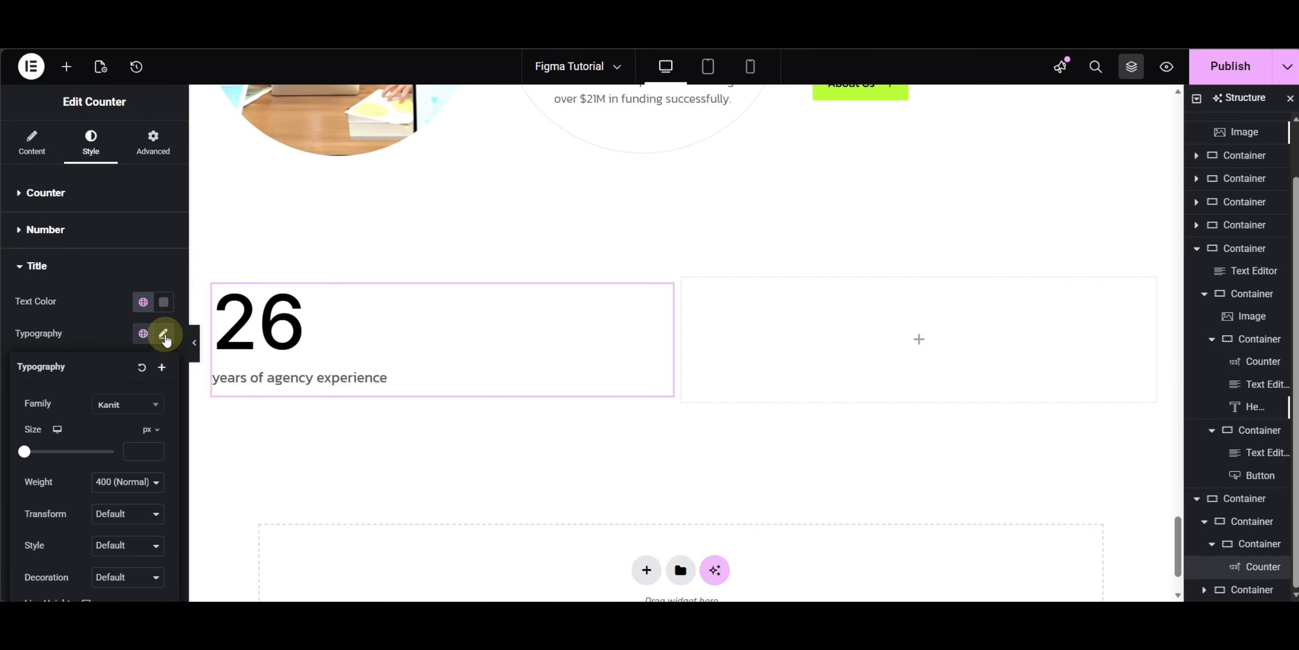
click(135, 452)
text(1)
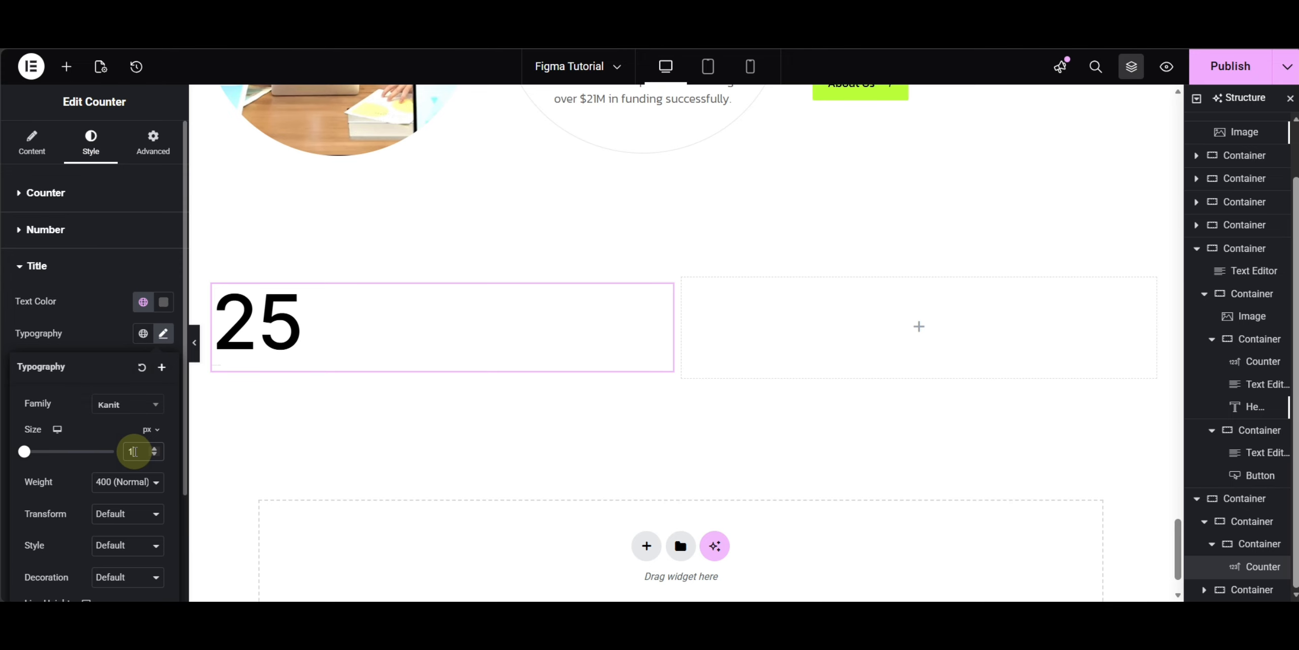
text(6)
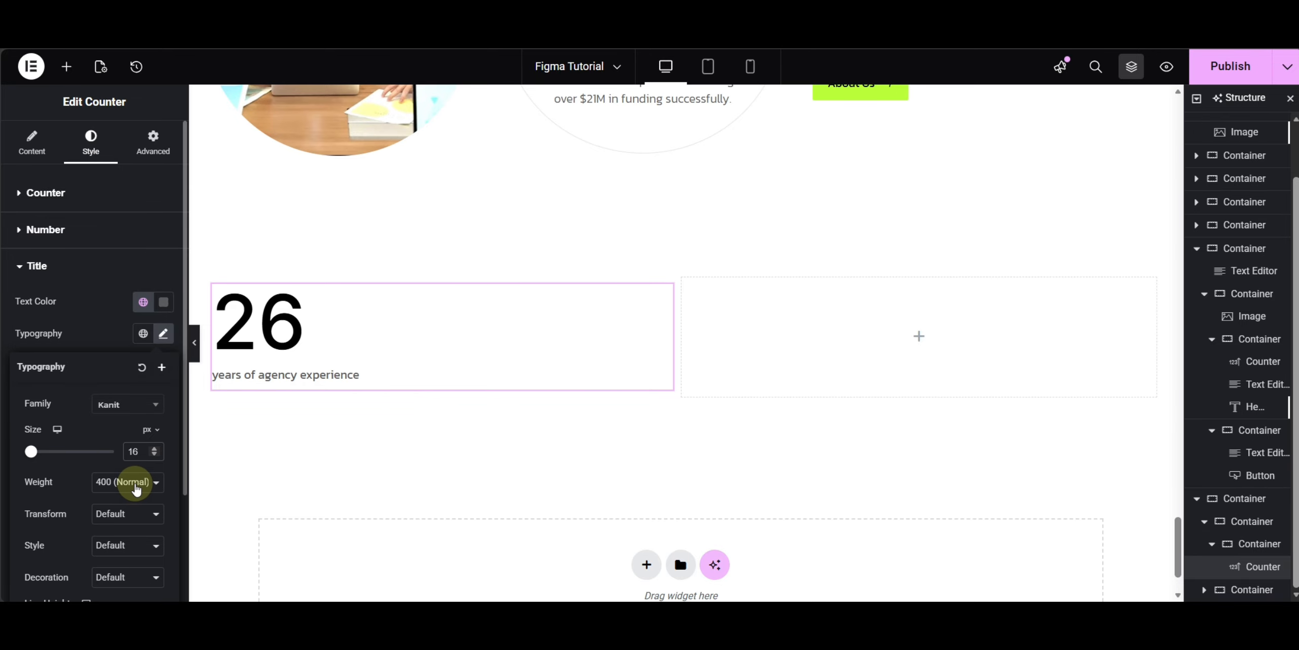
click(84, 331)
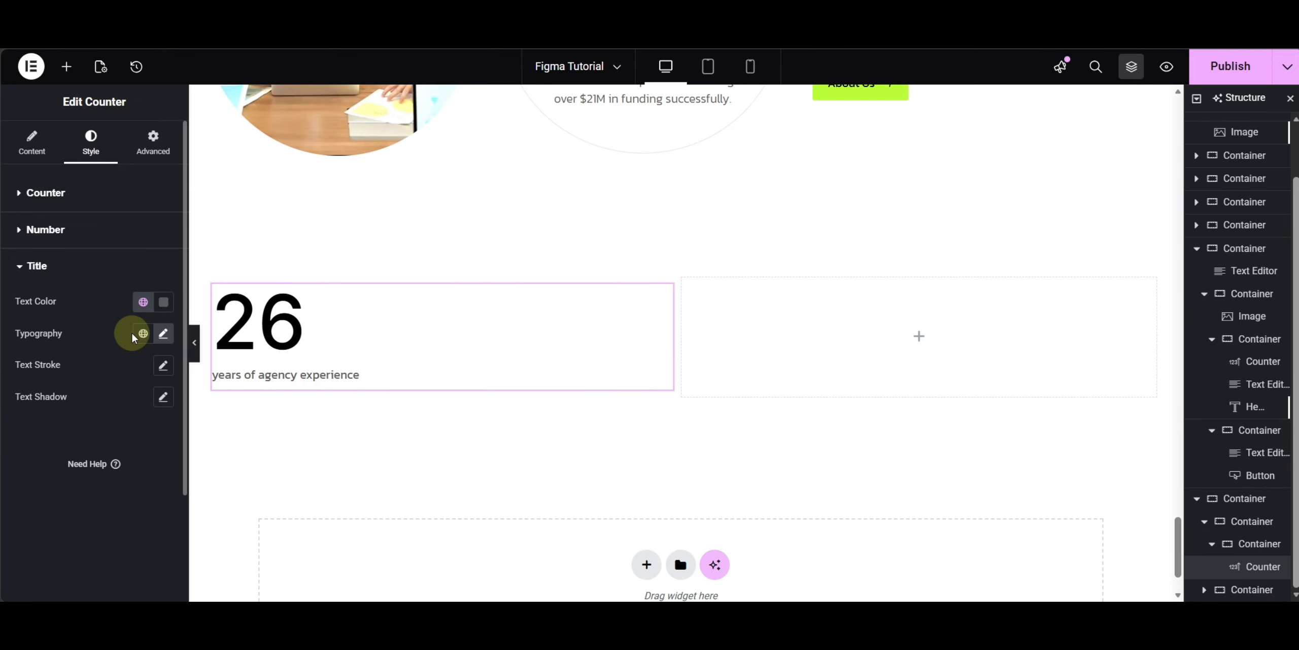
Step: Set the counter title's text transform to Uppercase
click(162, 333)
click(123, 518)
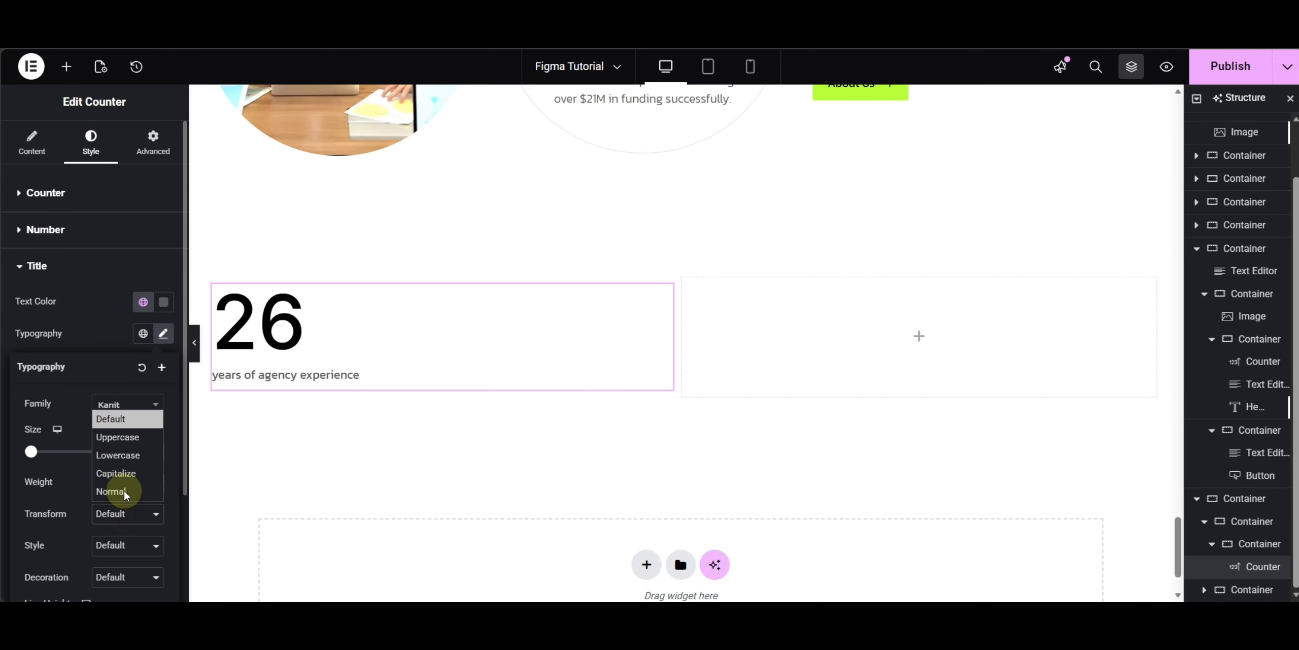
click(131, 439)
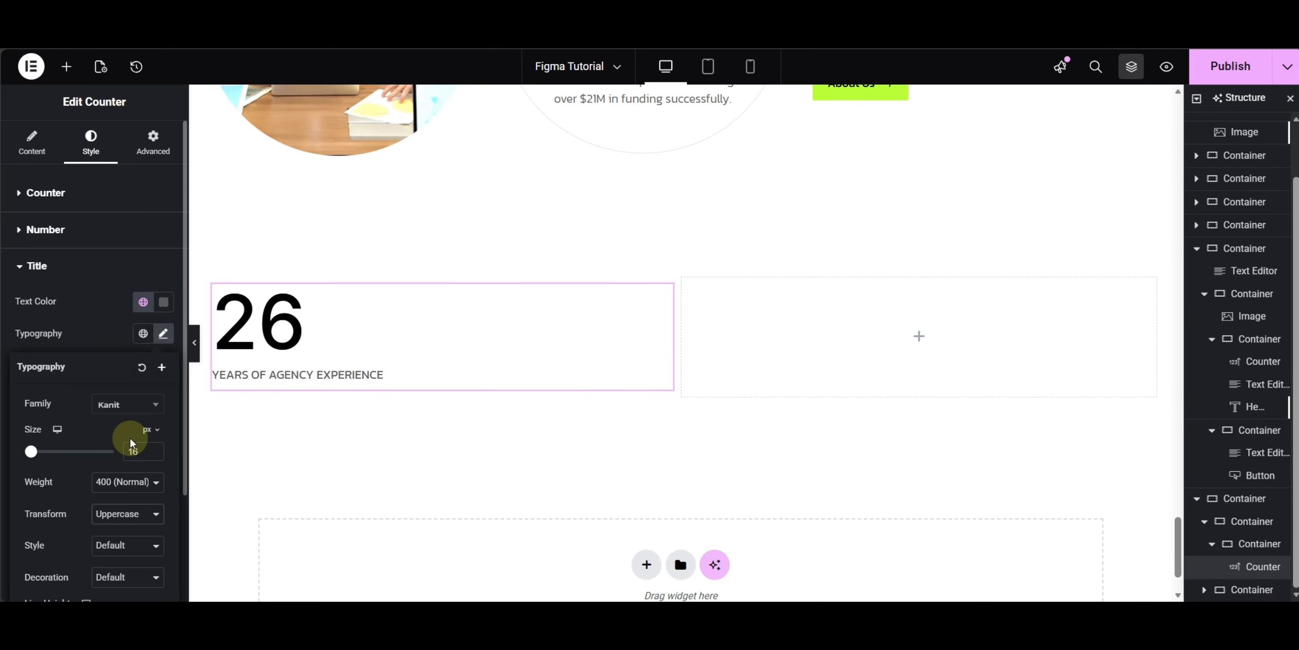
click(91, 326)
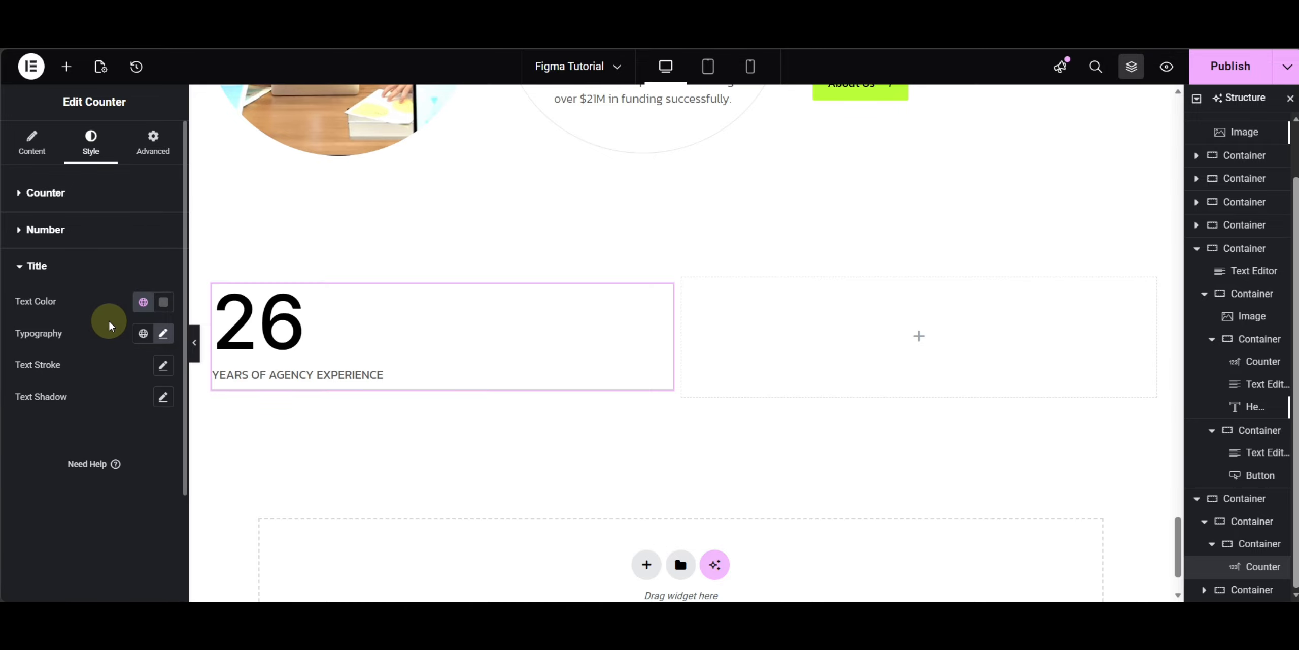
Step: In Figma, copy the stroke color F1F1F0 from the border of the 26 years statistics card
click(266, 23)
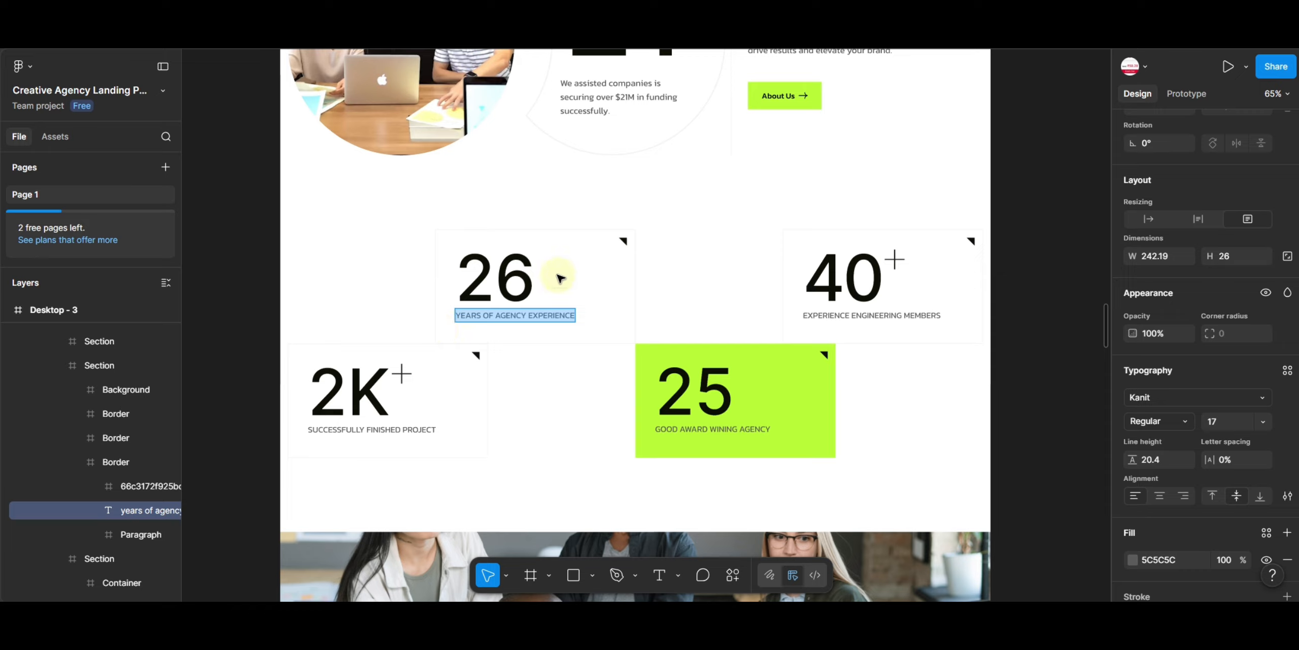
click(532, 229)
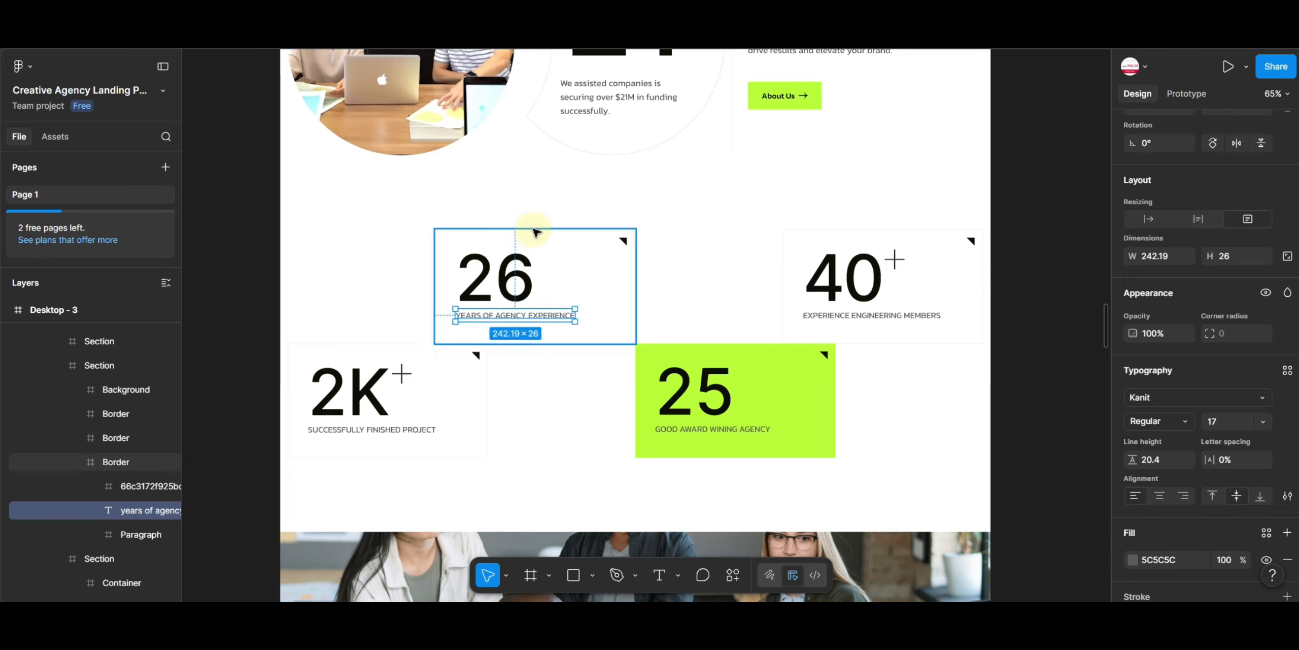
click(535, 234)
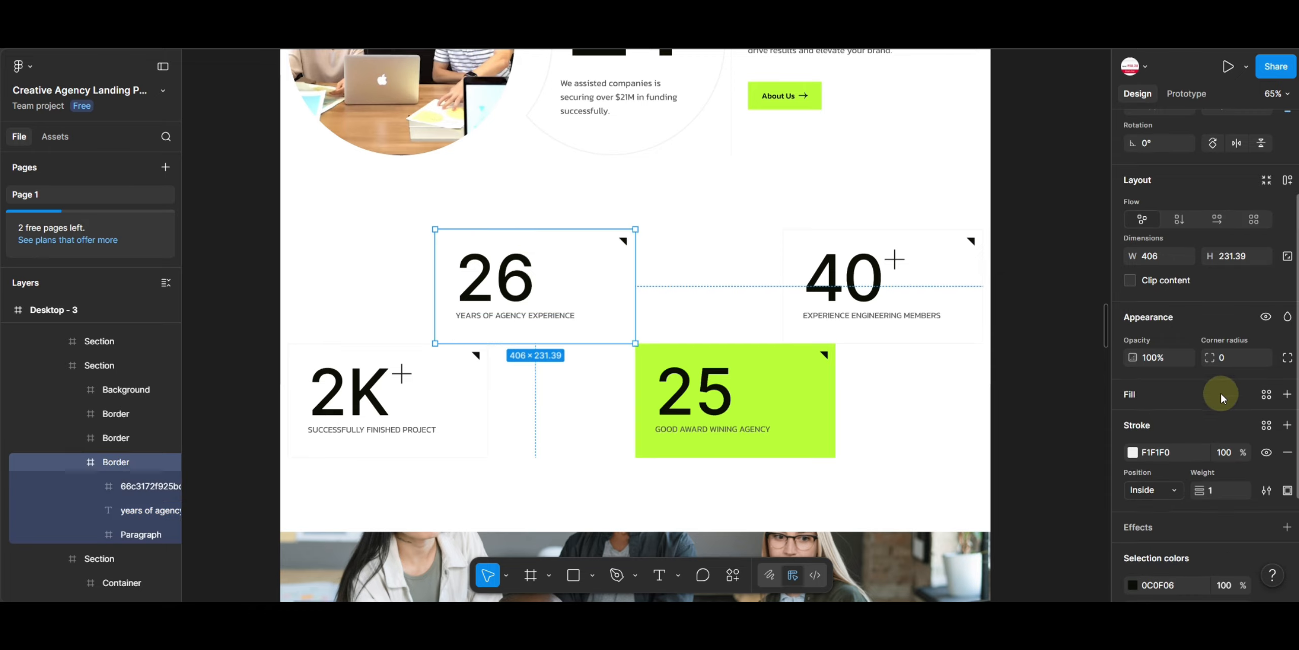
click(1152, 453)
key(ctrl+c)
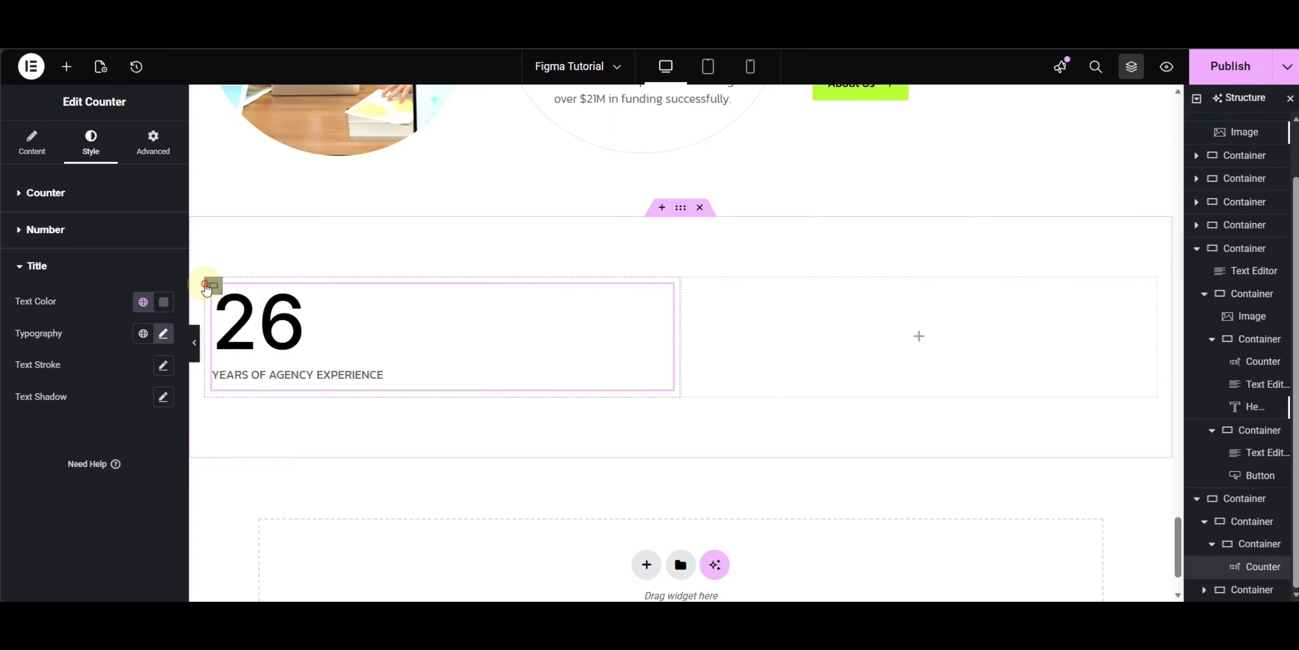
Step: In Elementor, give the counter's container a solid 1 px border in color F1F1F0
click(208, 286)
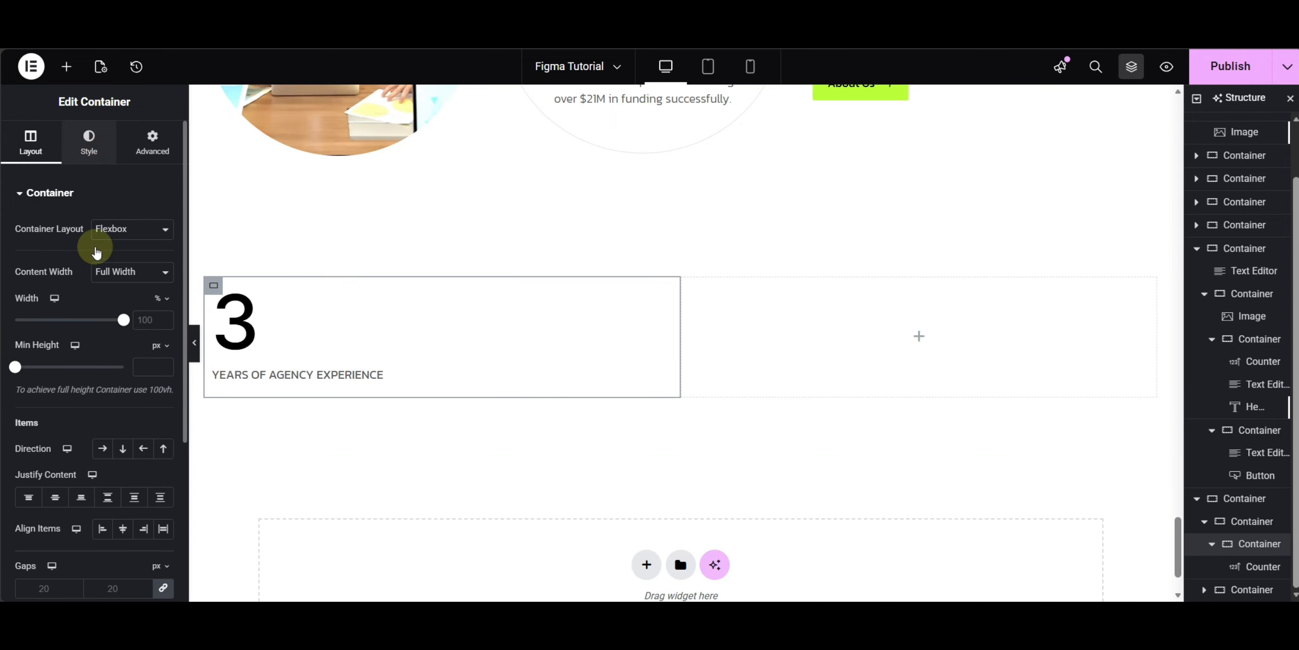
click(58, 353)
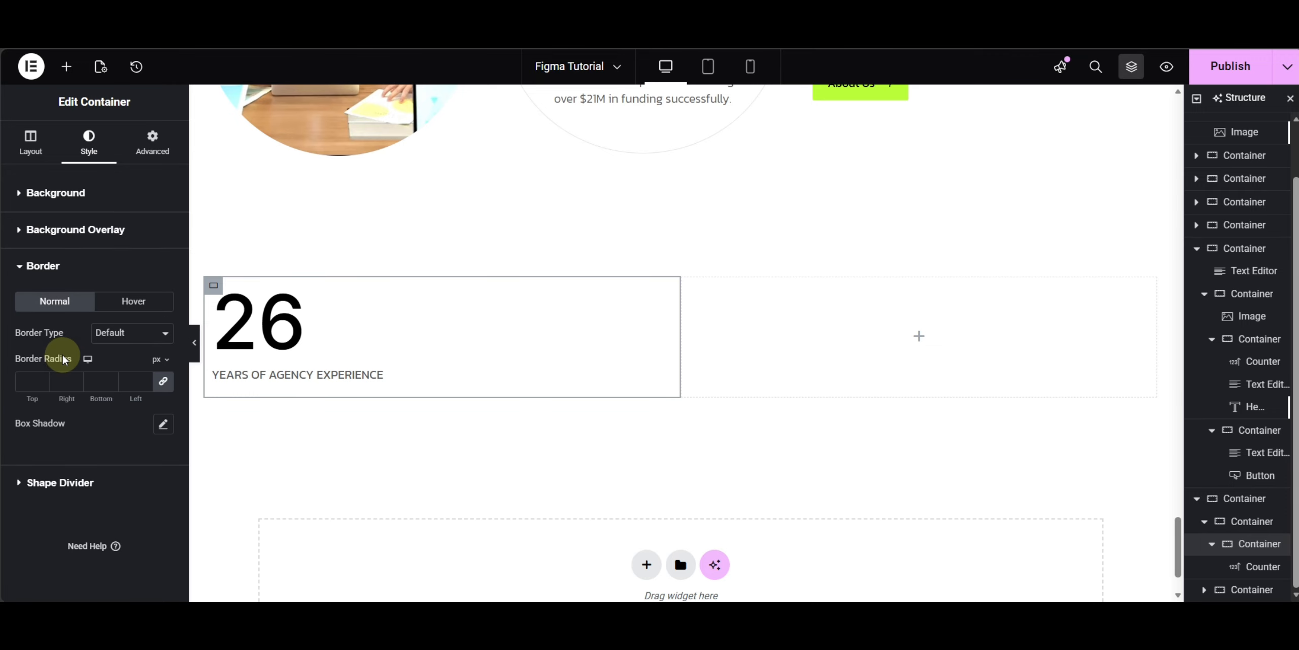
click(161, 333)
click(115, 393)
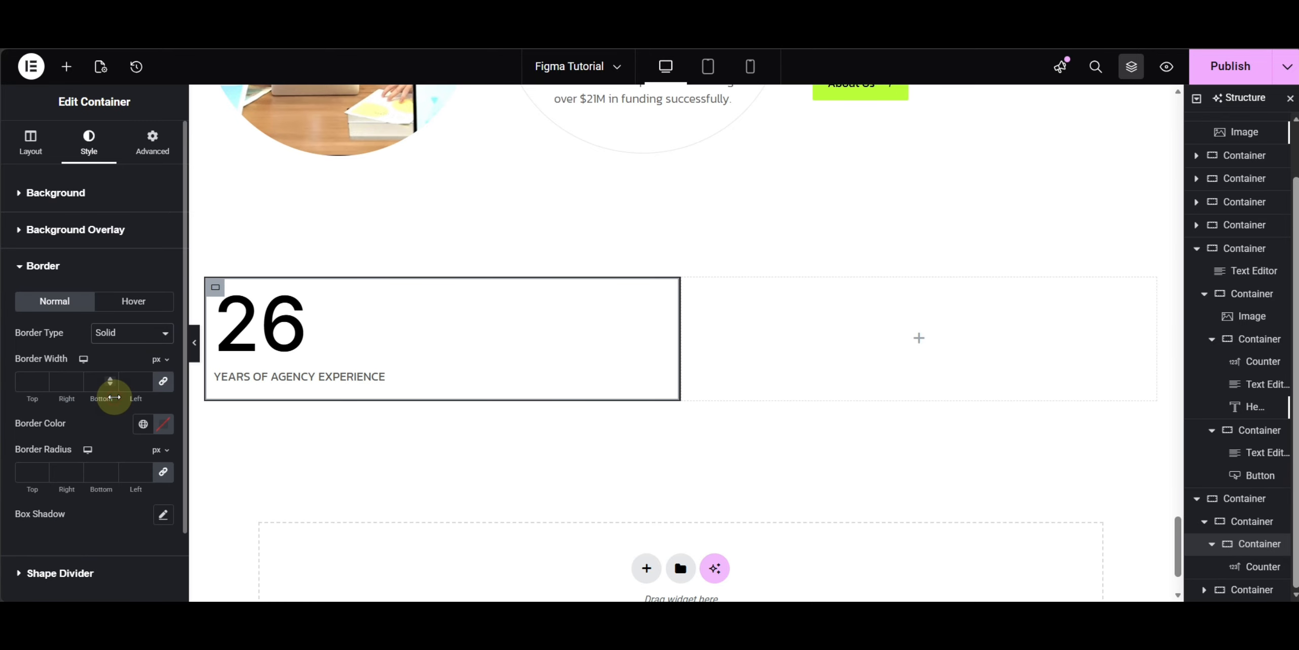
text(1)
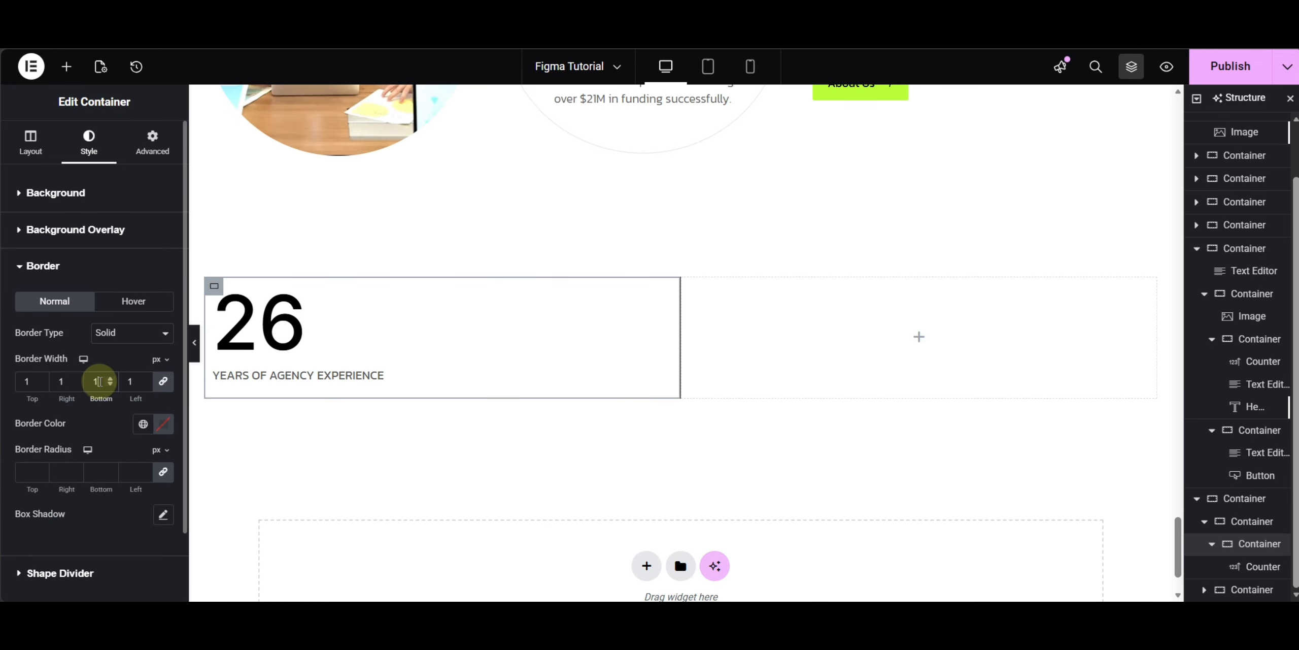
click(163, 424)
key(ctrl+v)
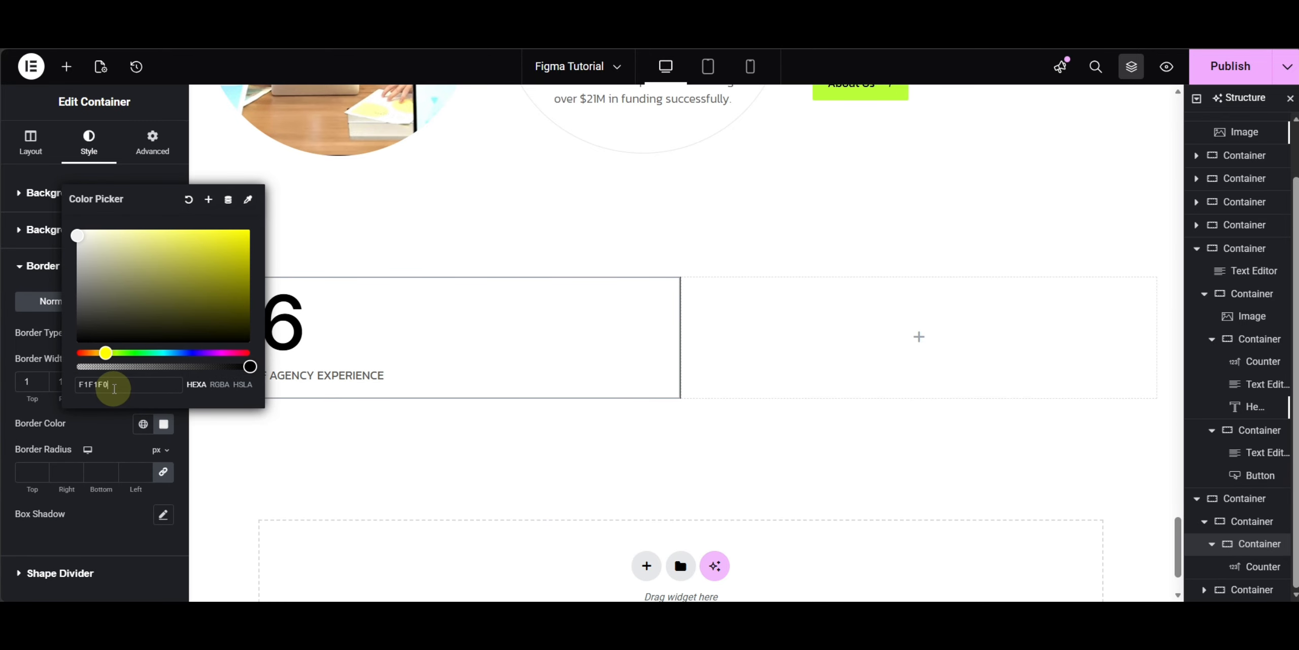
click(82, 421)
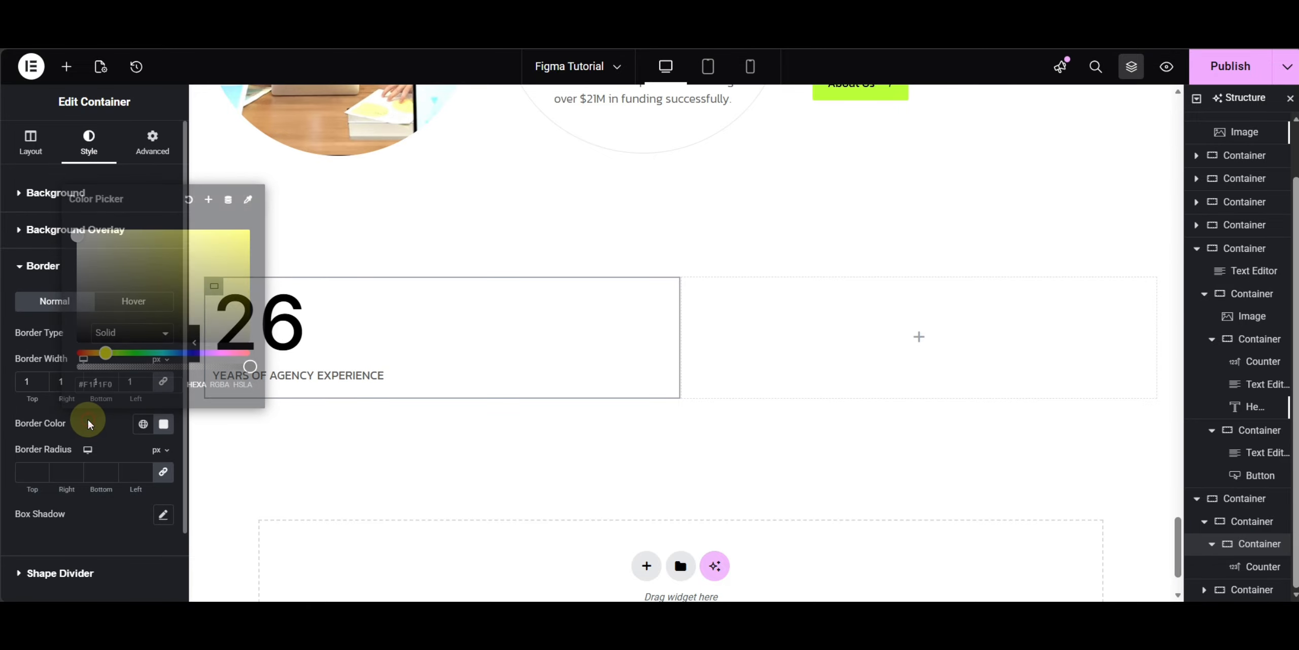
Step: Set the counter container's width to the custom value fit-content and align the container itself to the end
click(156, 153)
click(30, 142)
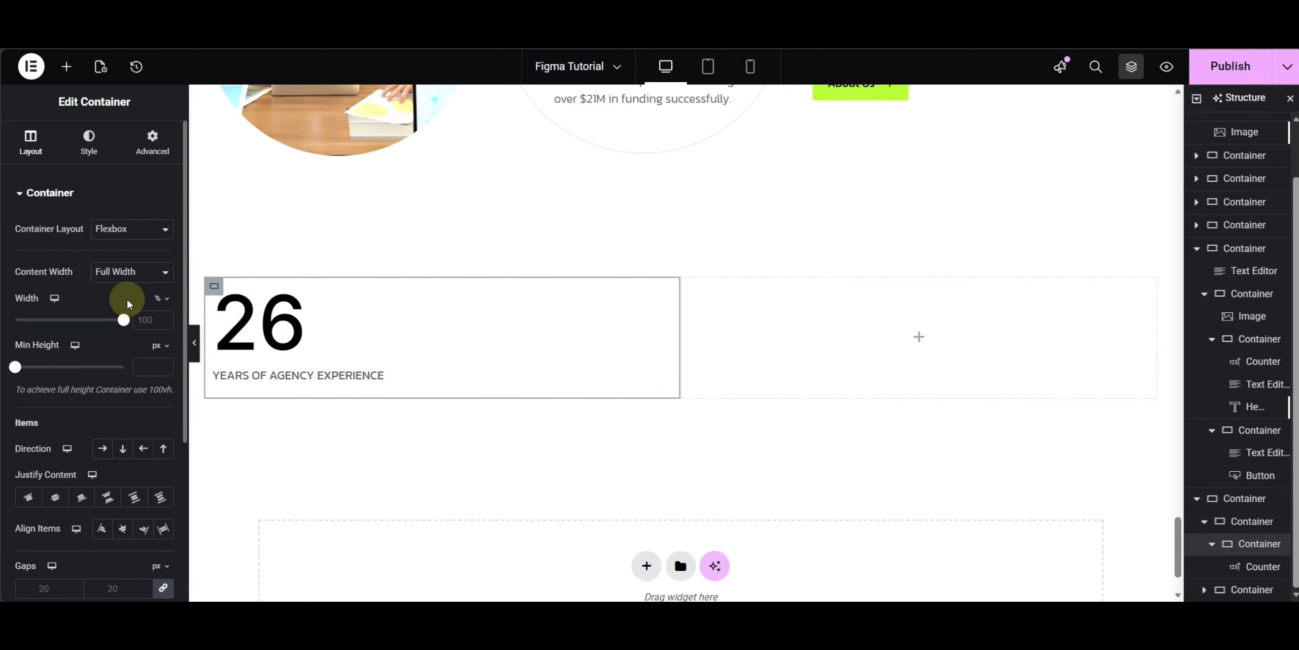
click(161, 298)
click(157, 415)
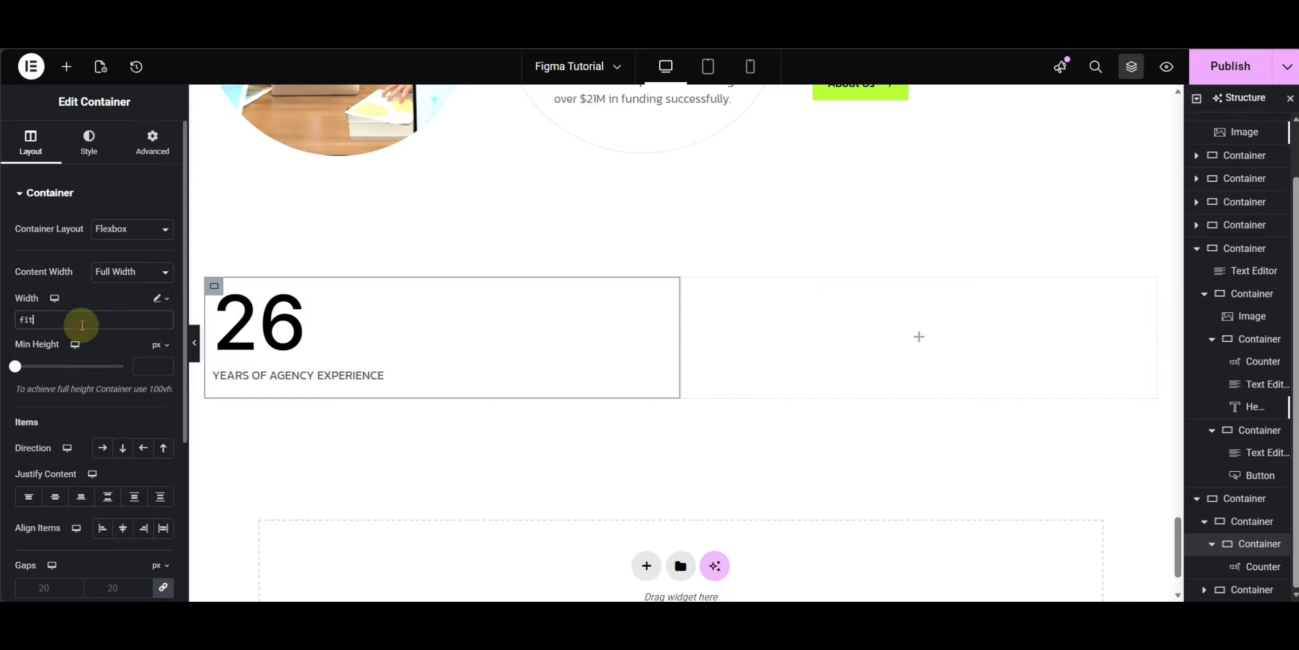
text(fit-content)
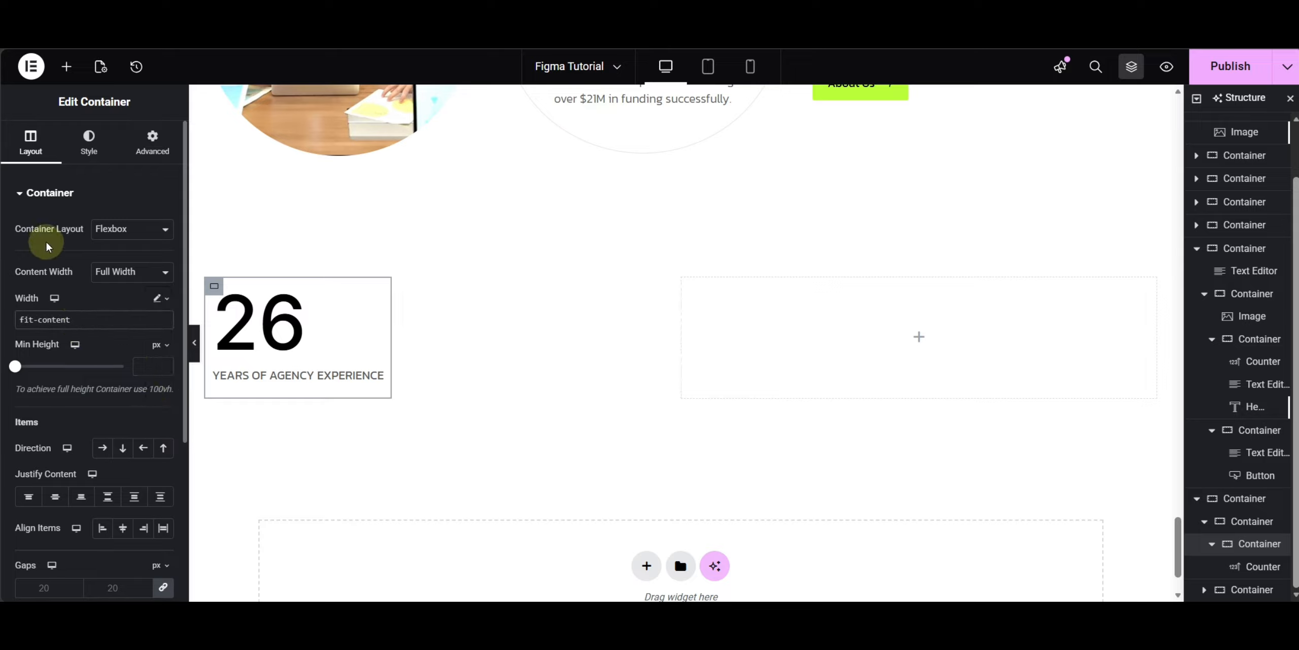
click(152, 141)
click(143, 359)
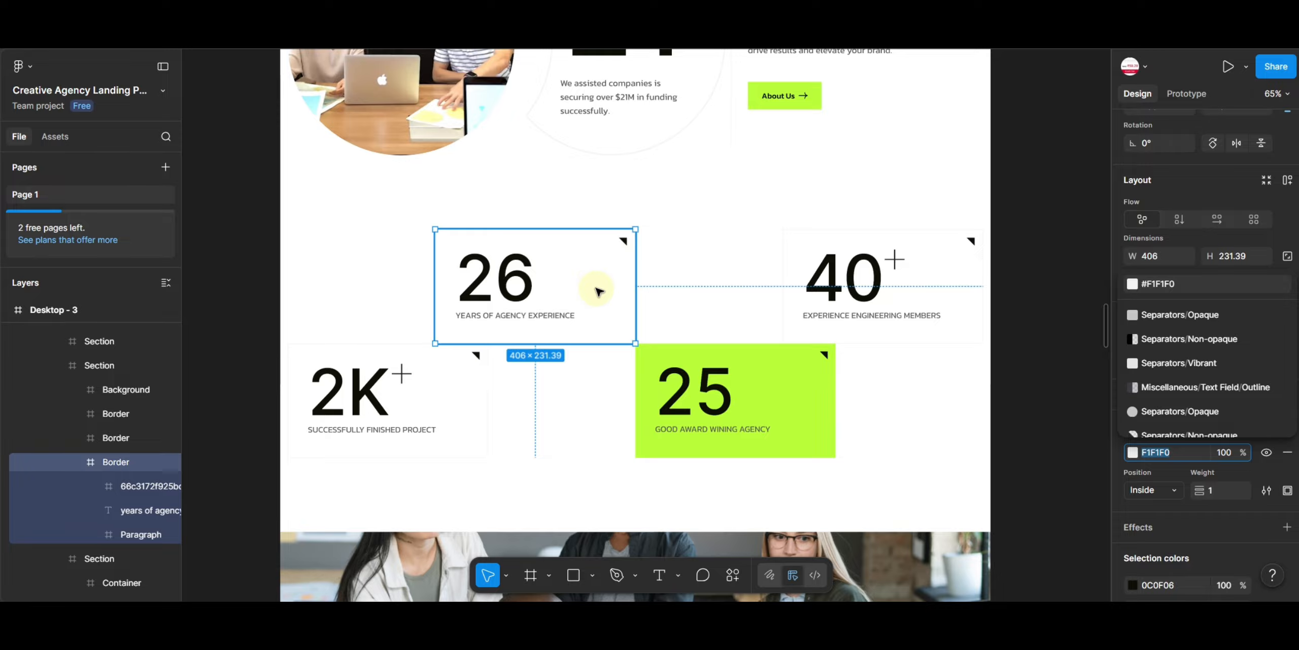
Step: Set the counter container's padding to 30 px on all sides except 80 px on the right
key(Escape)
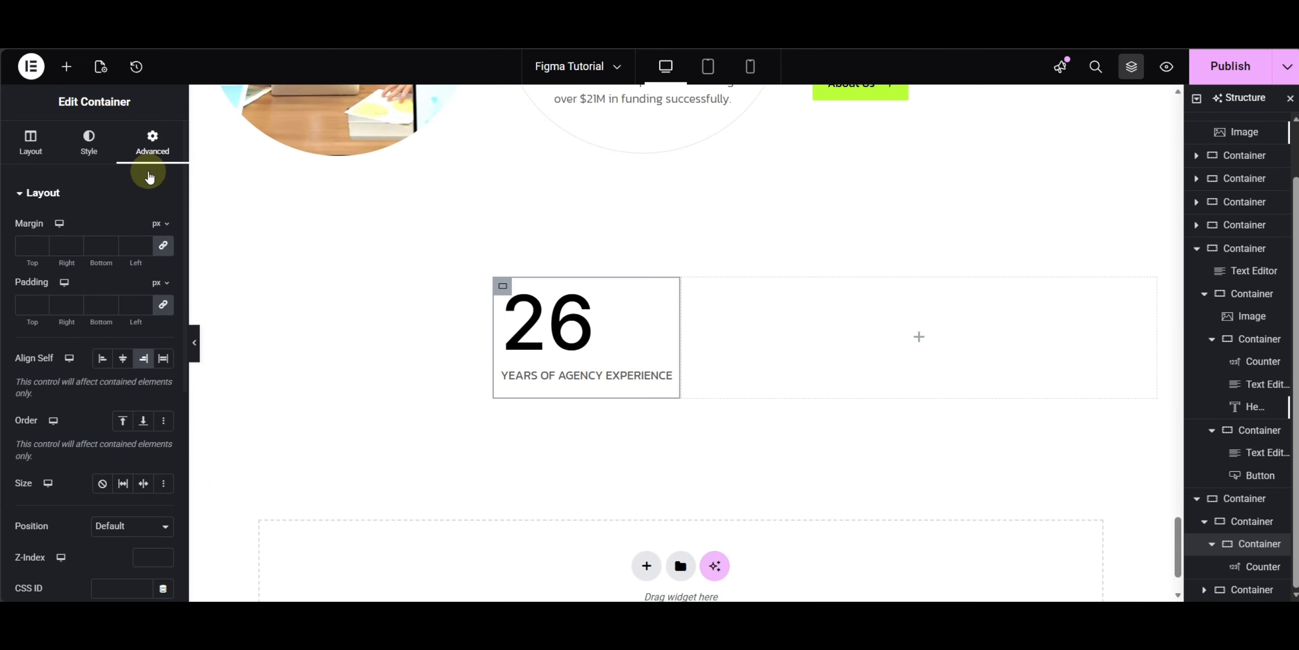
click(131, 305)
text(30)
click(164, 304)
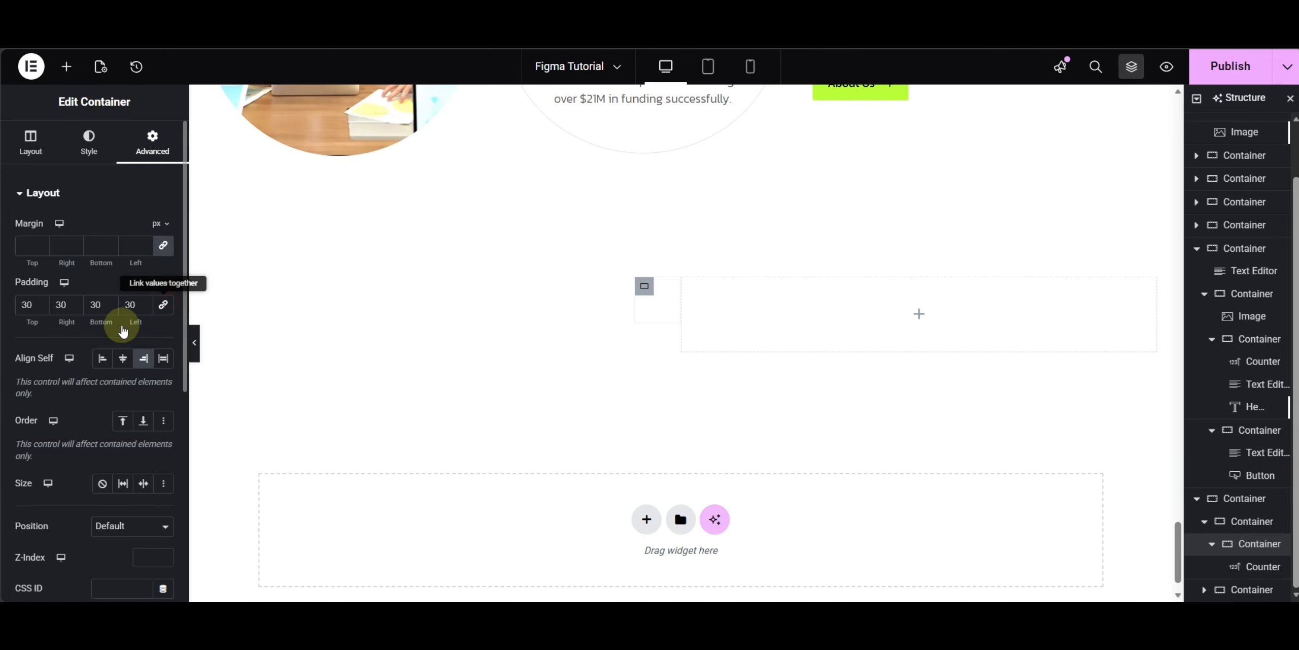
double_click(61, 305)
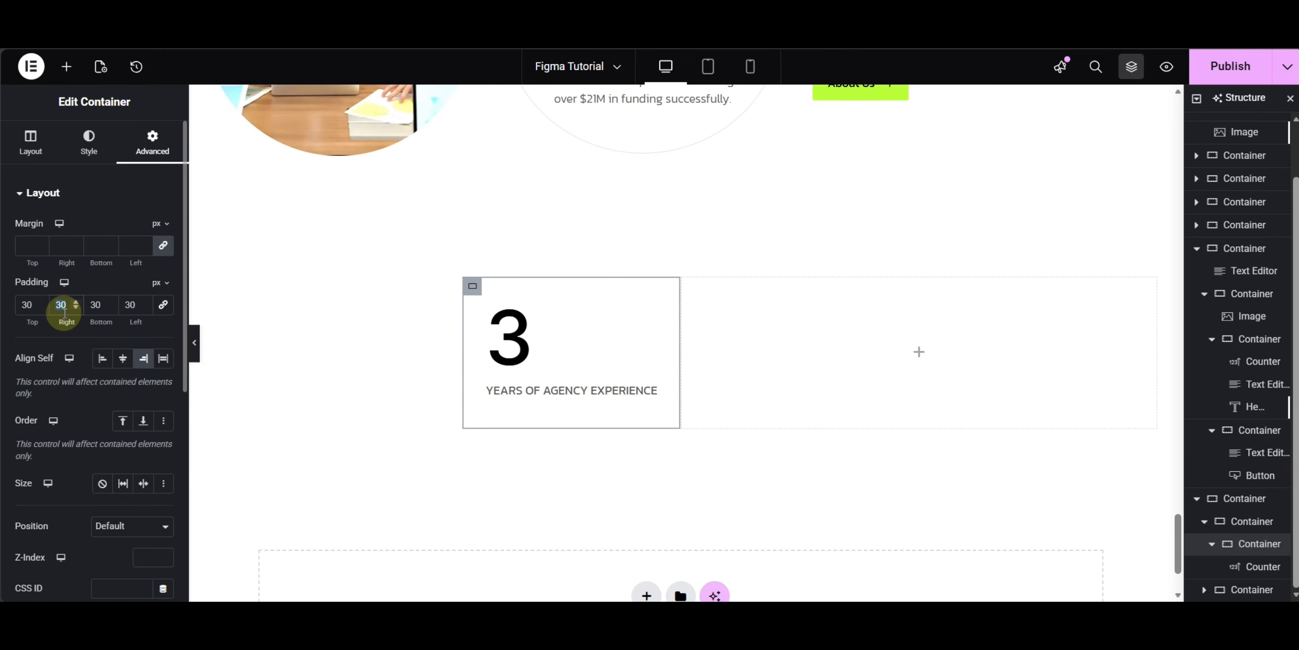
text(80)
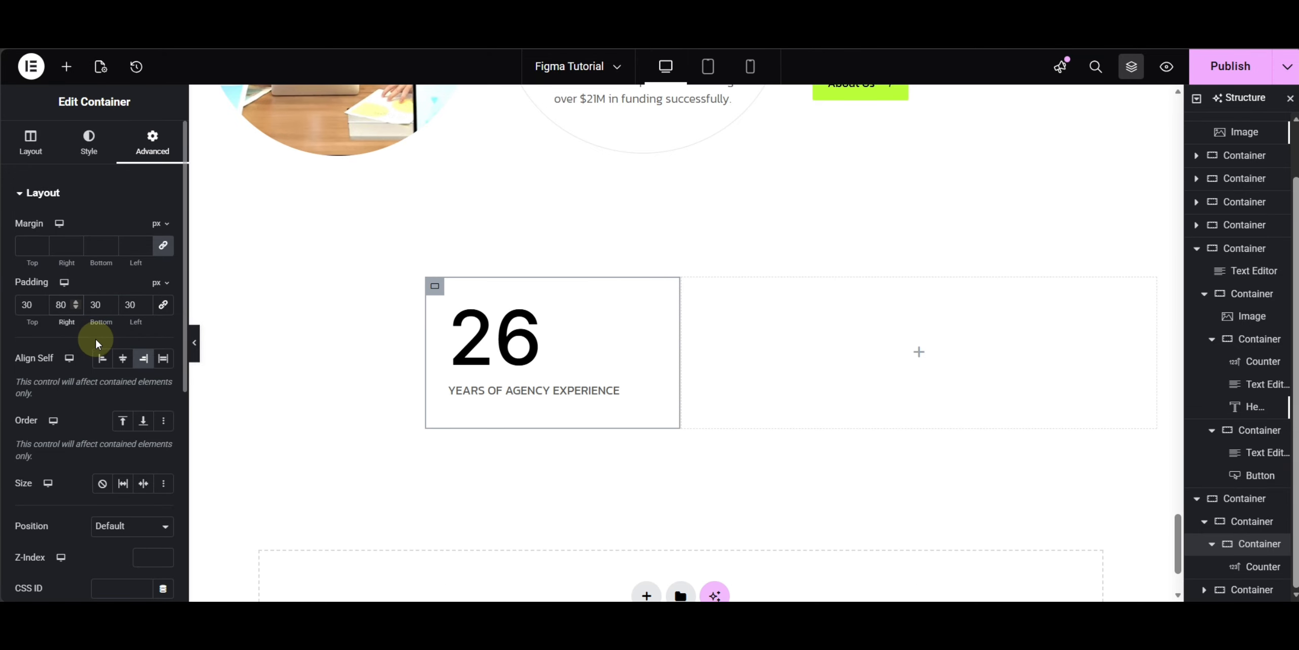
click(194, 343)
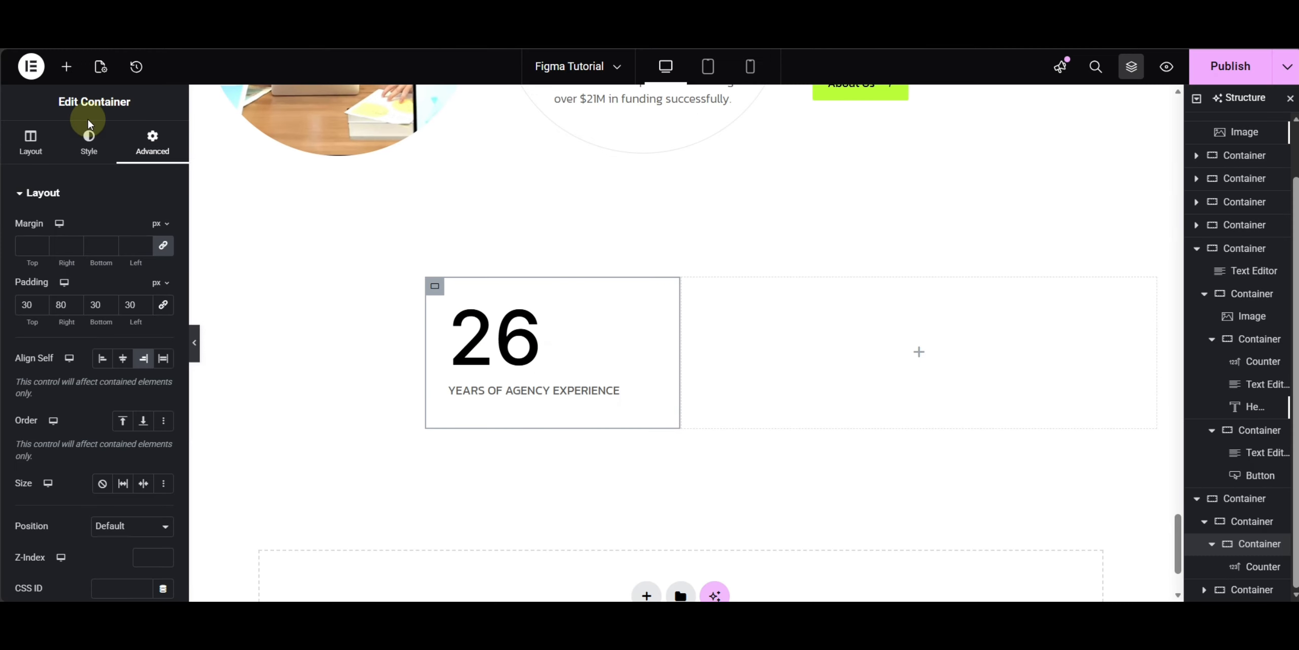
Step: Add an Icon widget below the counter and replace its star with the Caret up icon
click(66, 67)
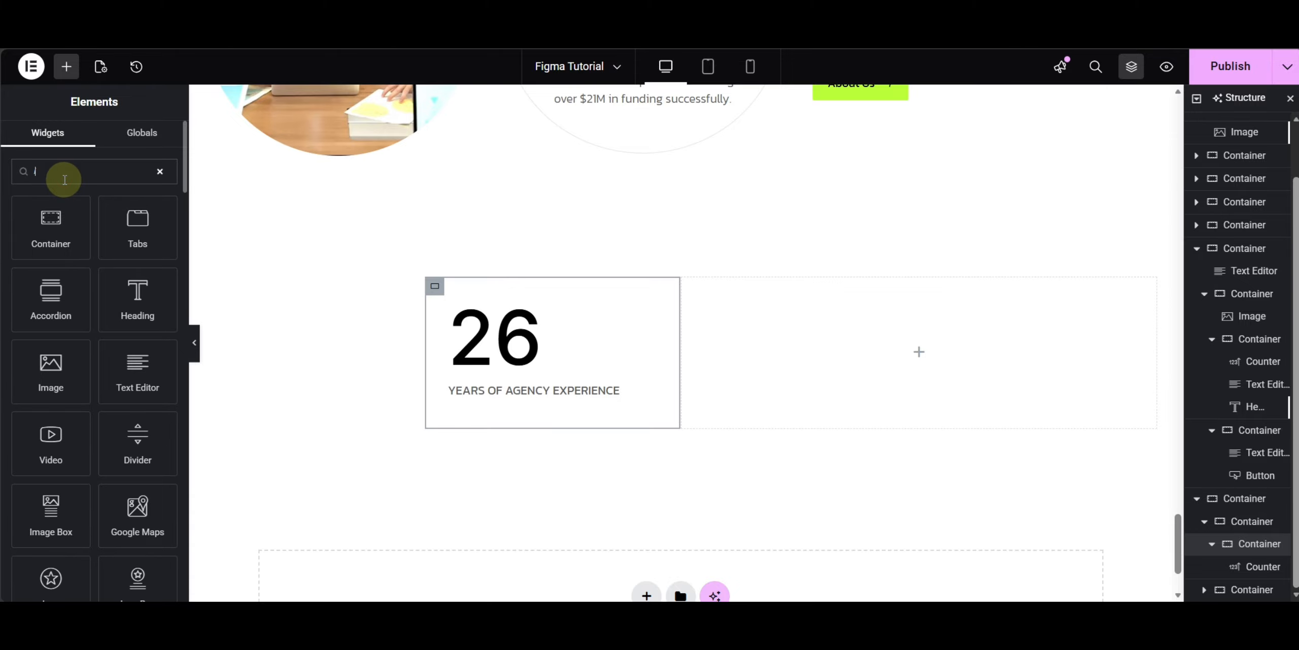
text(icon)
click(50, 229)
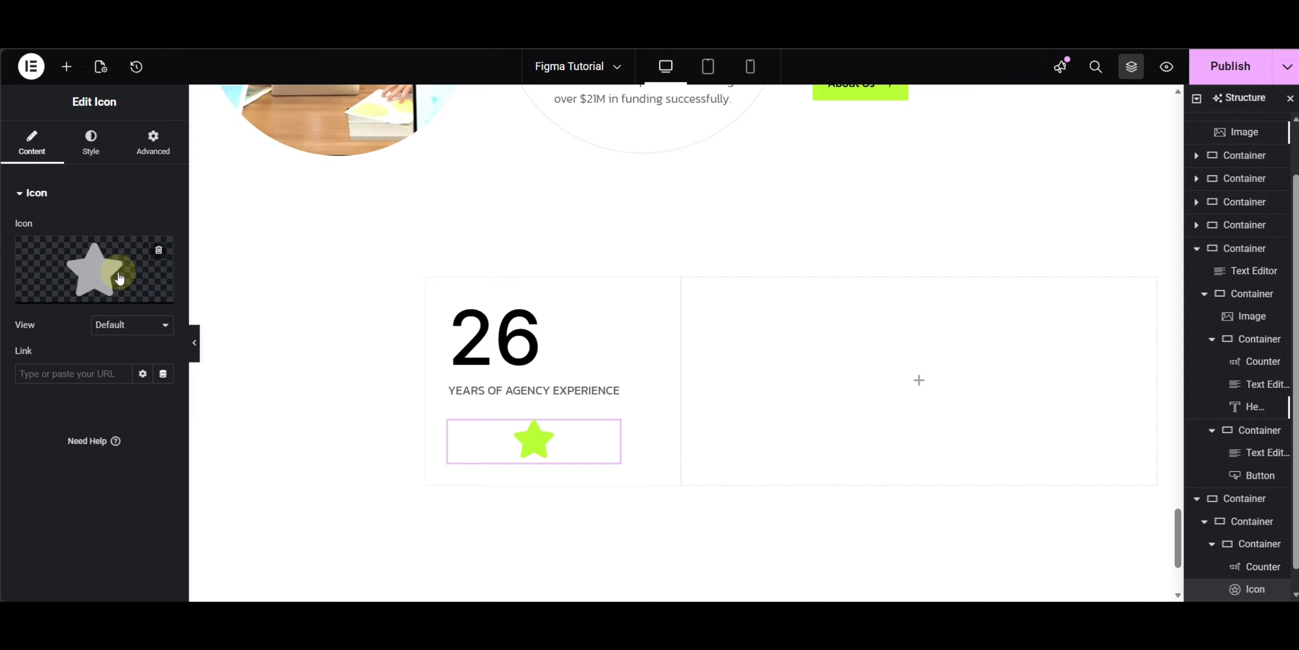
click(52, 293)
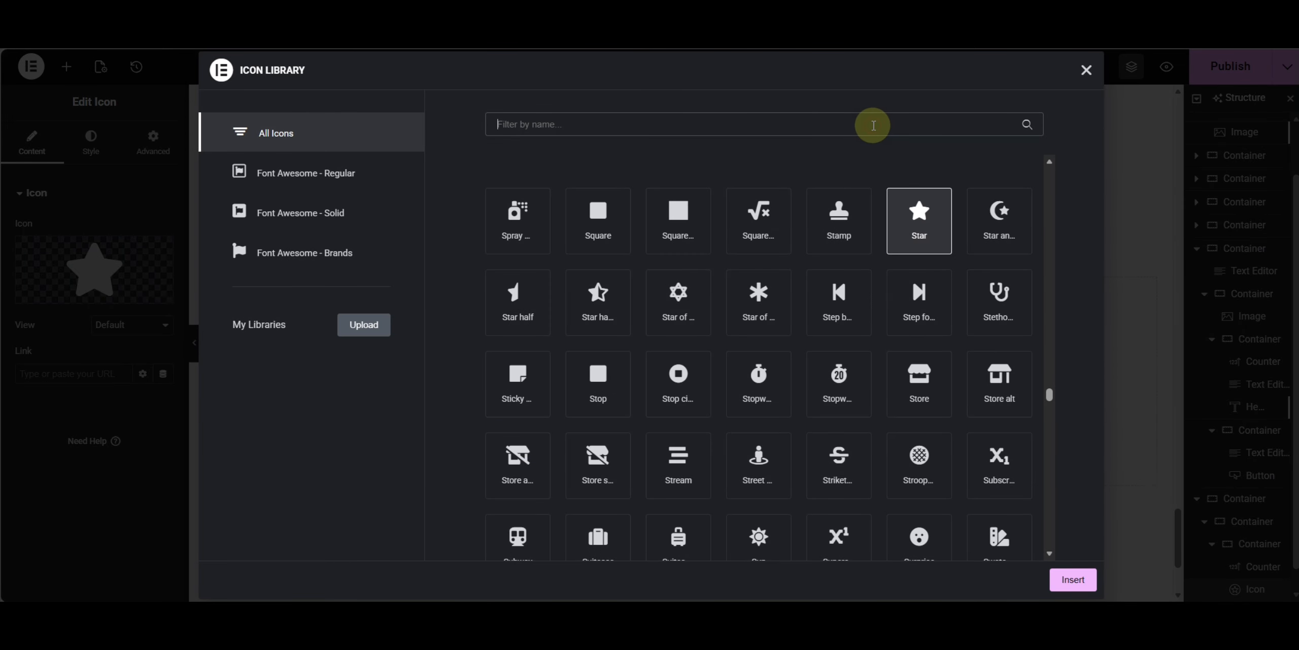
text(caret)
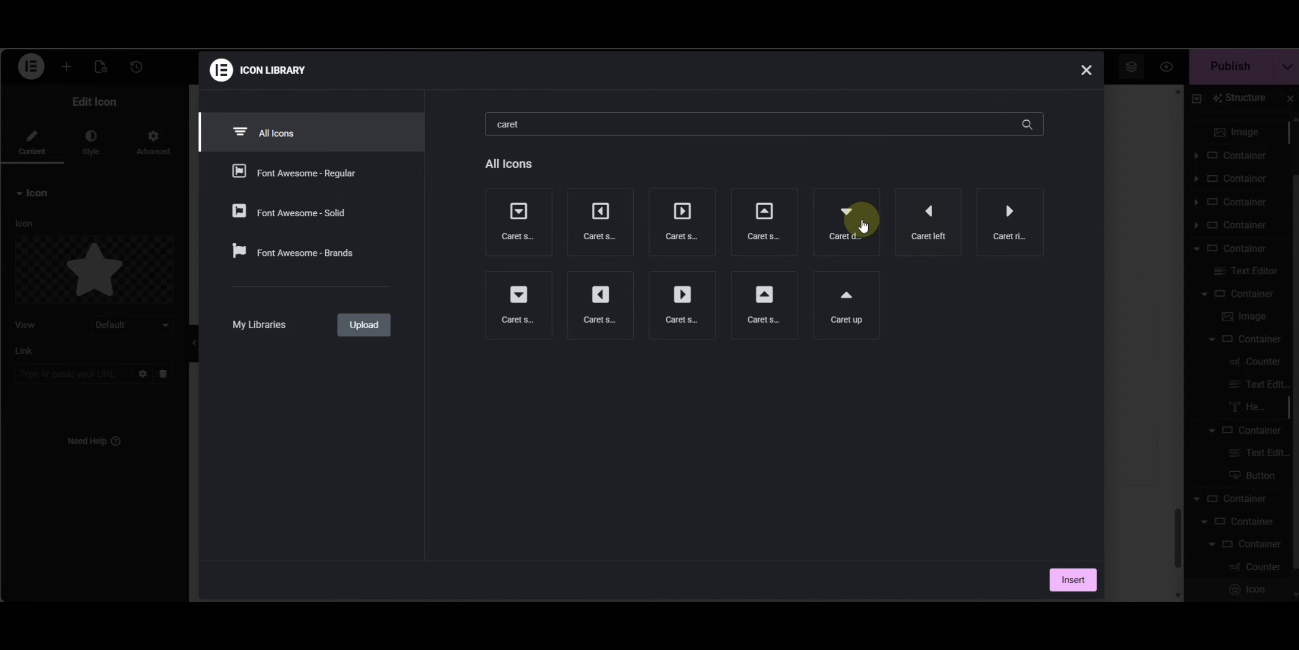
click(845, 301)
click(1071, 579)
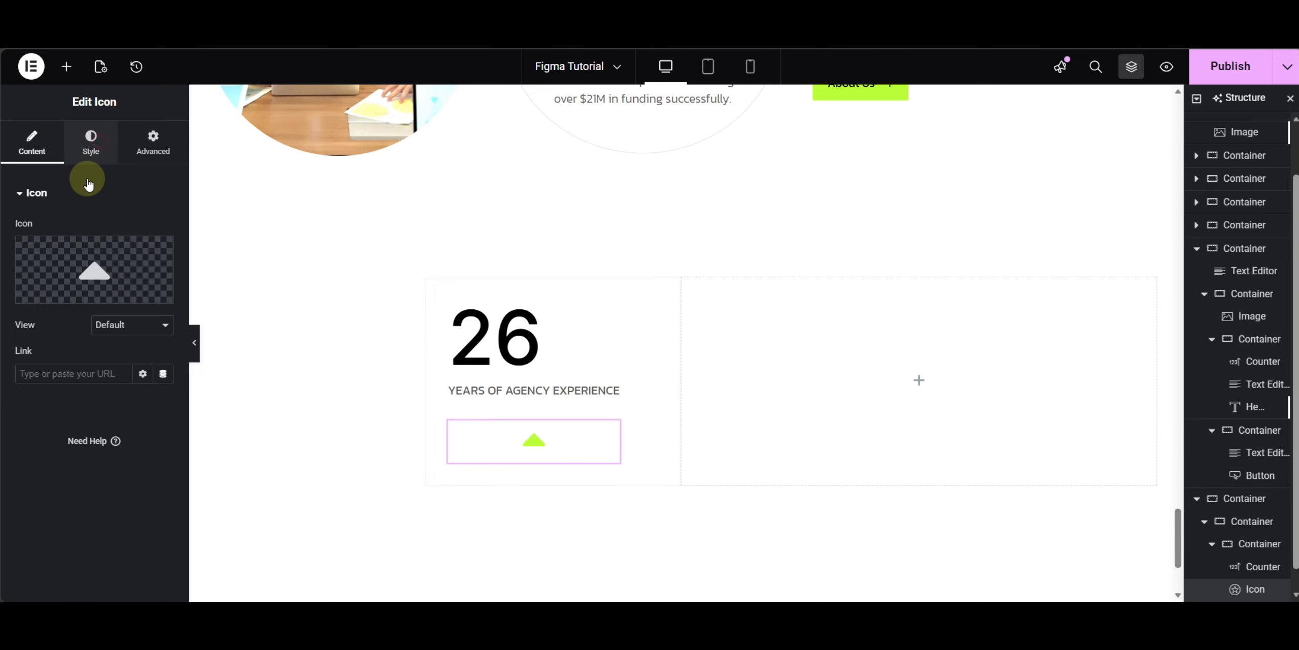
Step: Set the caret icon's primary color to the black Text global color
click(91, 144)
click(143, 292)
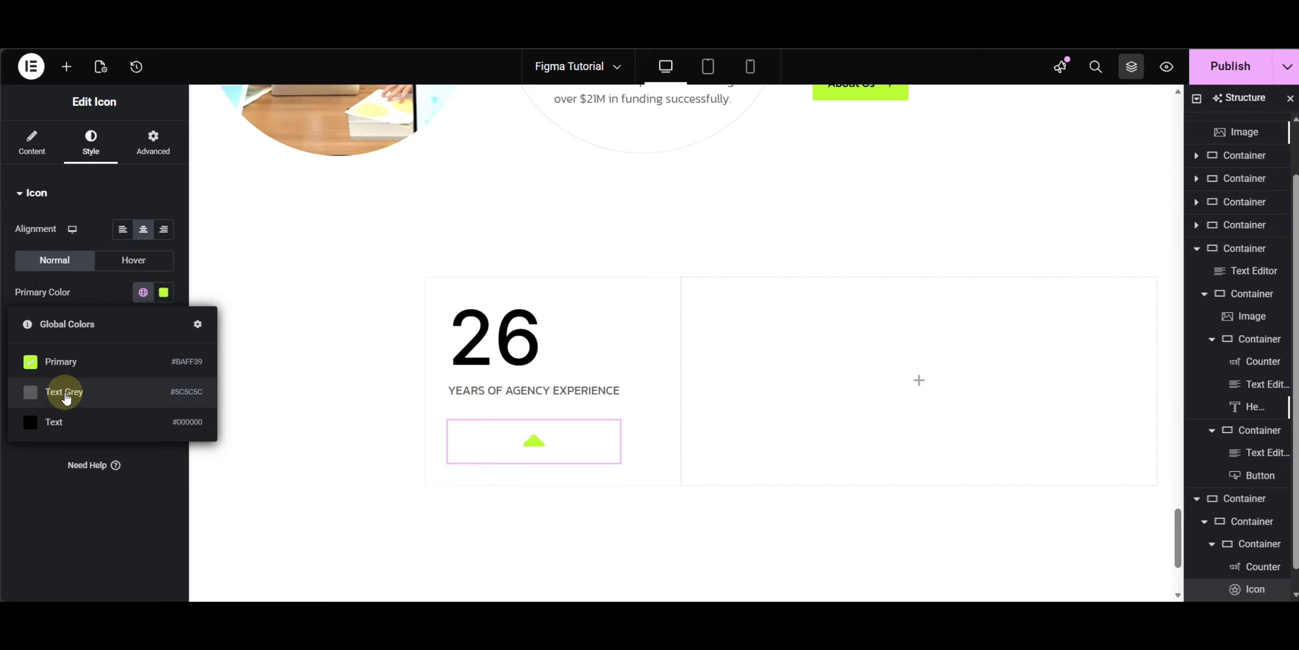
click(57, 422)
Step: Give the caret icon an absolute position with right horizontal orientation in the card's upper corner
click(153, 144)
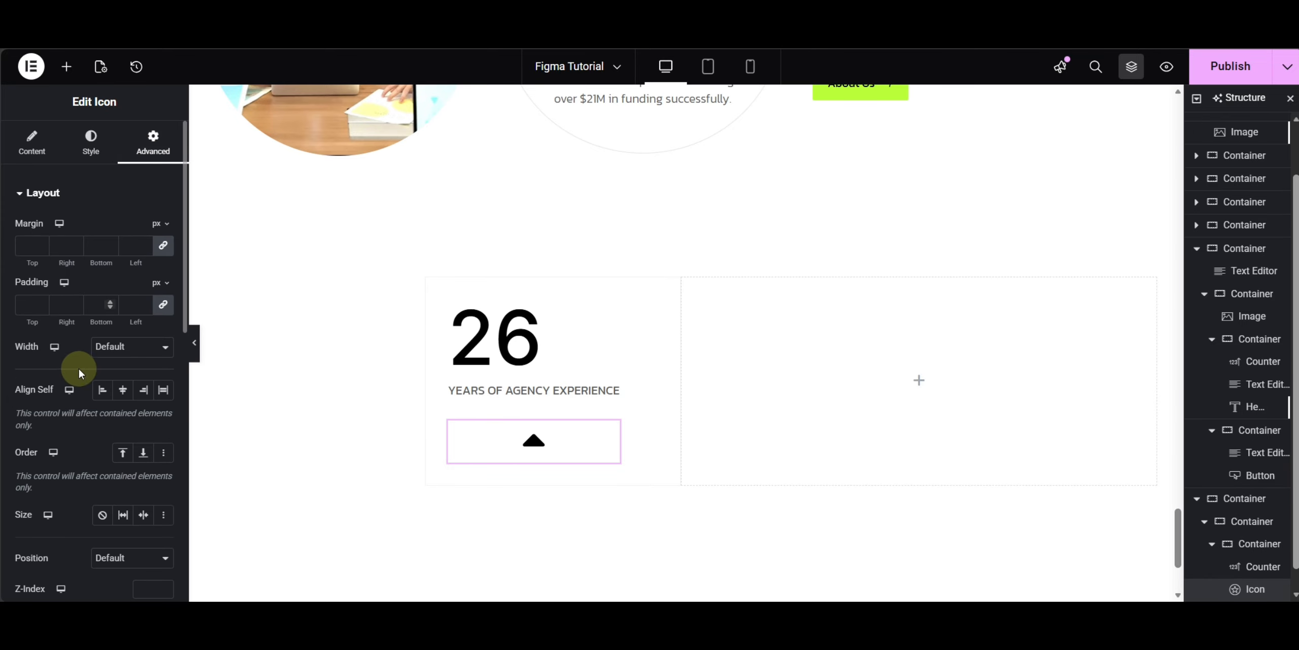
scroll(79, 376, down, 3)
scroll(78, 381, up, 3)
scroll(80, 383, down, 3)
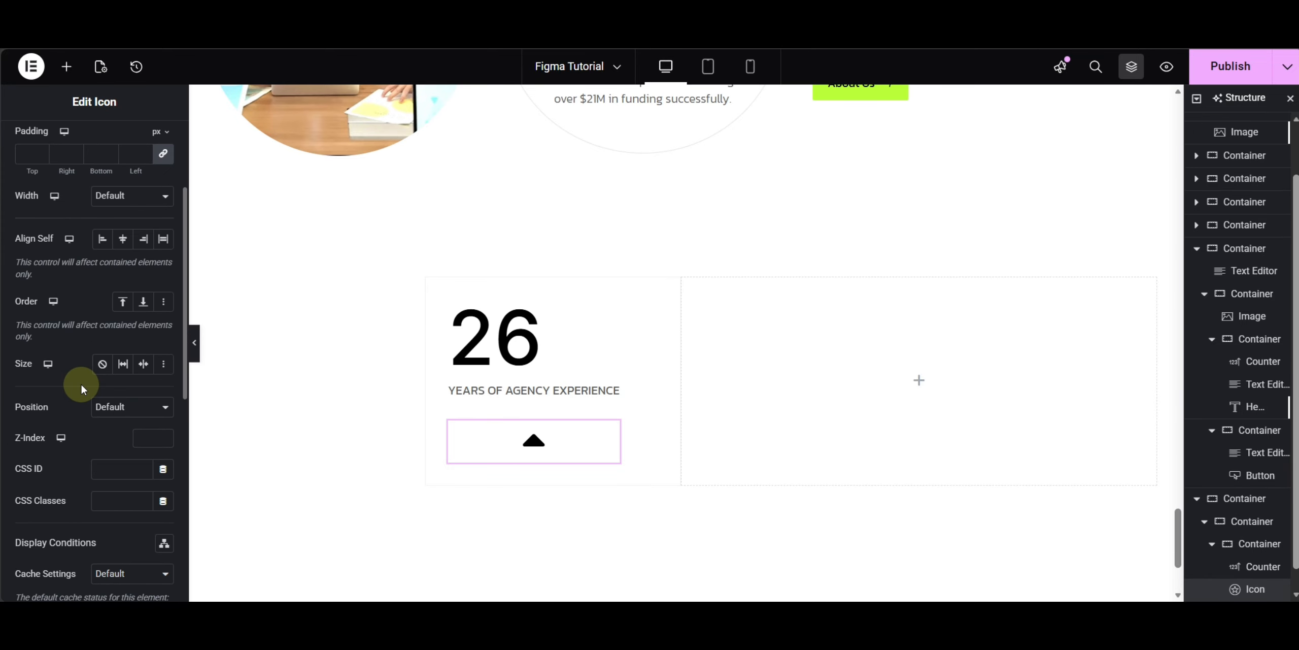
click(106, 413)
click(126, 444)
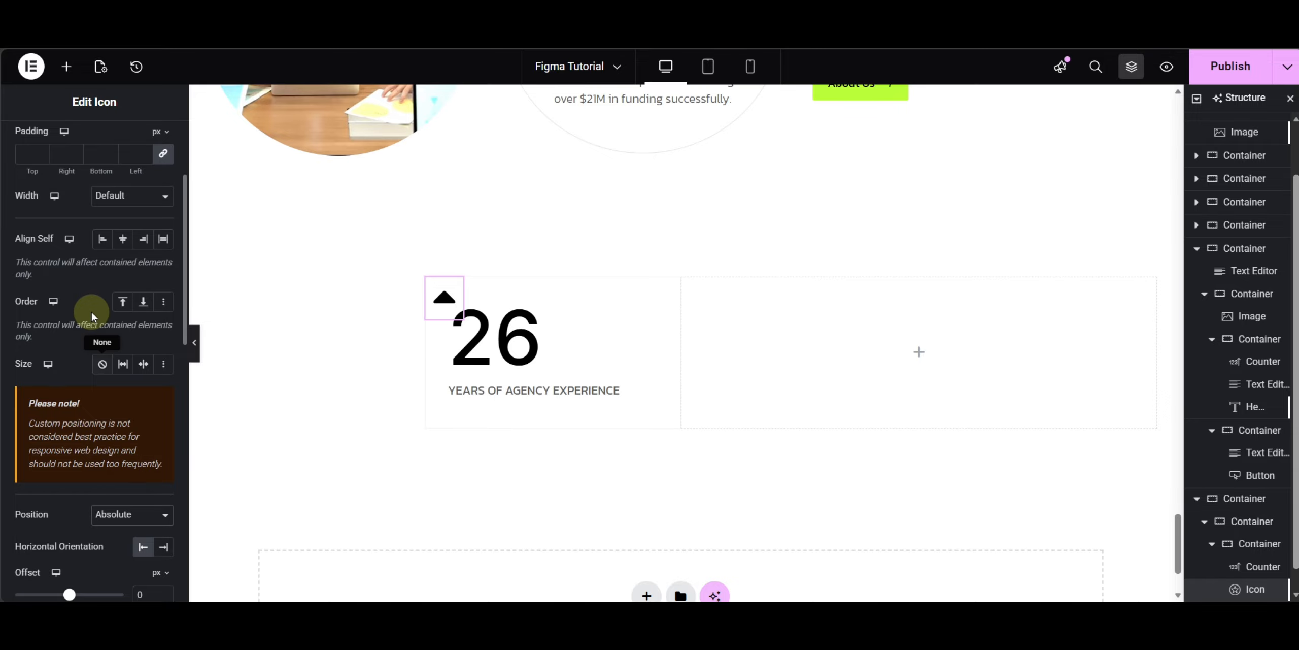
scroll(92, 312, down, 5)
click(165, 247)
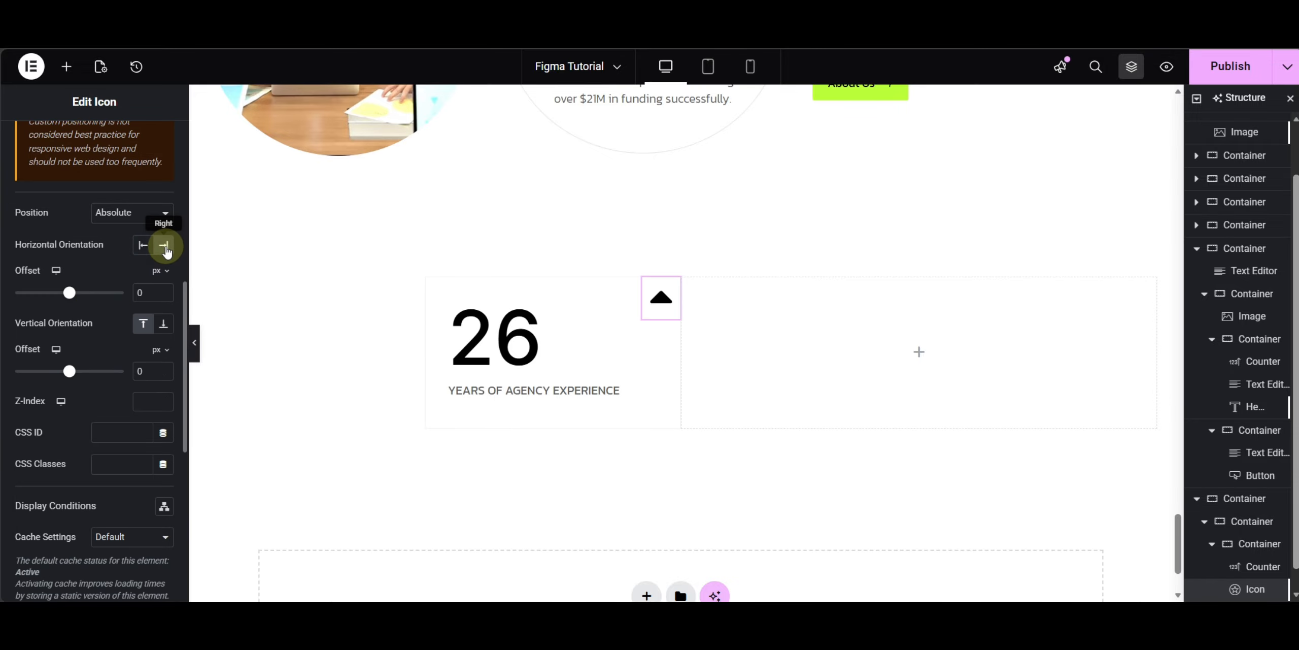
scroll(93, 270, up, 5)
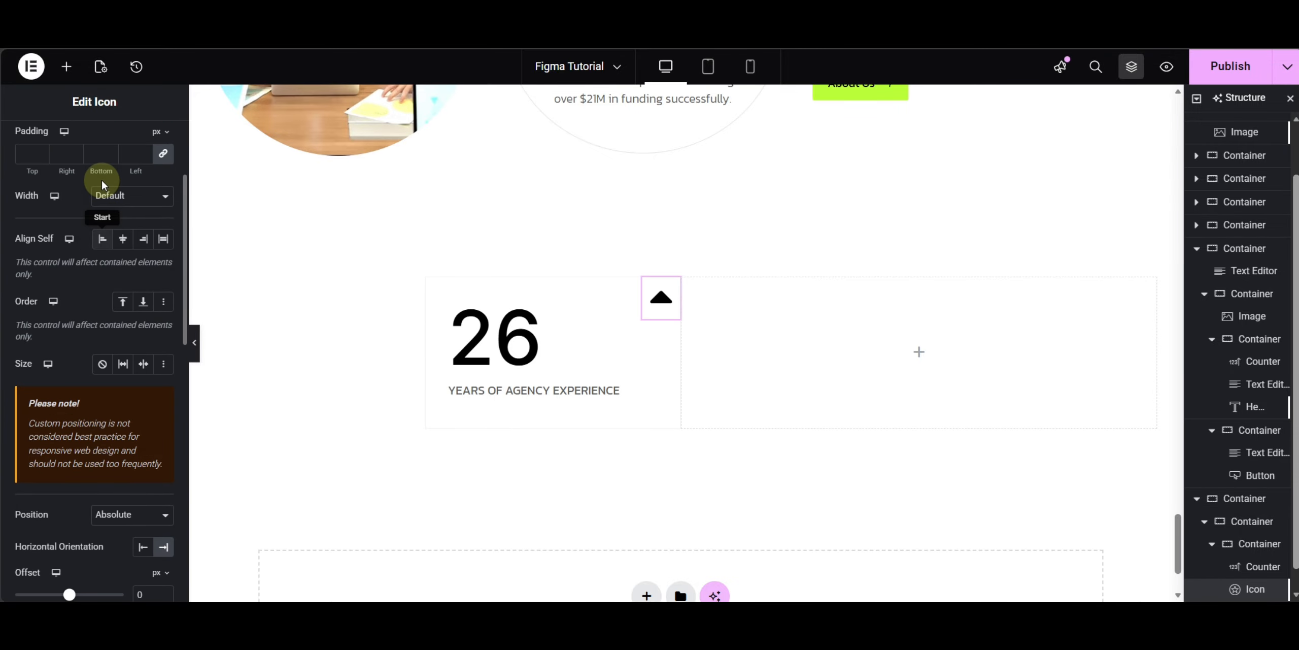
scroll(91, 152, up, 3)
Step: Rotate the caret icon 45 degrees, set its size to 30 px, and preview the finished card
click(91, 148)
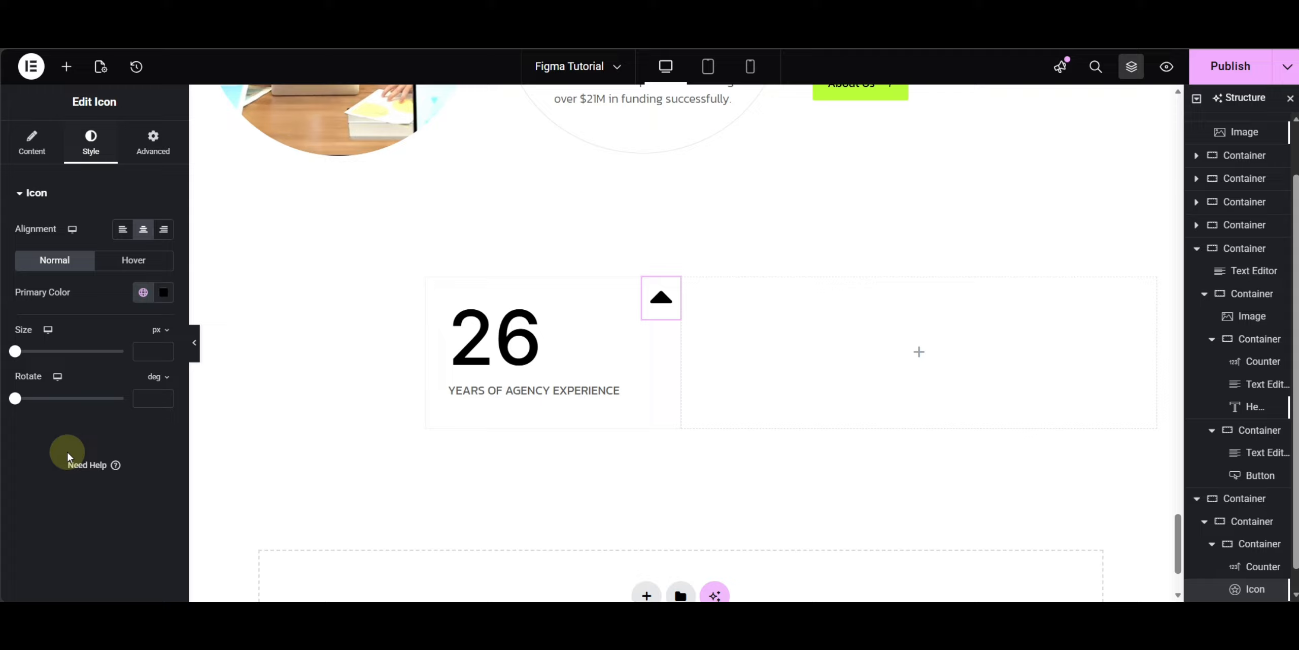
click(134, 397)
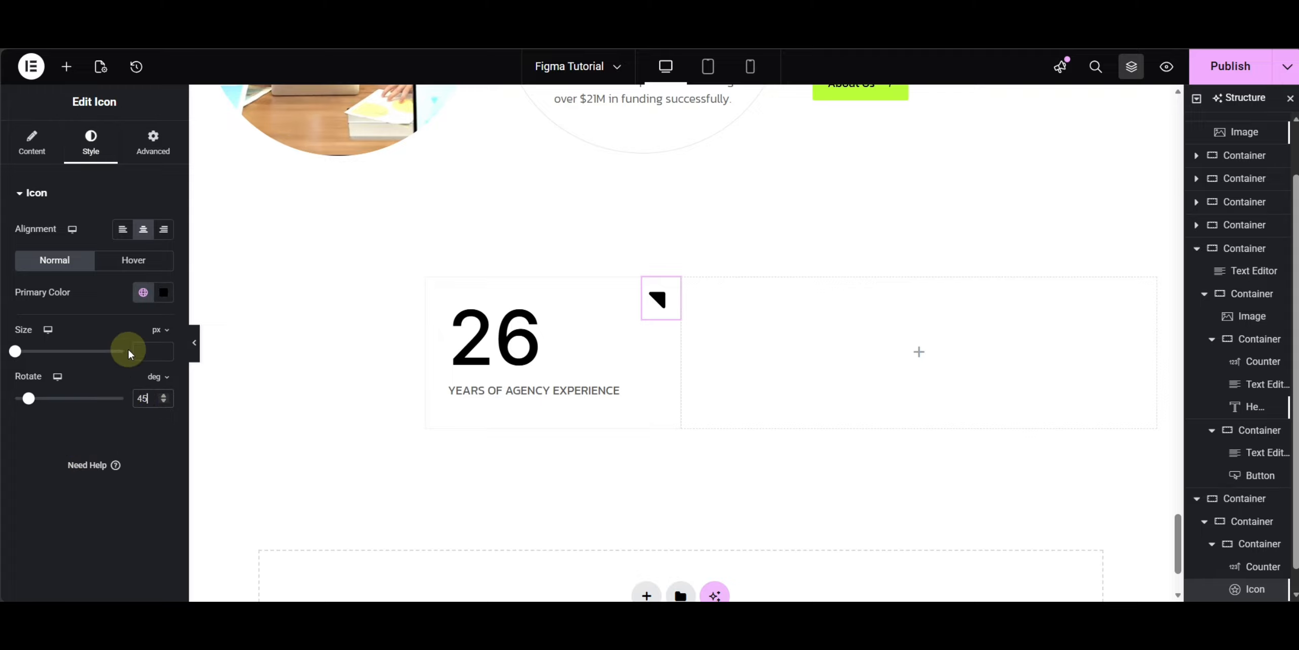
click(146, 351)
text(30)
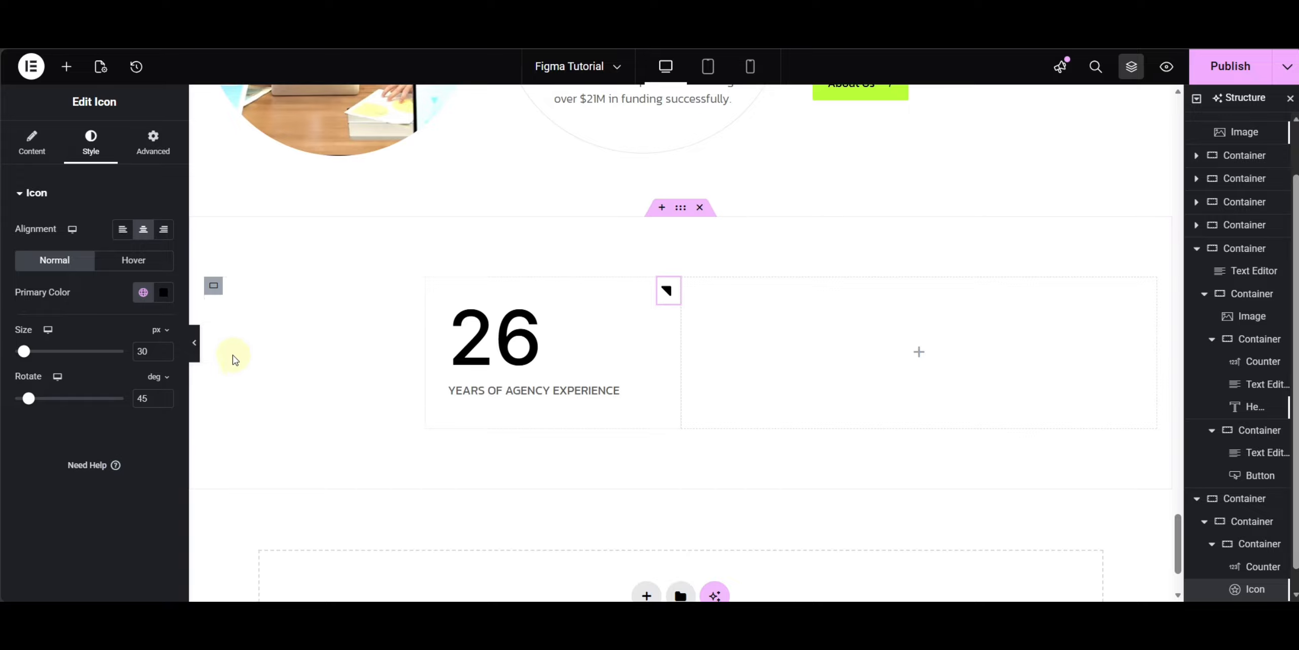
click(196, 335)
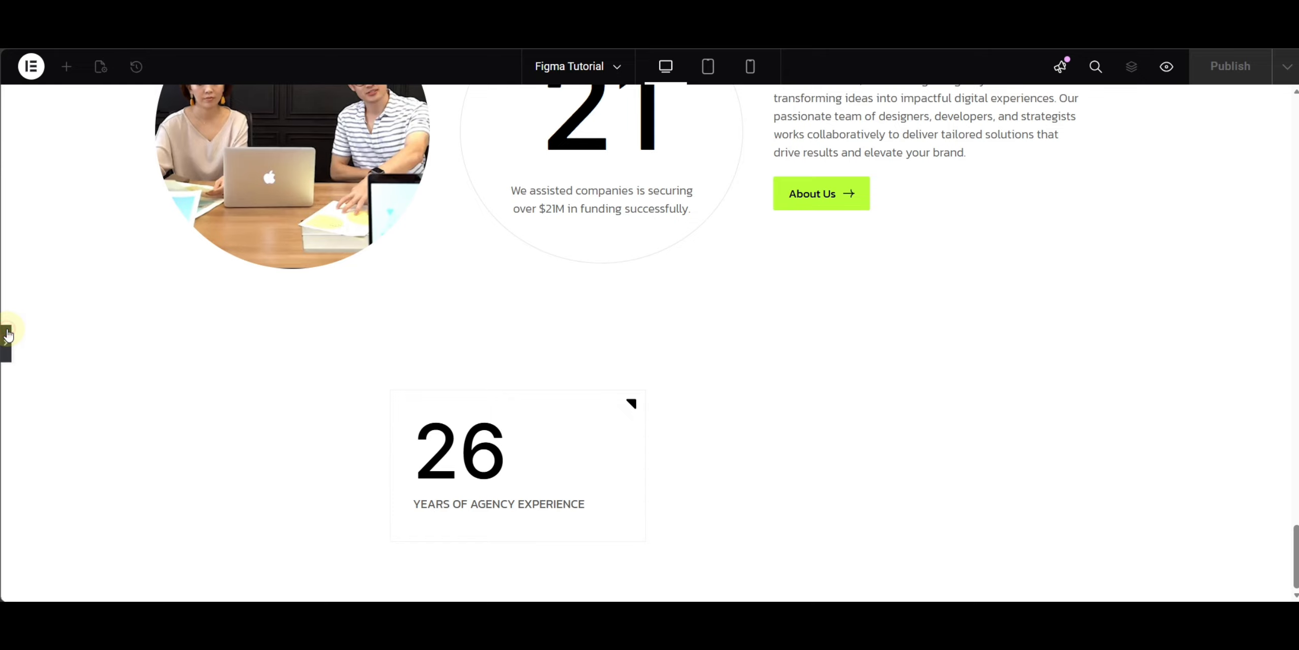
scroll(507, 368, down, 2)
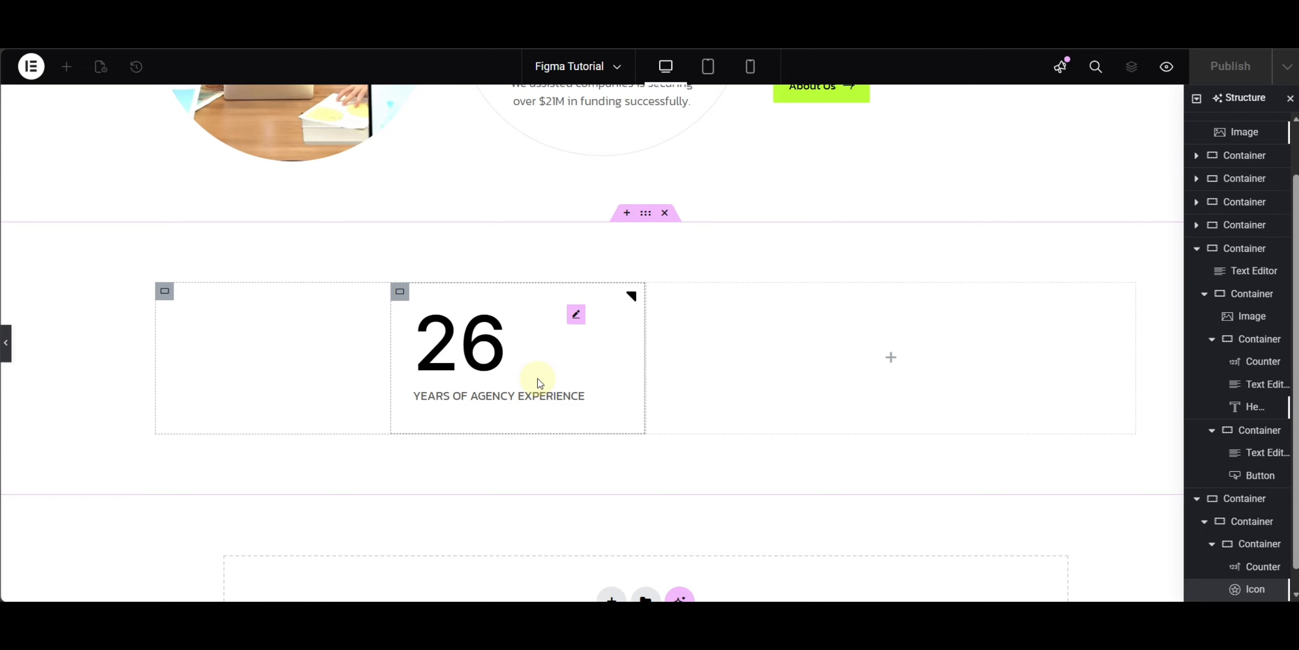
Step: Duplicate the 26 counter card container and align the copy to the start of its column
click(434, 287)
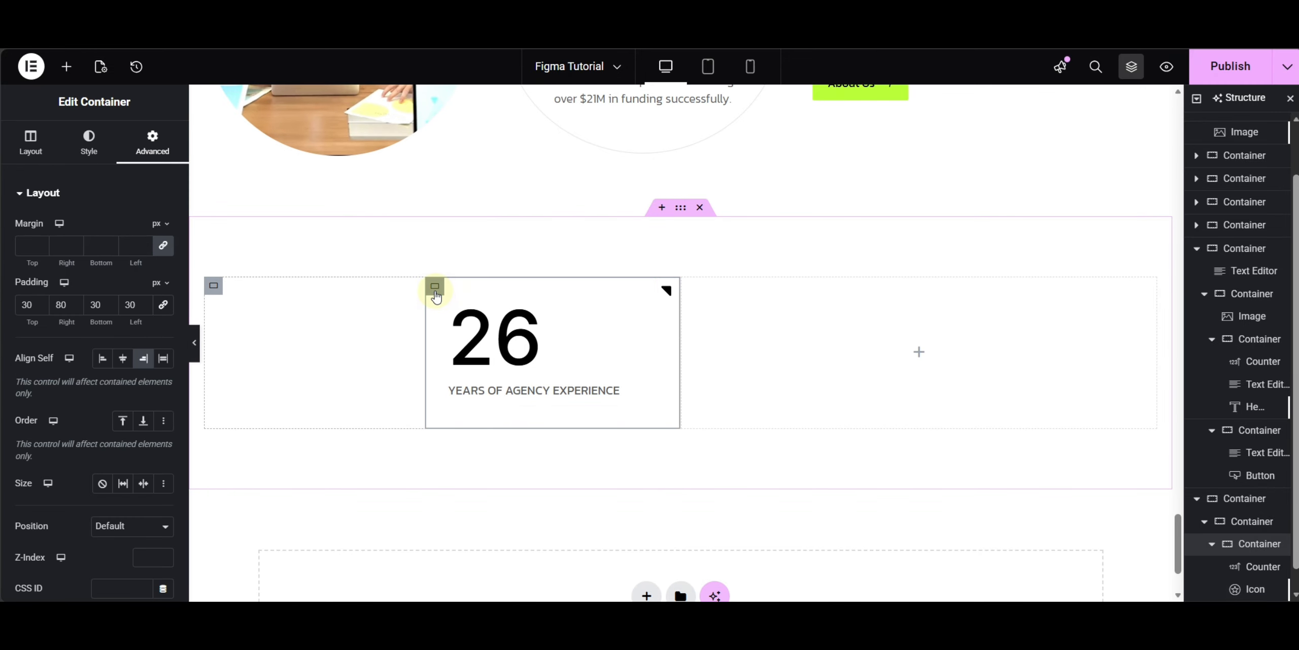
right_click(435, 287)
click(475, 220)
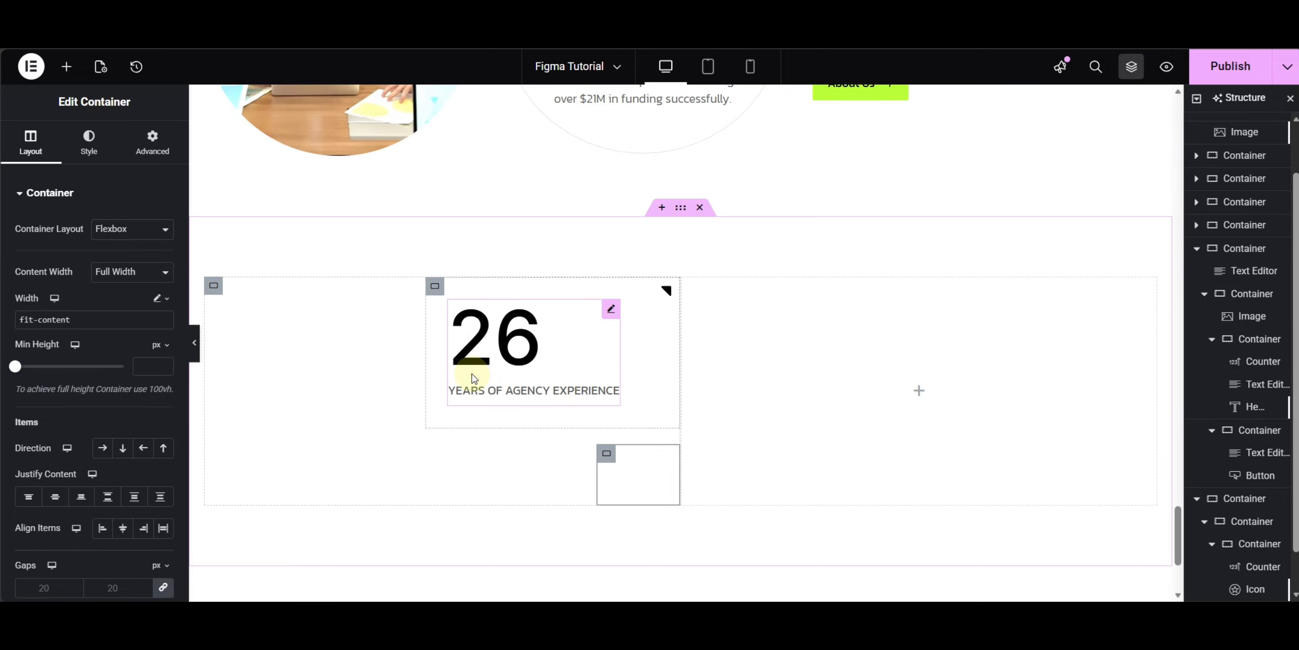
click(152, 144)
click(102, 359)
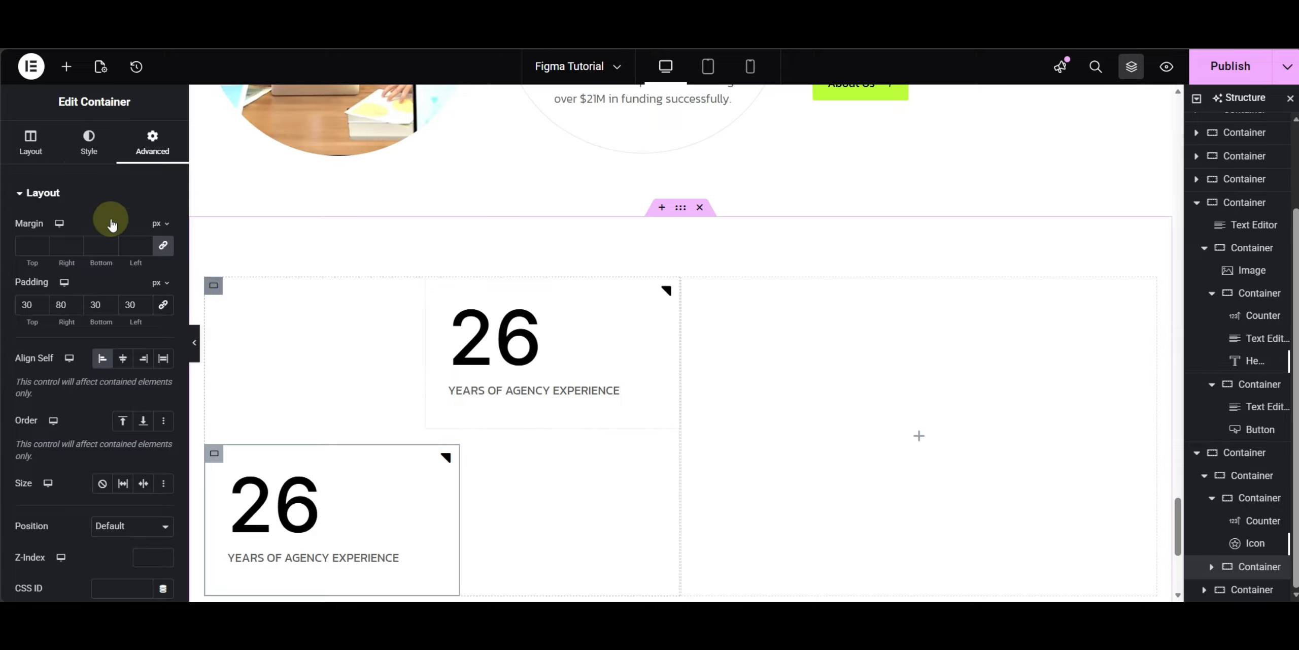
Step: Set the gaps of the column container holding both counter cards to 0
click(31, 144)
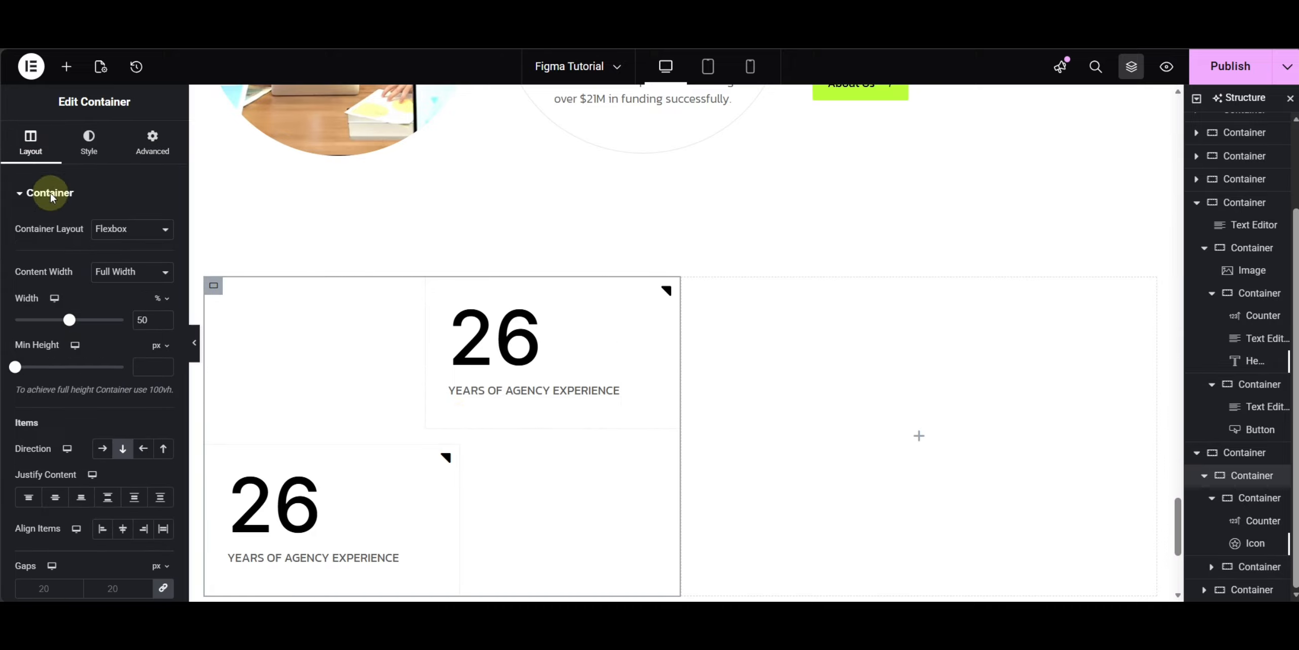
click(113, 589)
text(0)
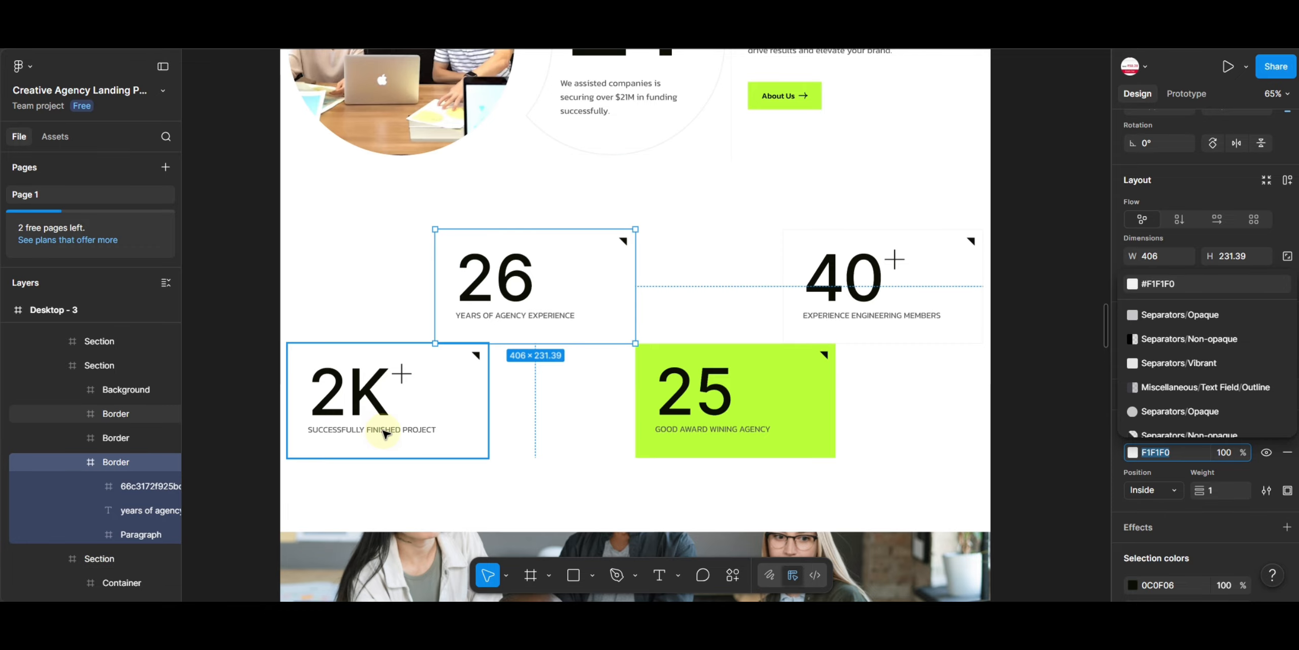
Step: Copy the title from Figma's 2K card and set the lower Elementor counter to 2, suffix K, title "Successfully finished project"
click(383, 432)
double_click(384, 431)
double_click(384, 430)
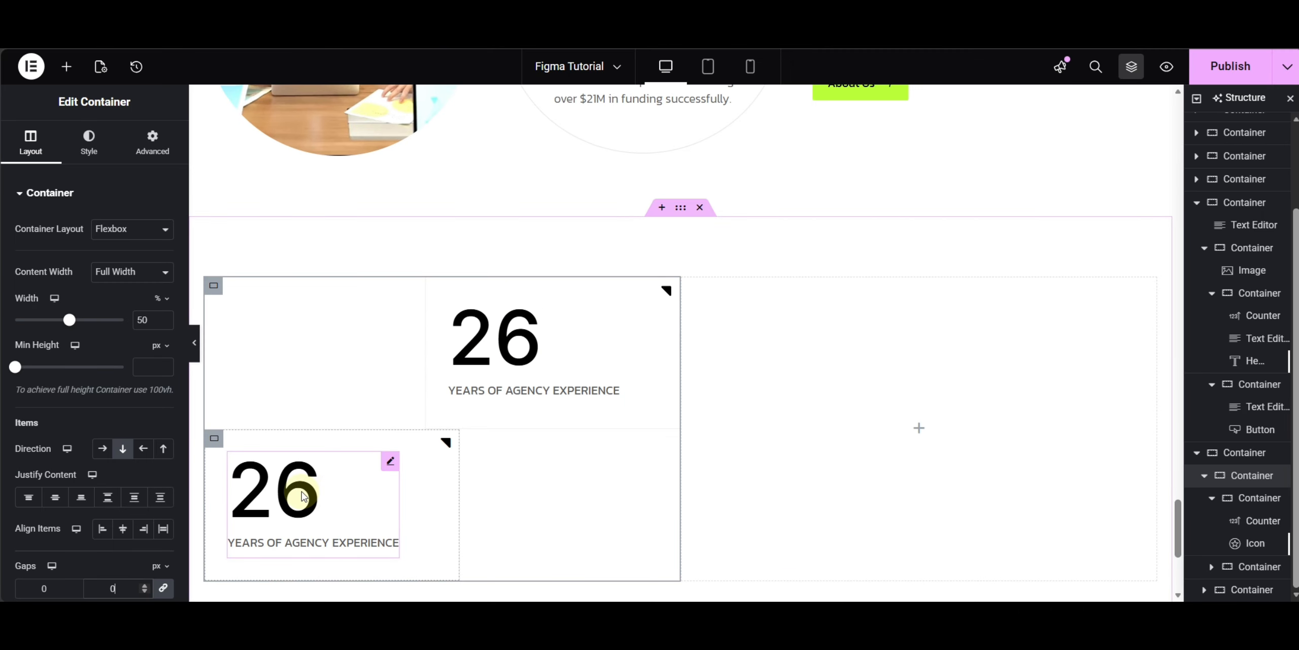
click(389, 462)
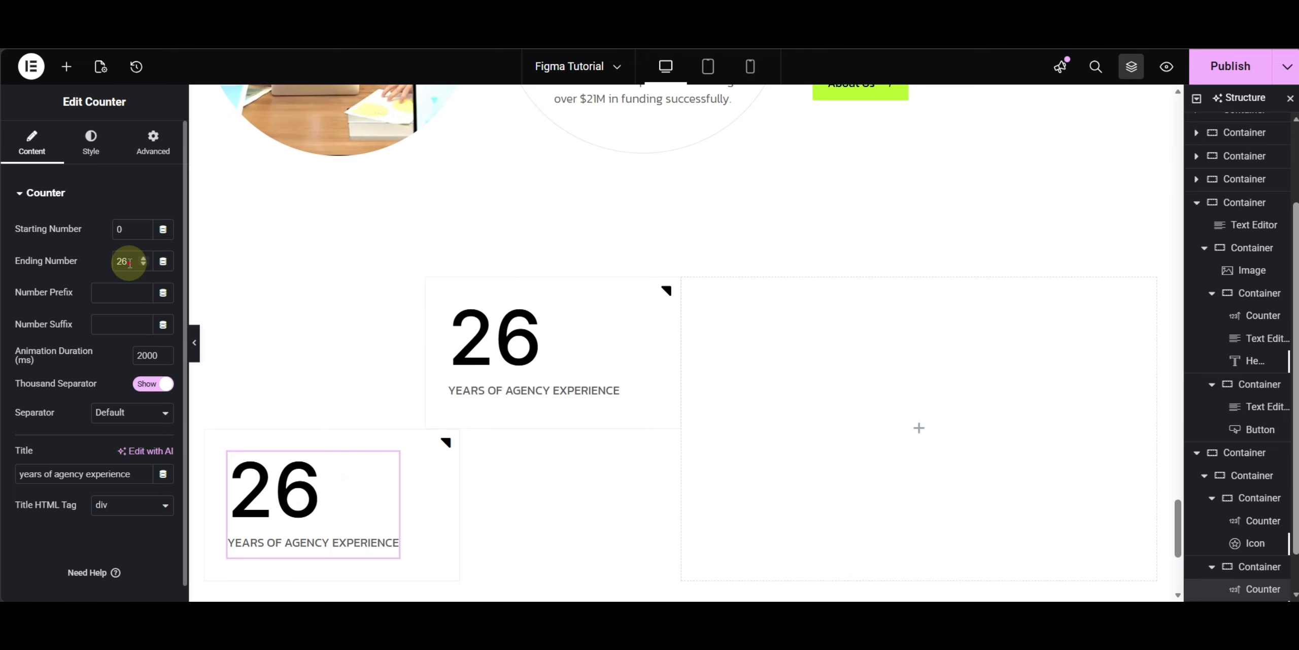
key(BackSpace)
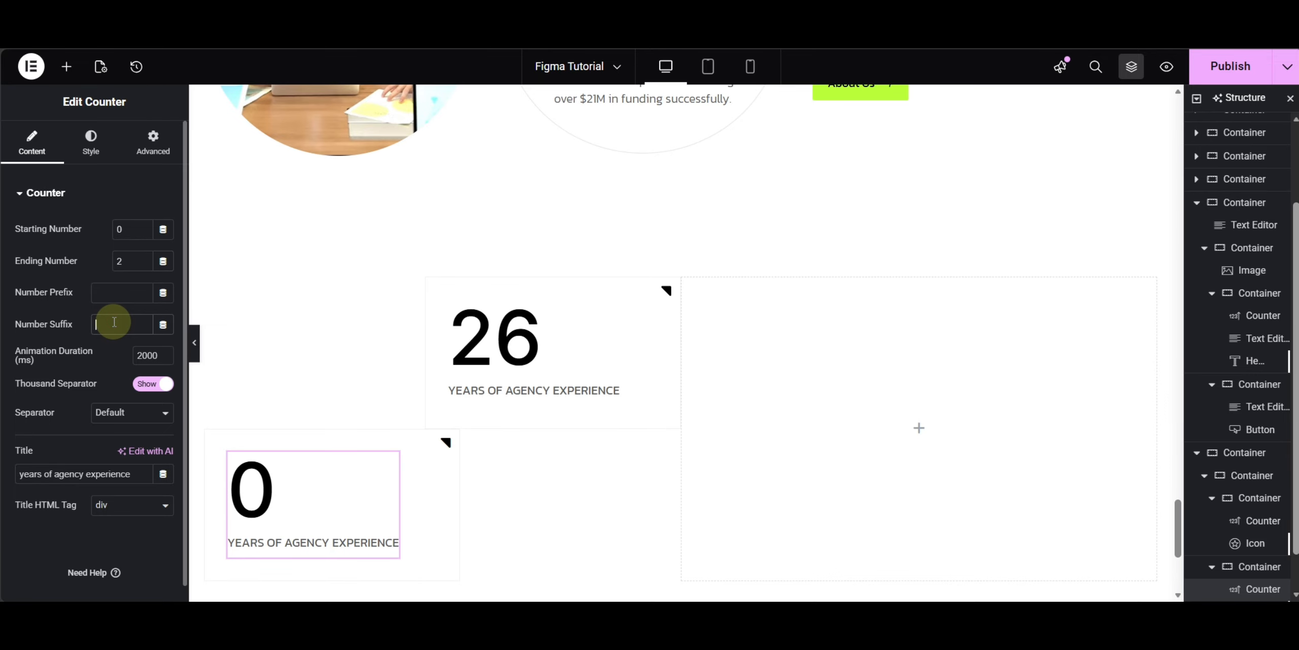
text(K)
click(112, 478)
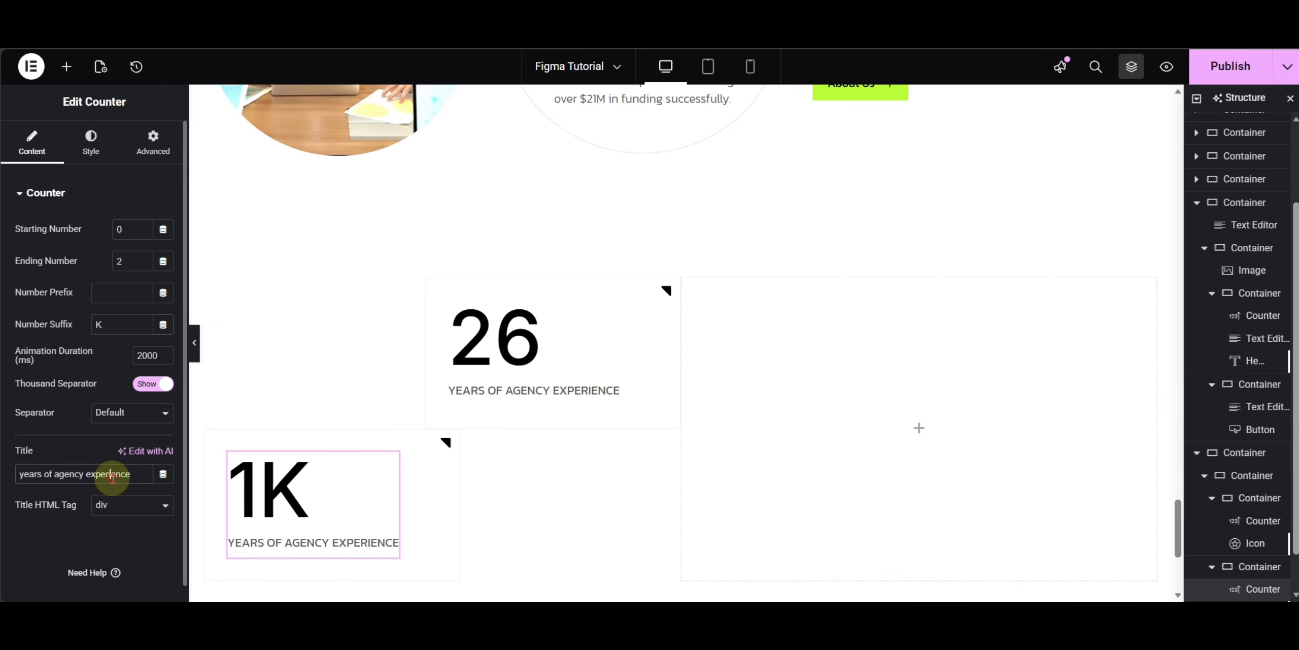
text(Successfully finished project)
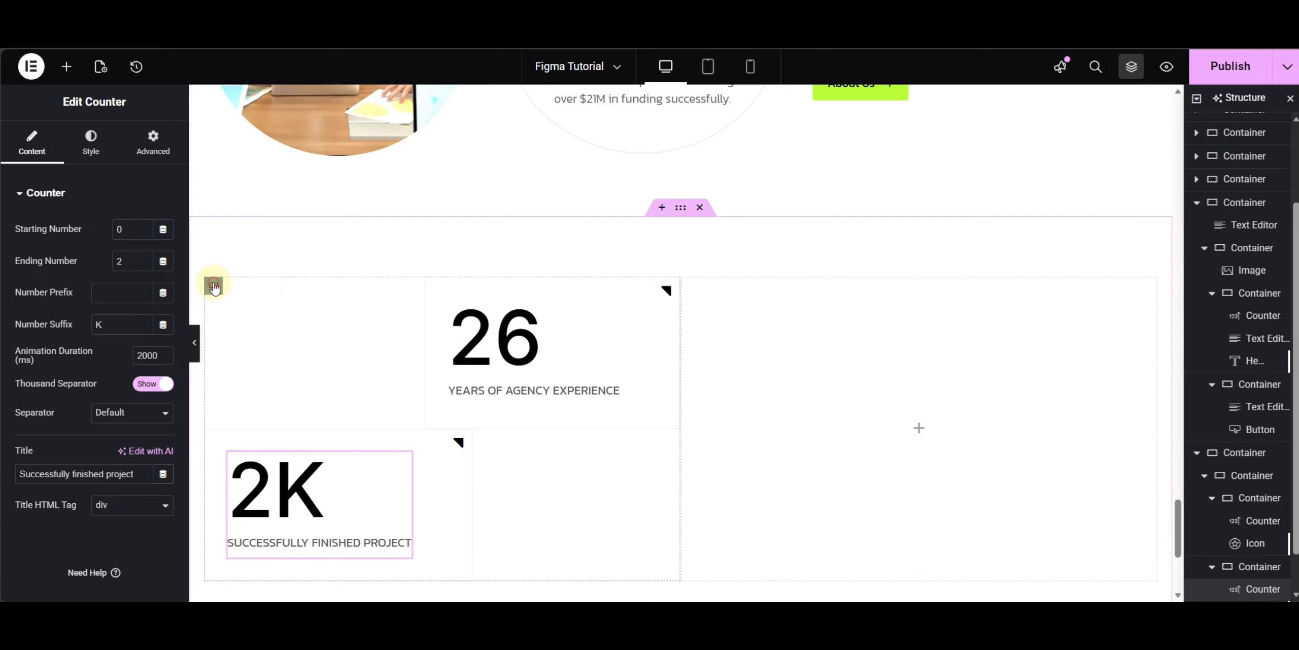
Step: Duplicate the column with the two counter cards and delete the empty column beside it
click(214, 287)
right_click(213, 284)
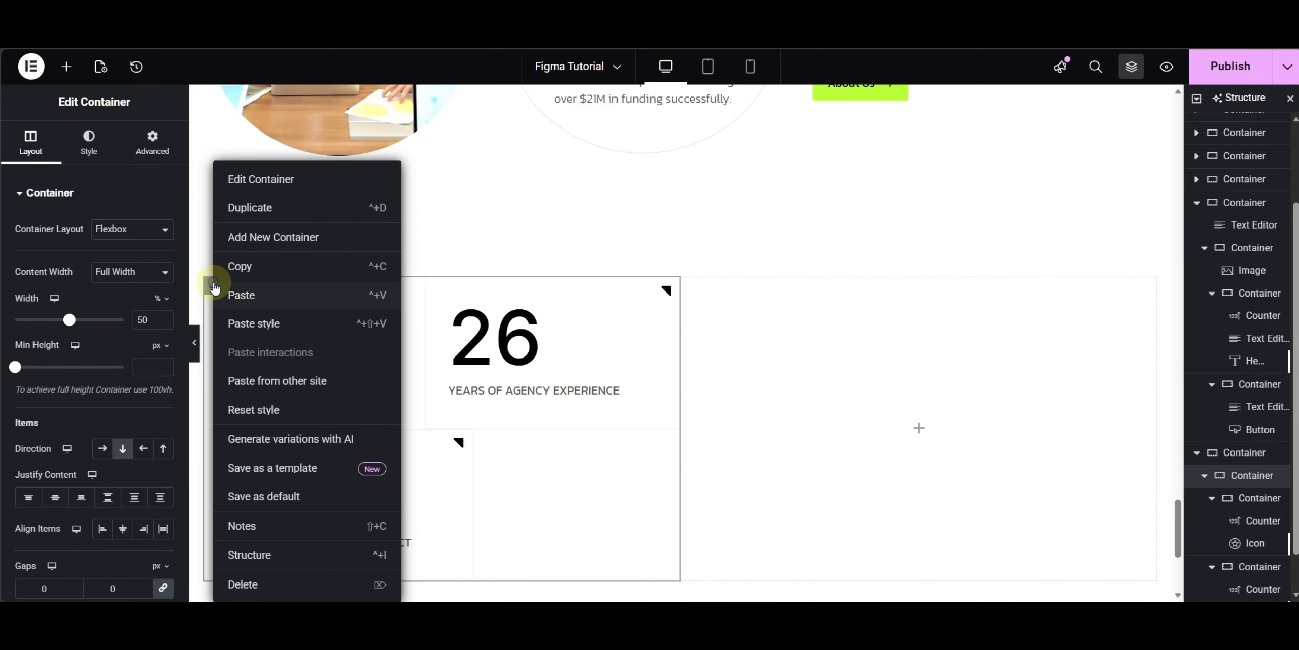
click(257, 209)
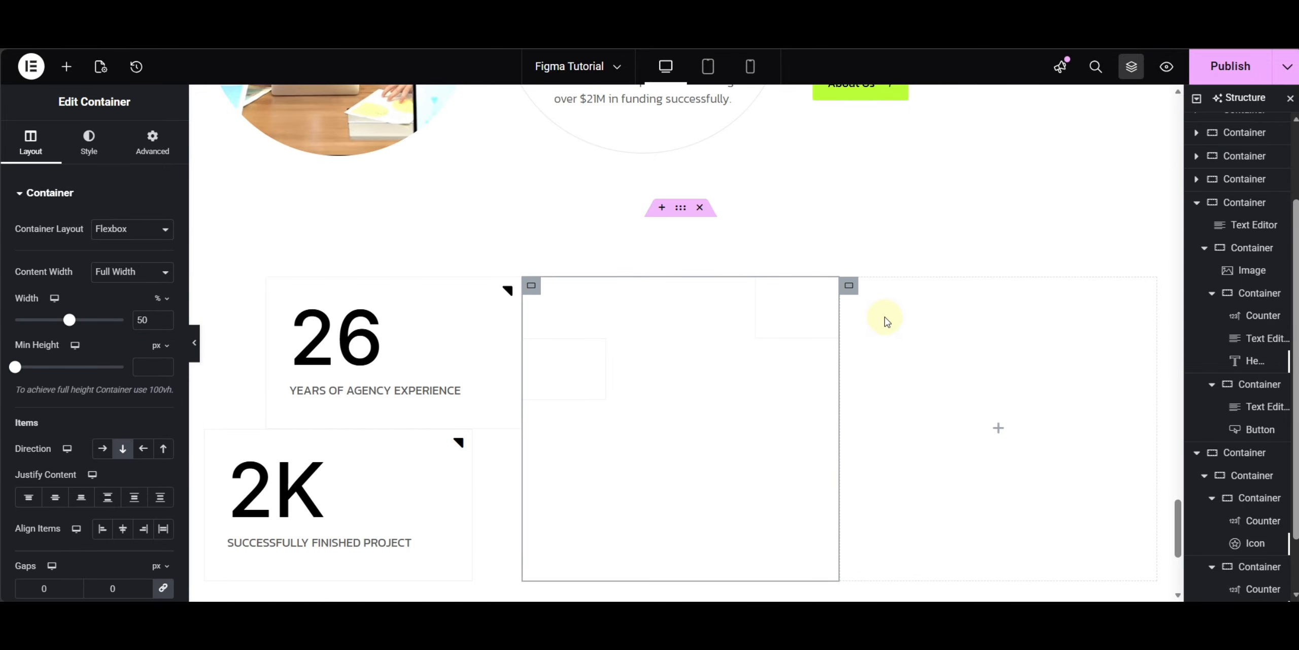
click(856, 287)
key(Delete)
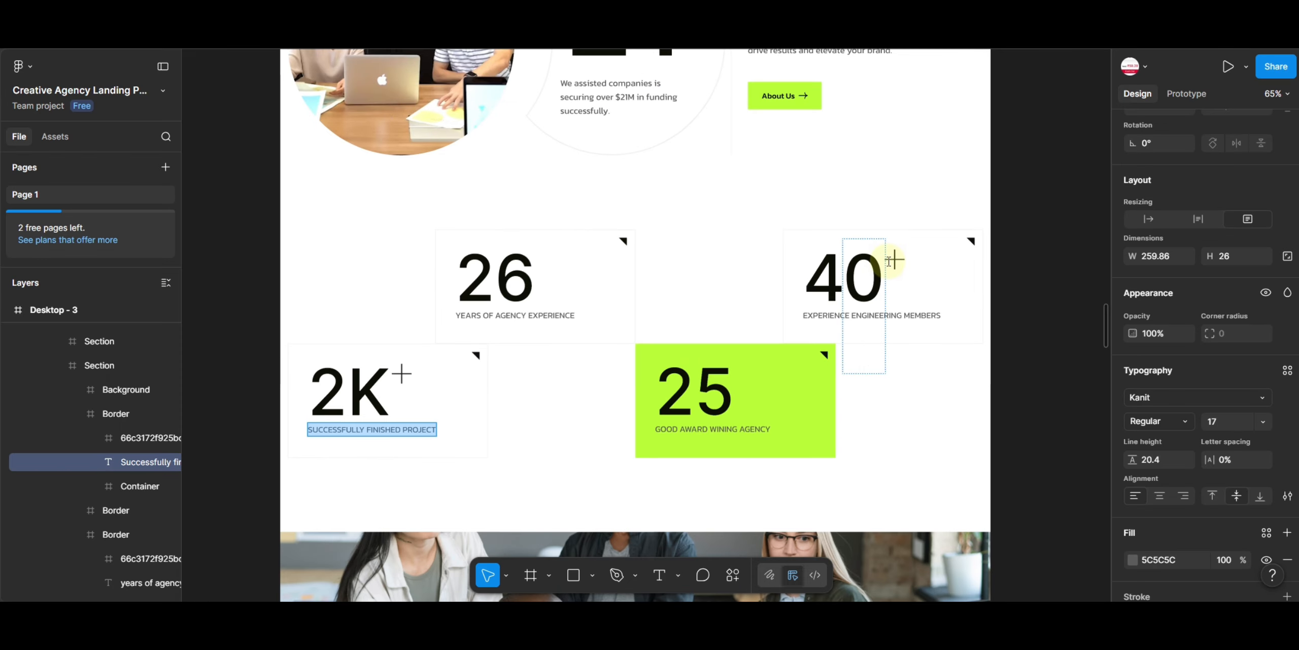
Step: Copy the 40+ card's title from Figma and set the duplicated upper counter to 40, suffix +, title "experience engineering members"
double_click(817, 315)
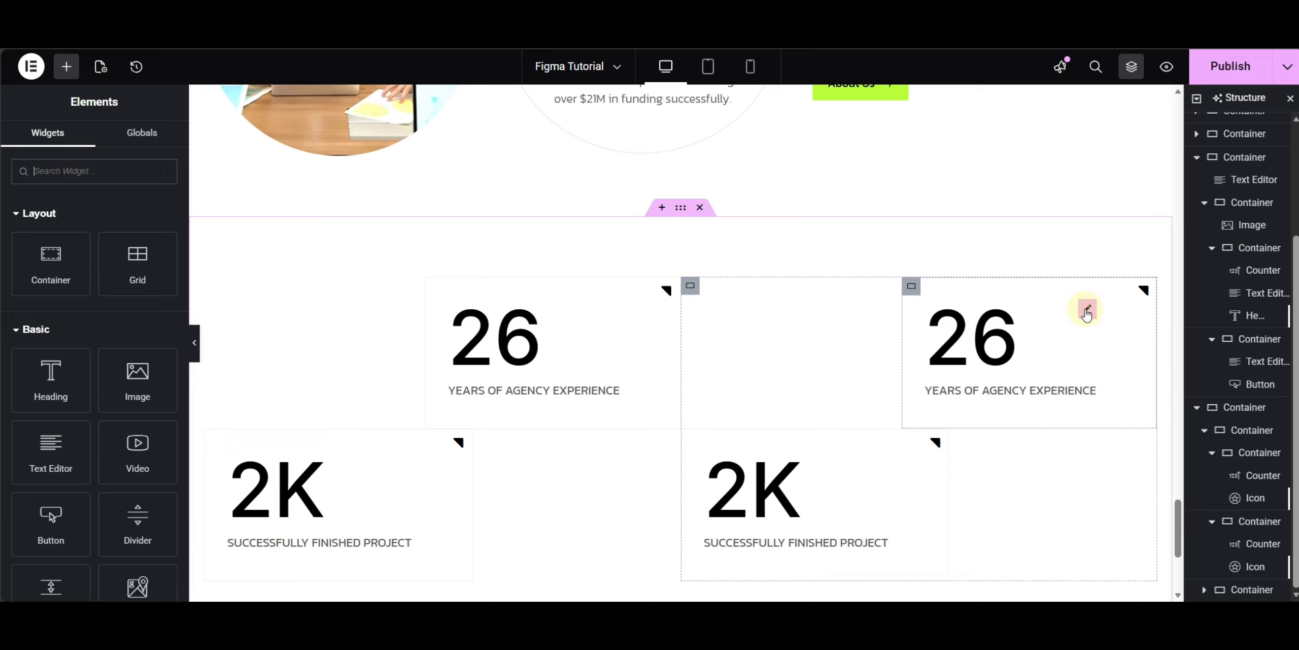
click(1084, 325)
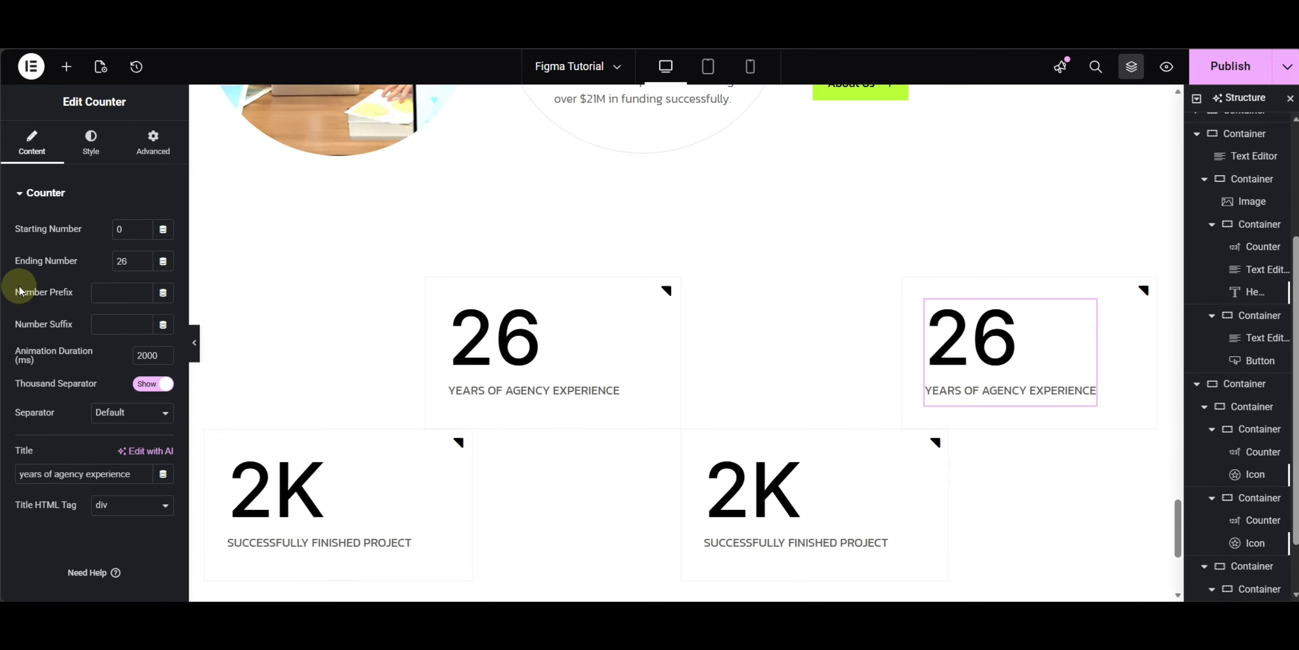
click(127, 261)
key(BackSpace)
key(BackSpace)
text(40)
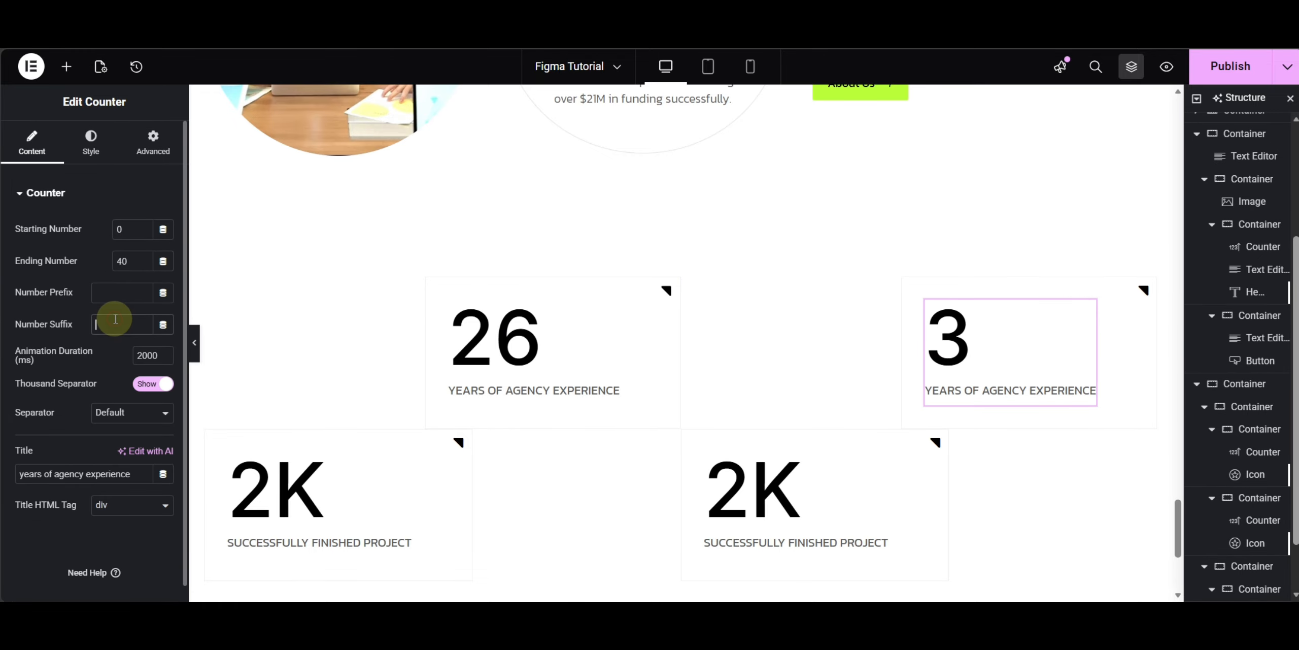
text(+)
triple_click(102, 474)
text(experience engineering members)
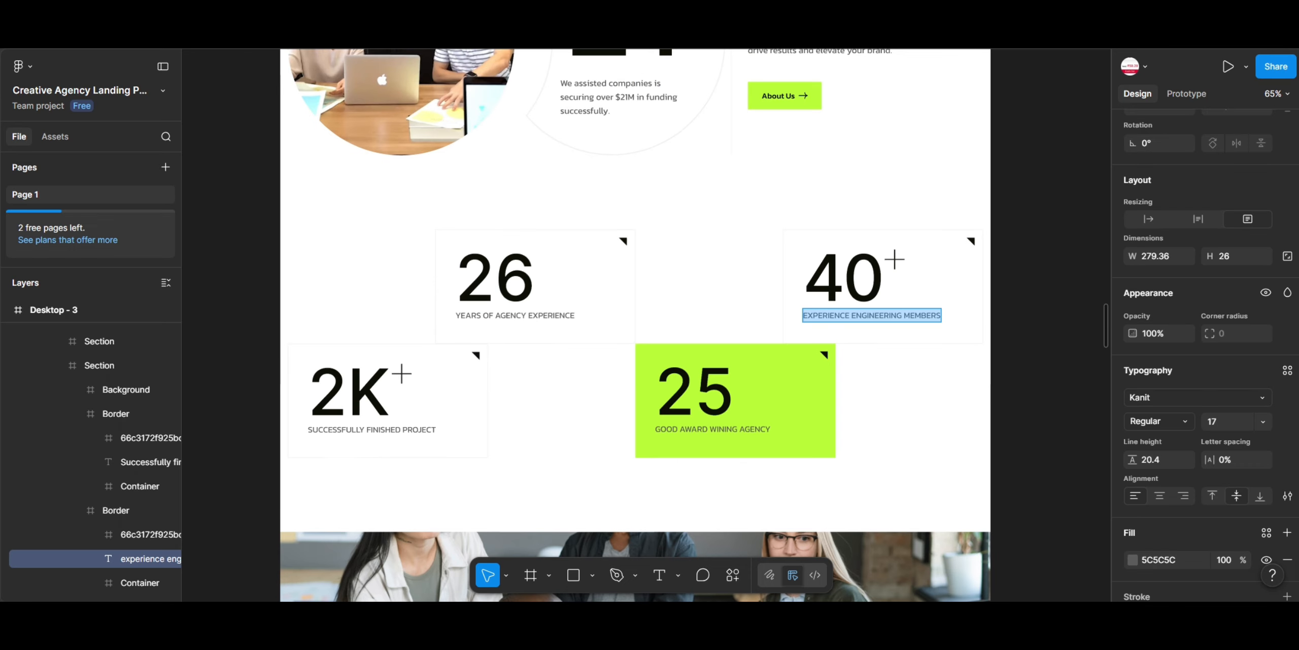
Step: Using the title from Figma's green card, set the duplicated lower counter to 25, no suffix, title "good award wining agency"
click(677, 428)
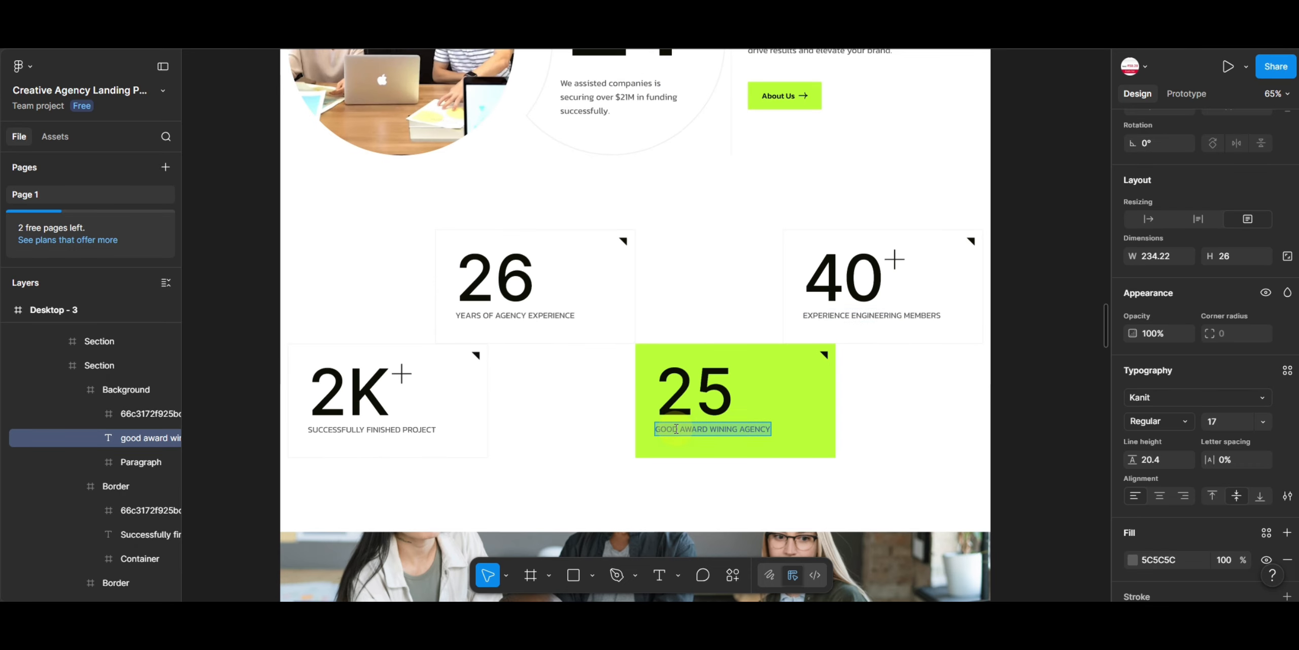
click(711, 464)
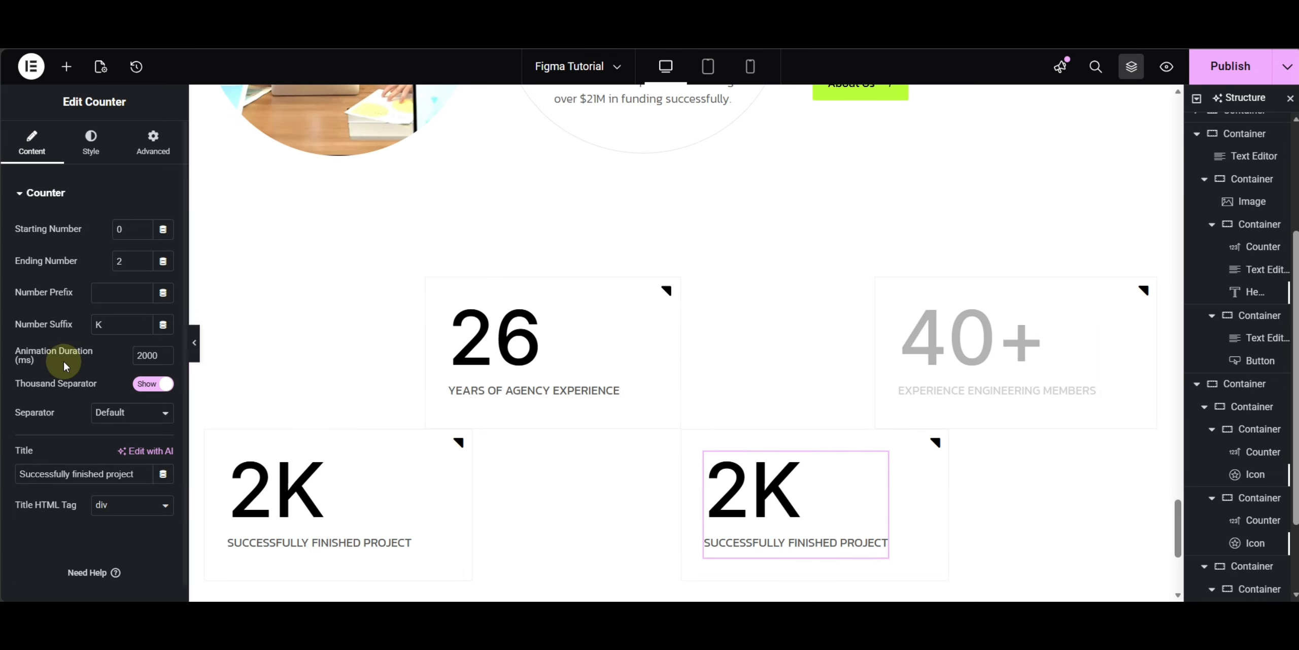
click(131, 264)
text(5)
click(118, 324)
key(BackSpace)
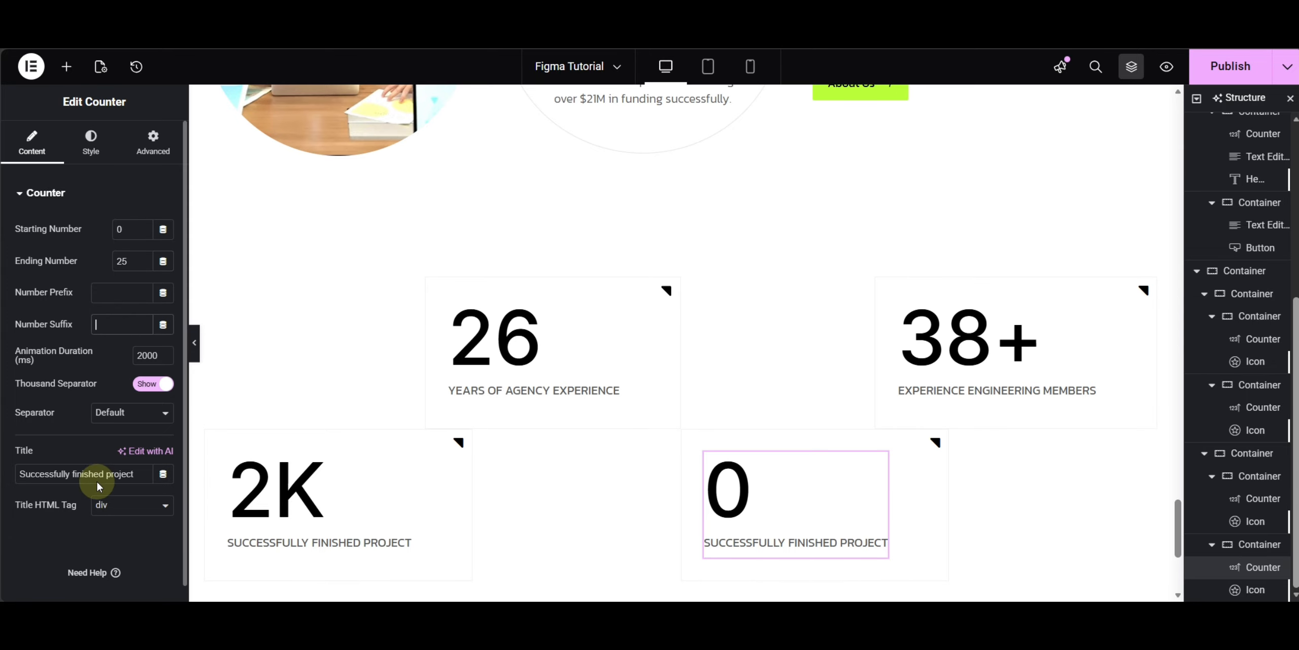
triple_click(99, 474)
text(good award wining agency)
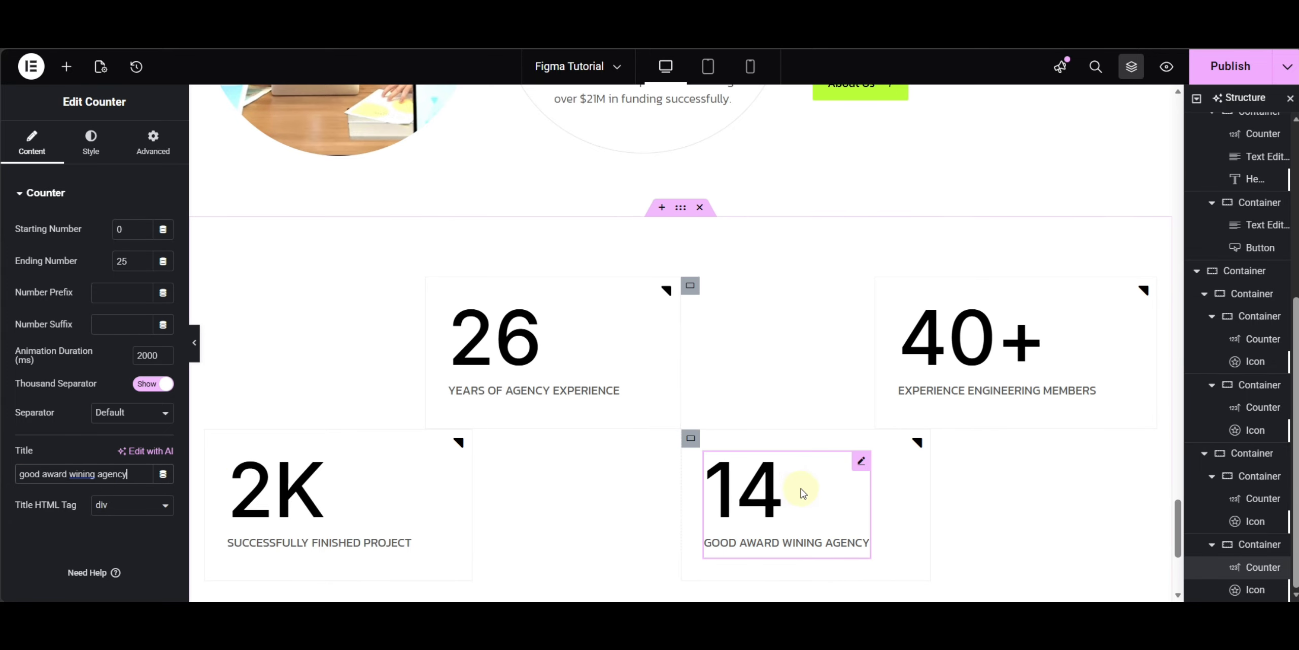
Step: Give the 25 card container a classic background in the Primary global color and preview the statistics section
click(691, 439)
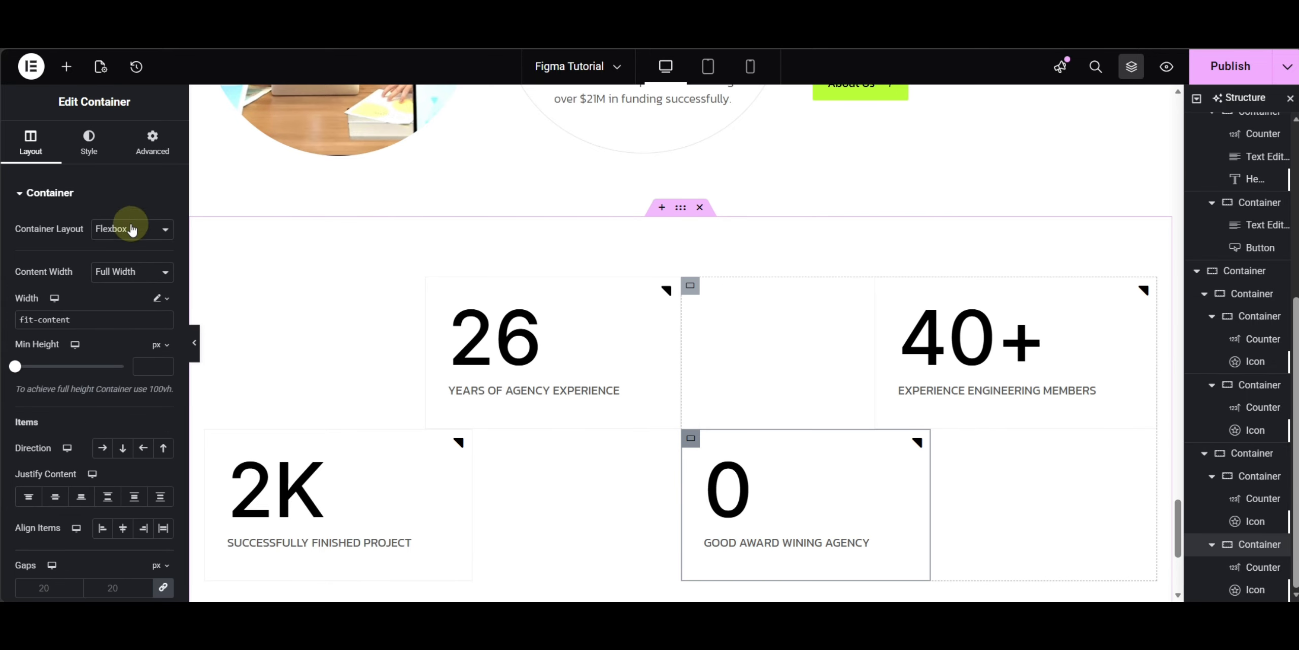
click(89, 142)
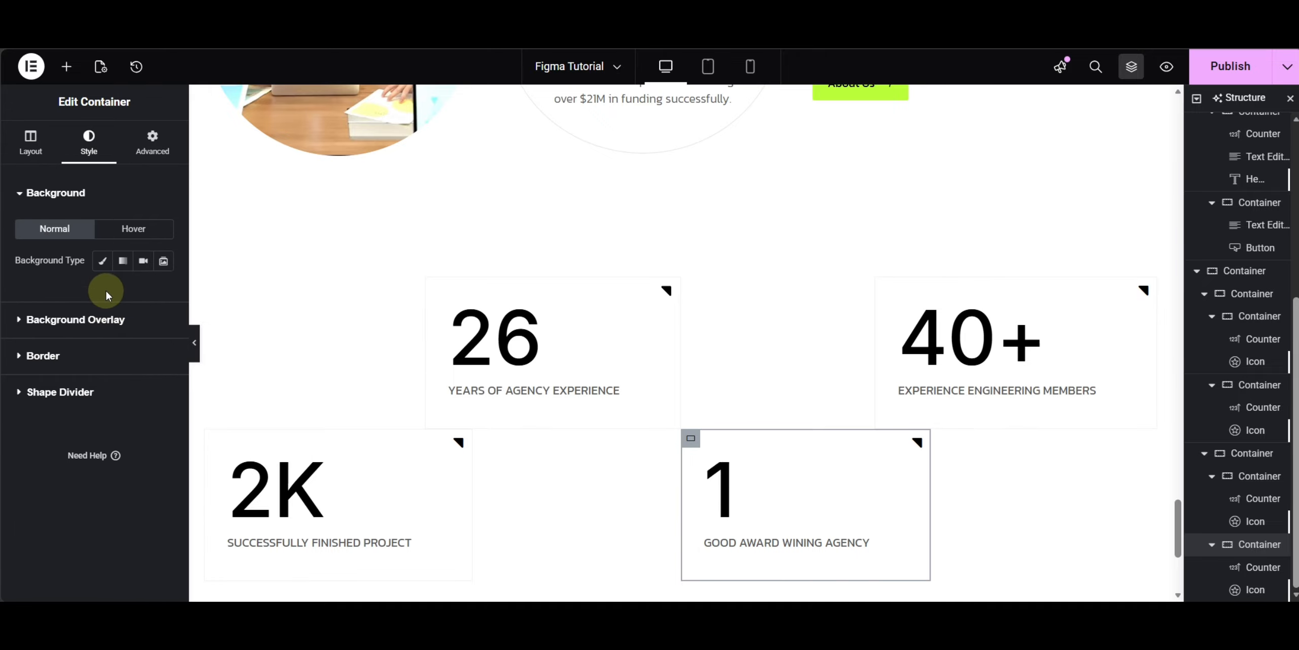
click(143, 292)
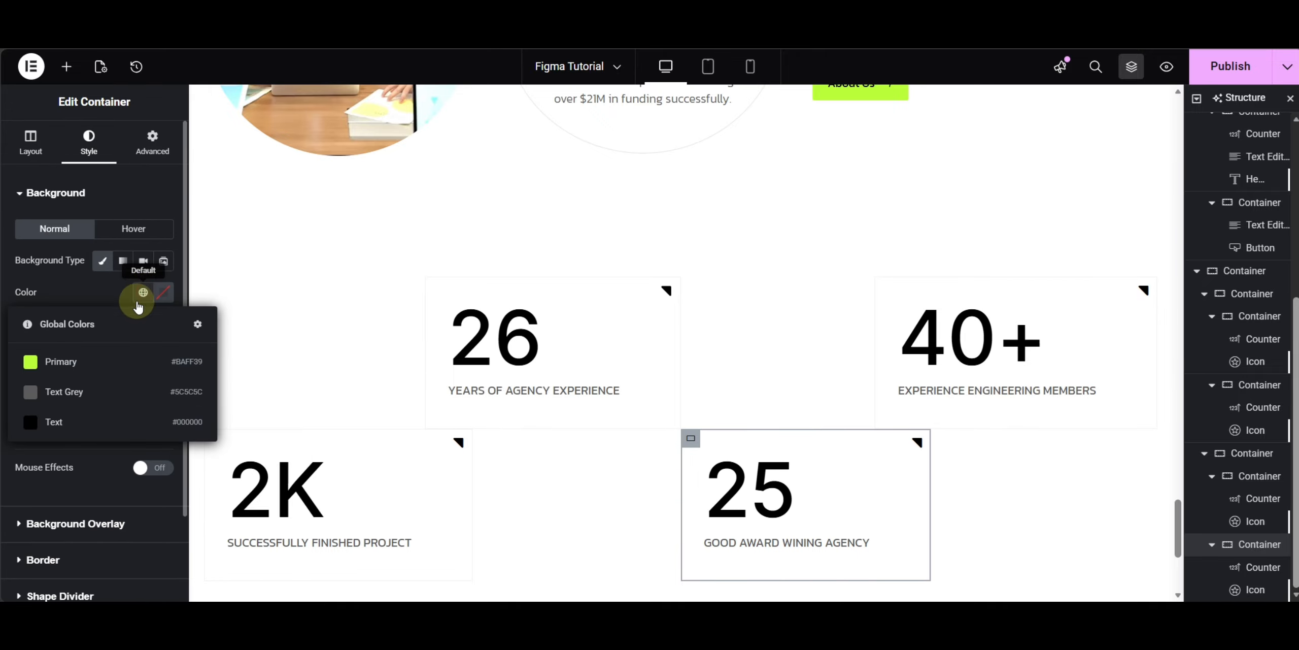
click(76, 359)
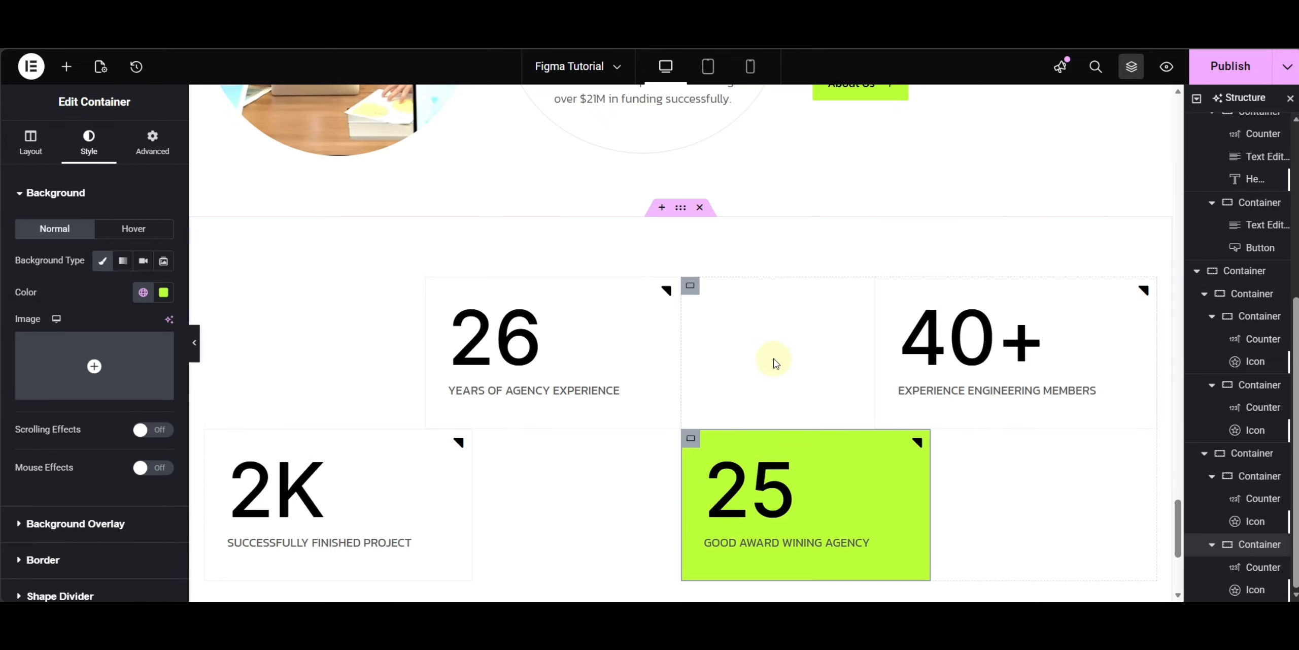
scroll(772, 360, down, 3)
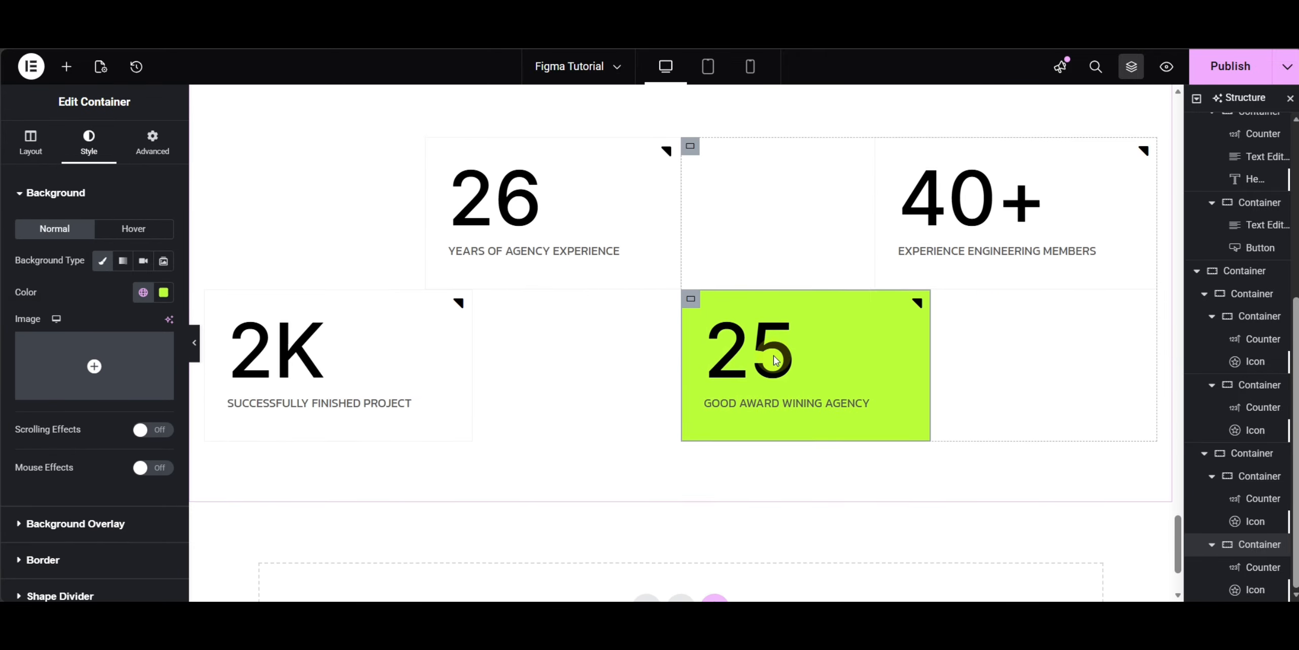
click(198, 343)
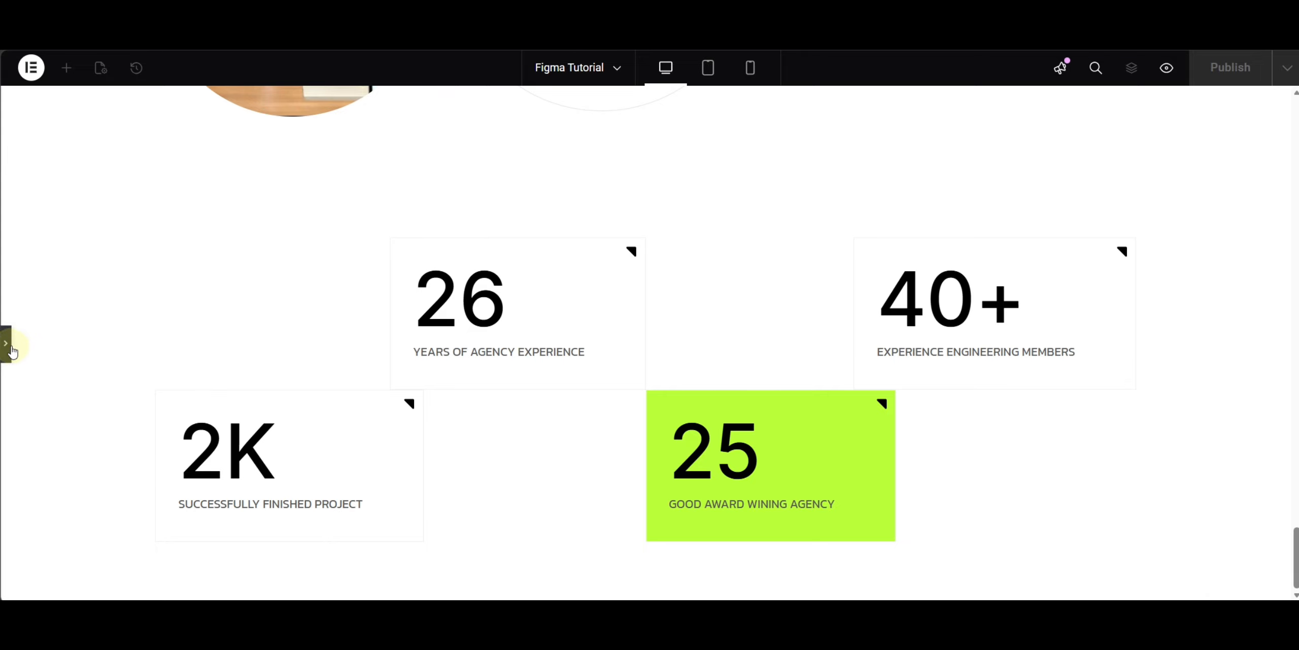
click(7, 345)
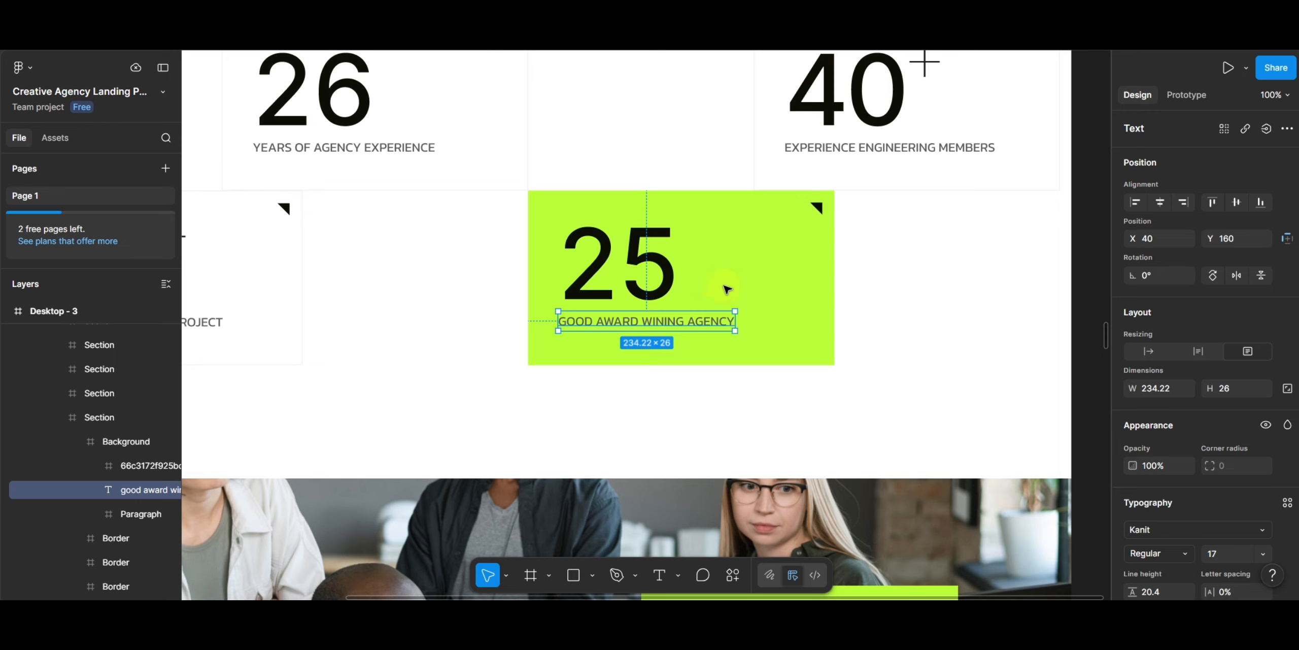
Step: Check the award-winner photo section in Figma and add a single-column container below the statistics section in Elementor
drag(905, 386, 945, 244)
scroll(904, 325, down, 5)
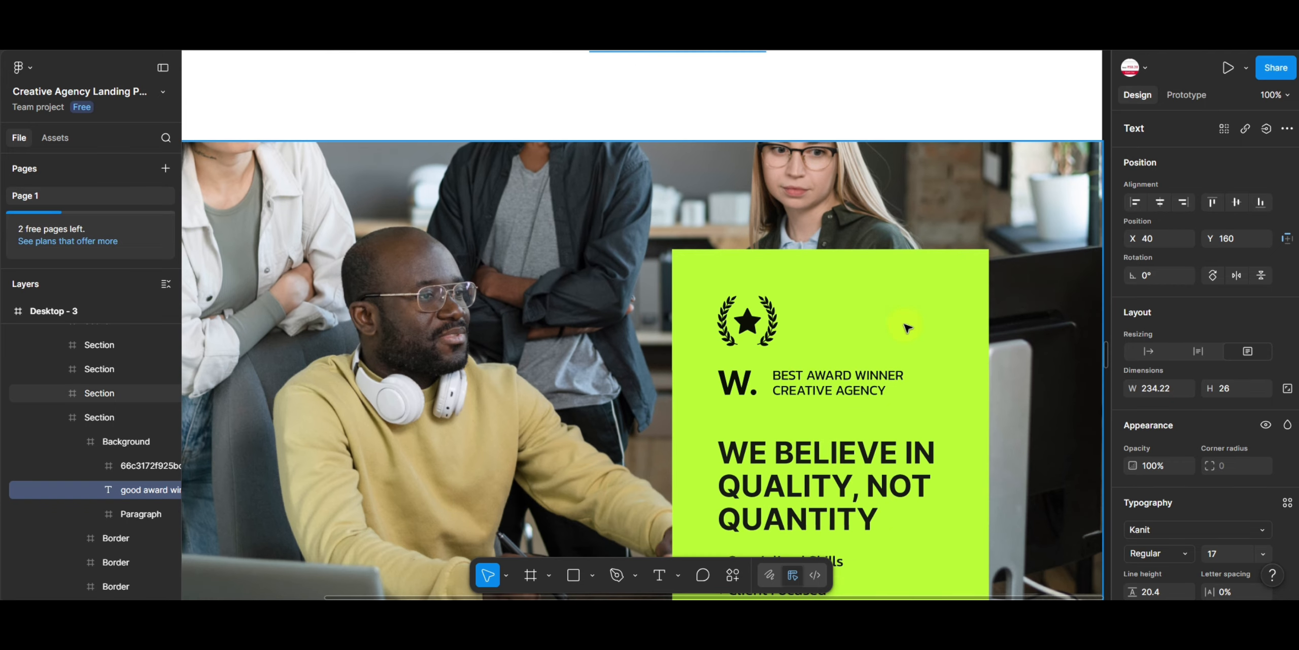
scroll(907, 327, down, 2)
scroll(905, 326, down, 2)
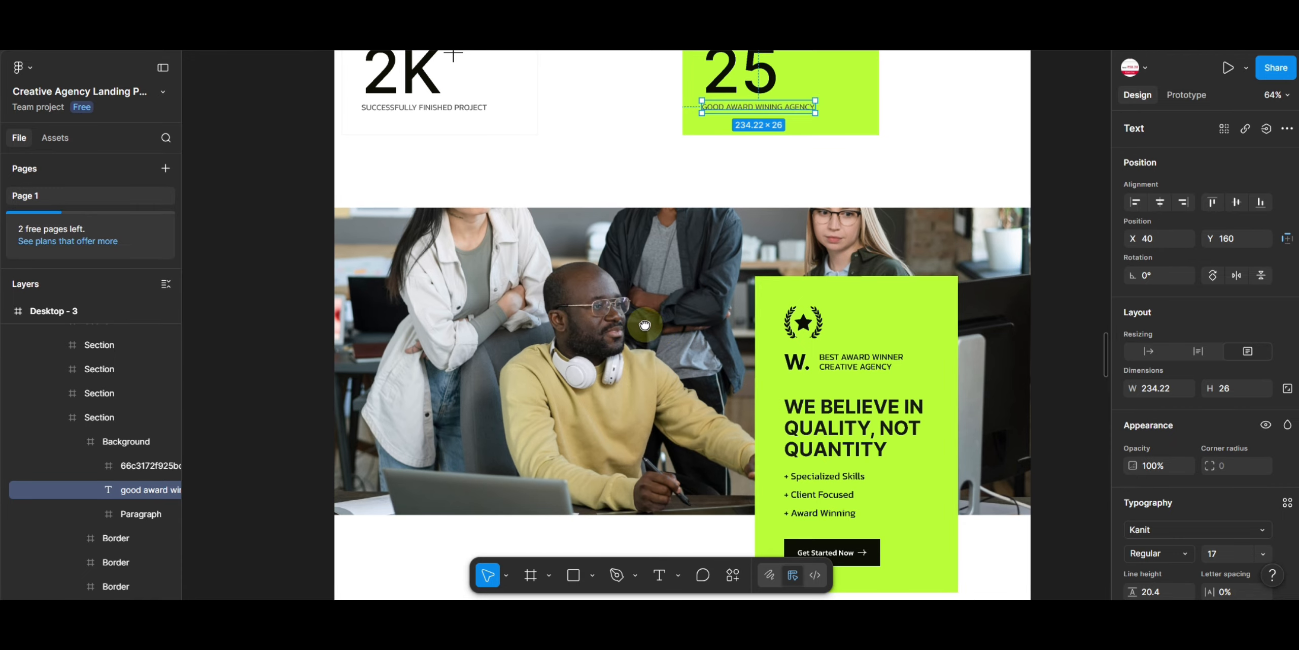
scroll(692, 273, up, 1)
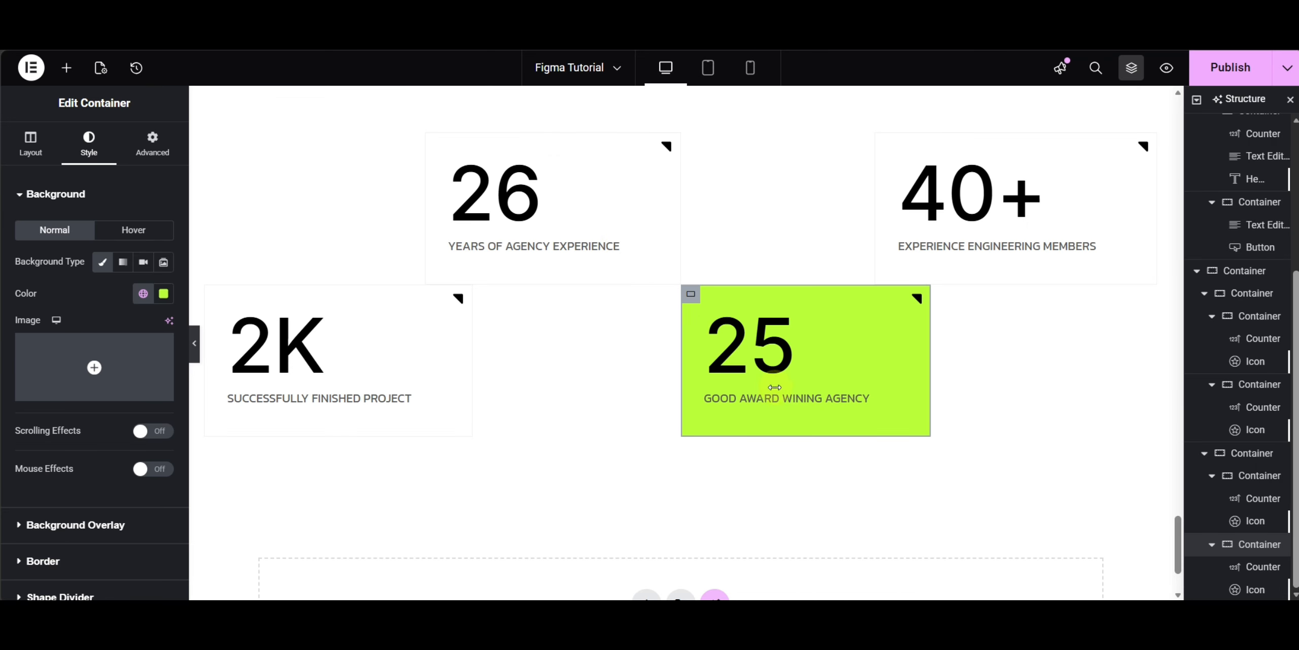
scroll(777, 385, down, 3)
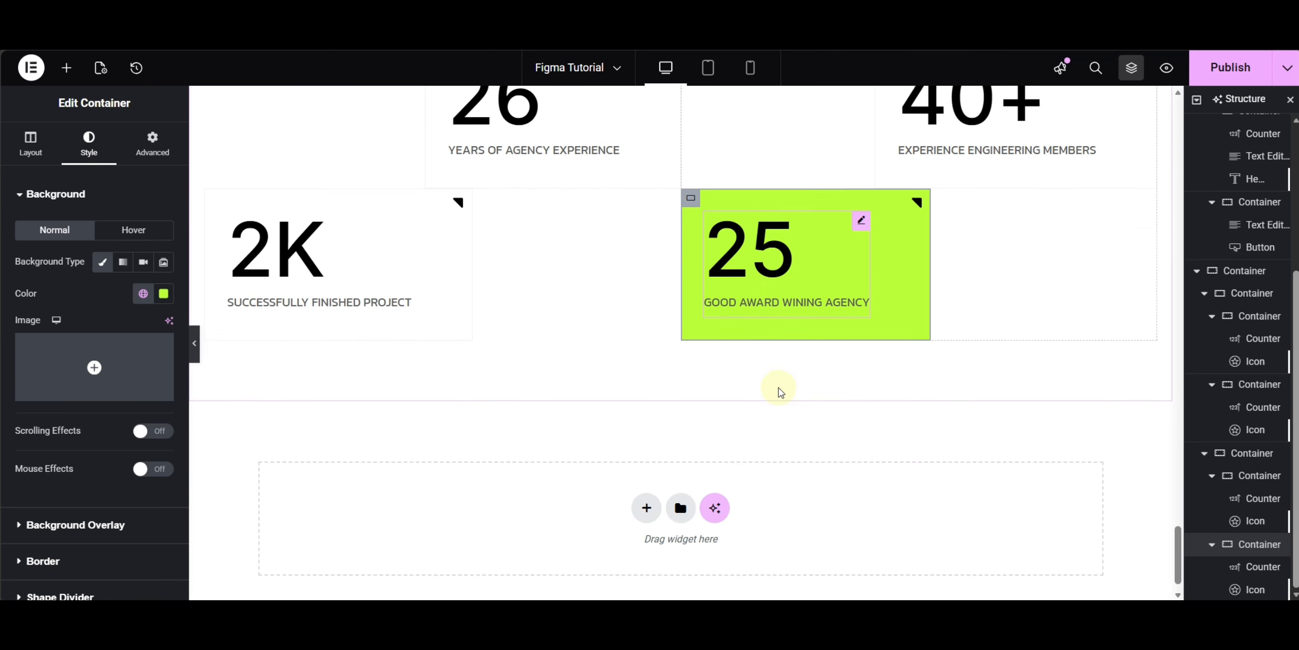
click(646, 473)
click(615, 511)
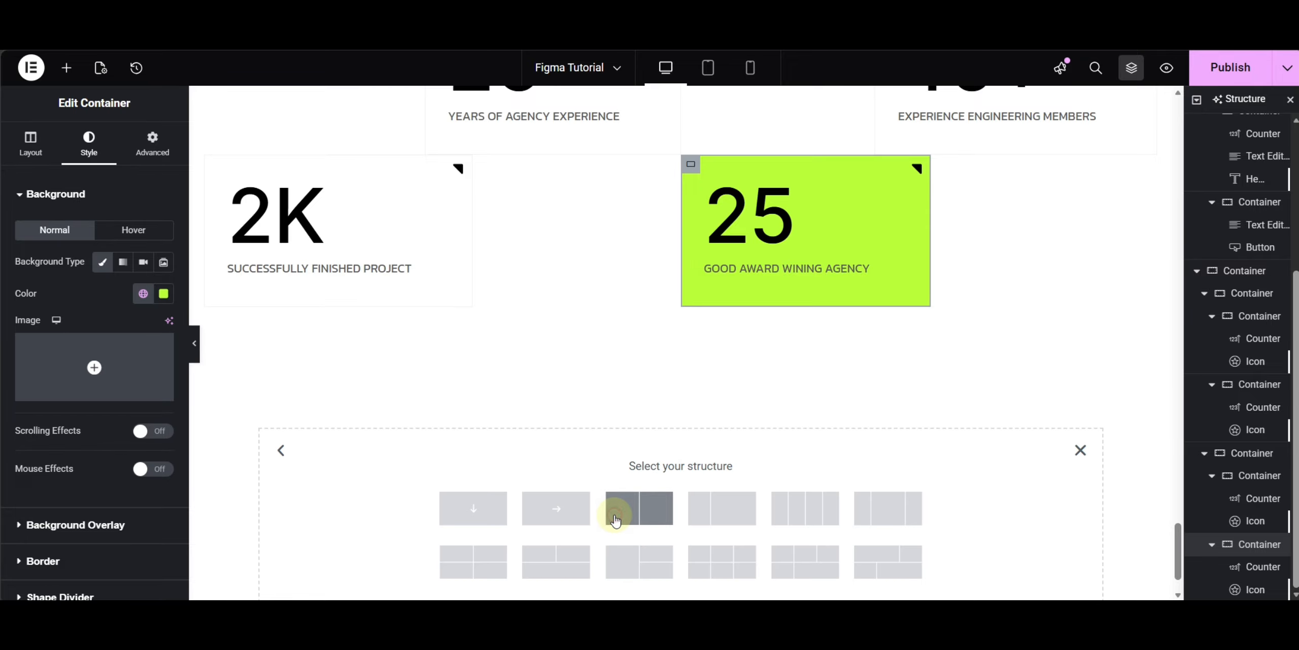
click(503, 510)
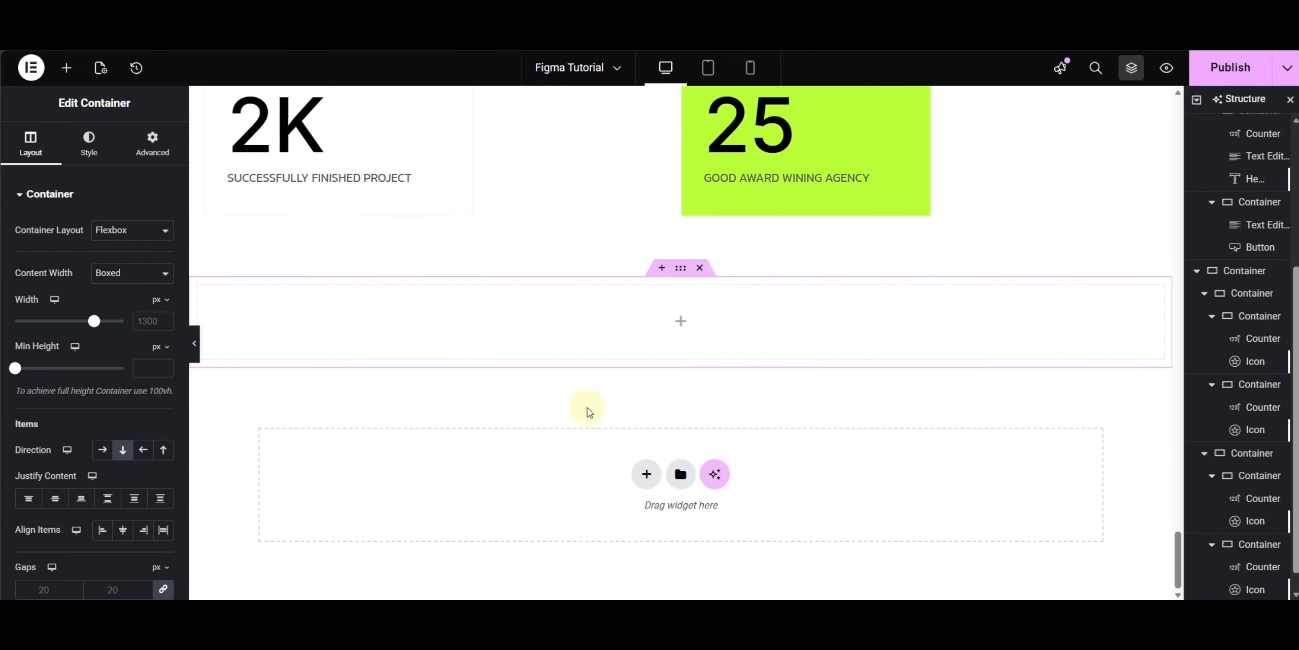
Step: Give the new container below the statistics a classic background with the office team photo asset20.png from the media library
click(88, 140)
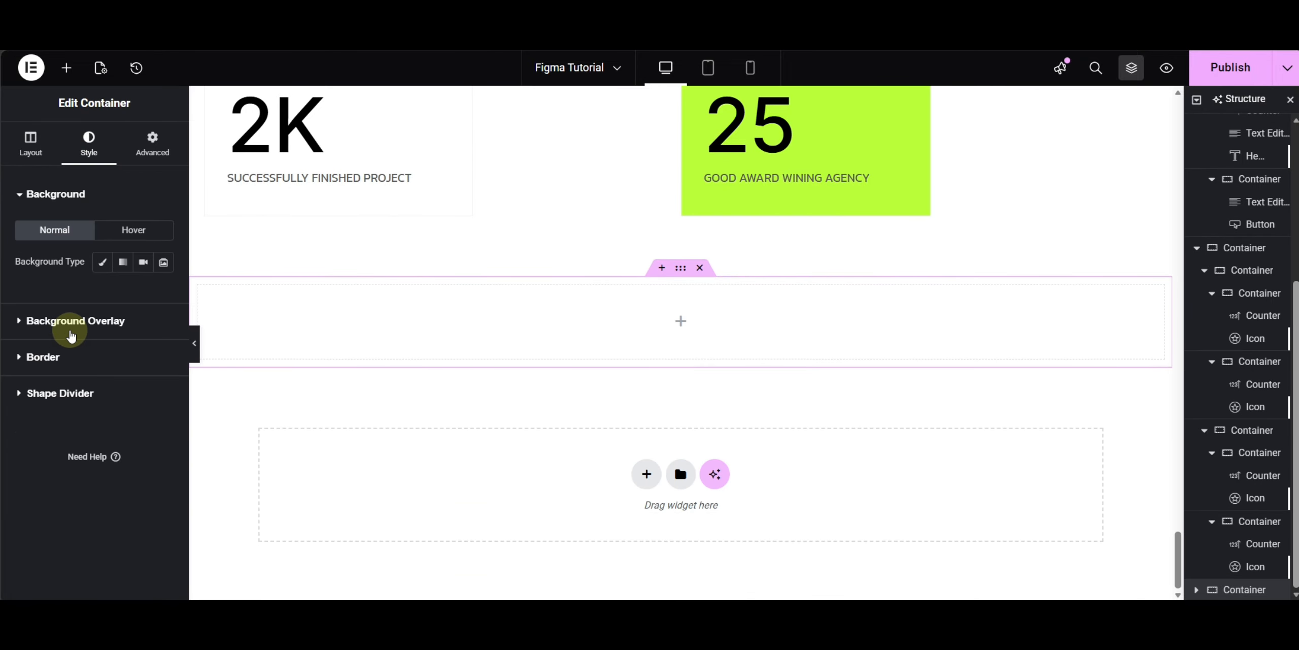
click(100, 264)
click(94, 368)
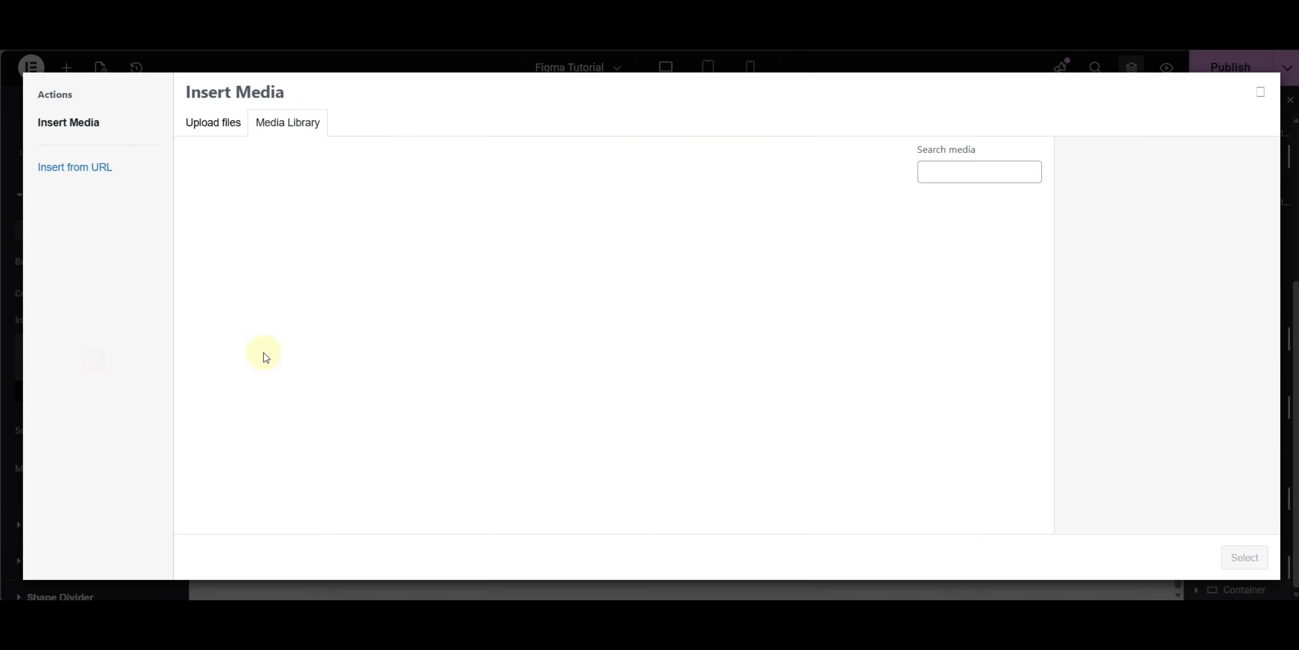
scroll(634, 419, down, 5)
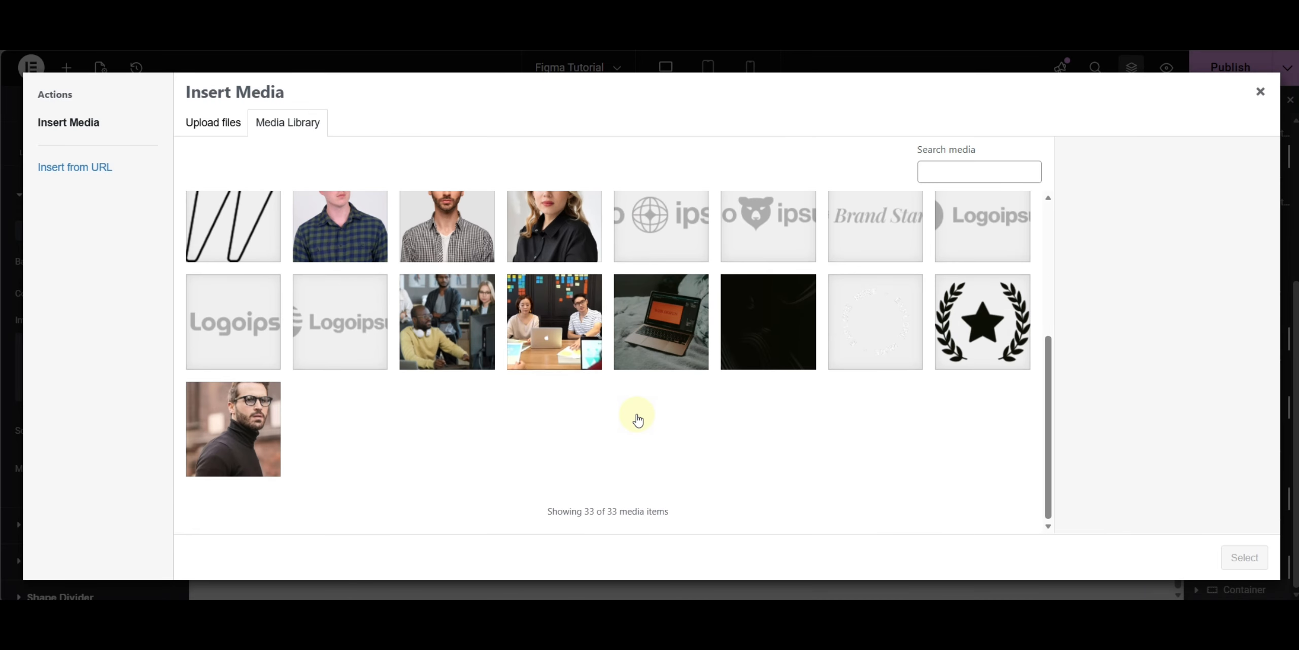
click(443, 332)
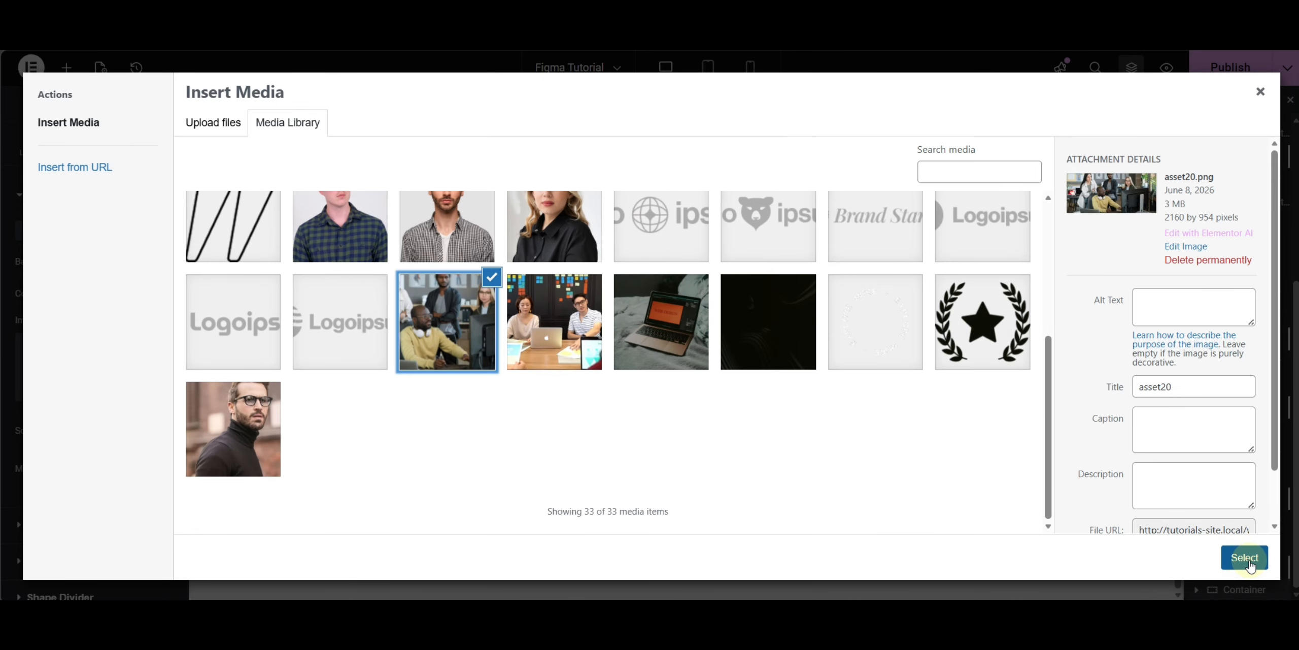
click(1245, 558)
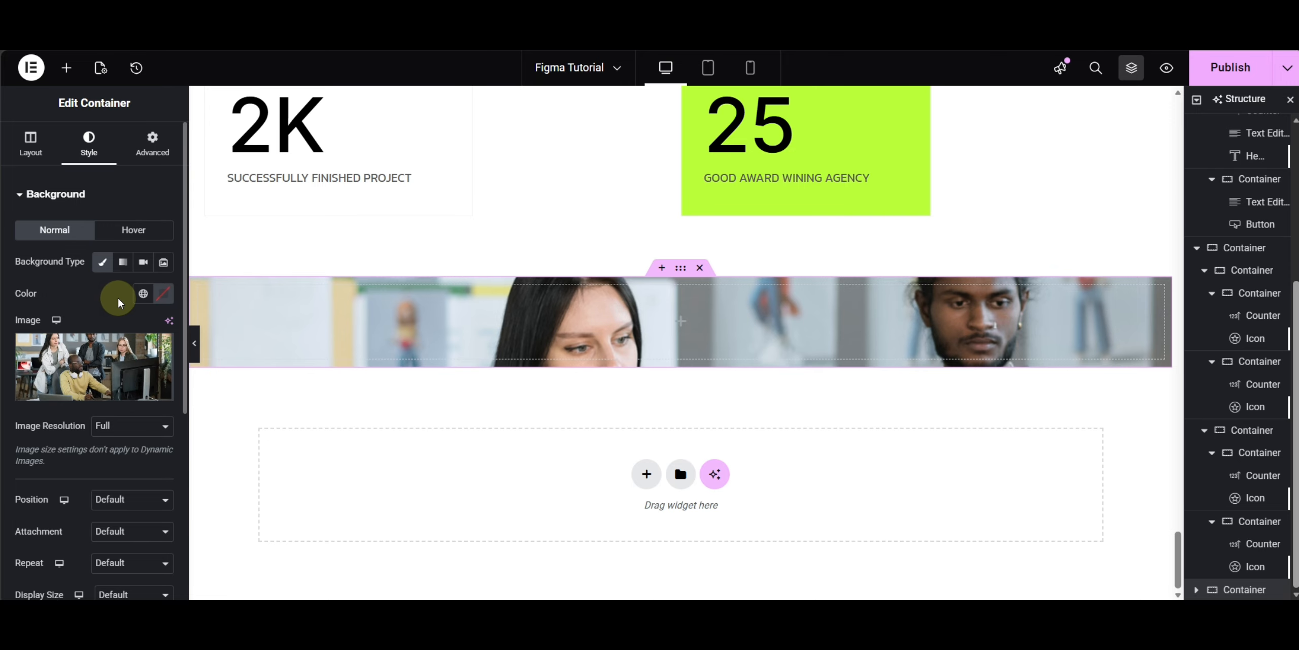
Step: Set the background photo's display size to Cover, repeat to No-repeat and position to Center Center
drag(182, 342, 185, 460)
click(131, 408)
click(110, 463)
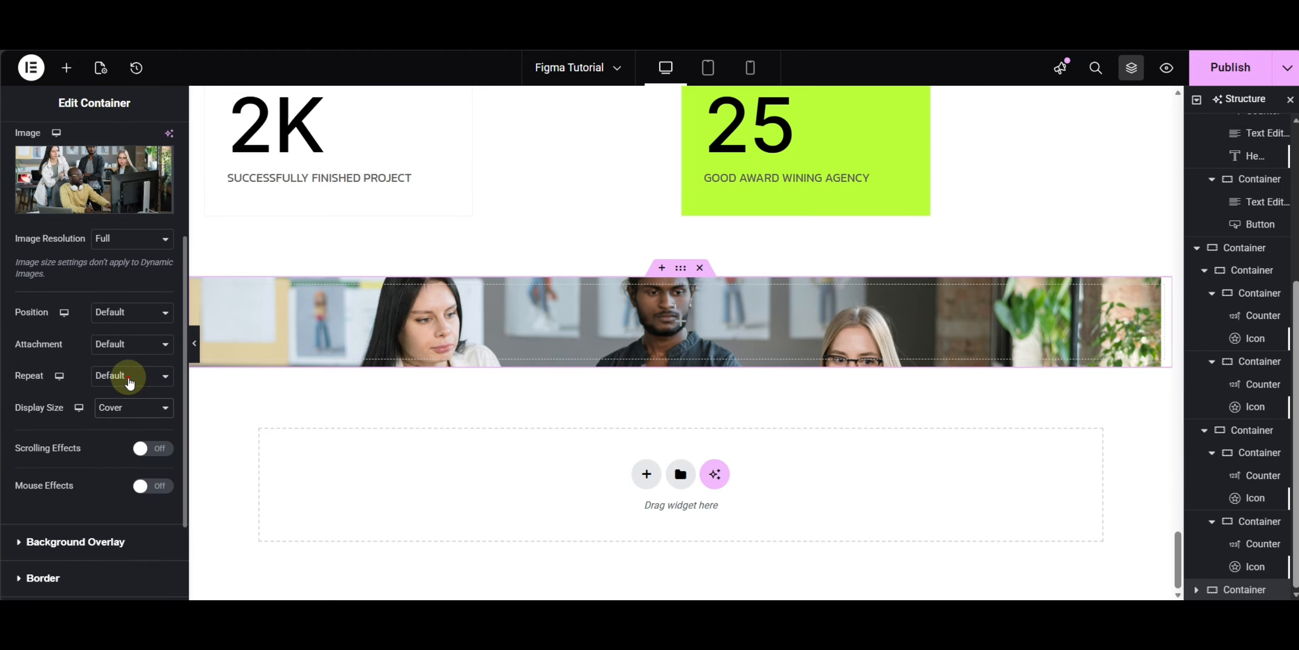
click(130, 381)
click(117, 423)
click(128, 316)
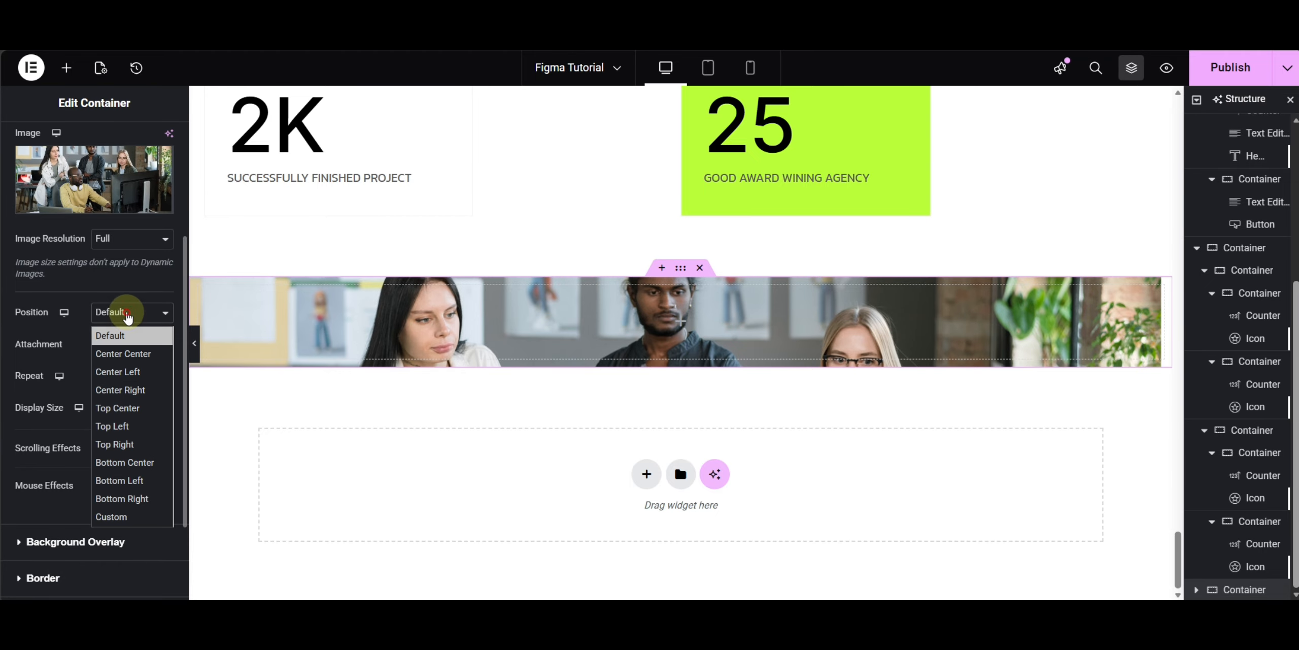
click(119, 351)
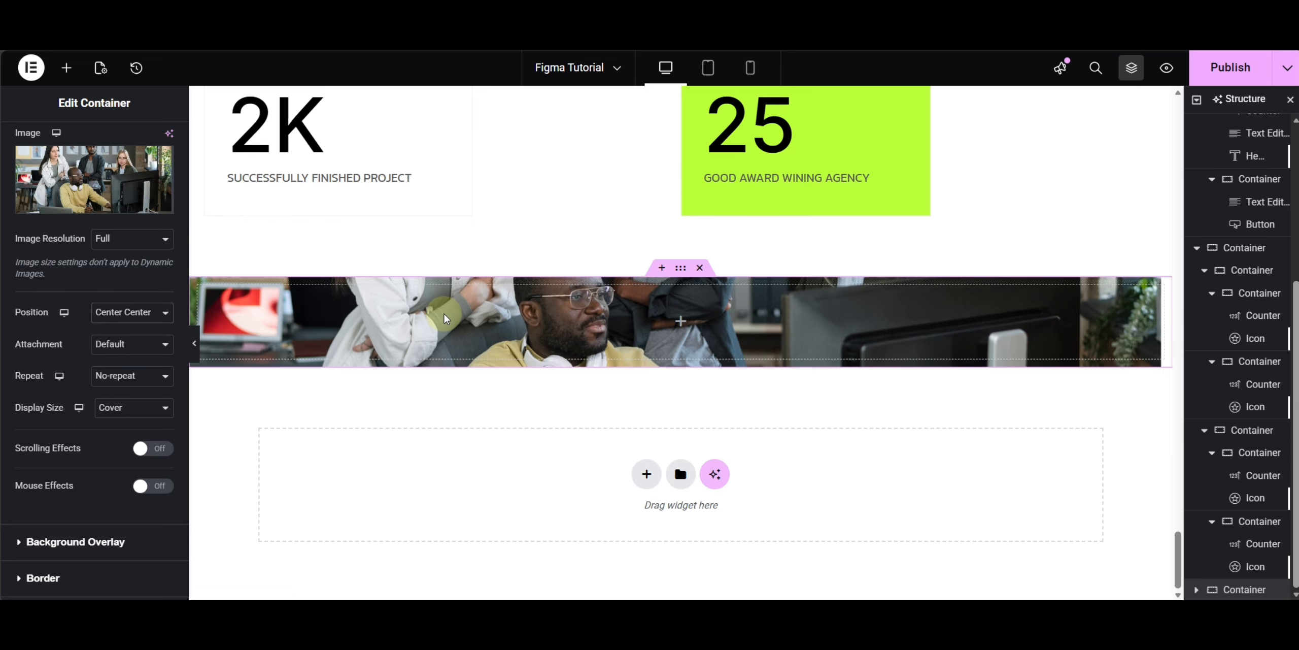
Step: Set the photo container's padding to 80 px top and bottom and 20 px on the sides, with the values unlinked
scroll(133, 234, up, 5)
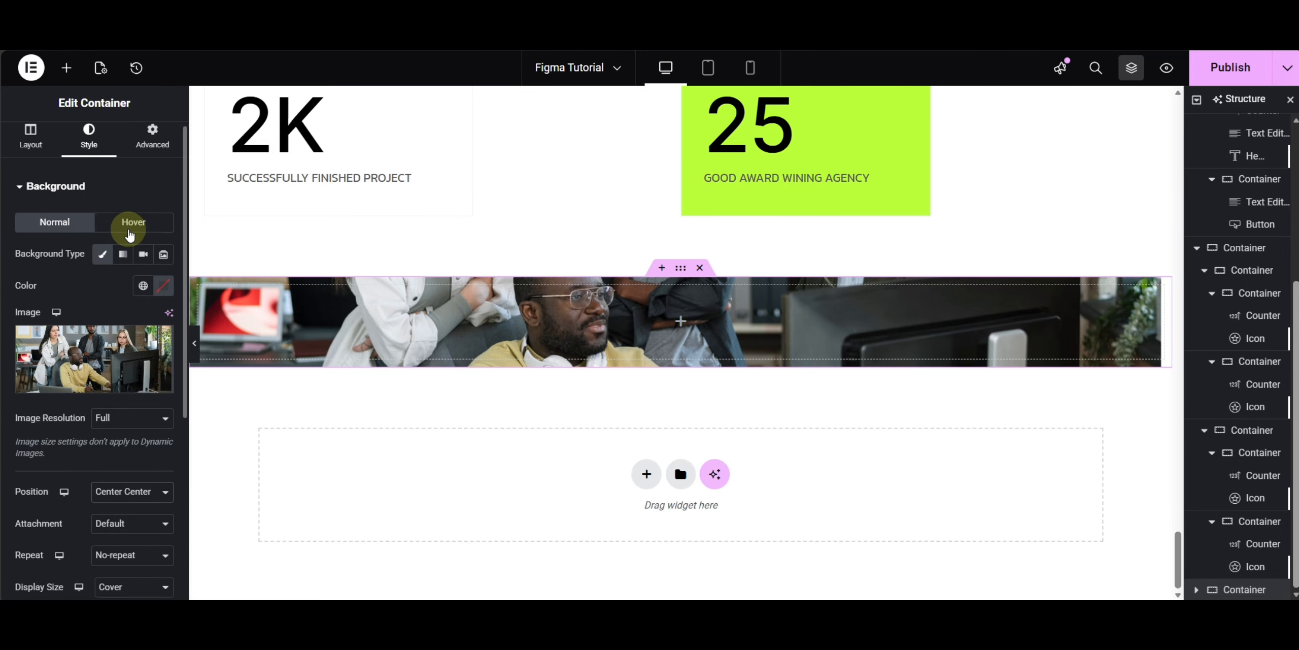
click(151, 143)
click(145, 323)
text(0)
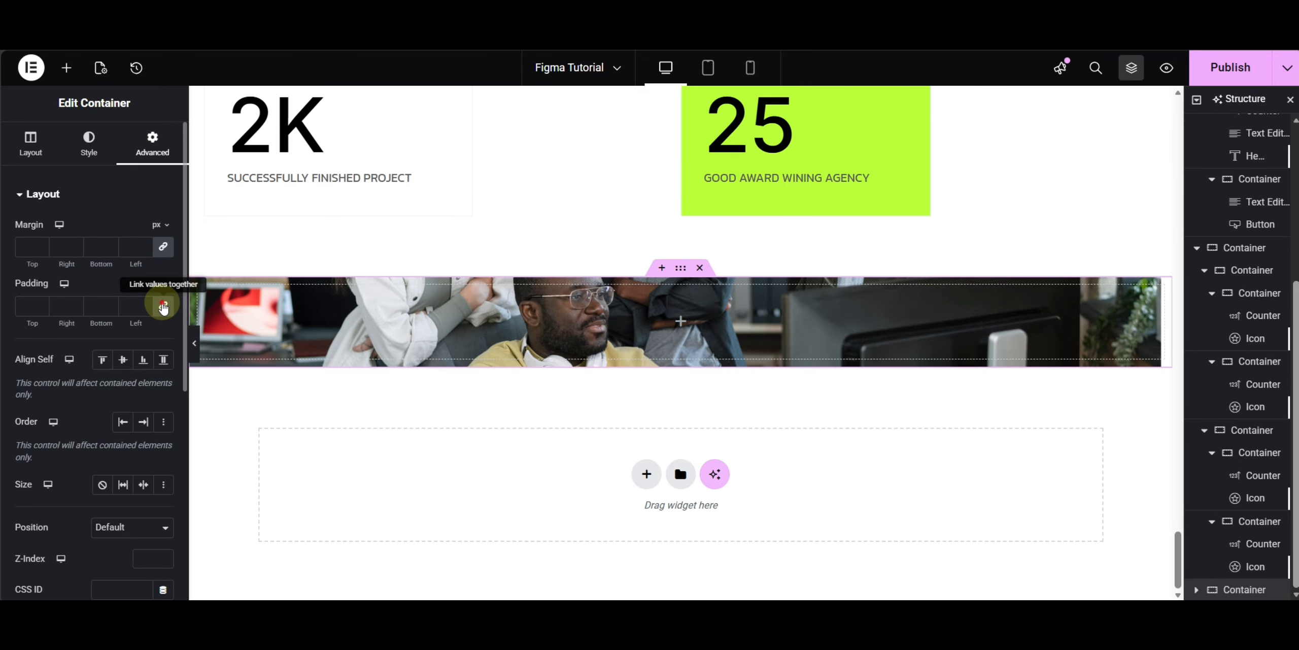
click(13, 311)
text(8)
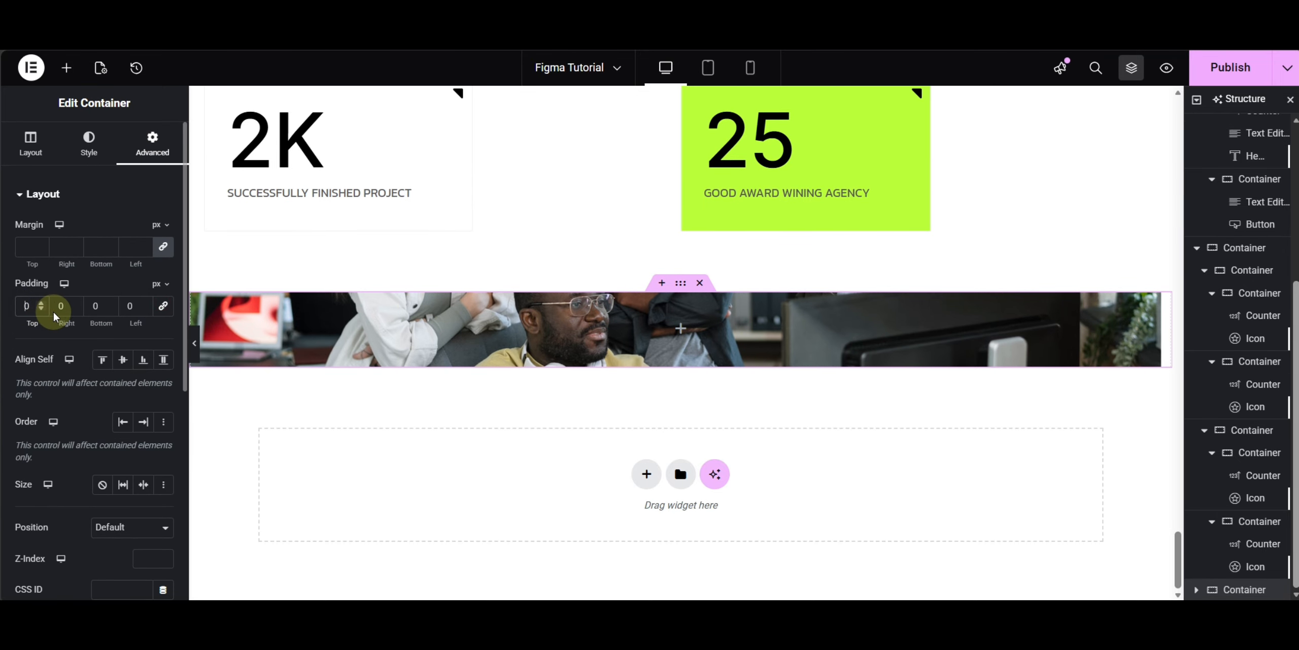
click(55, 305)
text(2)
click(93, 305)
text(8)
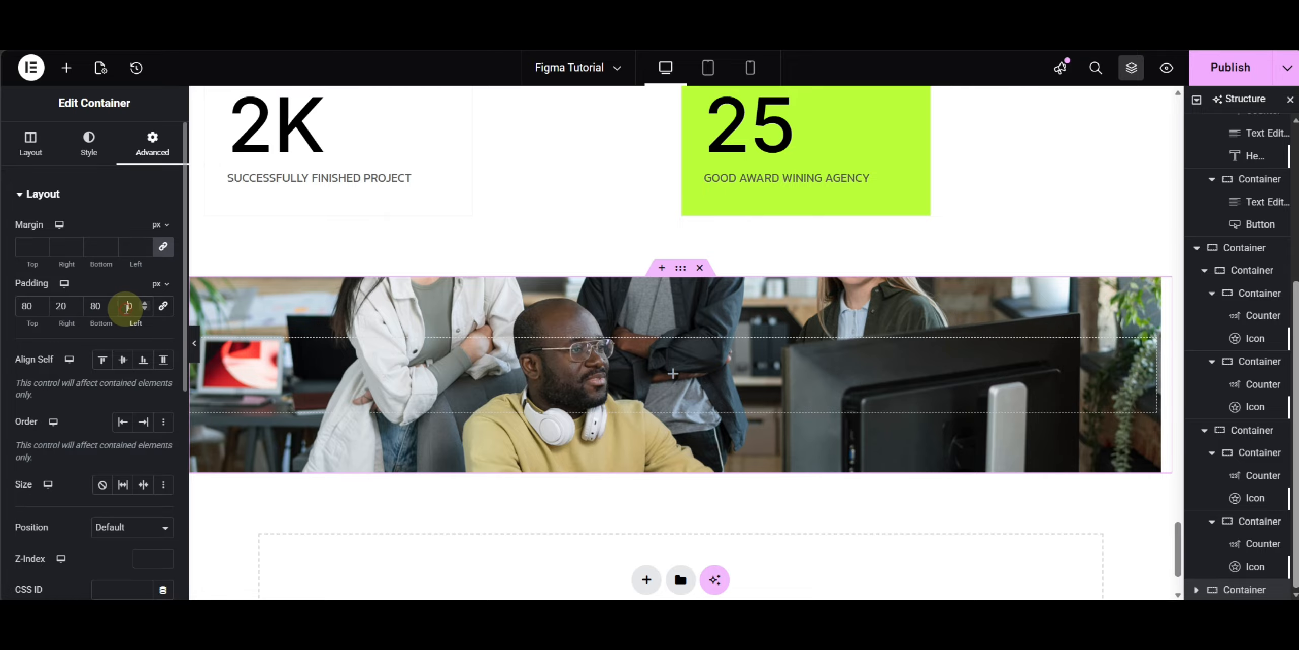
Step: Add a nested container inside the photo section, check the green card in Figma, and give it a classic background in the Primary global color
click(681, 374)
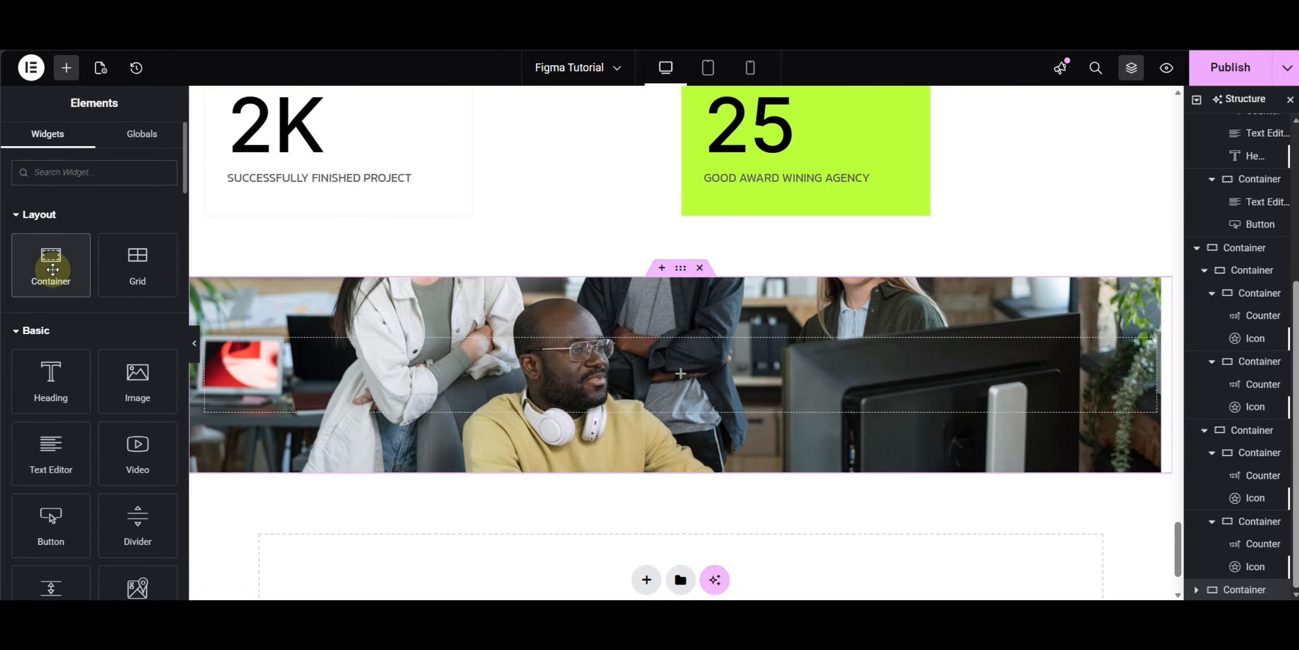
click(52, 270)
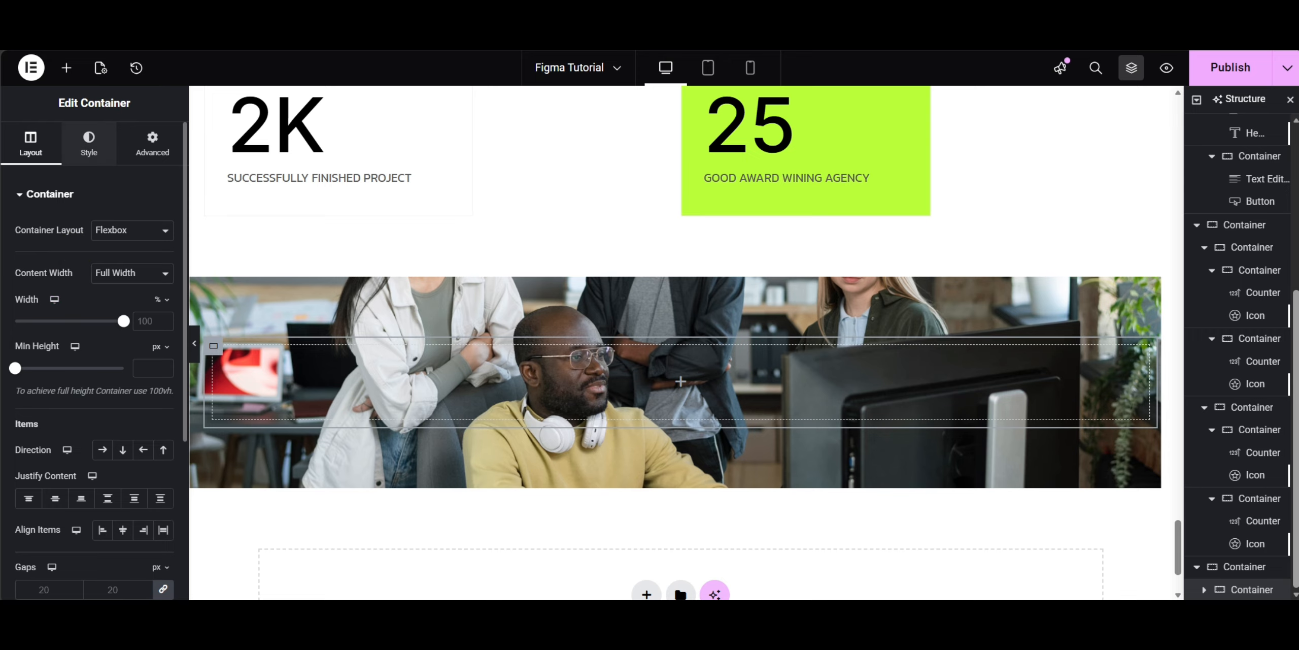
key(ctrl+Tab)
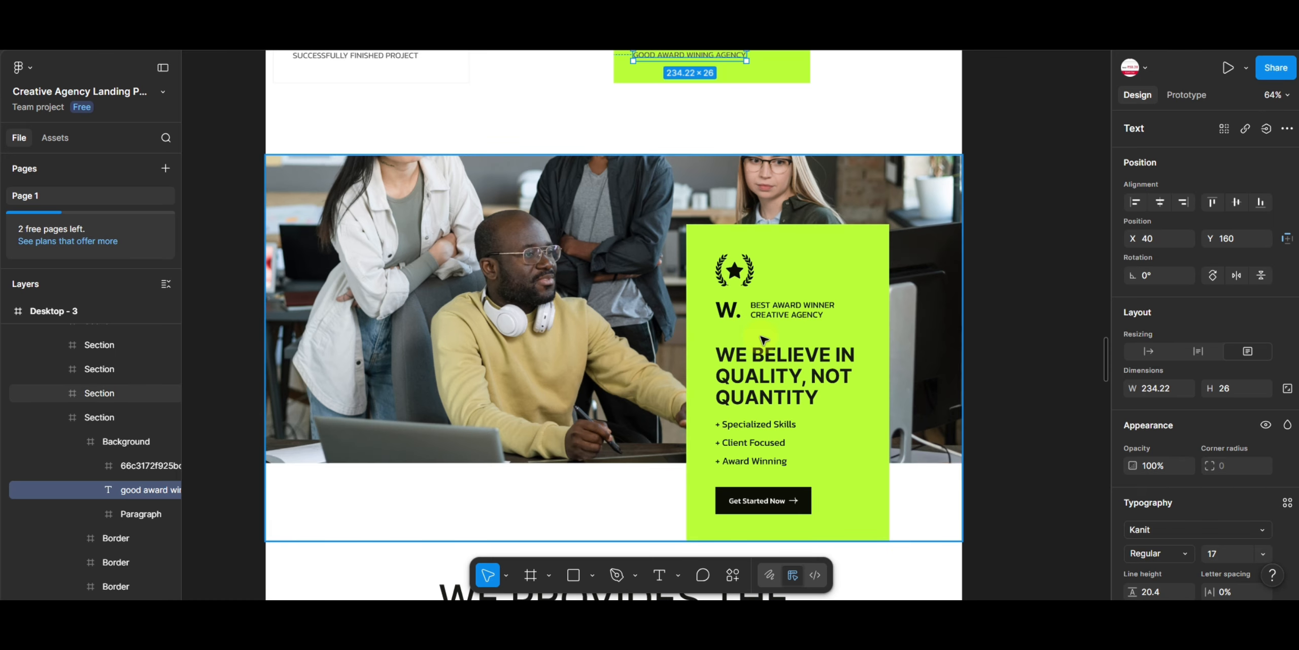
key(ctrl+Tab)
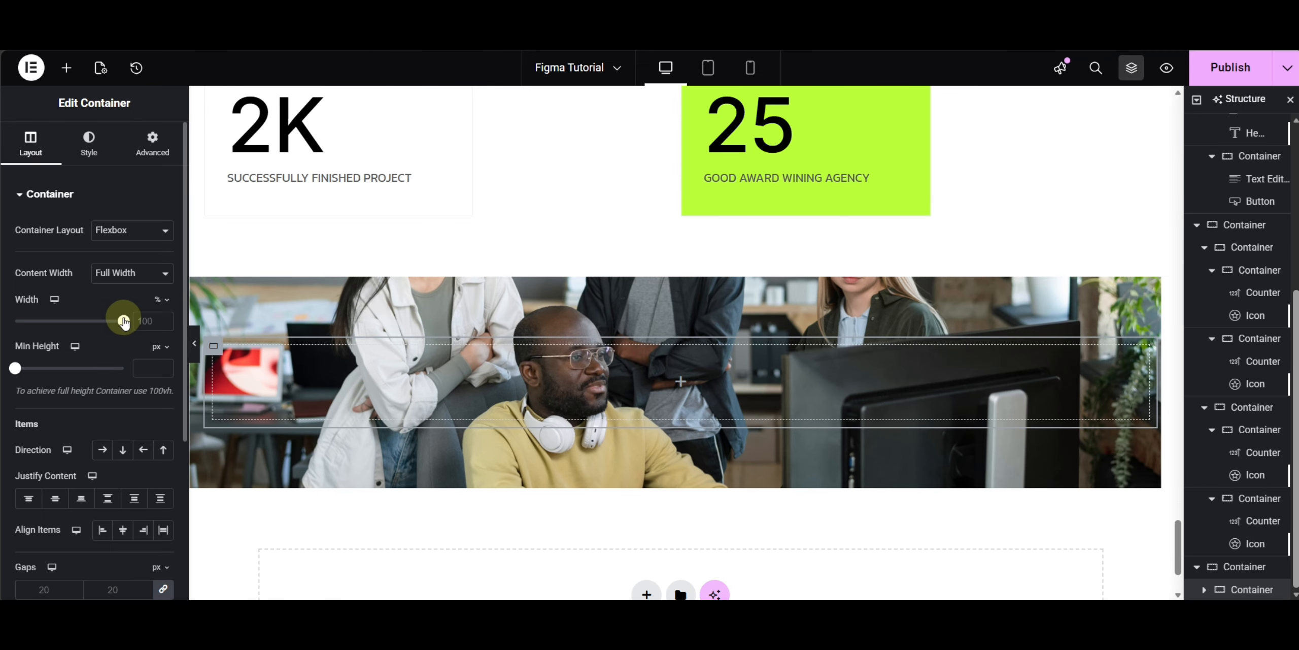
click(92, 148)
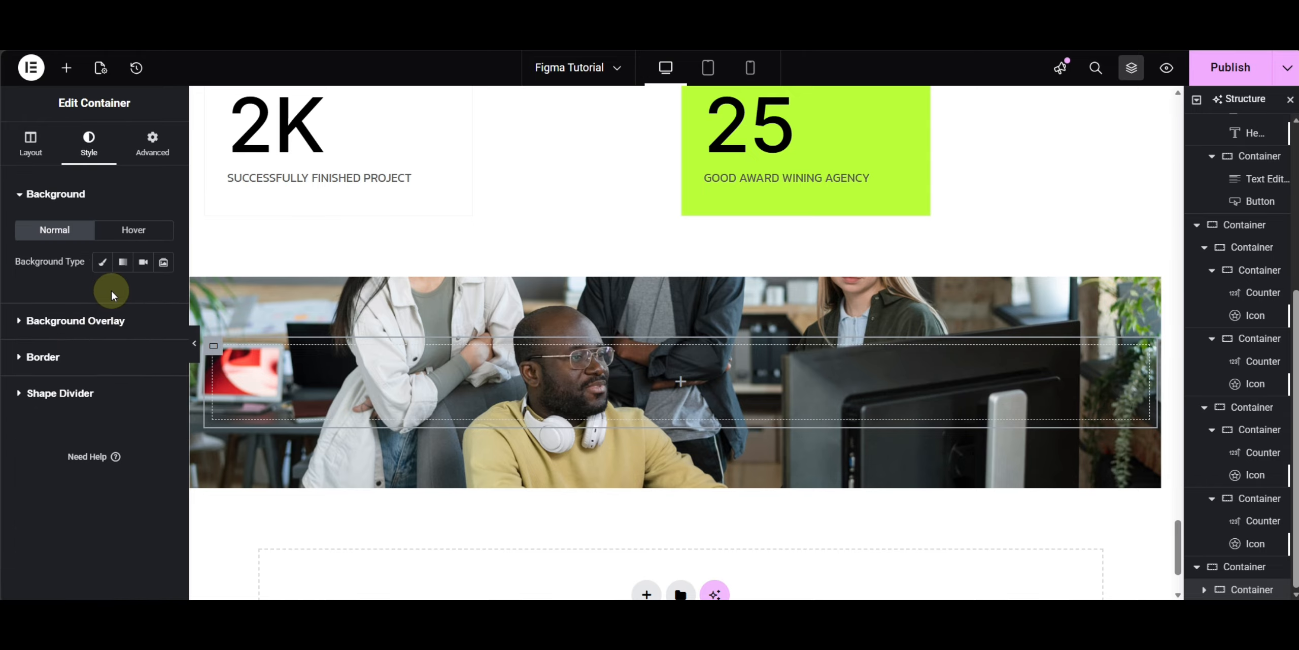
click(103, 262)
click(142, 292)
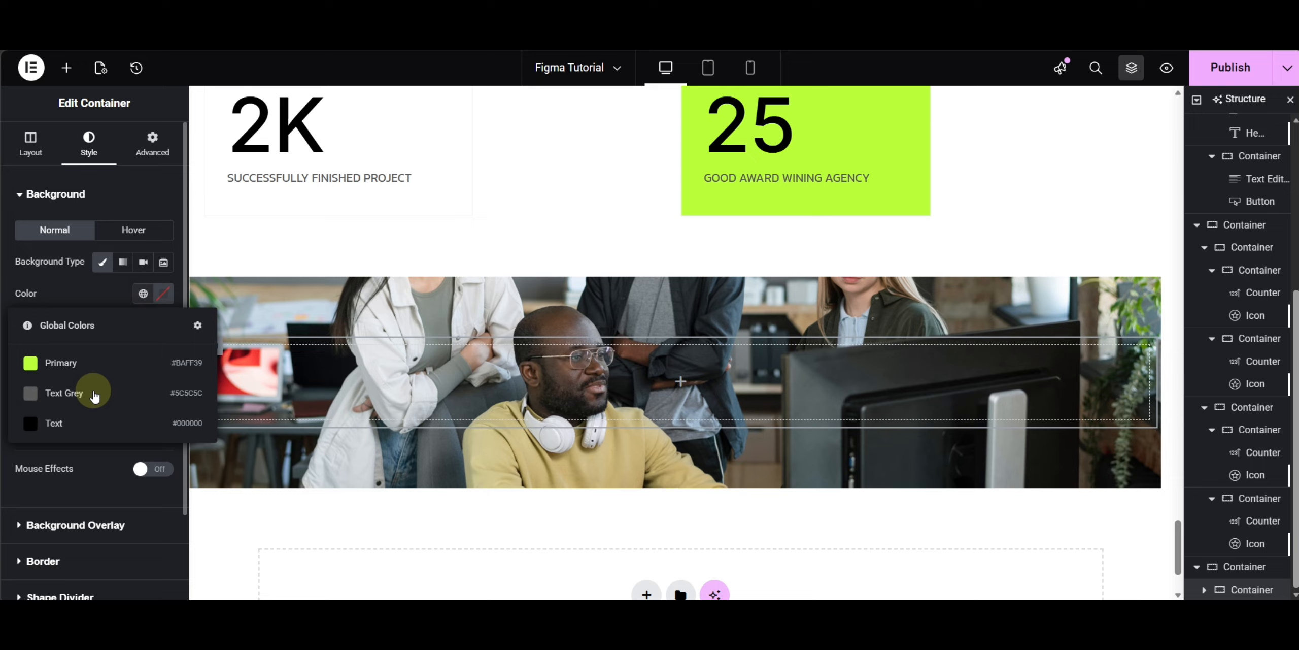
click(67, 370)
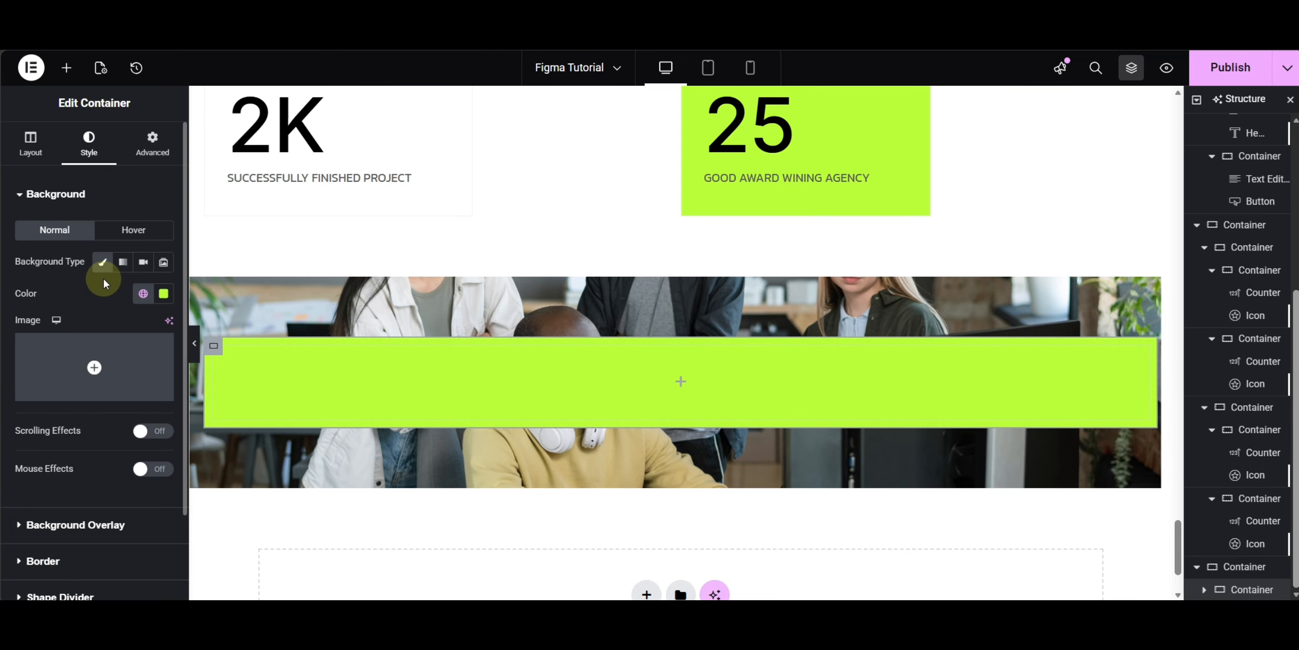
Step: Add an Image widget to the green container and choose the laurel star badge asset26.png from the media library
click(67, 68)
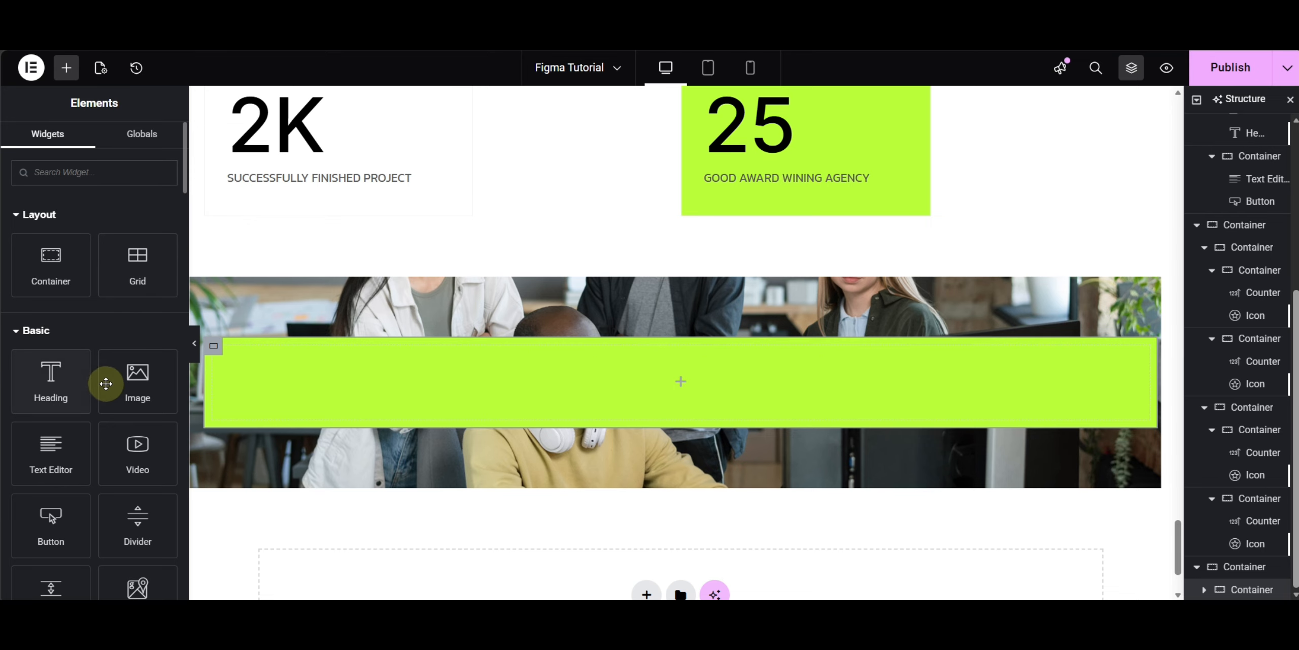
click(107, 386)
click(85, 287)
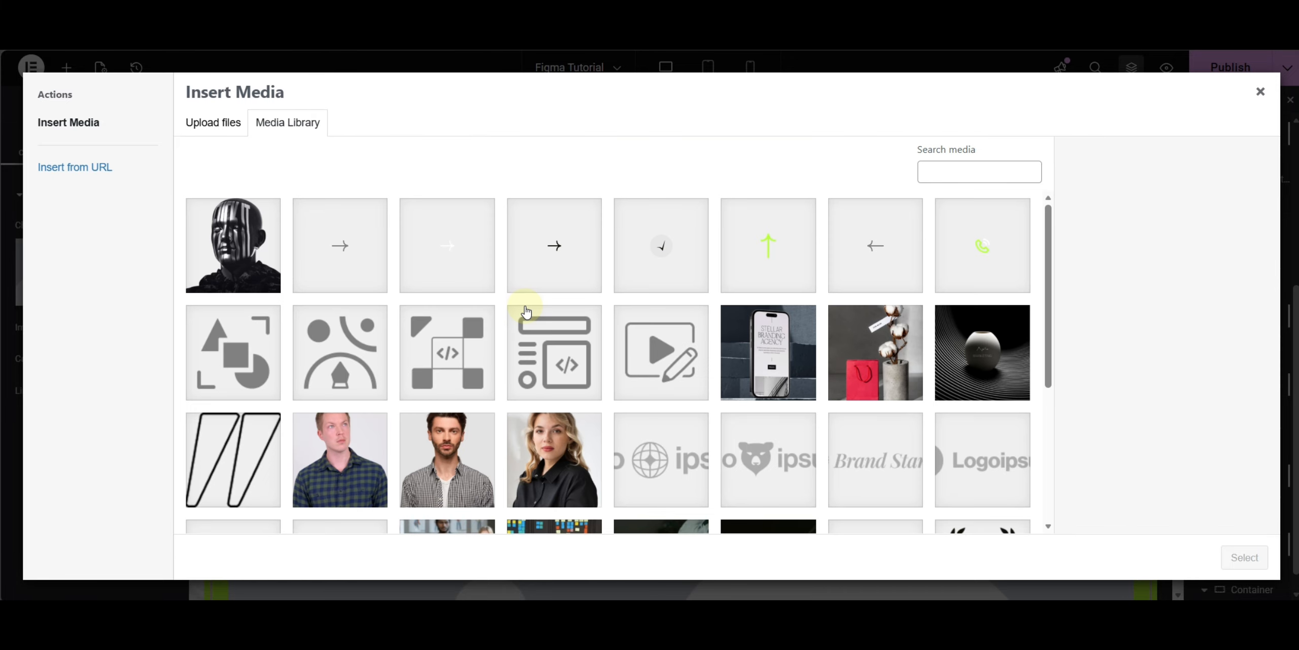
scroll(812, 378, down, 2)
scroll(863, 396, up, 2)
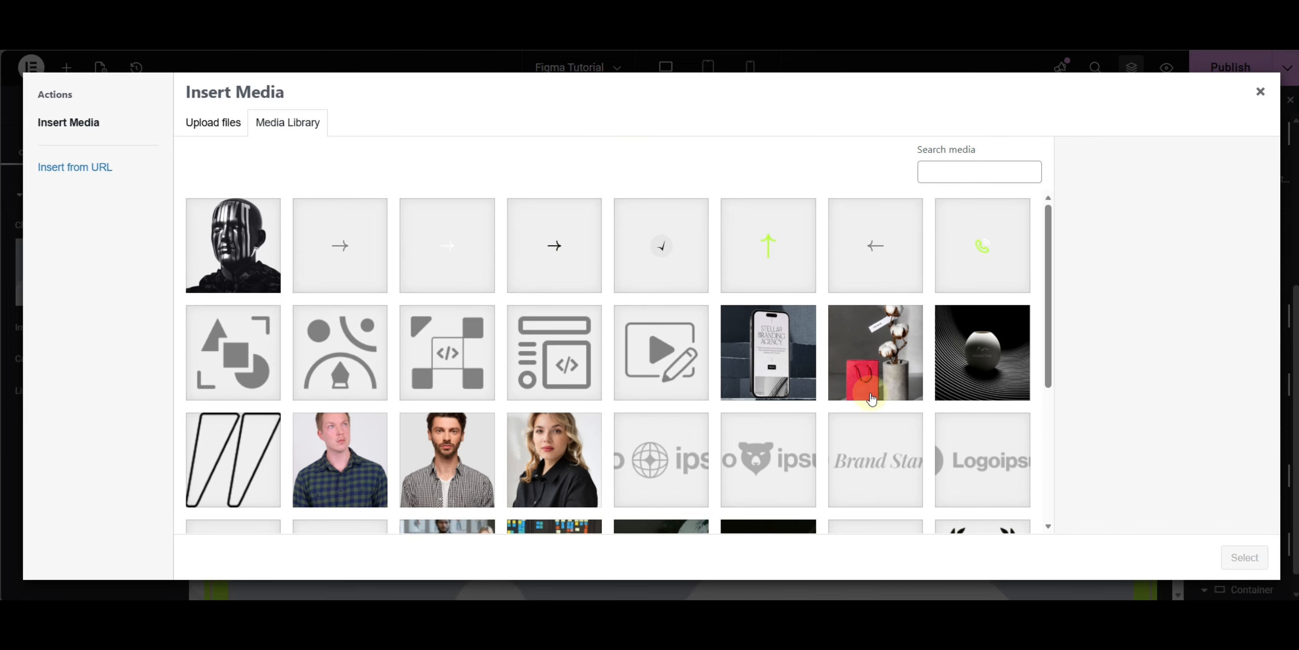
click(990, 526)
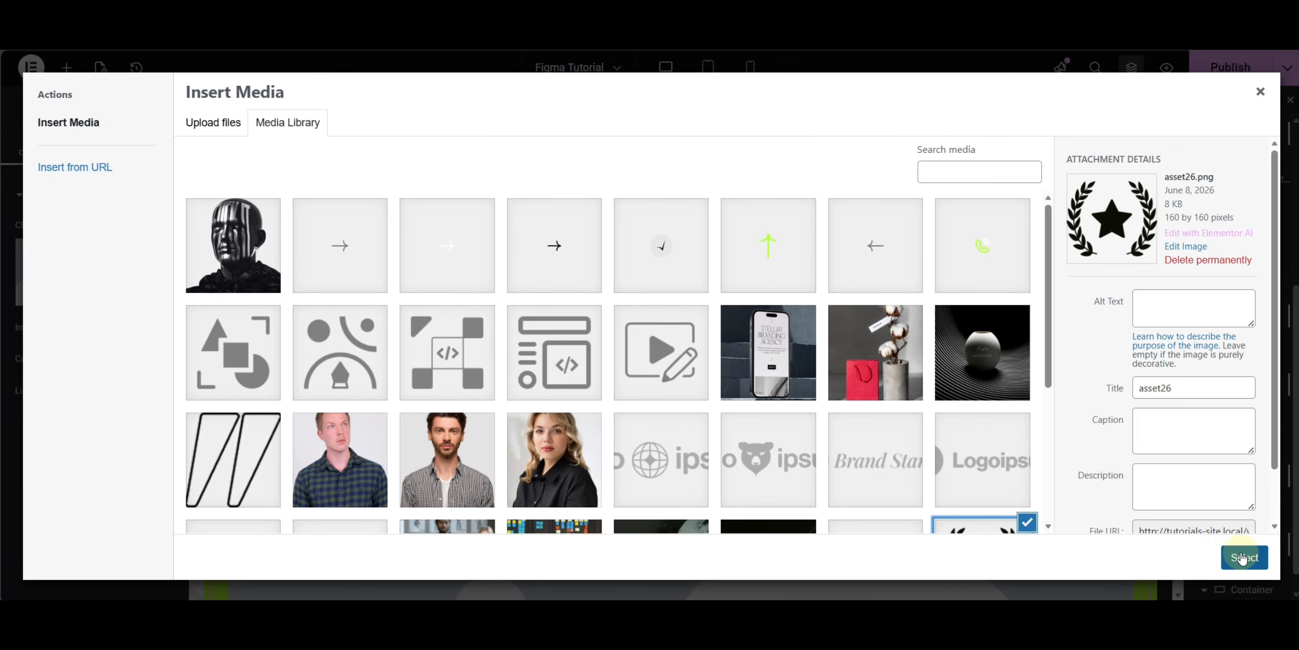
click(1244, 558)
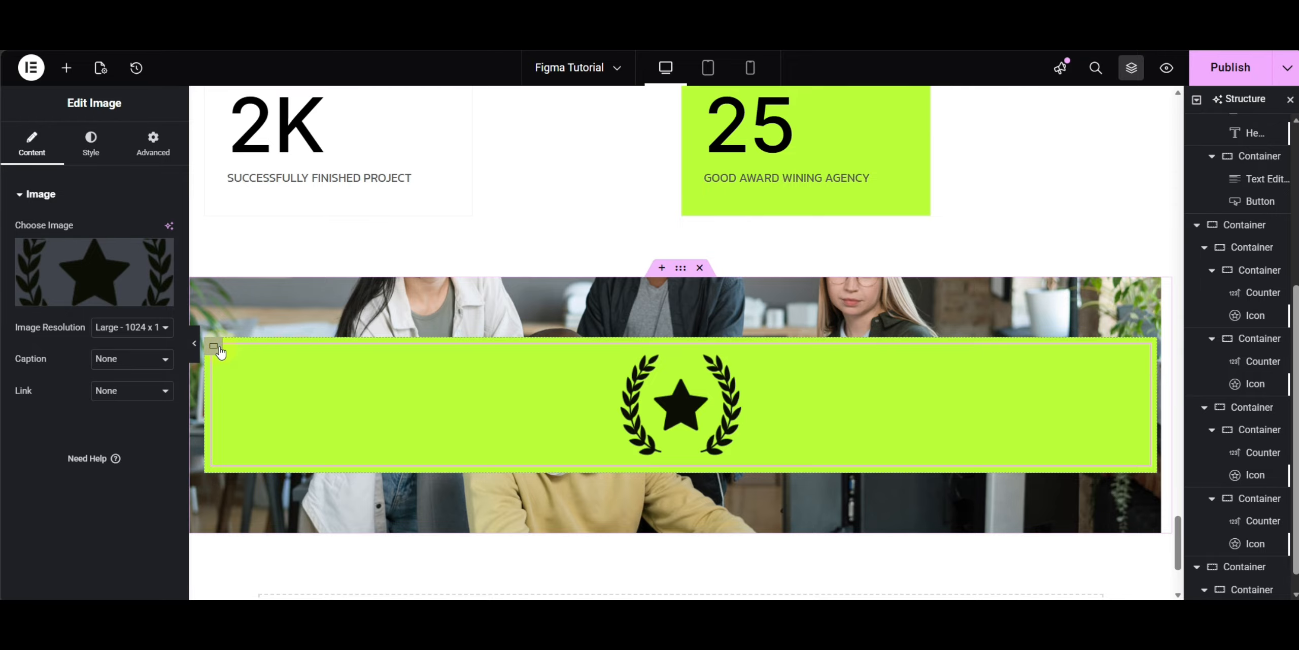
Step: Set the green container's width to the custom value fit-content and its padding to 40 px on all sides
click(214, 346)
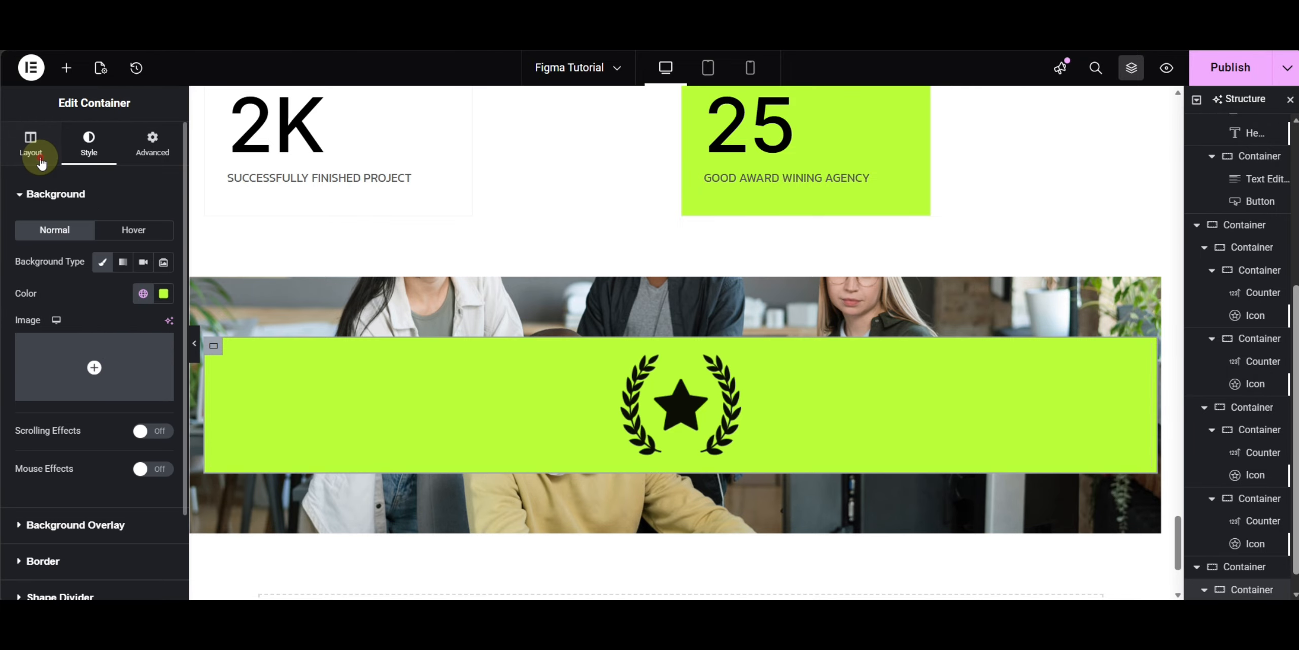
click(31, 144)
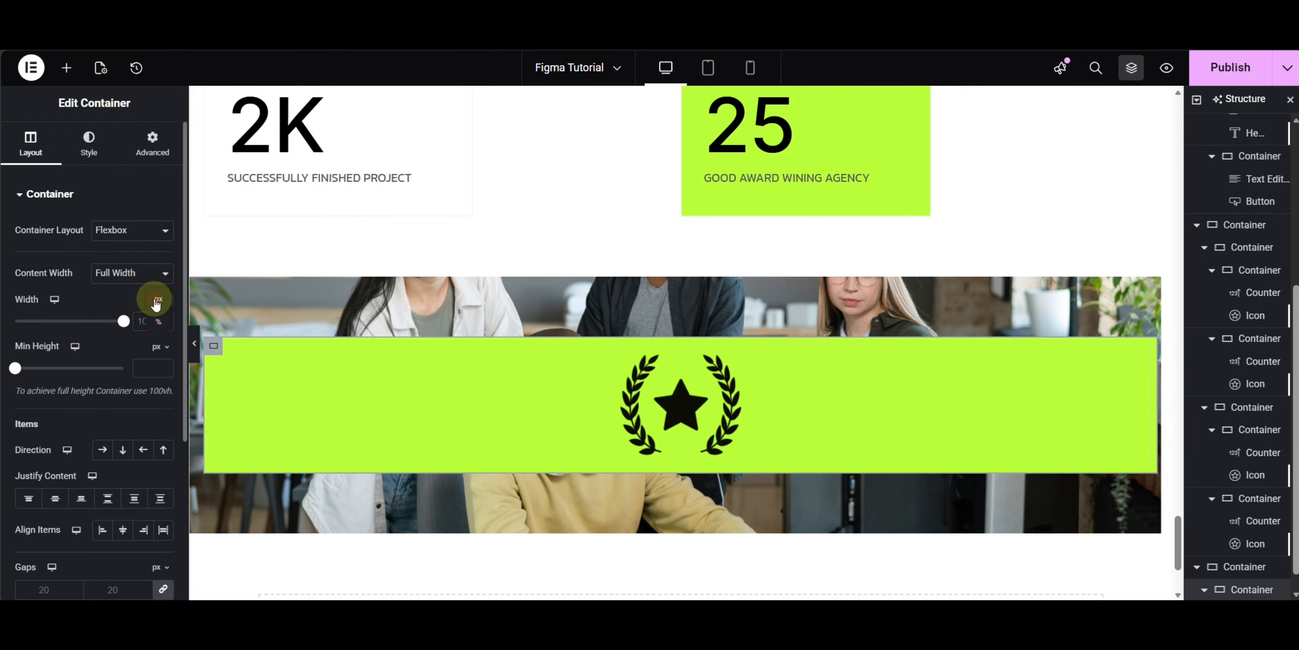
click(159, 299)
click(159, 412)
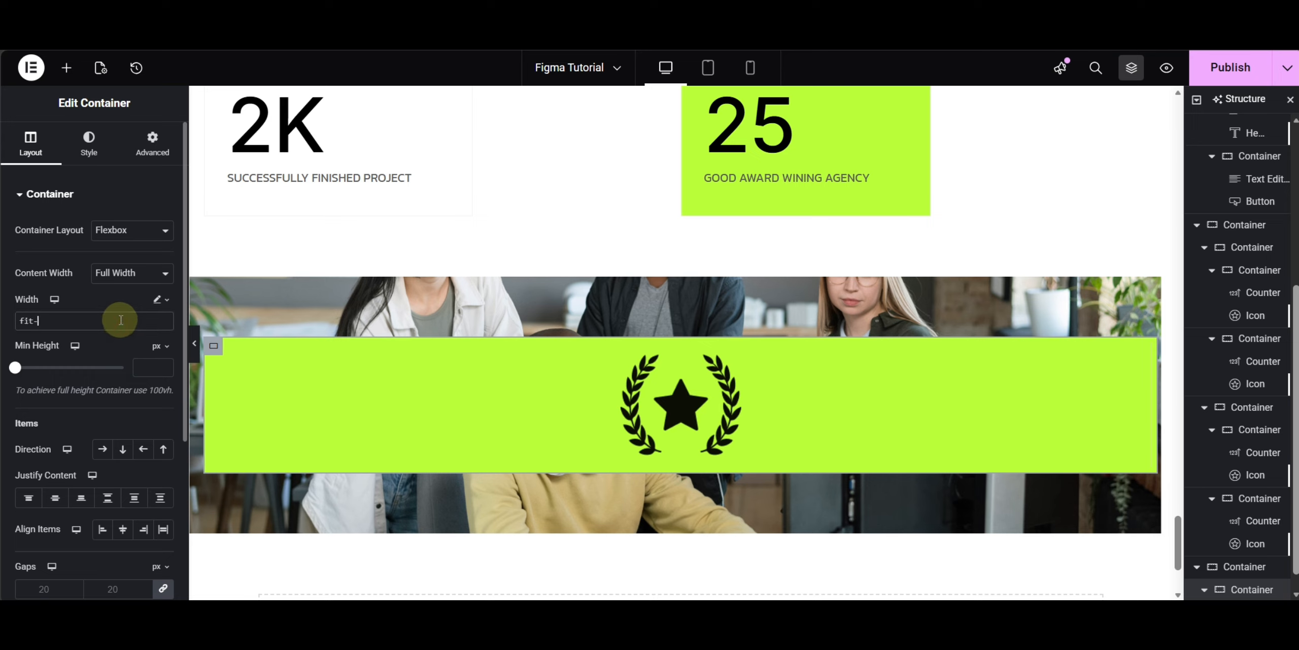
text(fit-content)
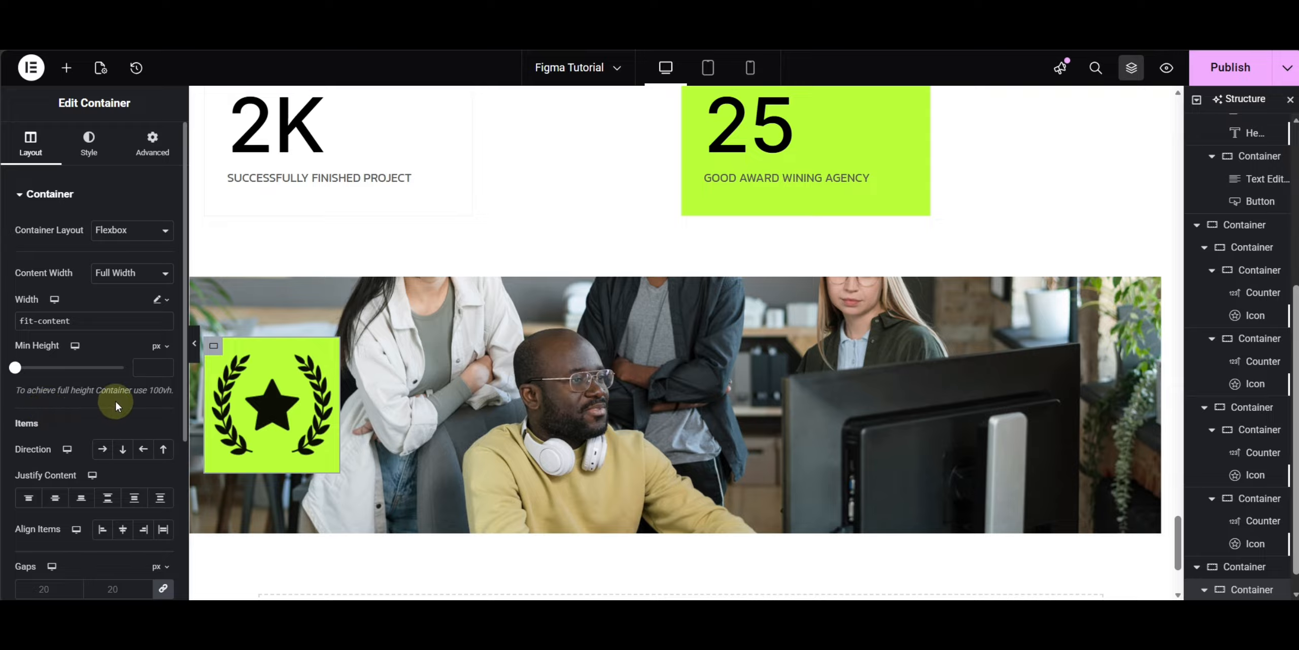
click(153, 144)
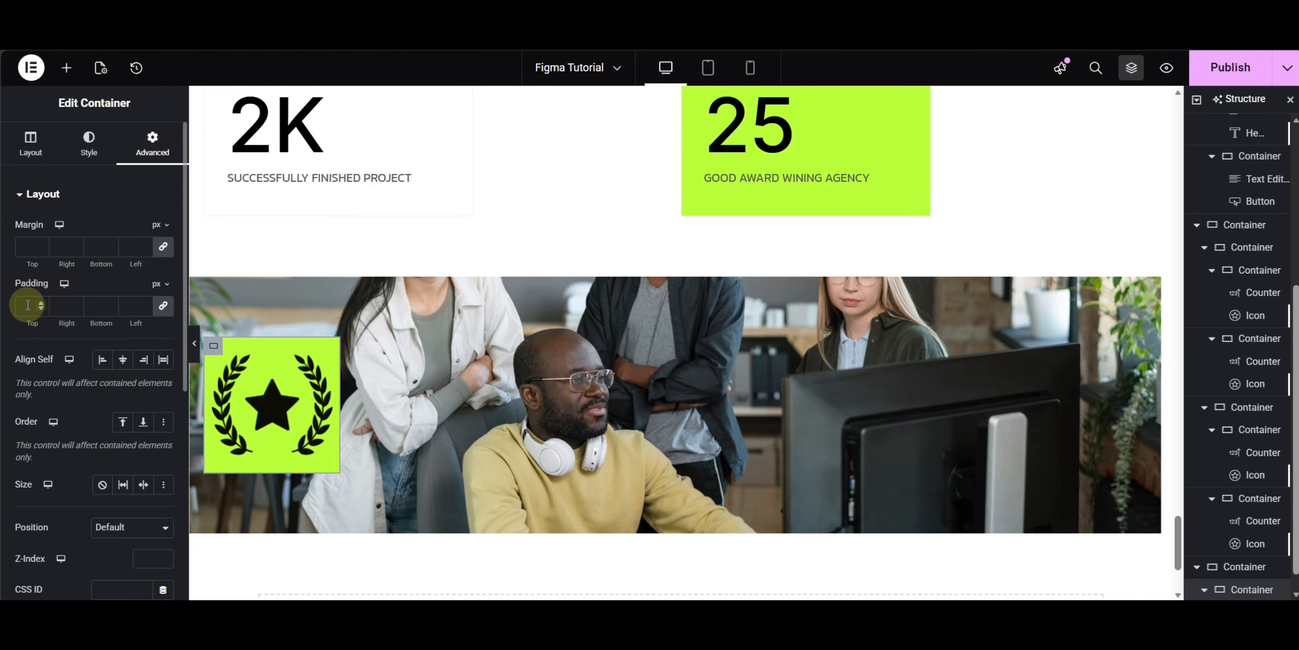
text(40)
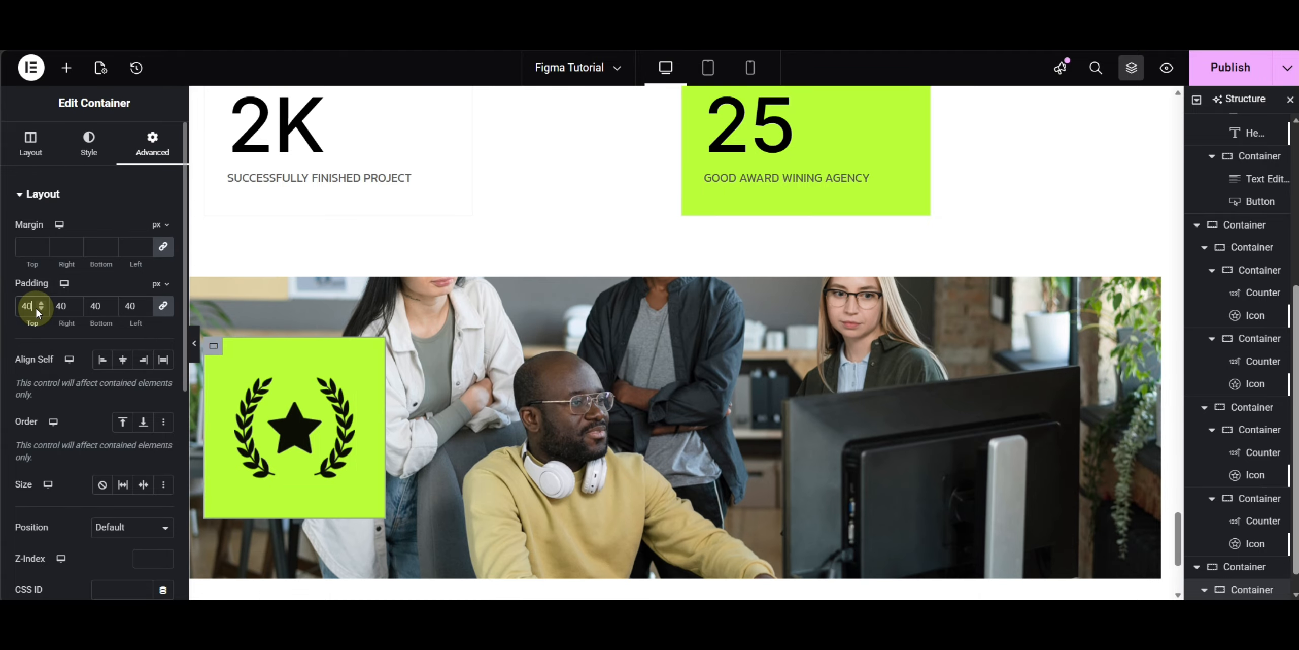
Step: Align the items of the outer photo container to the end so the green card sits at the photo's right side
mouse_move(682, 279)
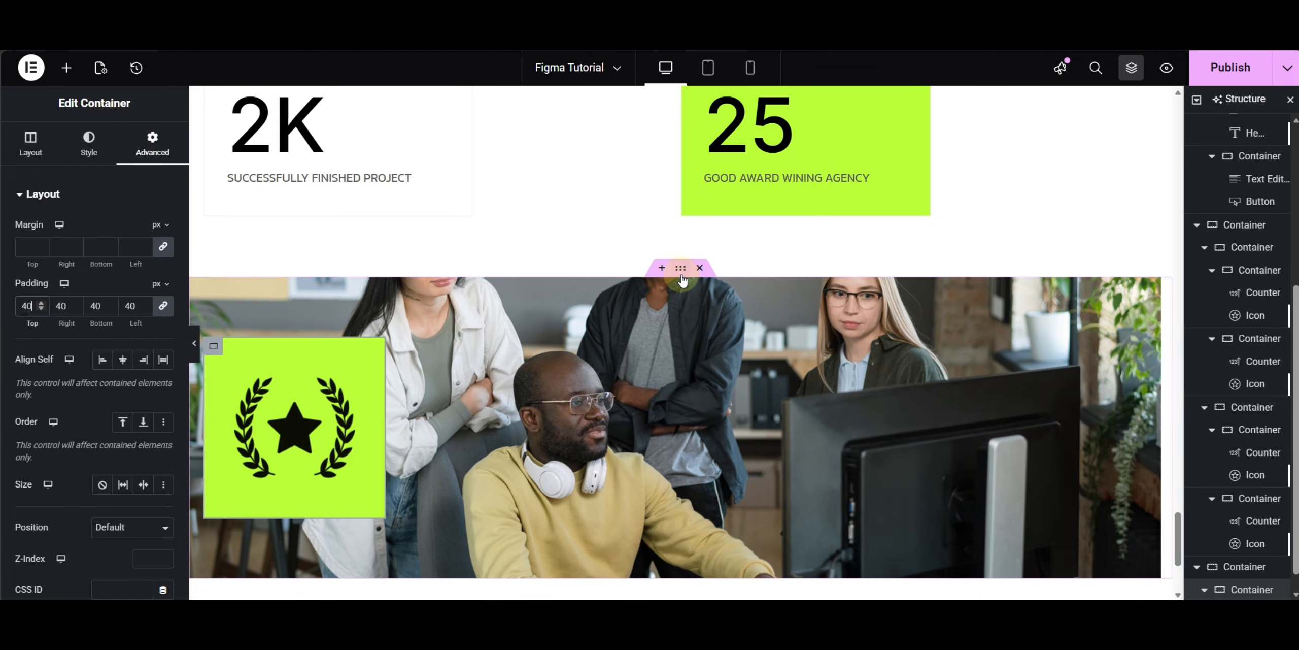
click(30, 144)
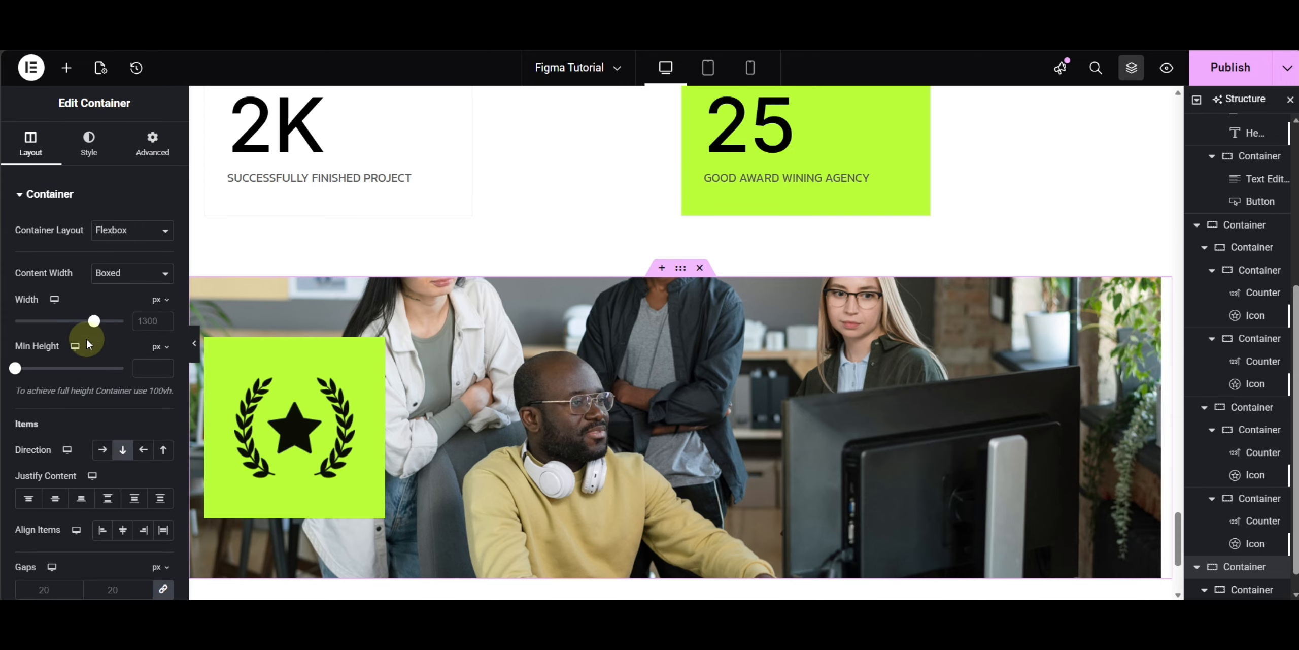
click(143, 536)
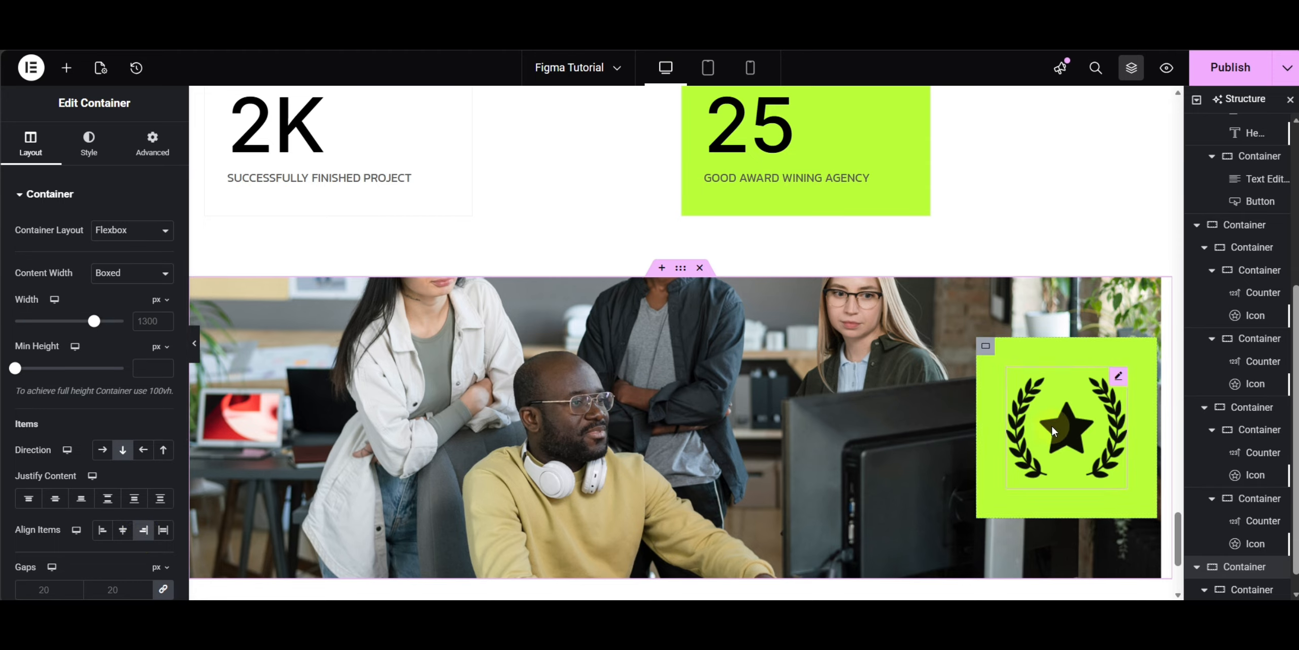
Step: Set the laurel badge image's width in the green card to 30%
click(1052, 431)
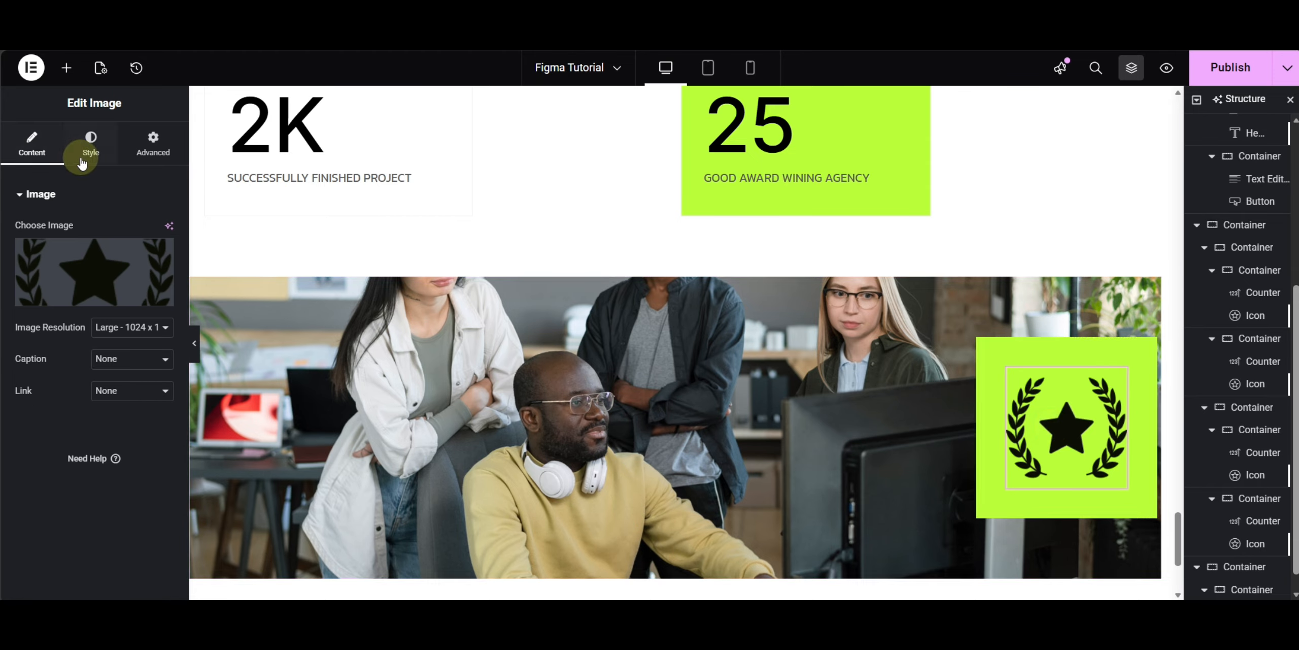
click(102, 140)
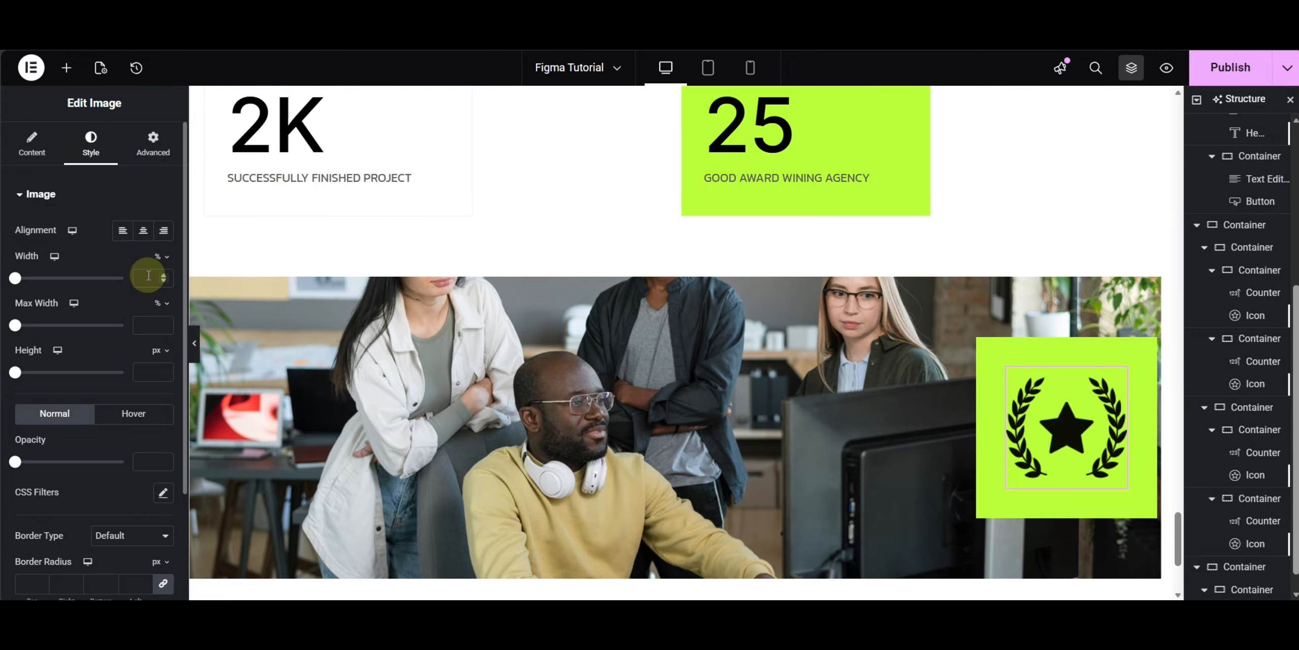
text(15)
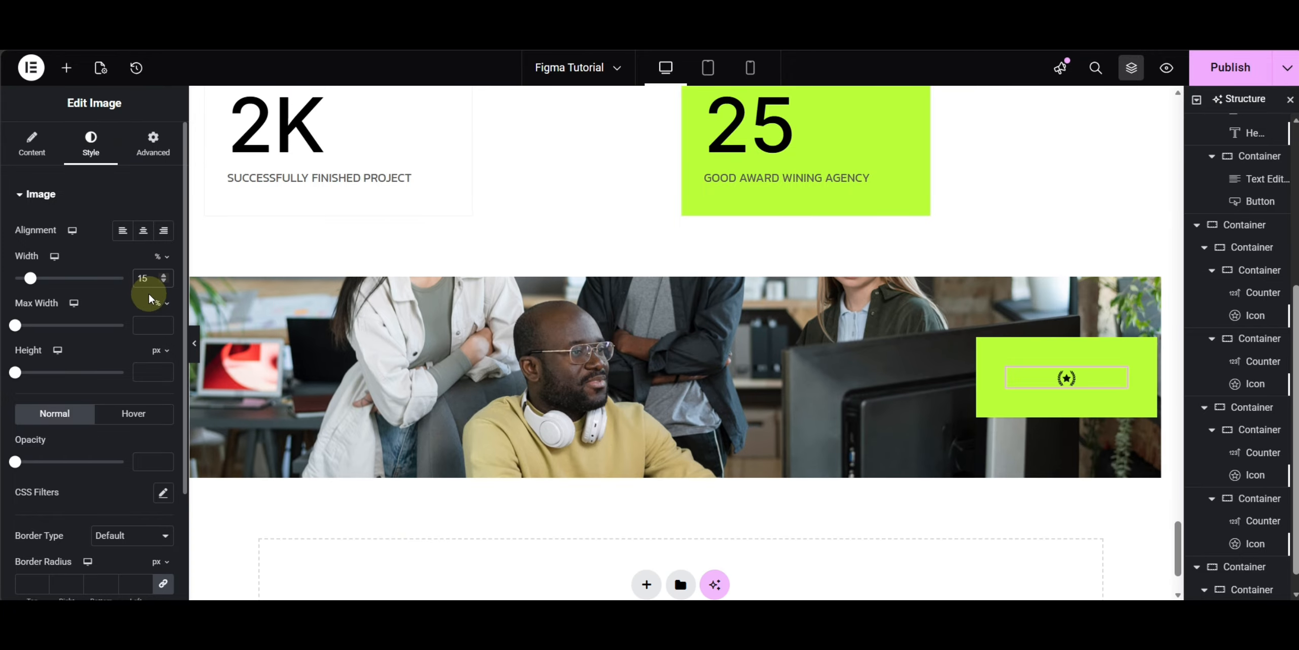
key(Up)
key(Up)
key(Up)
key(Up)
key(Up)
key(Up)
key(Up)
key(Up)
key(Up)
key(Up)
key(Up)
key(Up)
key(Up)
key(Up)
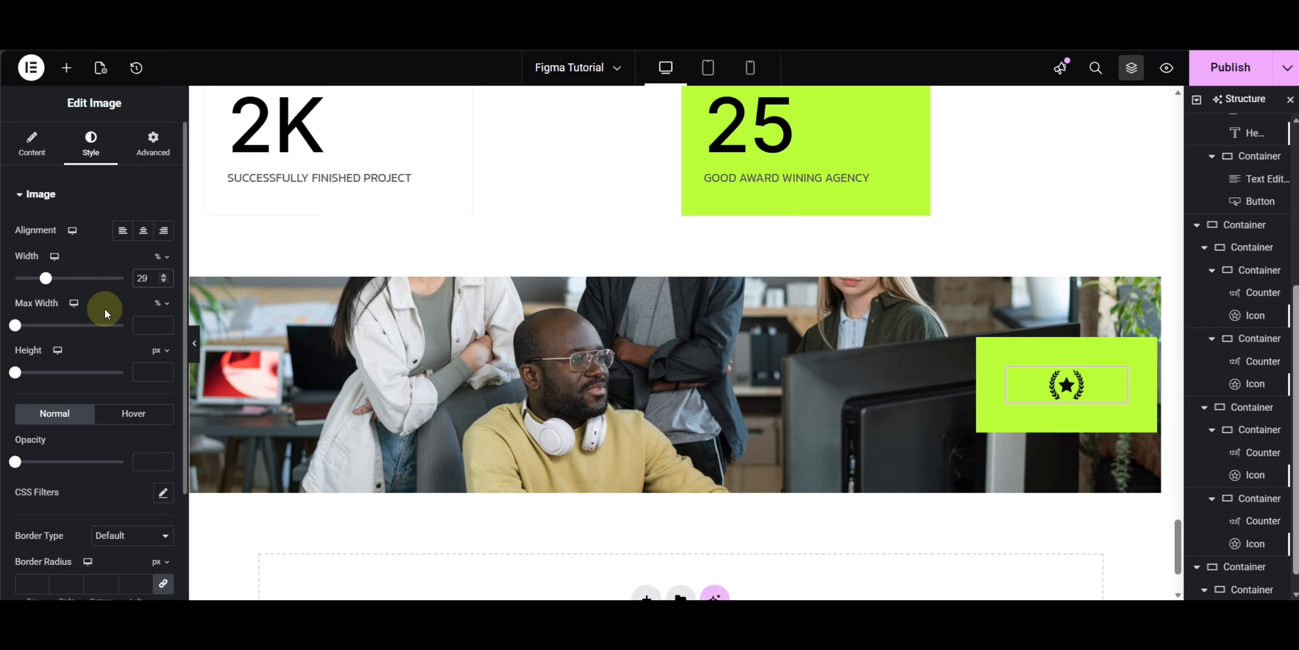
key(Up)
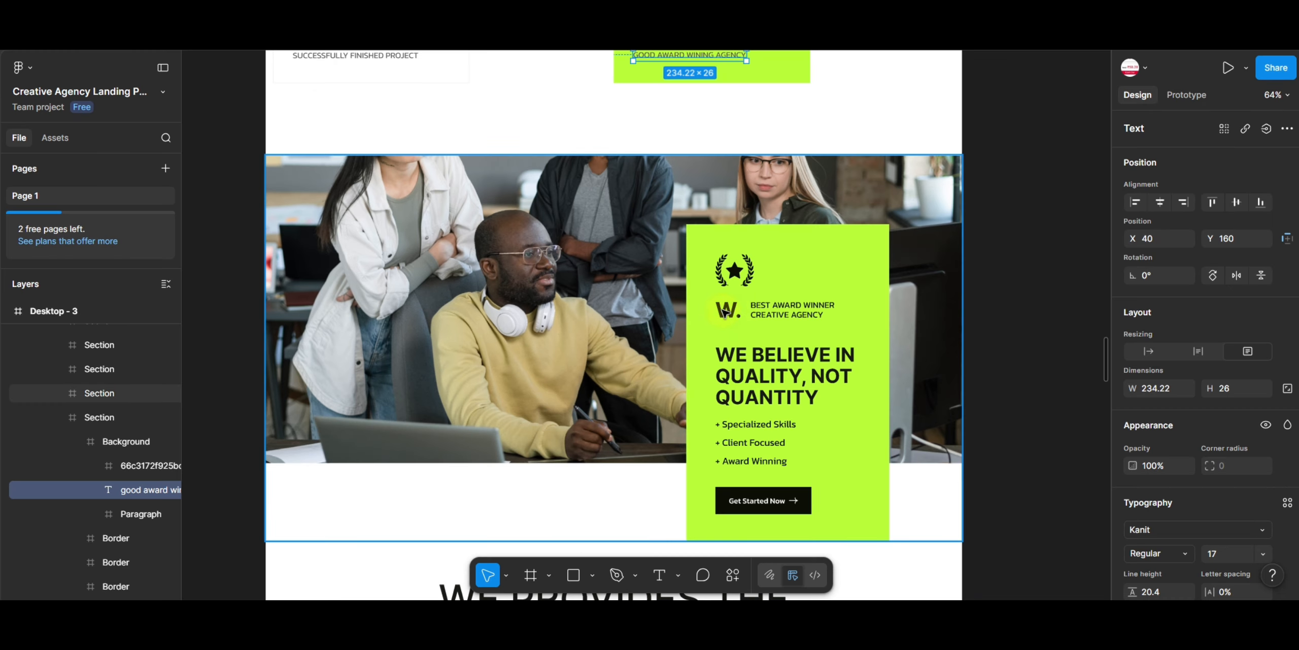
Step: Inspect the W. text in Figma, and add a nested container with row direction and no padding below the laurel badge in Elementor
click(727, 311)
double_click(727, 310)
double_click(728, 310)
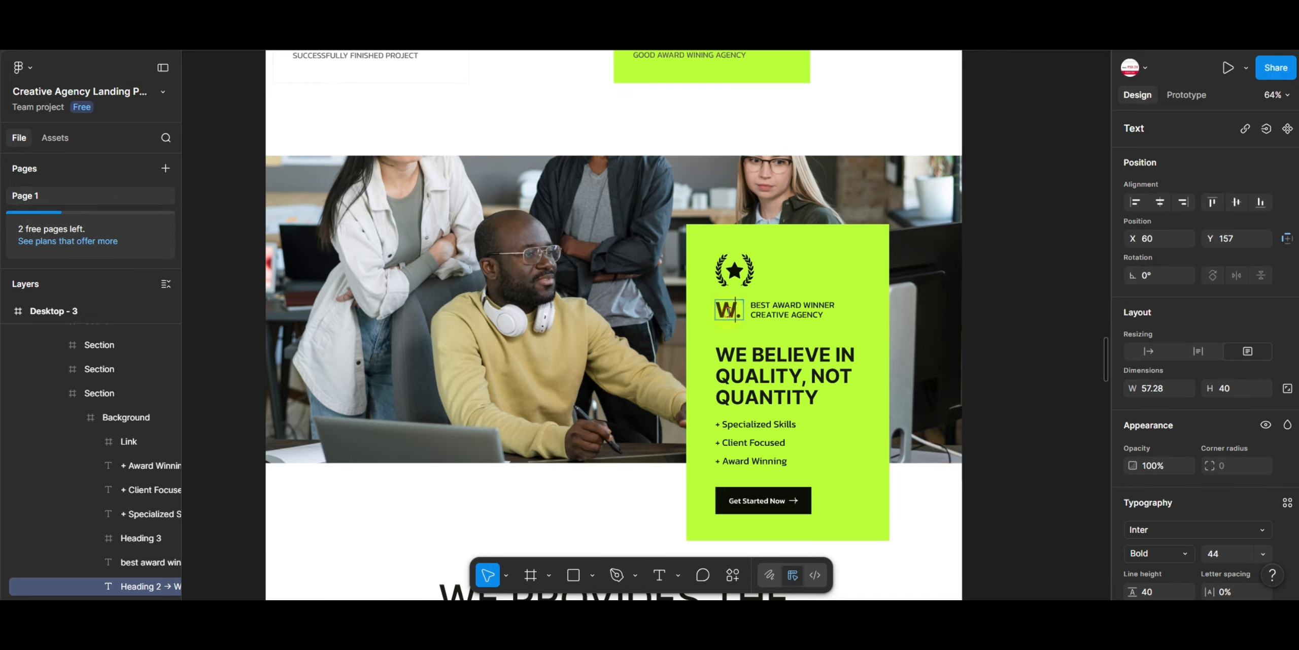
scroll(1178, 460, down, 3)
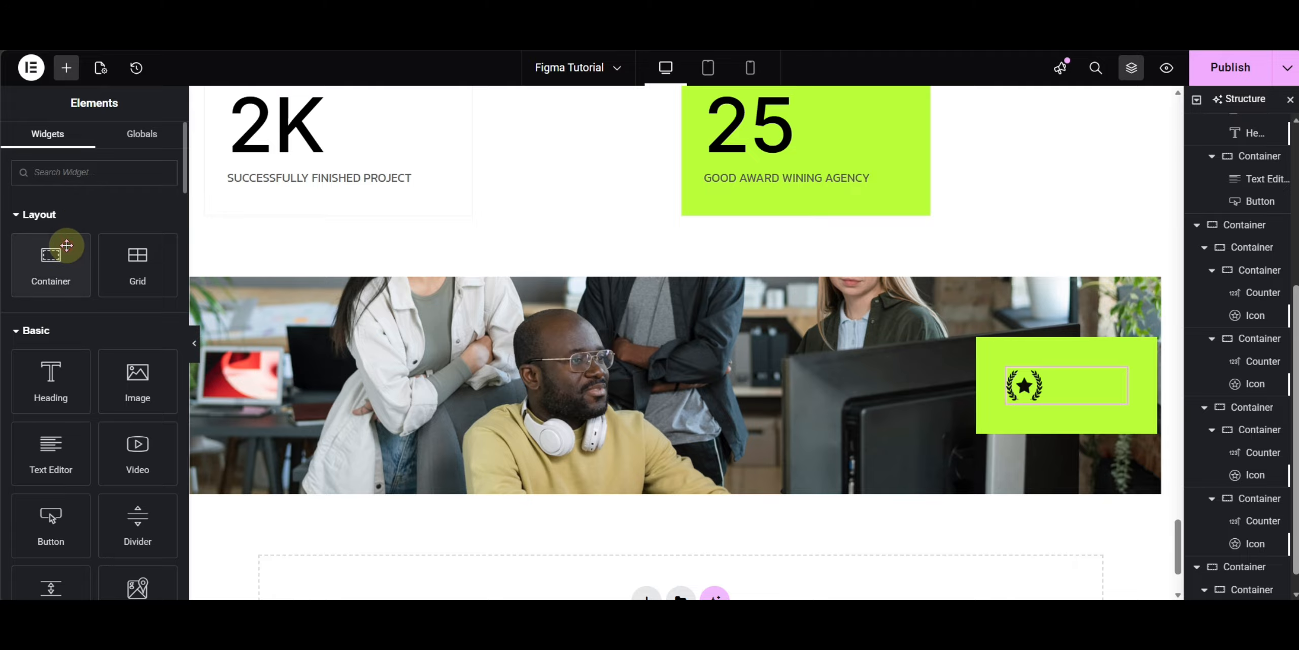
click(67, 246)
click(101, 458)
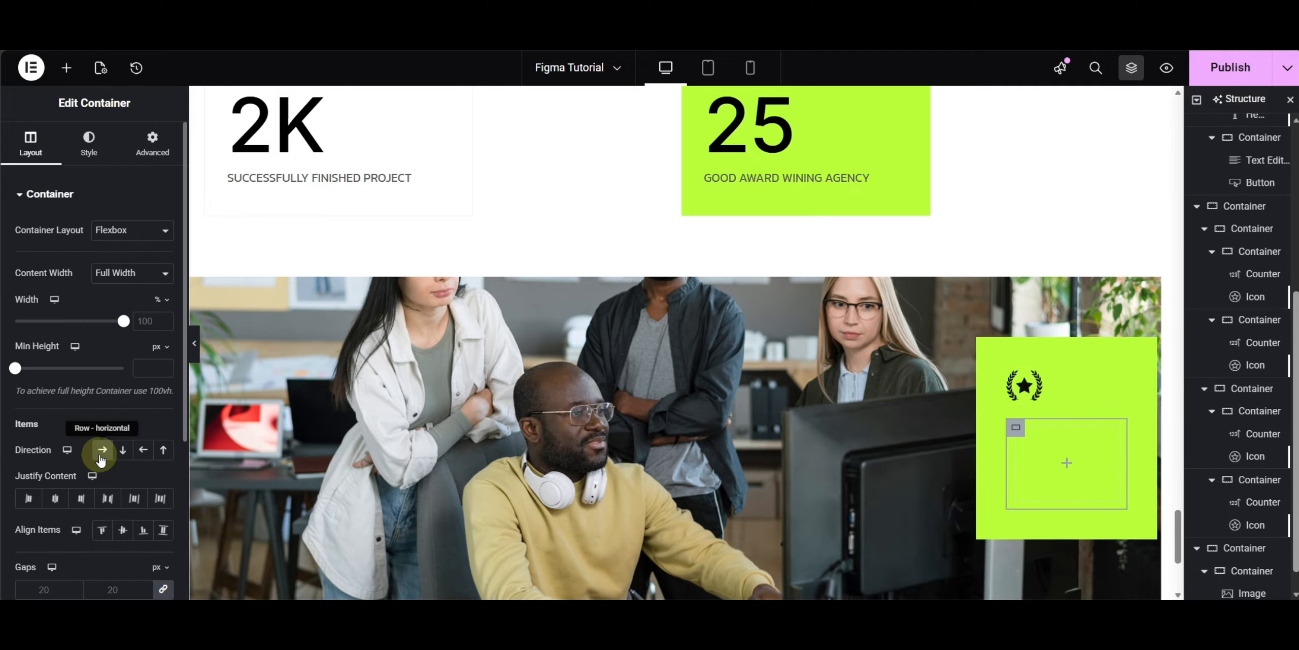
click(140, 160)
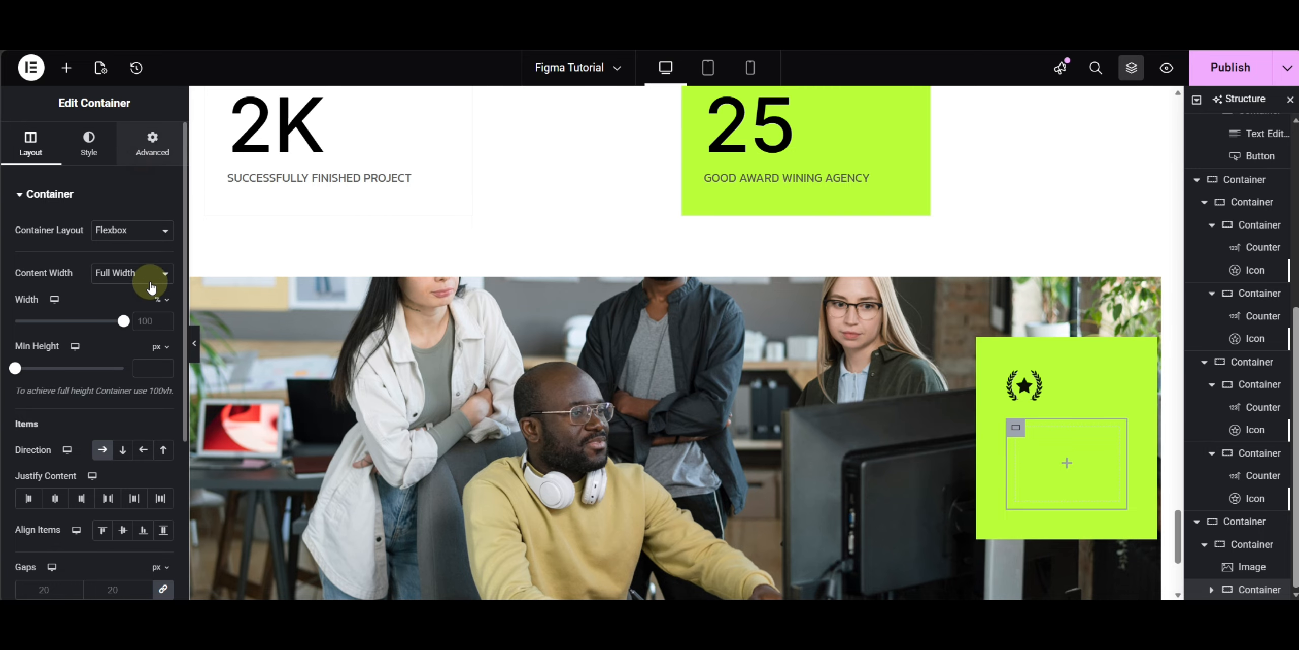
click(163, 305)
Step: Add a Heading widget to the new row container with the HTML tag div and the title "W."
click(66, 67)
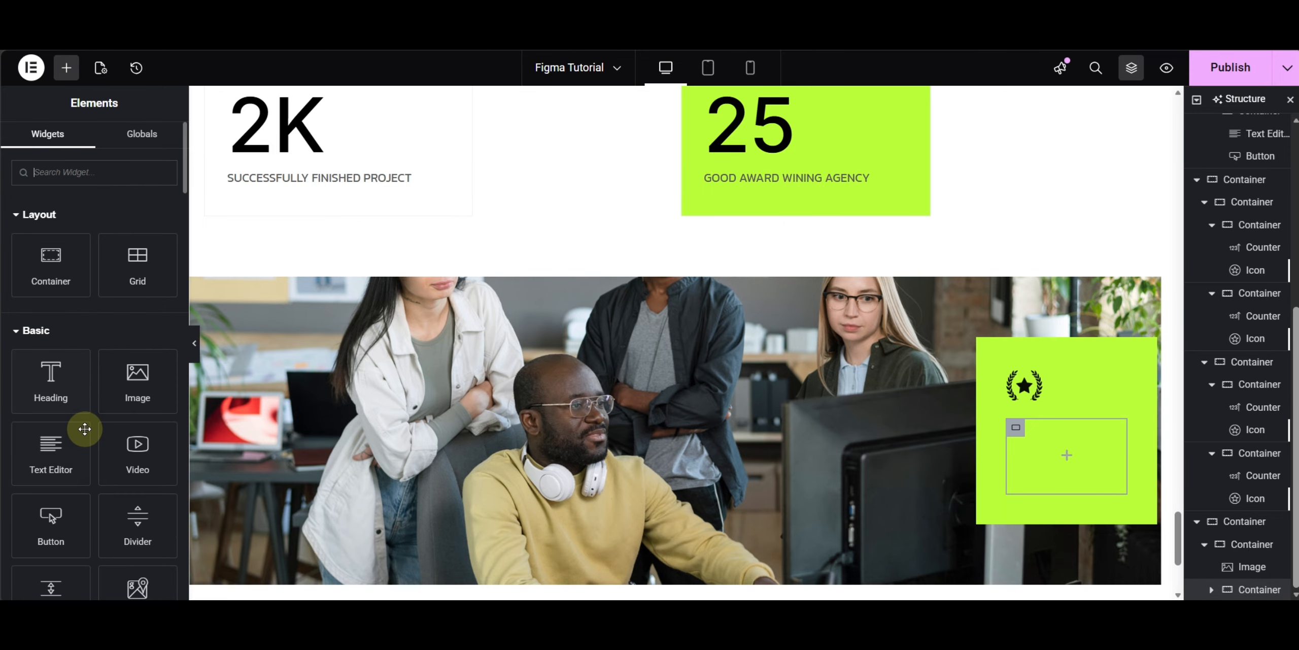
click(52, 383)
click(107, 370)
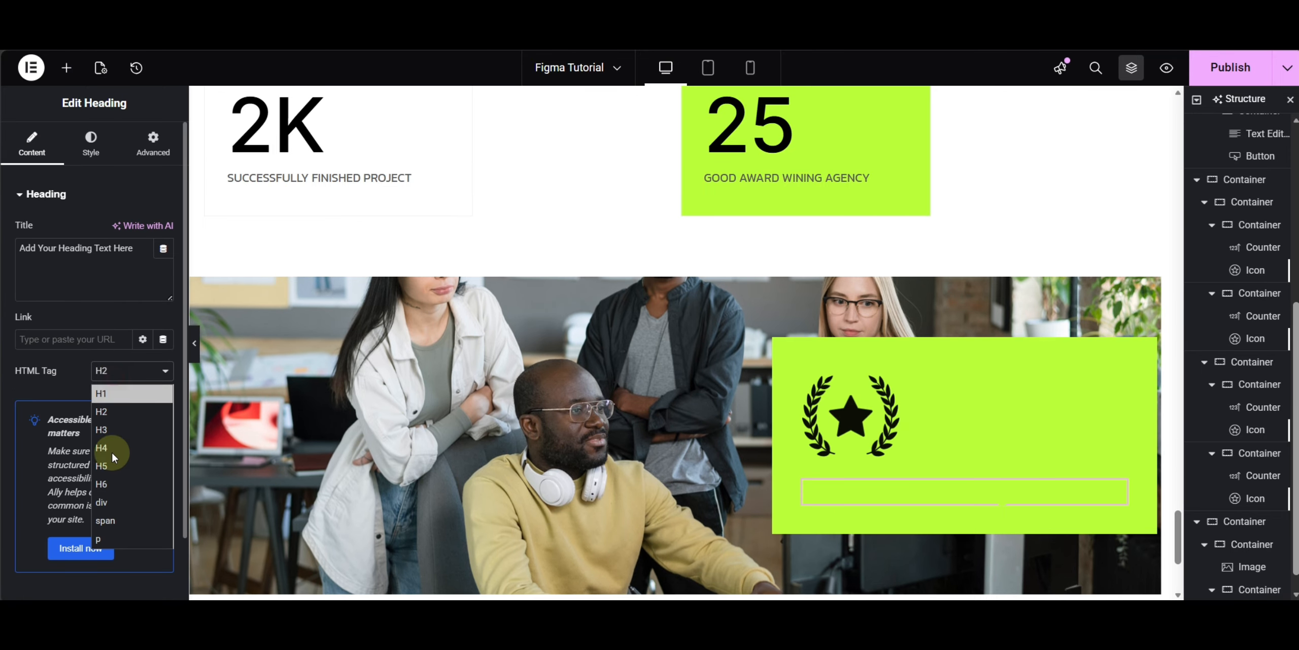
click(102, 502)
key(ctrl+a)
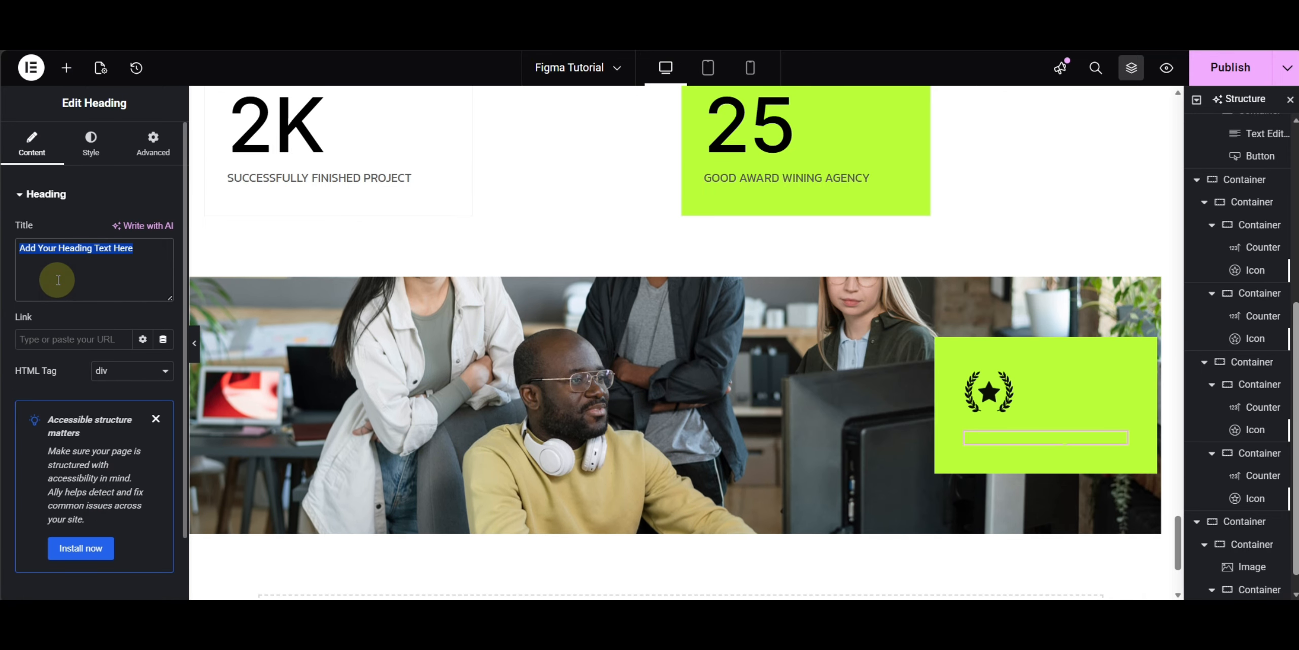
text(W.)
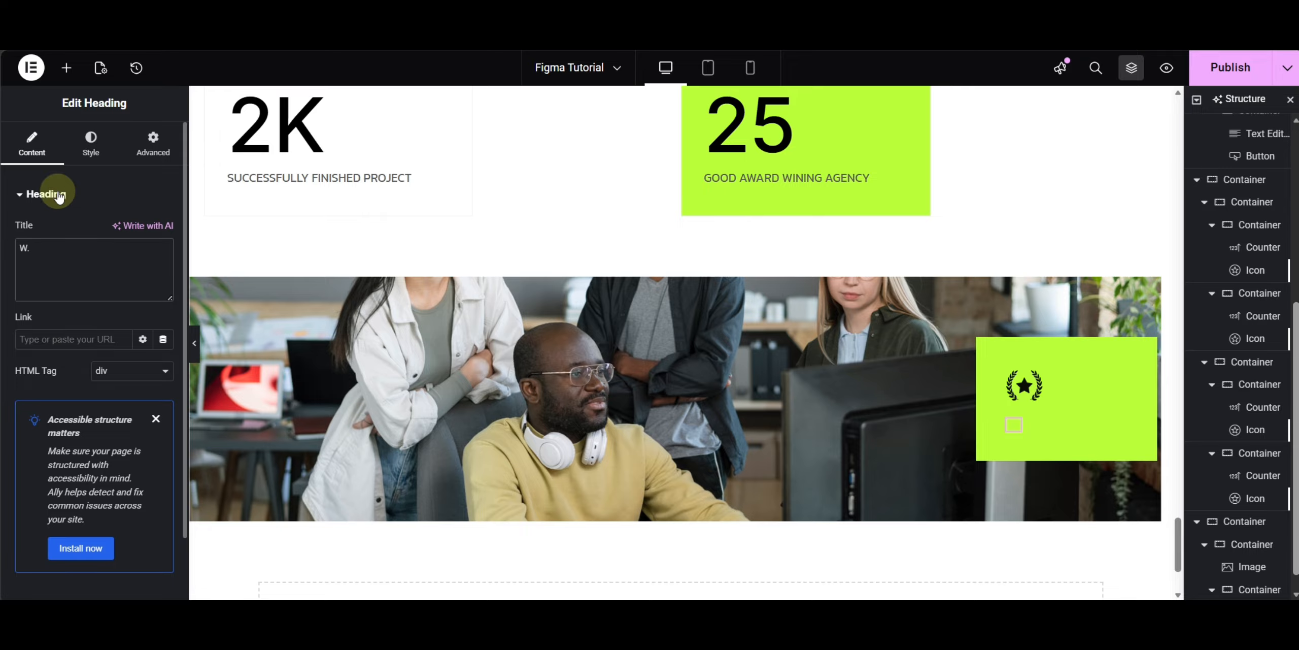
Step: Style the W. heading with the black global text color, a size of 40 px and weight 700 (Bold)
click(91, 145)
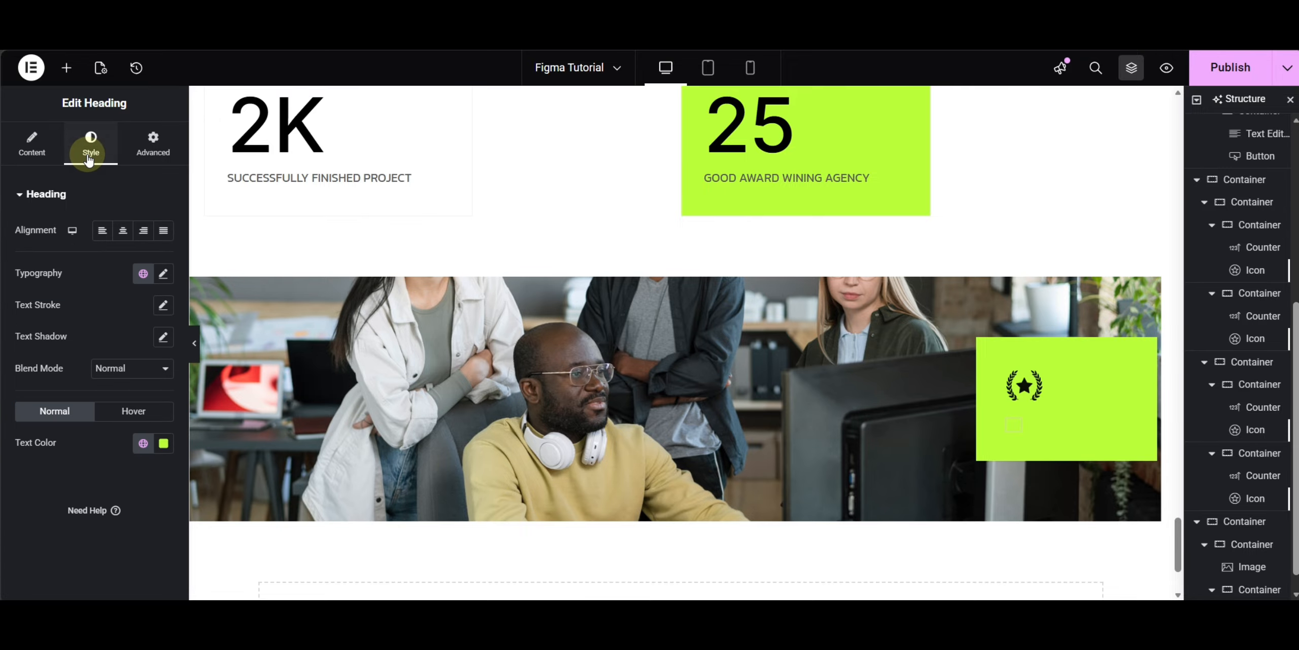
click(138, 448)
click(75, 576)
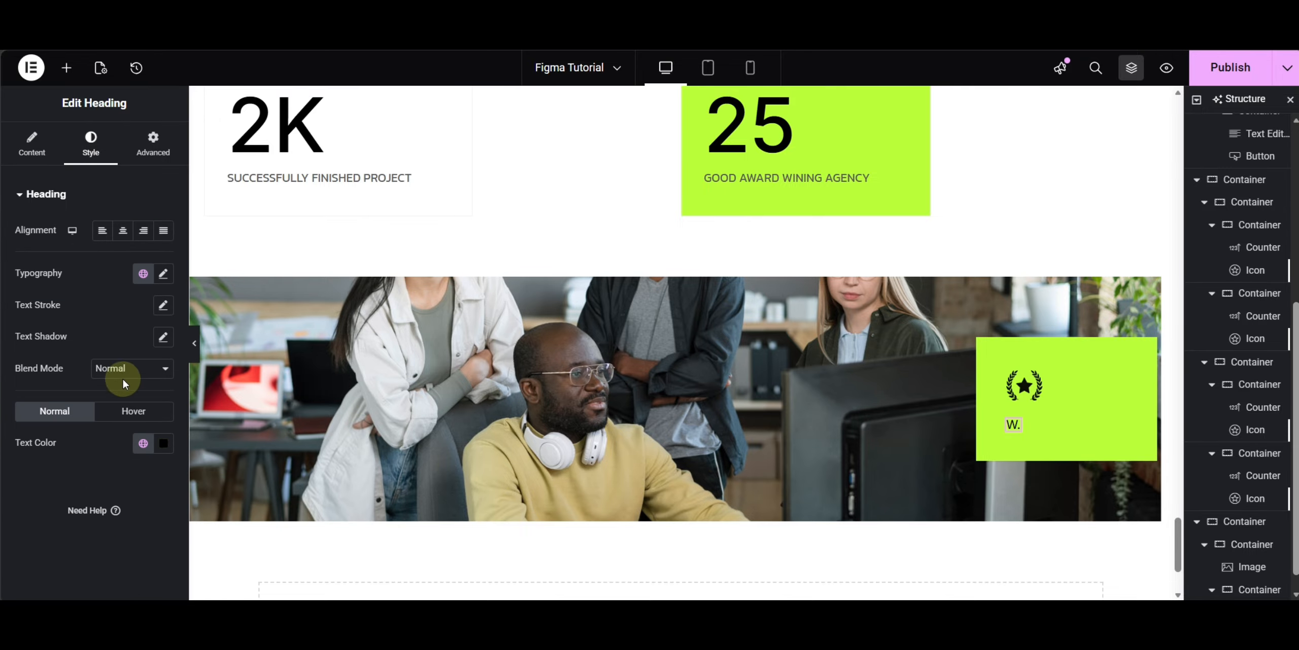
click(163, 273)
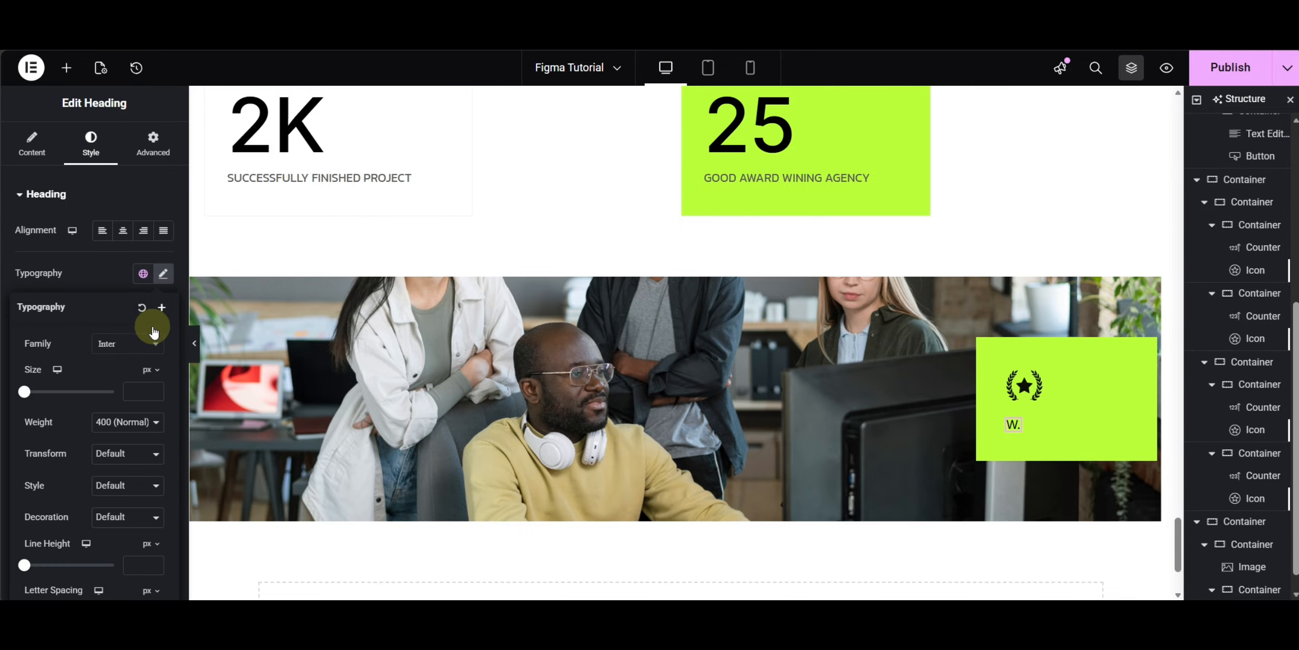
click(133, 389)
text(40)
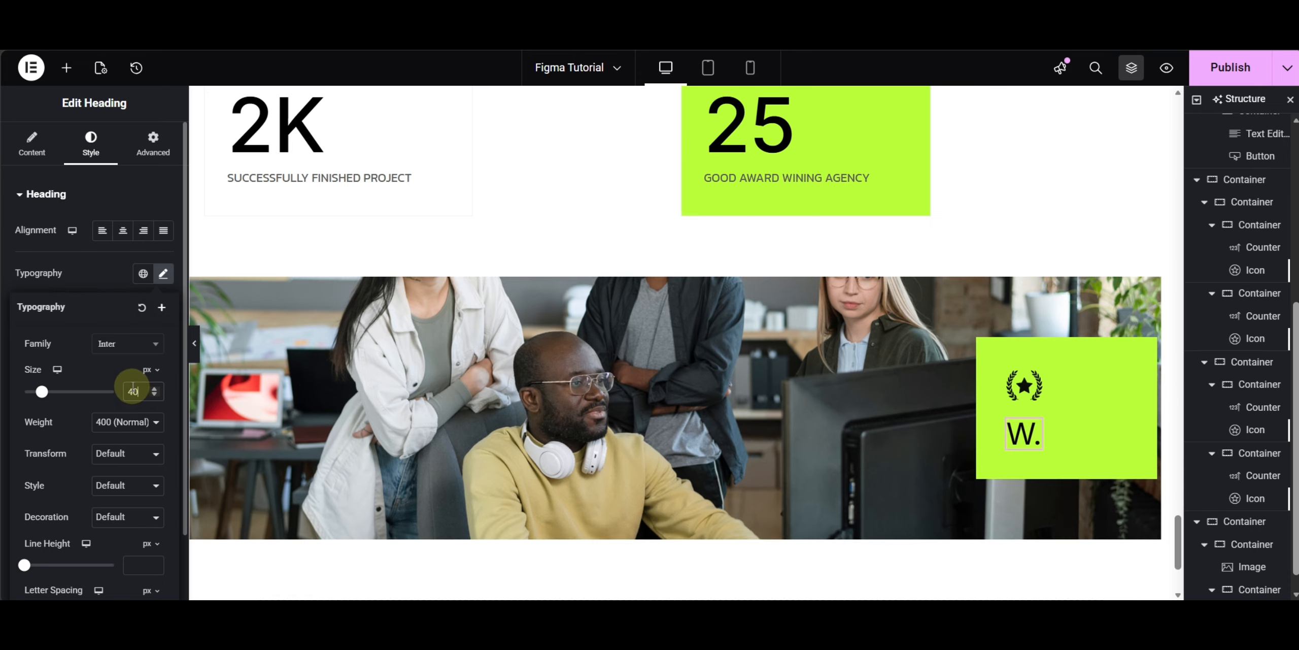
click(124, 422)
click(130, 310)
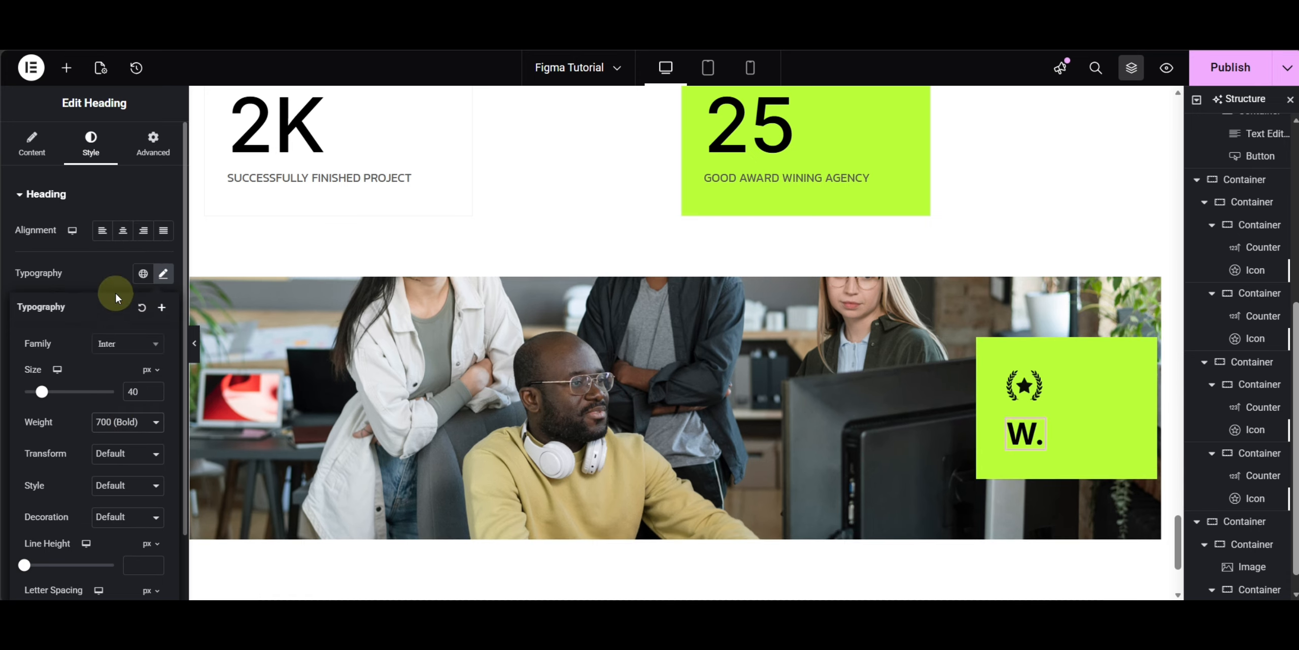
click(93, 261)
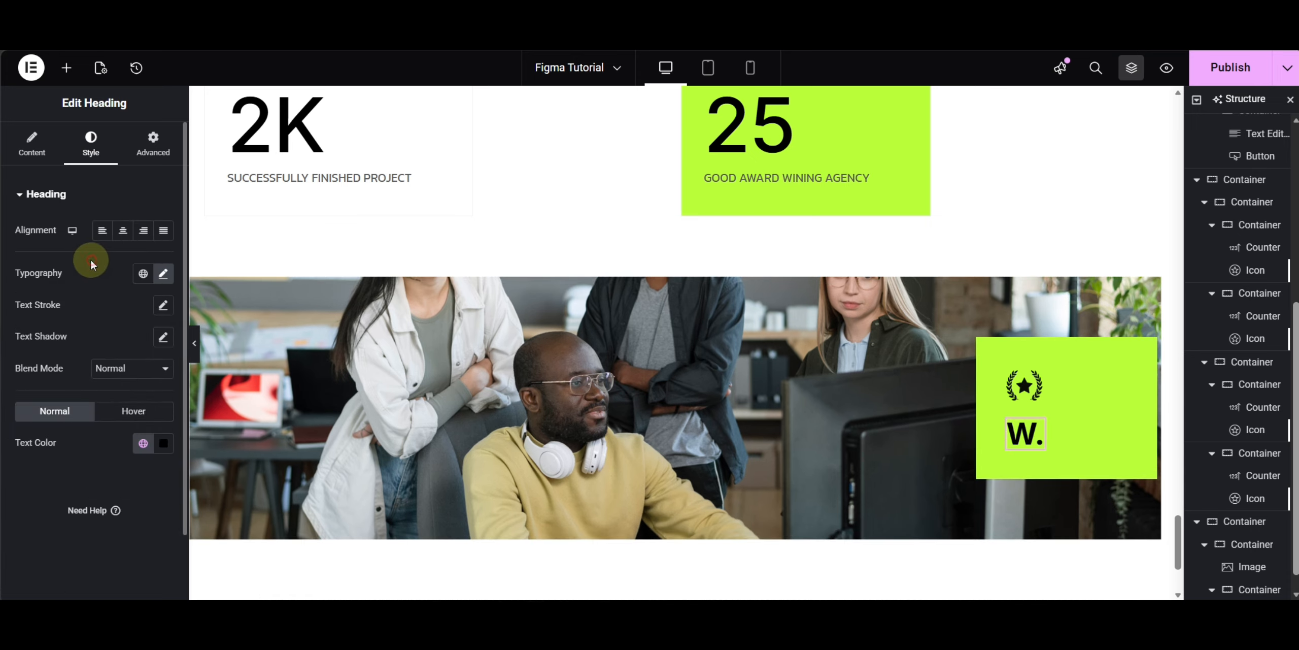
Step: Add a second heading beside W. with the Figma text "best award winner creative agency" and the HTML tag div
click(66, 68)
click(51, 392)
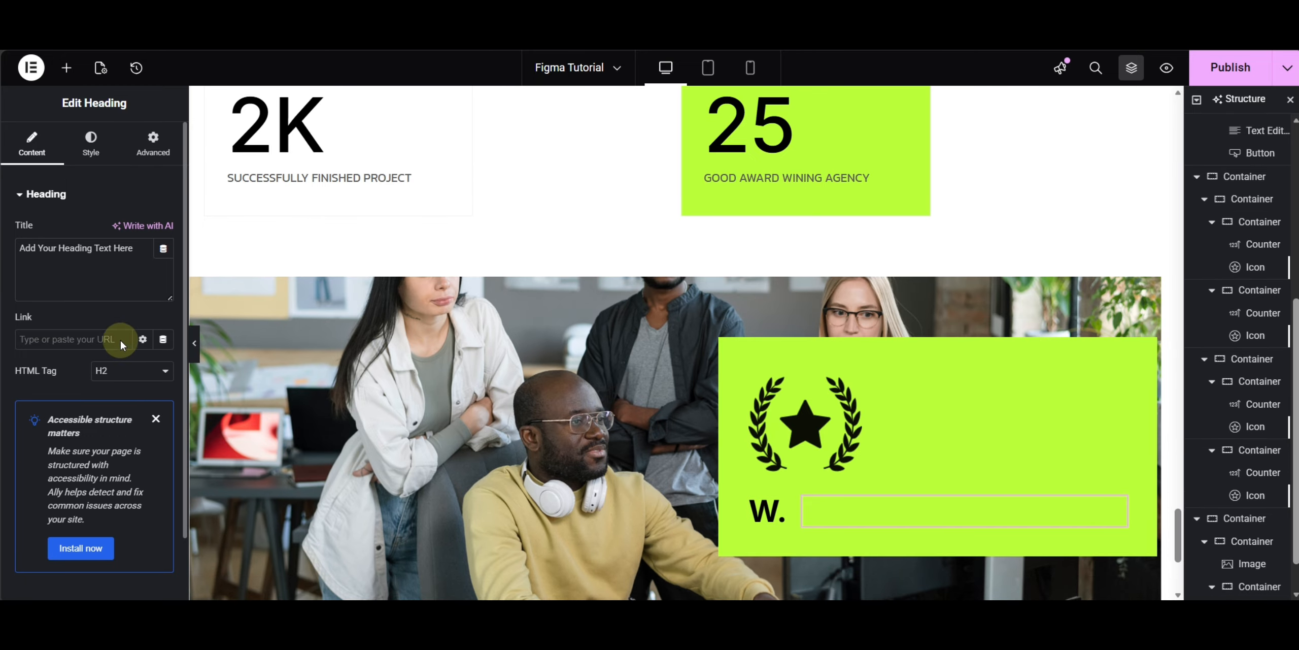
click(253, 10)
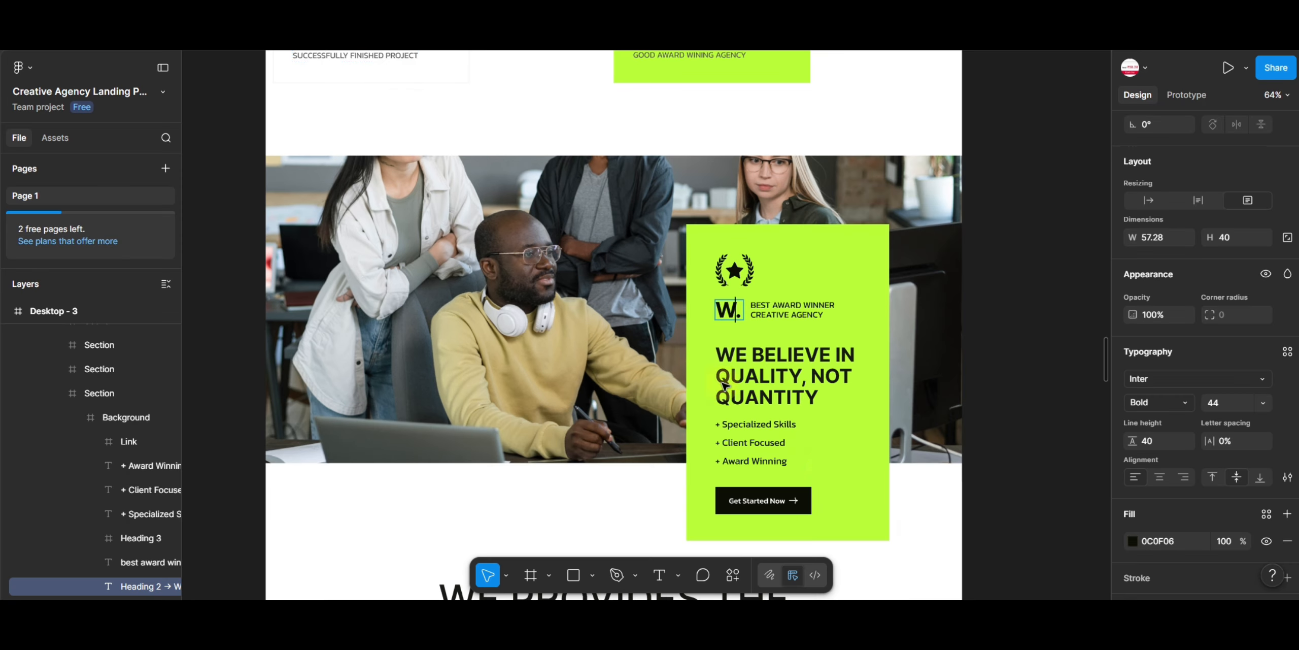
click(770, 305)
key(ctrl+a)
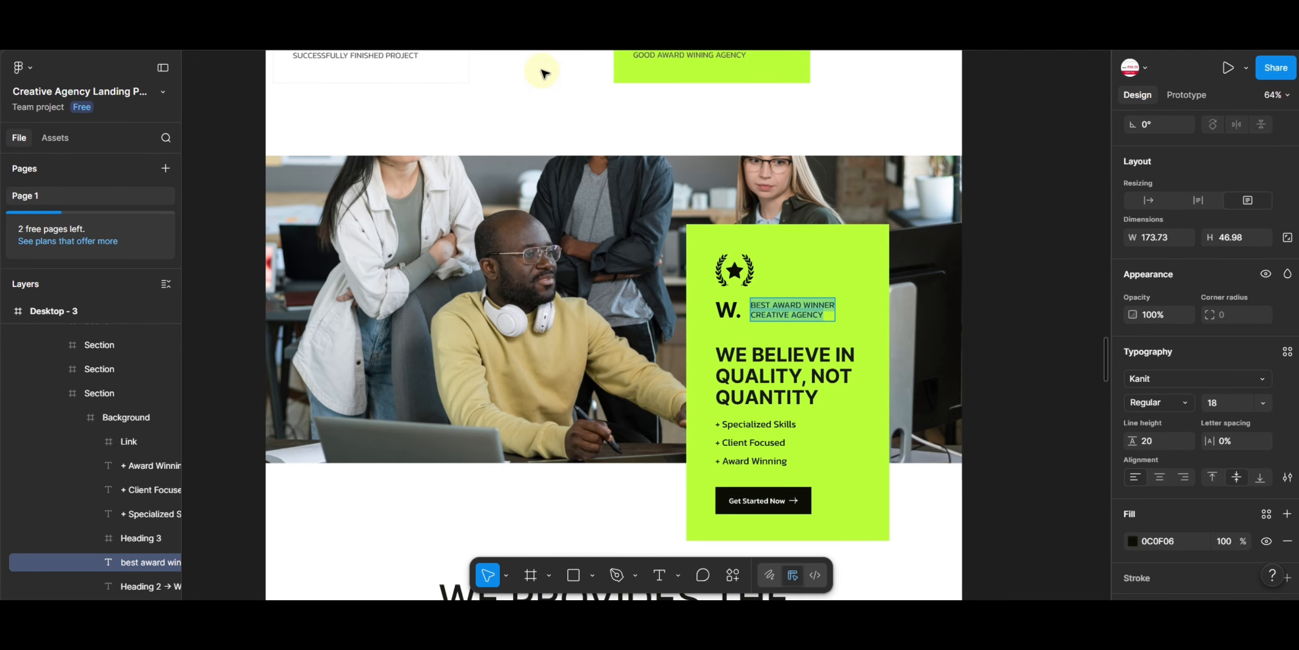
key(alt+Tab)
click(65, 281)
key(ctrl+a)
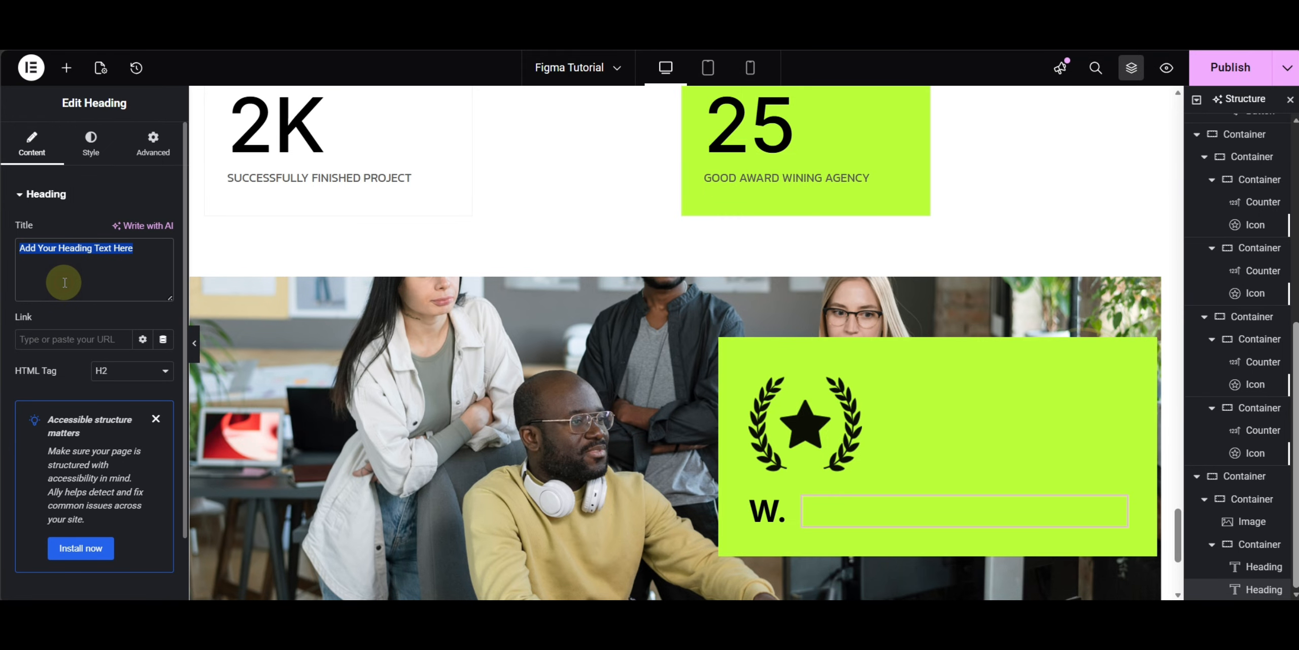
text(best award winner creative agency)
click(109, 370)
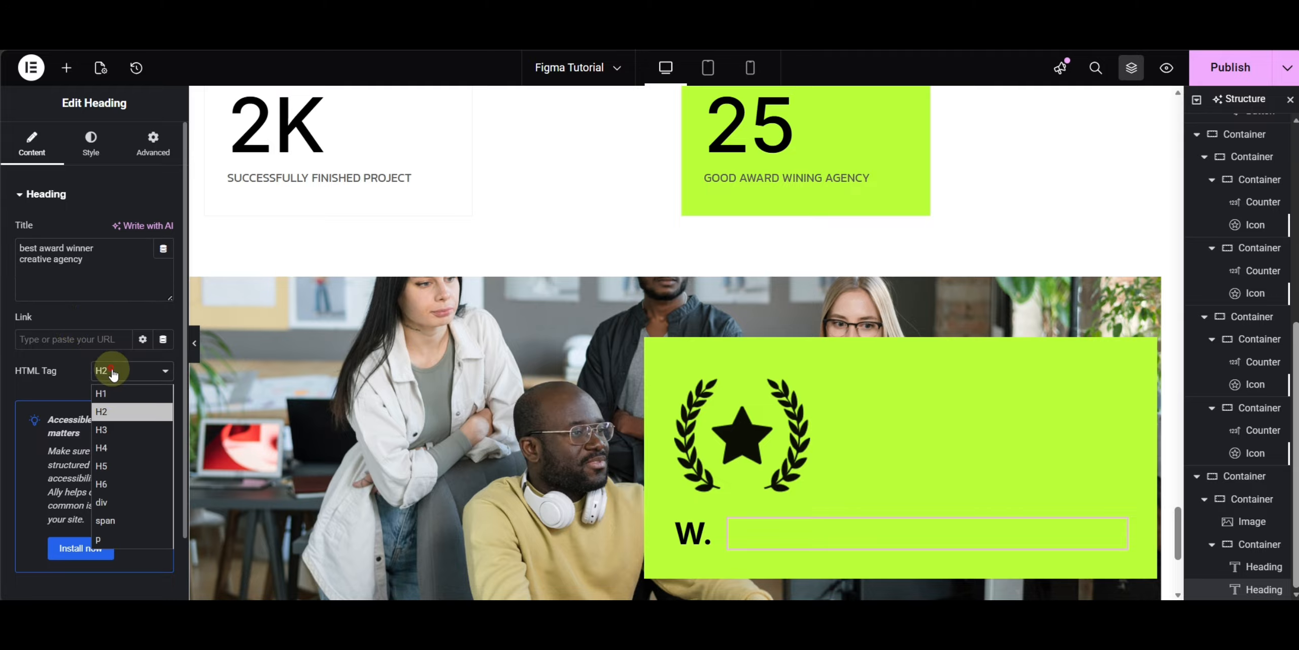
click(123, 510)
Step: Apply the Secondary global font and the black global text color to the award winner heading
click(91, 144)
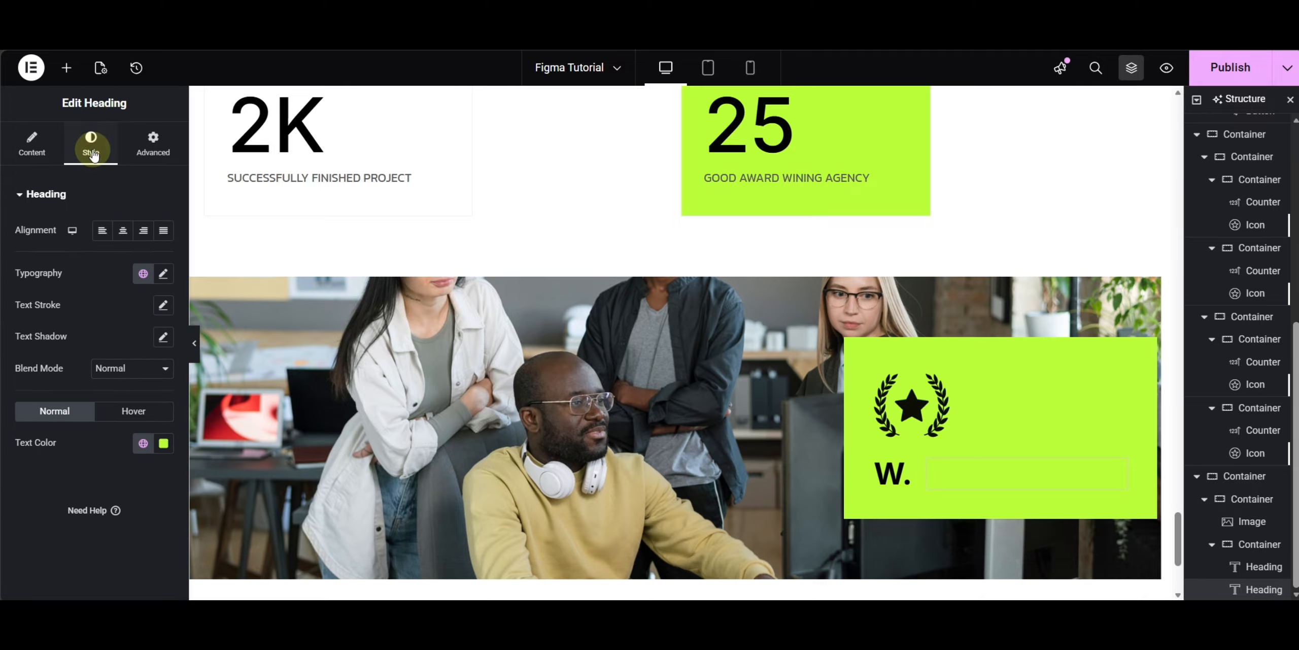
click(143, 273)
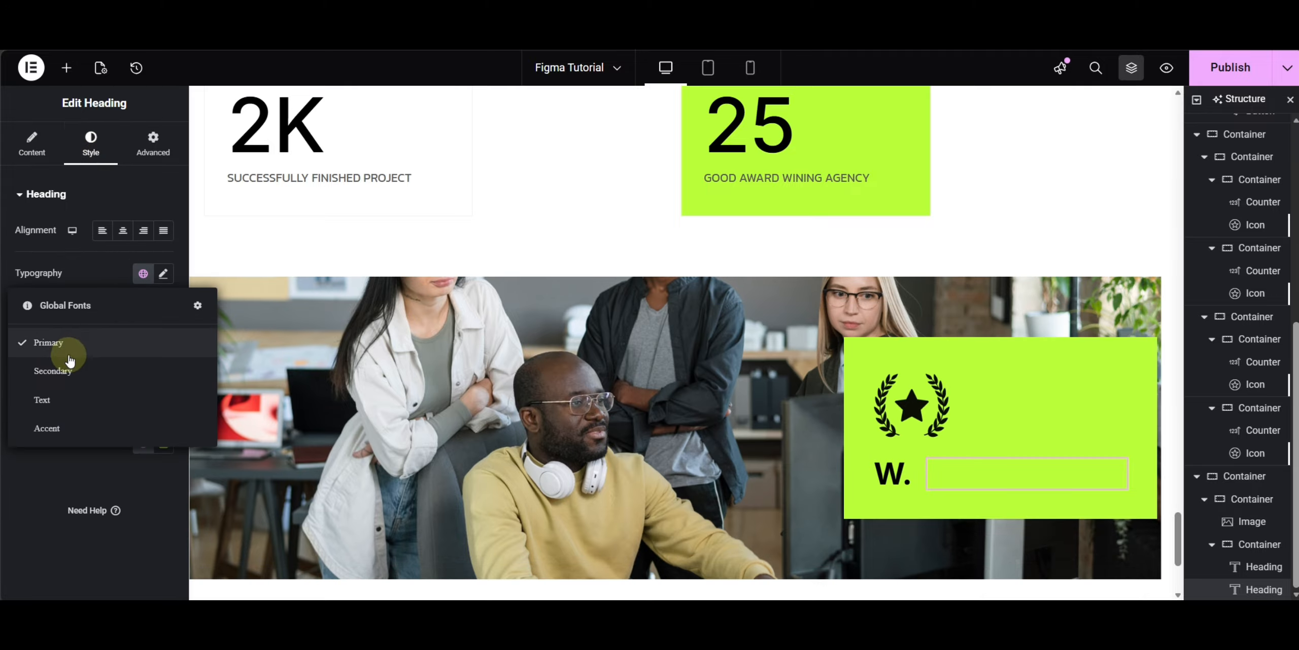
click(58, 369)
click(144, 443)
click(71, 542)
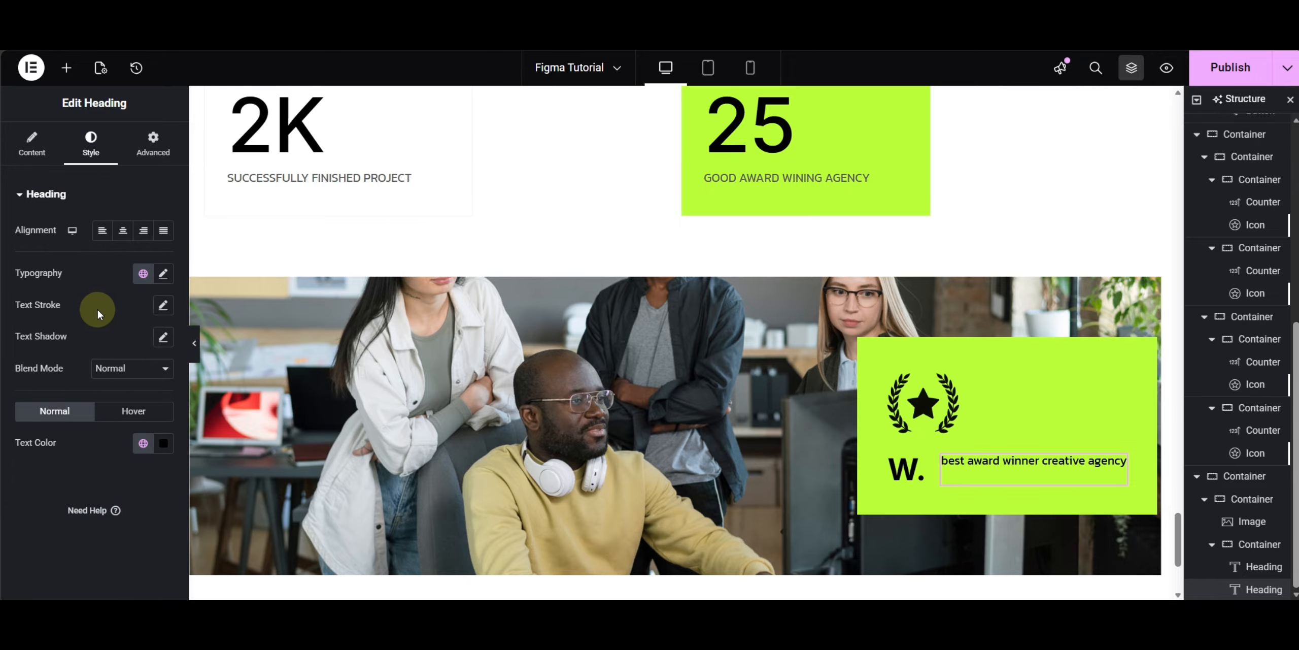
Step: Check the award winner text's typography in Figma and set the Elementor heading's text transform to Uppercase
click(345, 15)
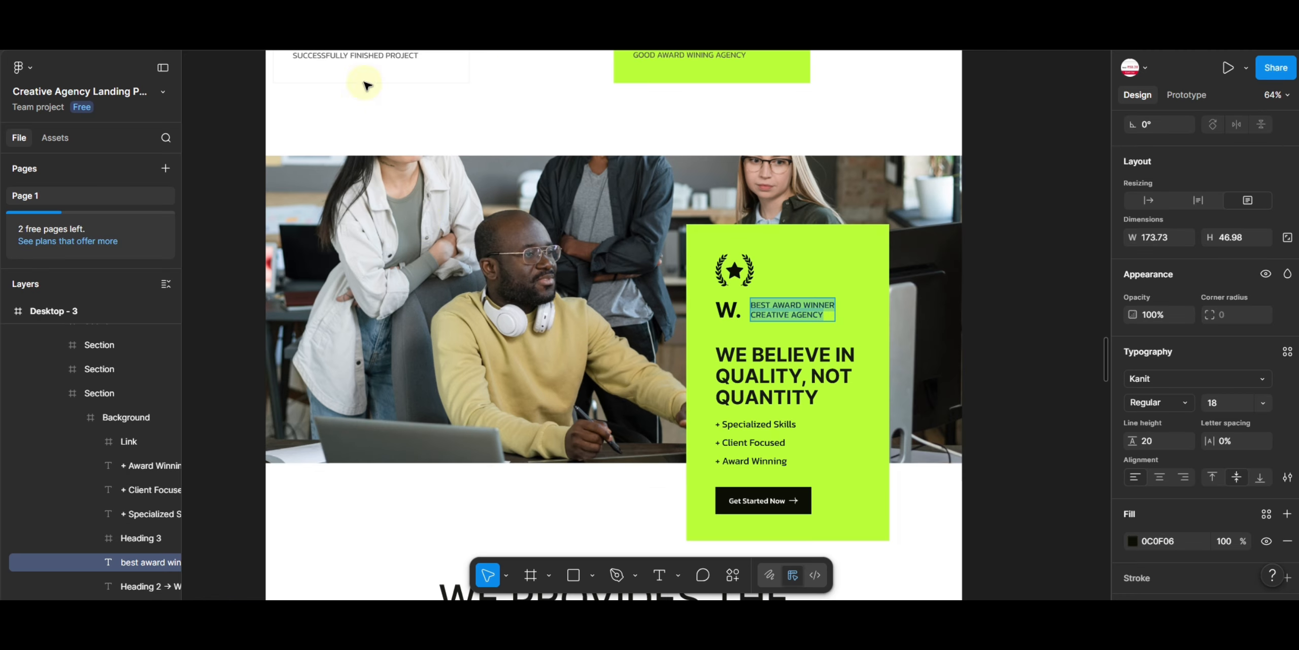
click(295, 21)
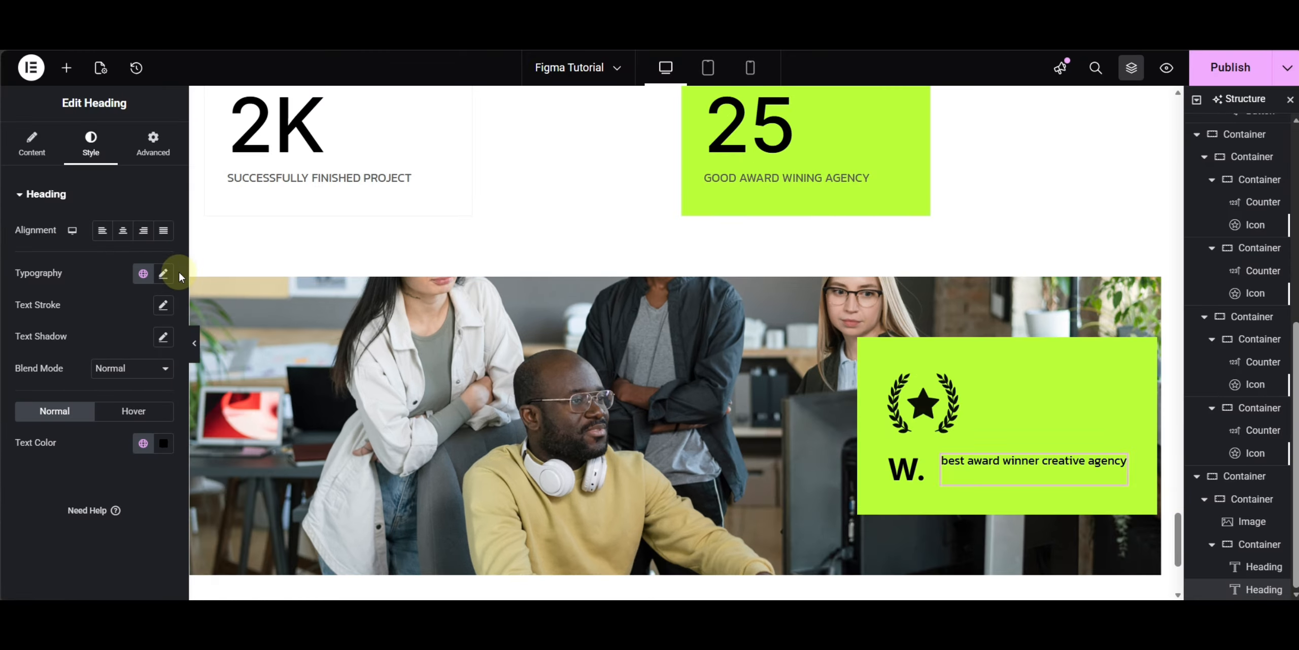
click(162, 279)
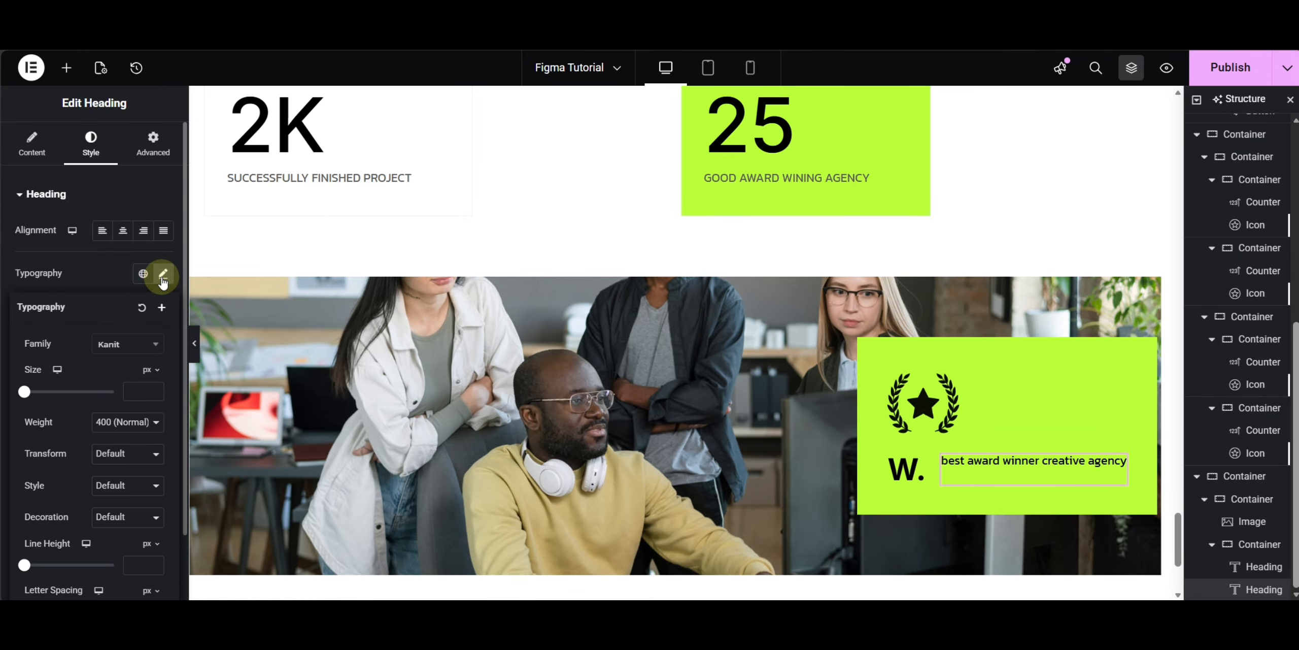
click(127, 422)
click(128, 421)
click(127, 453)
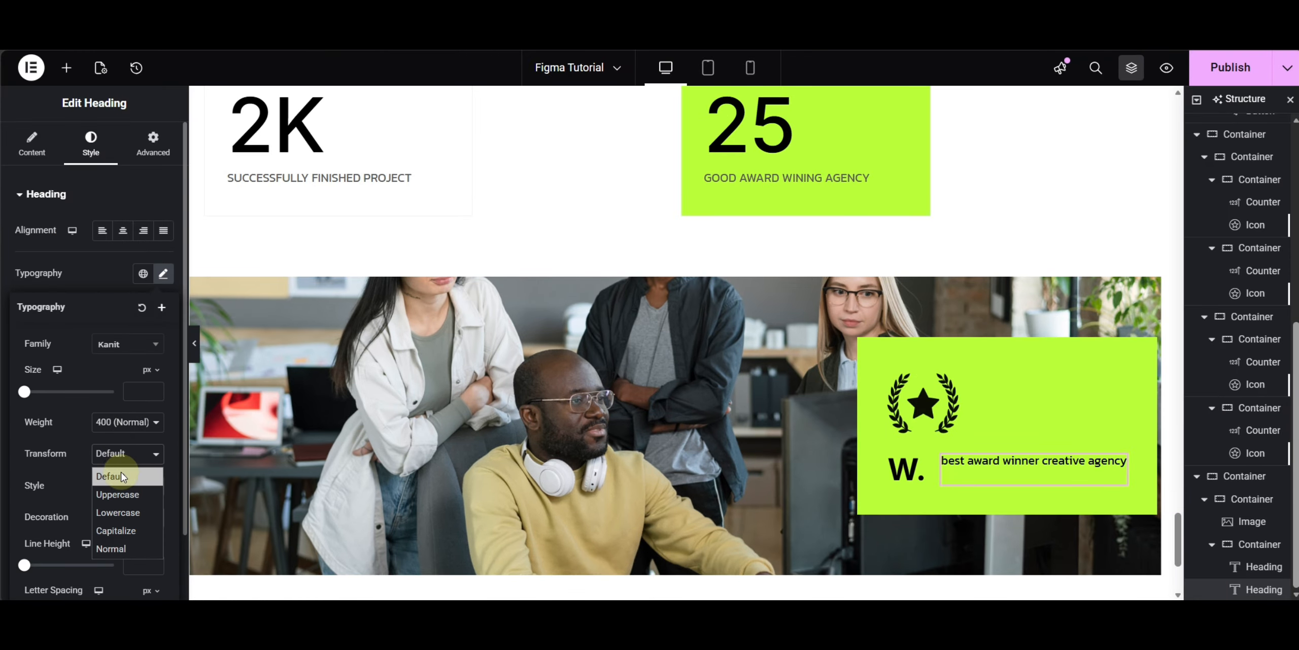
click(119, 495)
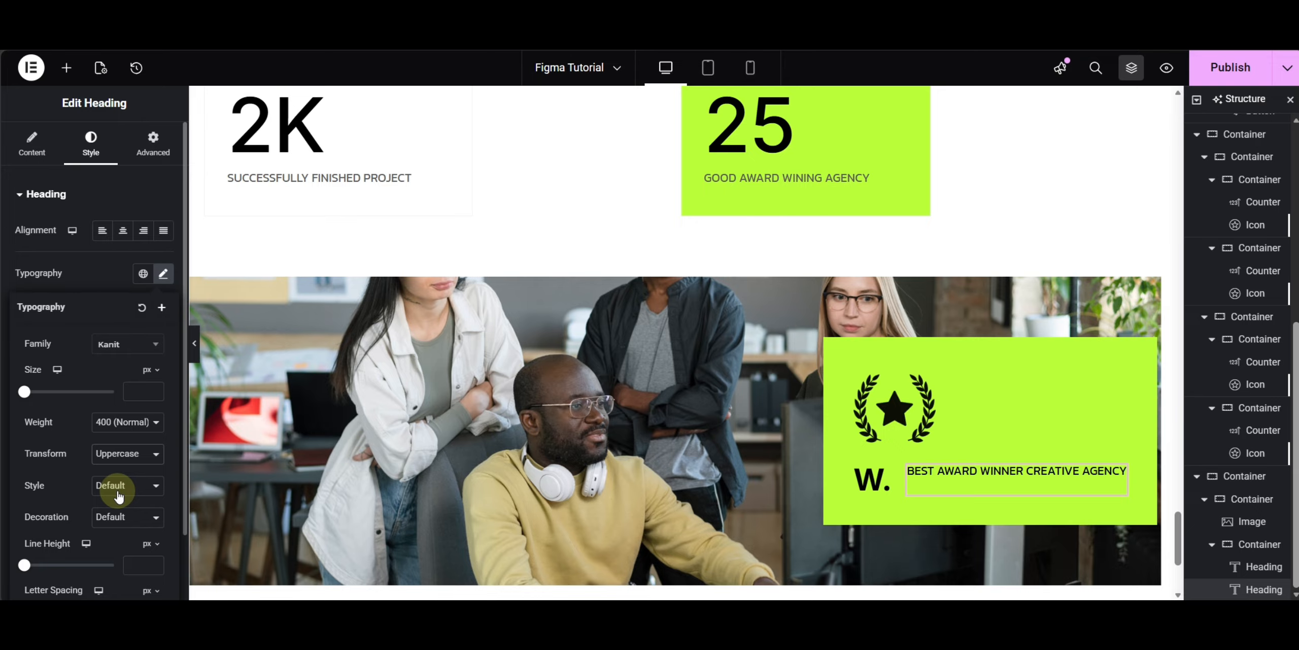
Step: Replace the line break after "best award winner" in the heading title with a <br> tag
click(31, 145)
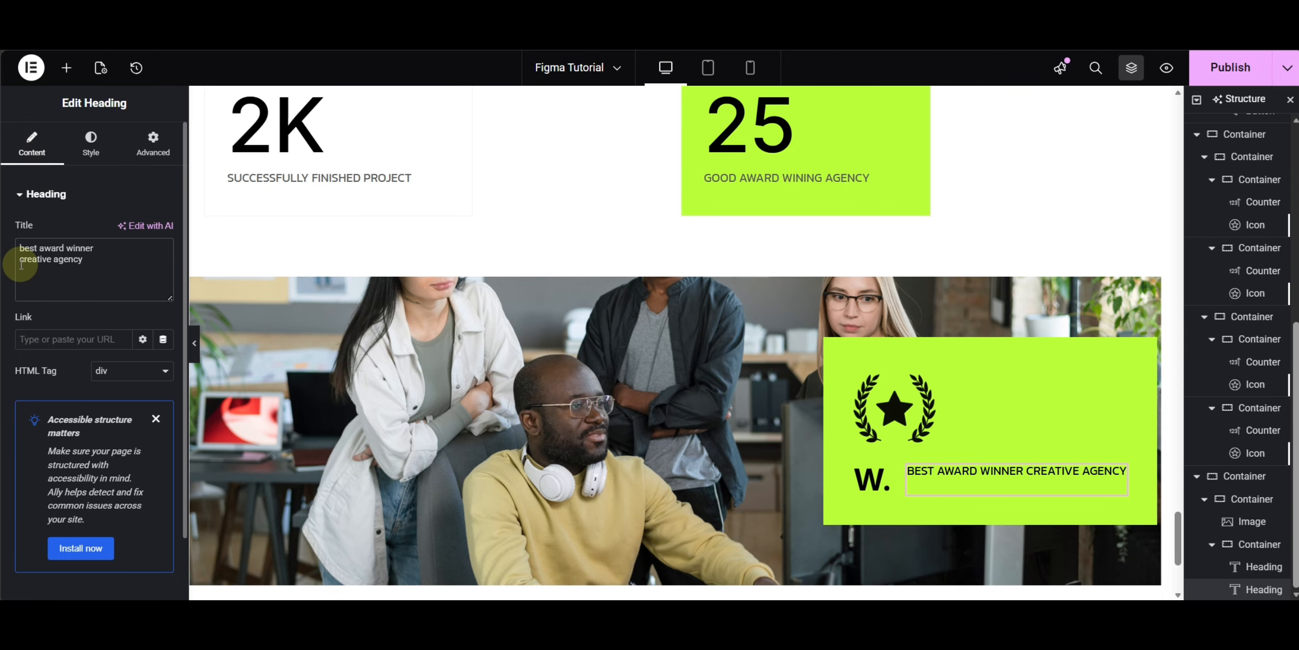
key(BackSpace)
text(<b)
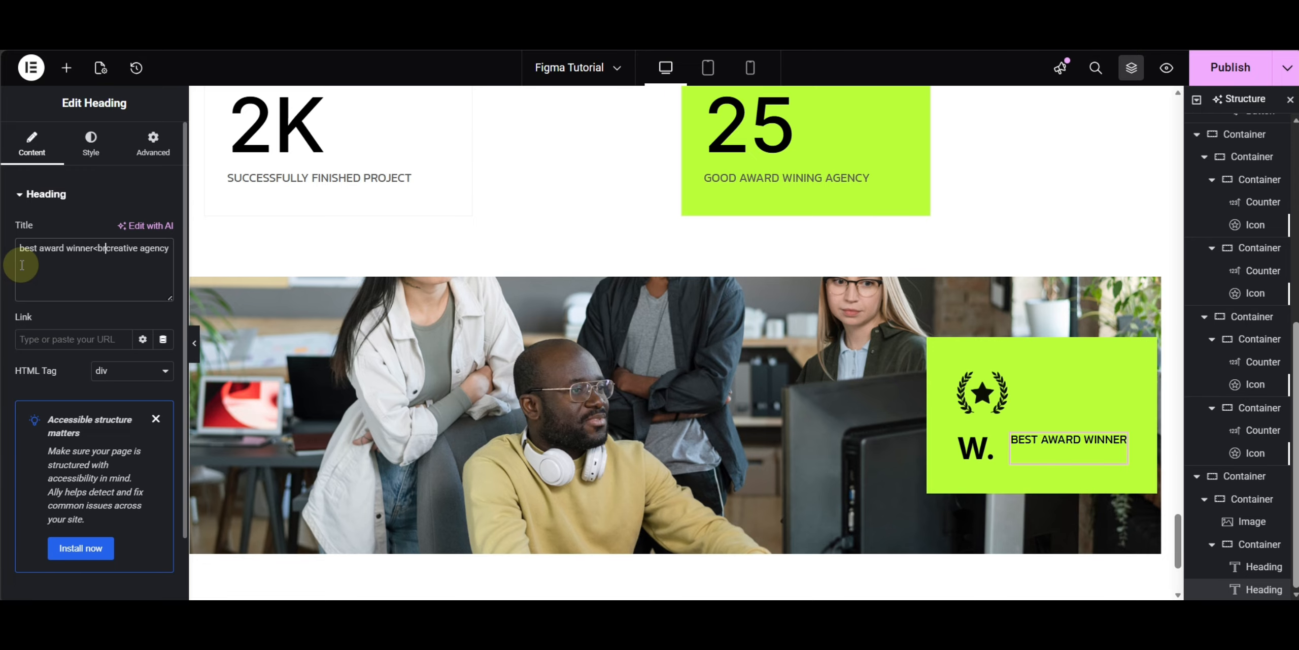
text(r>)
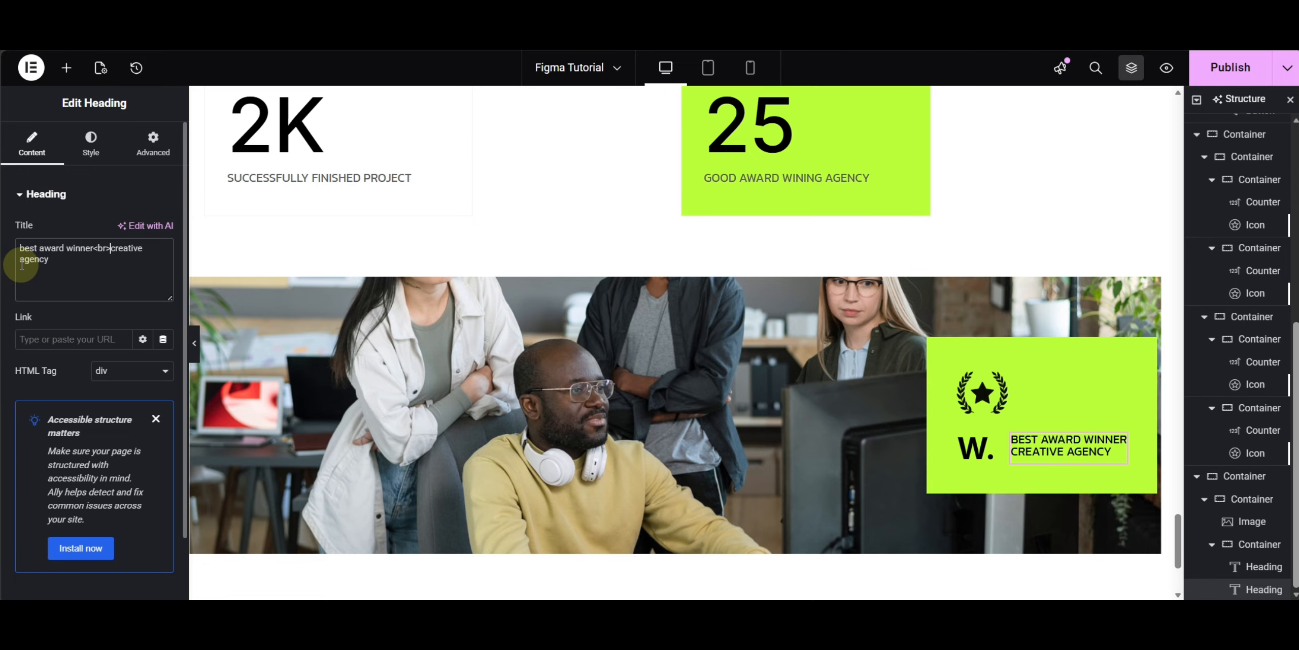
Step: Center-align the items of the container holding W. and the award winner heading, and set its gaps to 10 px
click(964, 439)
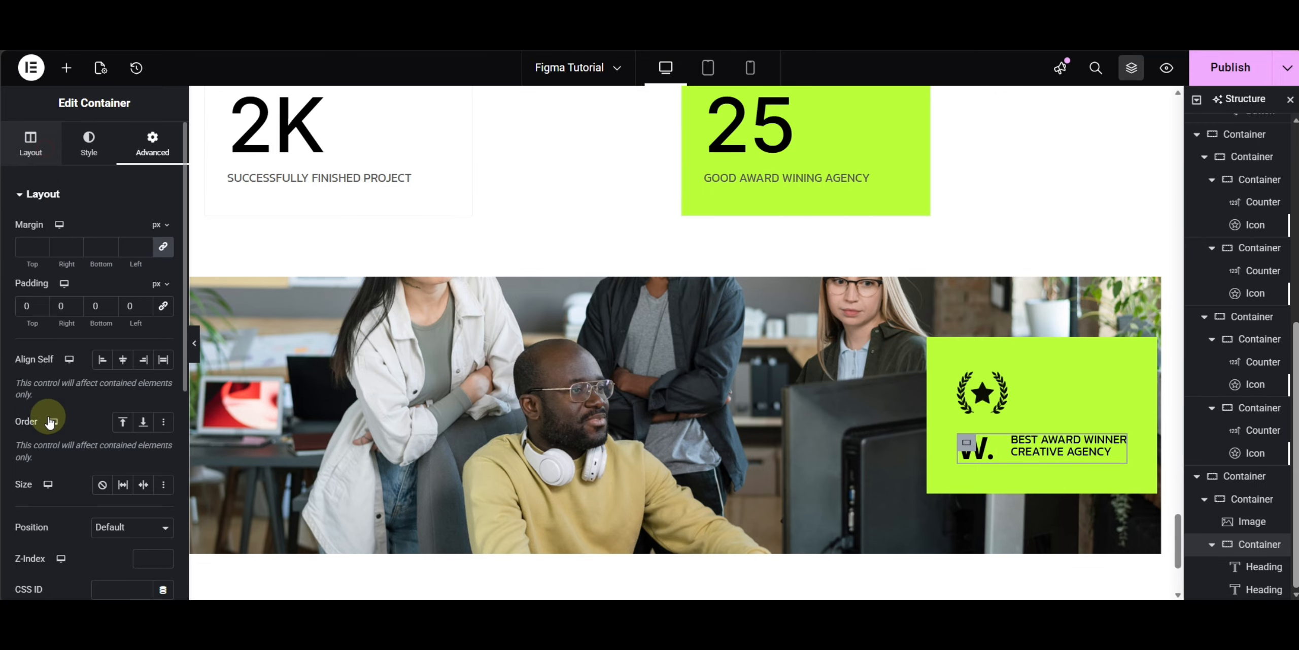
click(121, 531)
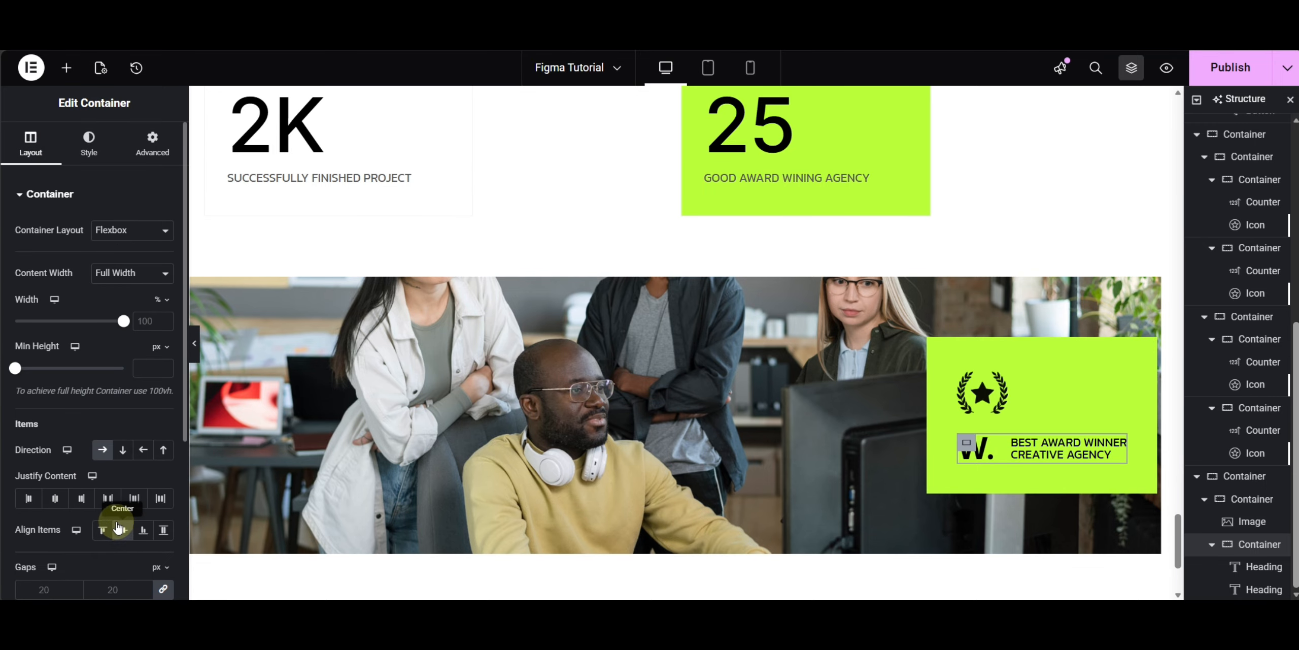
click(117, 587)
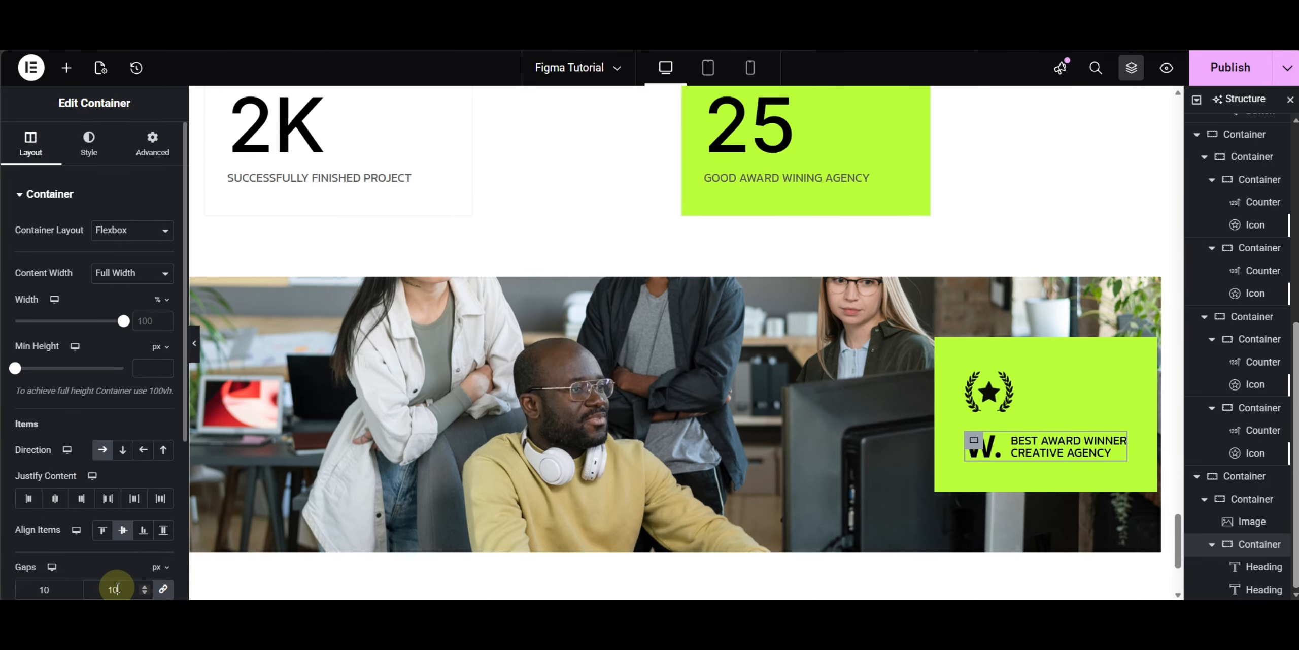
text(10)
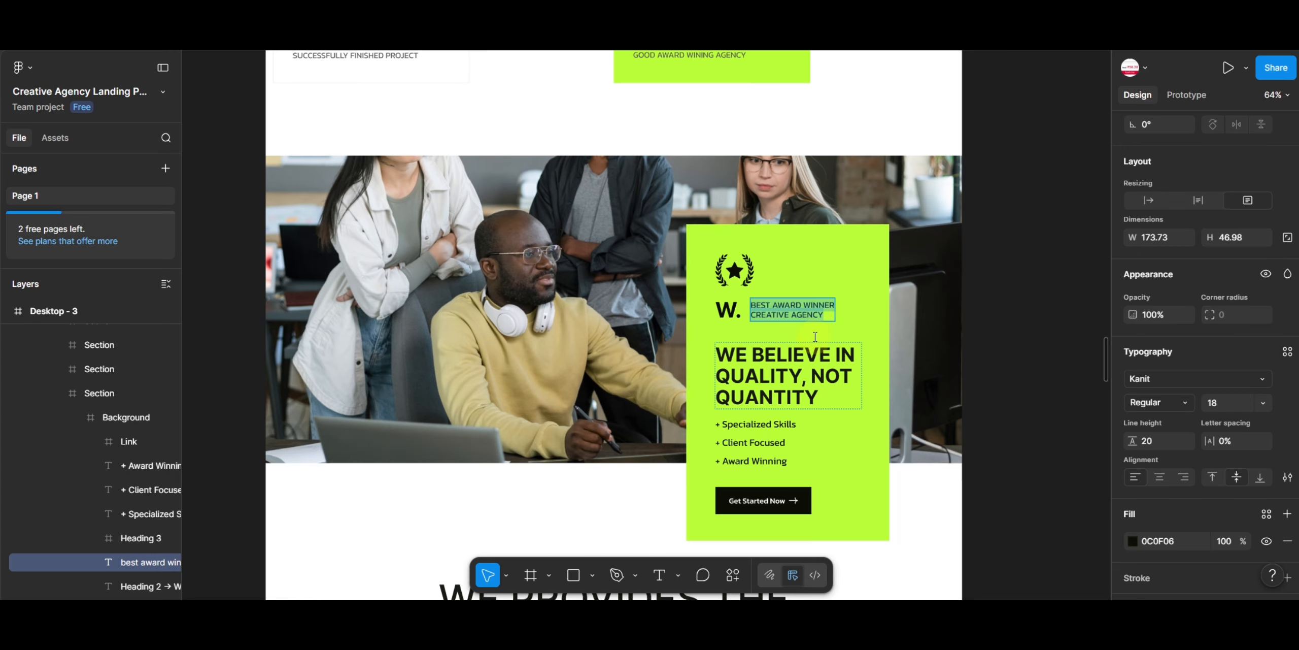
Step: Copy the "We believe in quality, not quantity" text from Figma and add a Text Editor widget to Elementor's green card
click(786, 375)
key(ctrl+a)
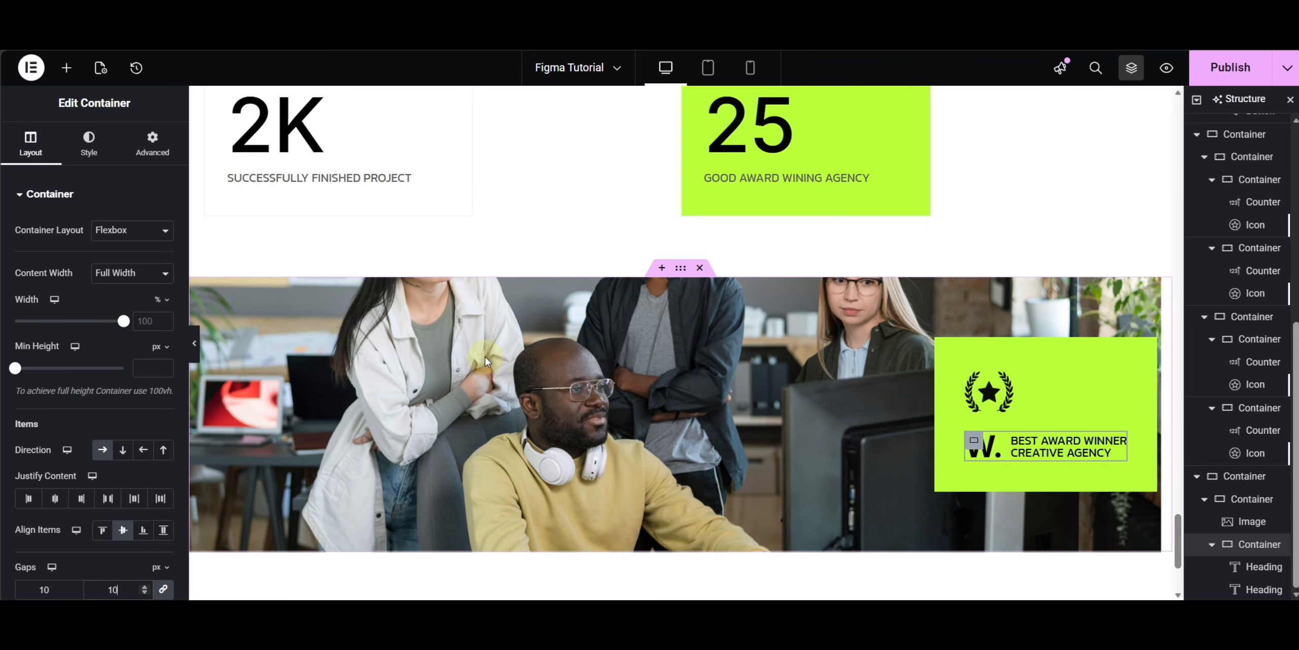
click(77, 69)
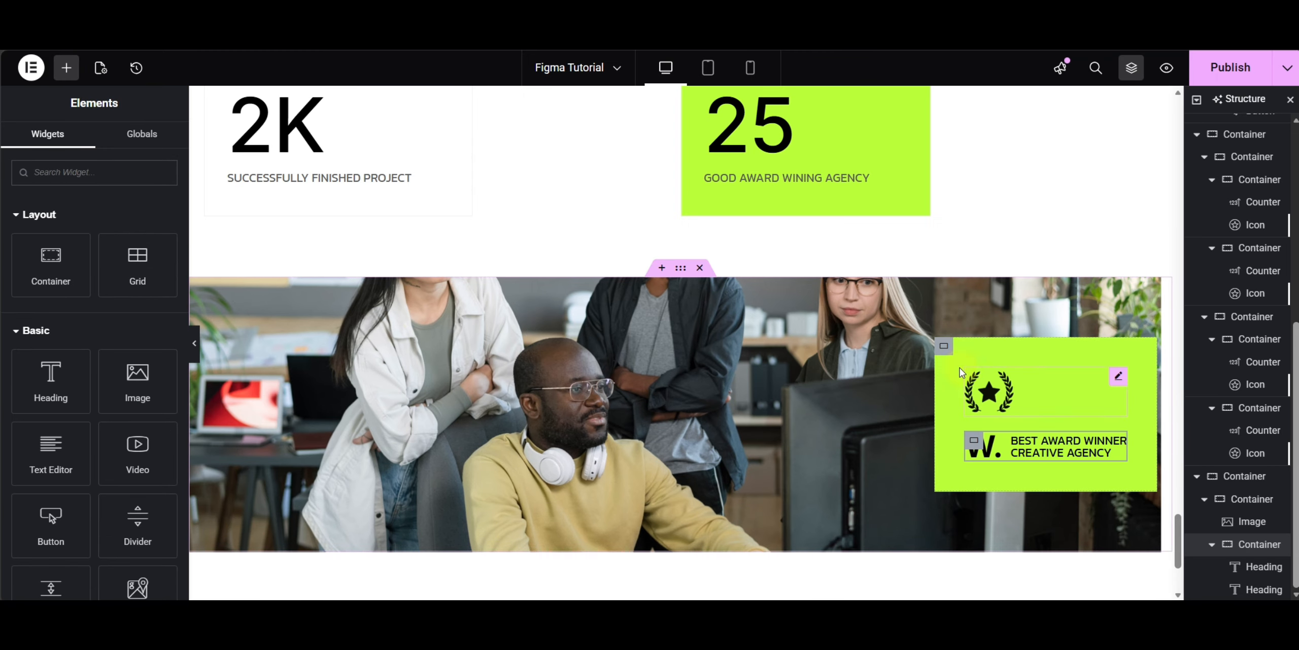
click(945, 349)
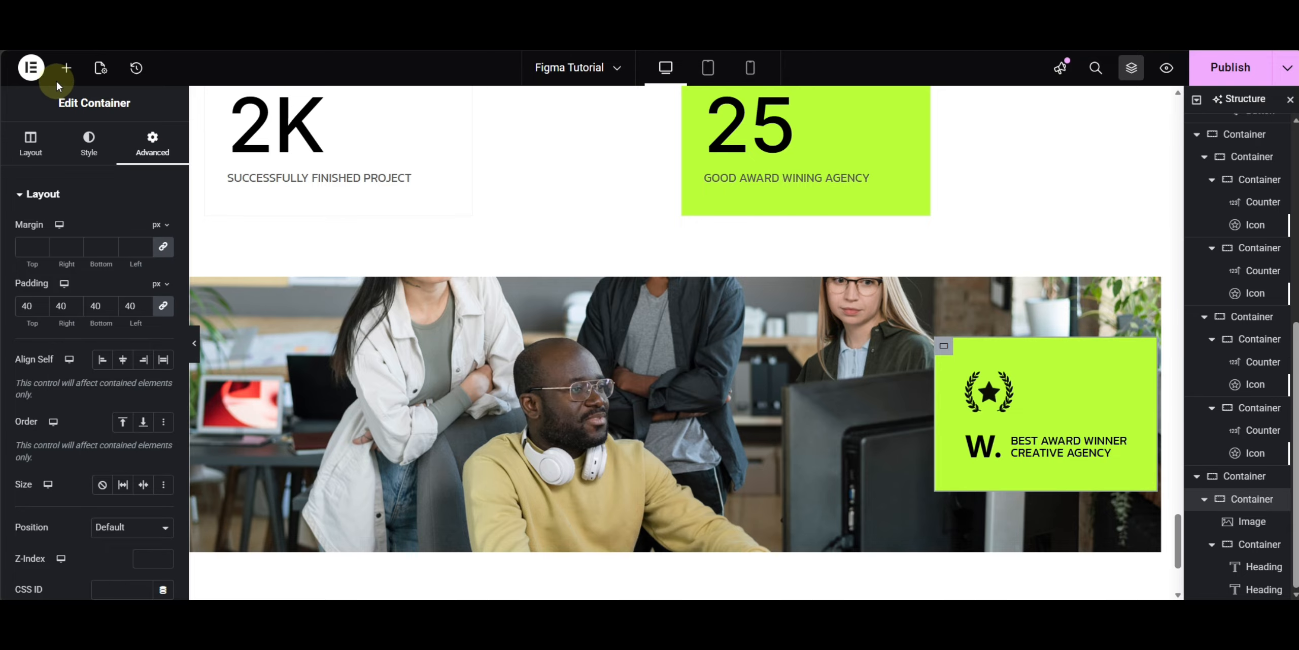
click(66, 67)
click(49, 447)
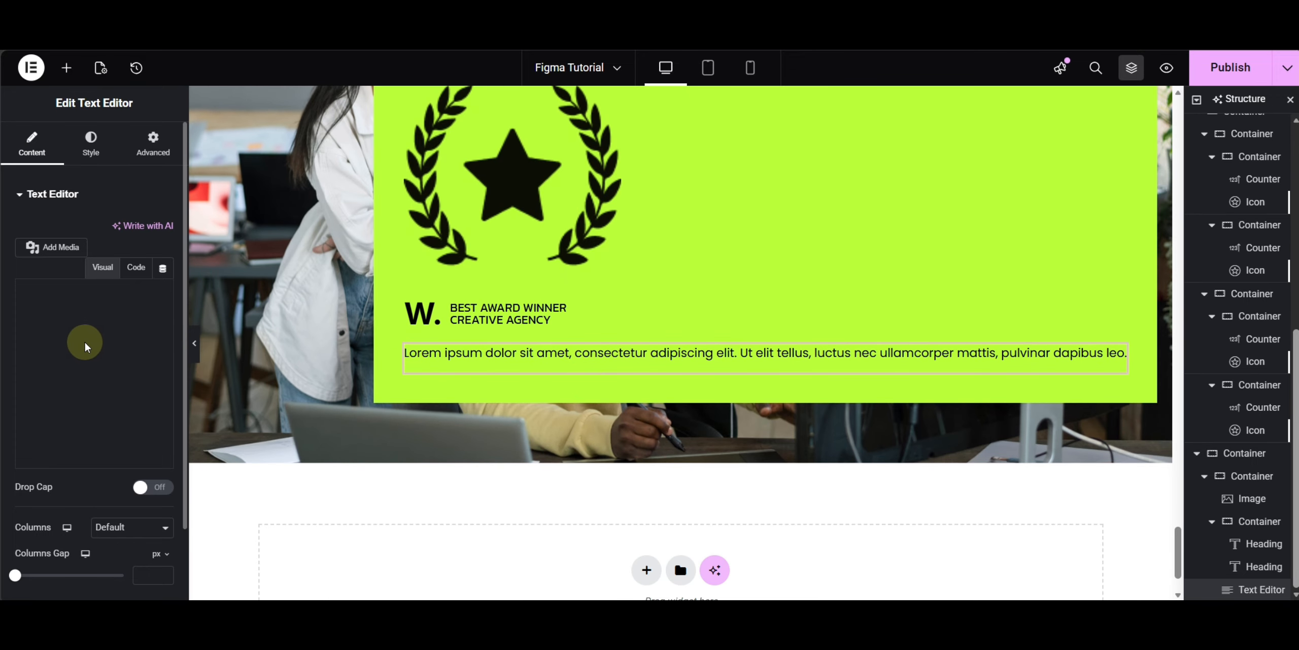
Step: Replace the new text widget's placeholder content with "We believe in quality, not quantity"
click(98, 482)
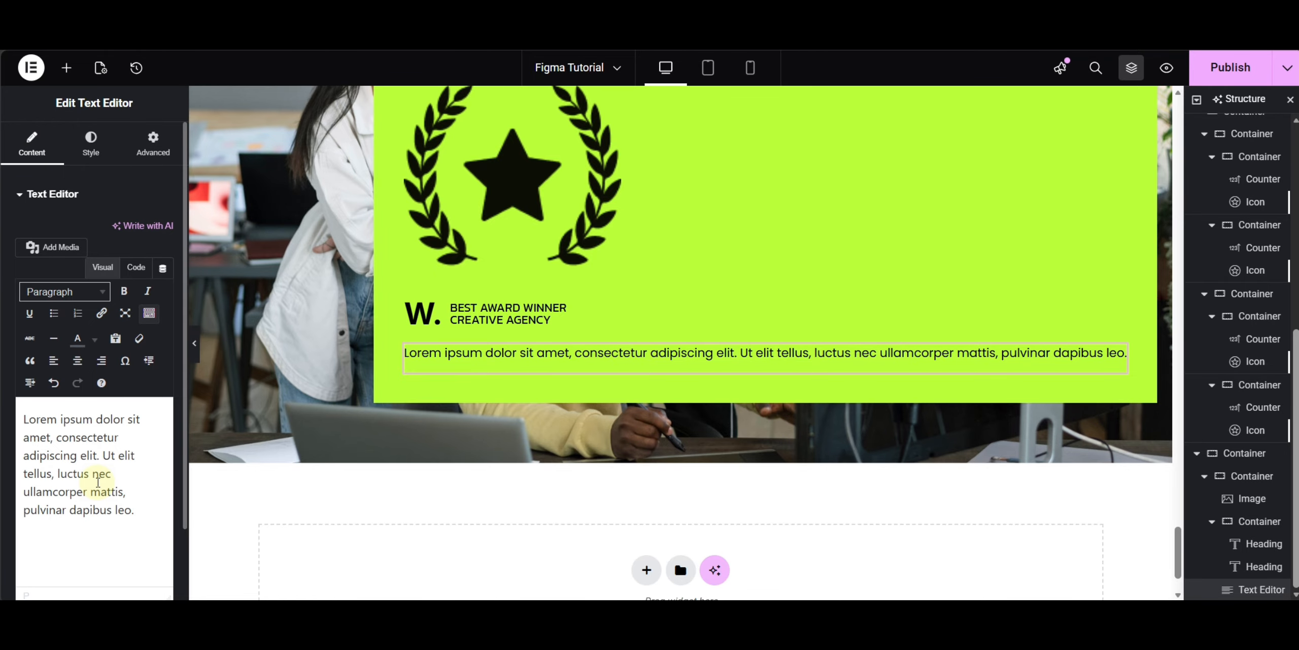
key(ctrl+a)
text(We believe in quality, not quantity)
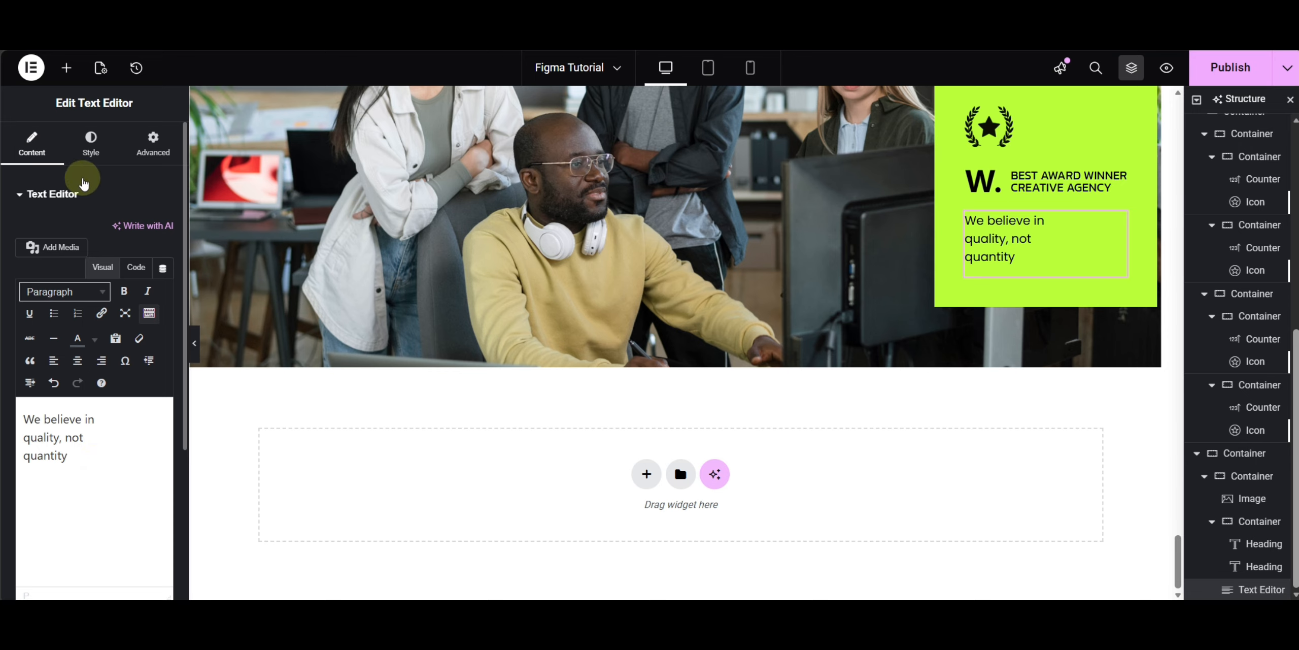
Step: Apply the Primary global font to the quality text and set its weight to 700 (Bold) and size to 36 px
click(90, 144)
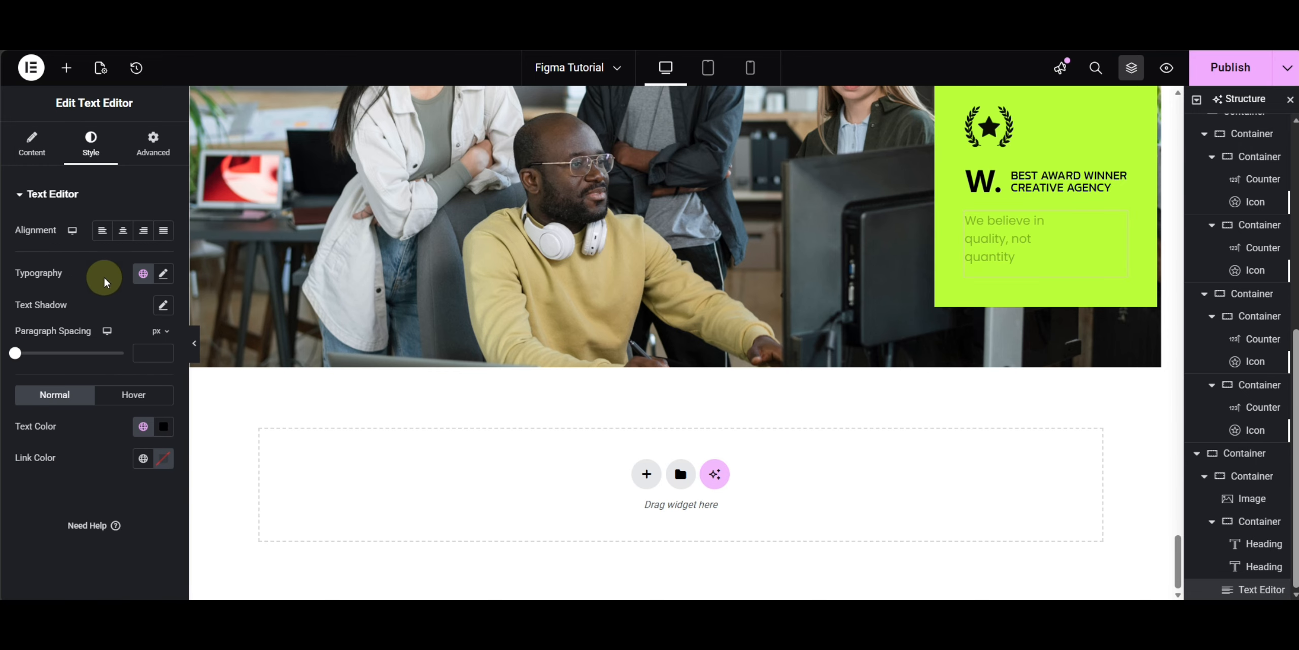
click(143, 274)
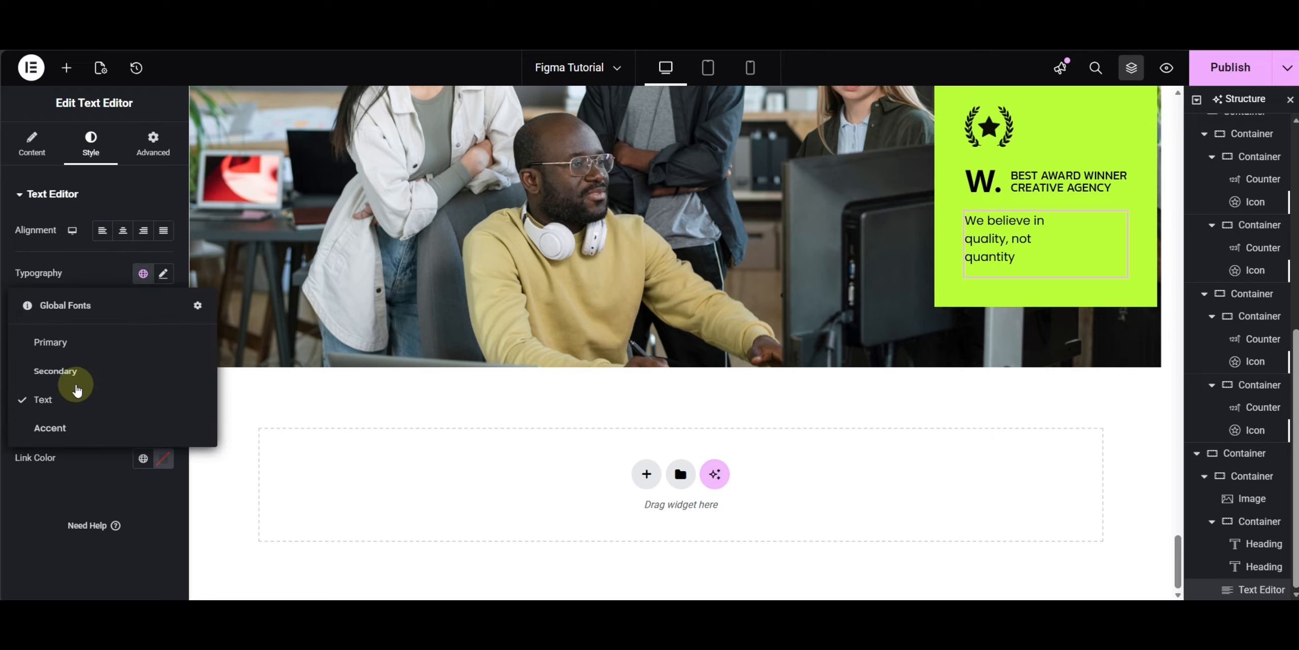
click(64, 341)
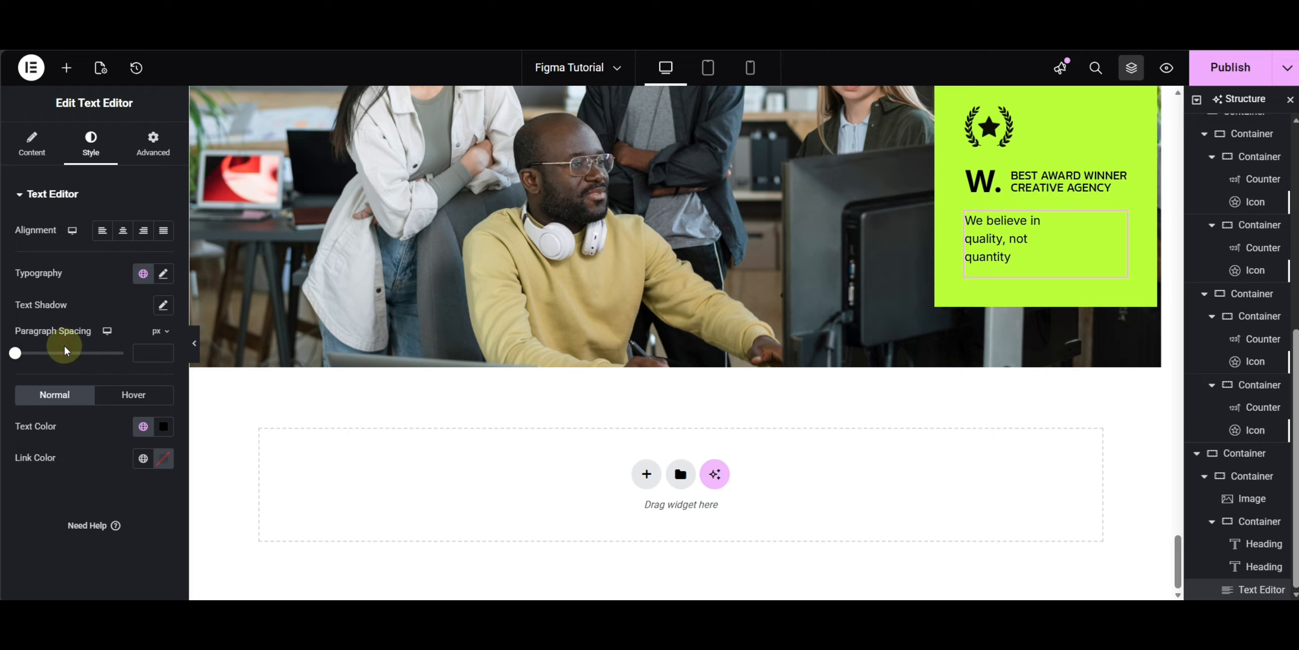
click(163, 275)
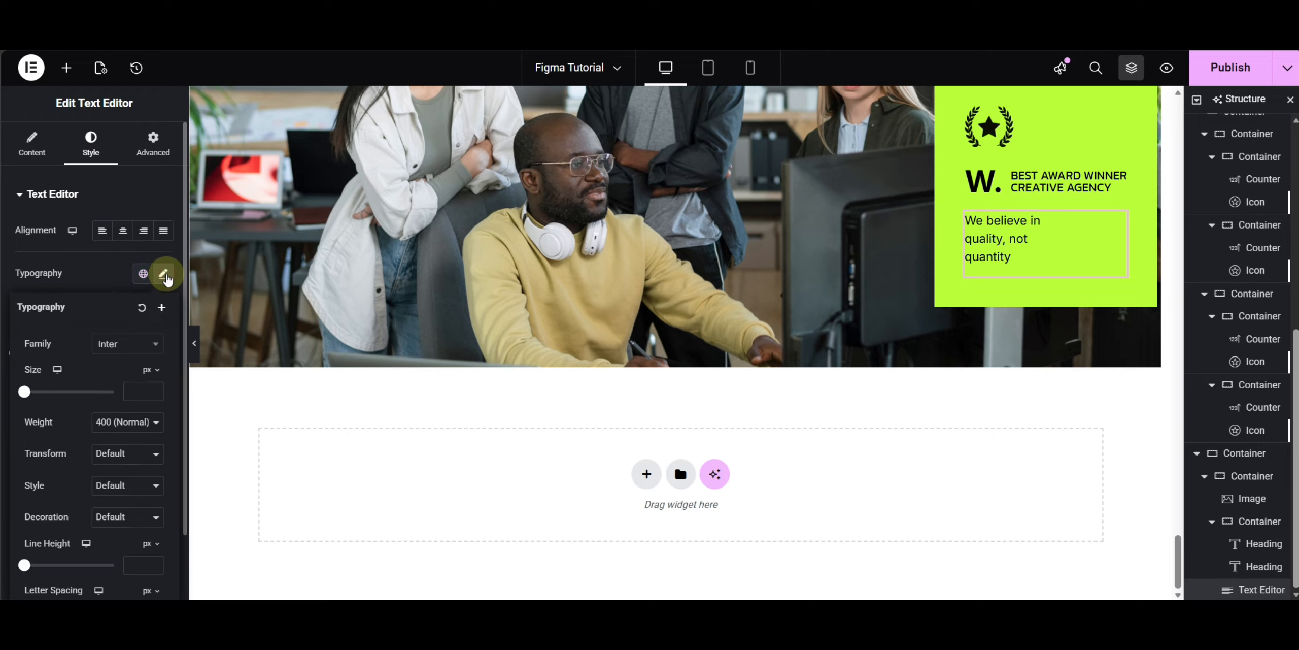
click(137, 434)
click(132, 319)
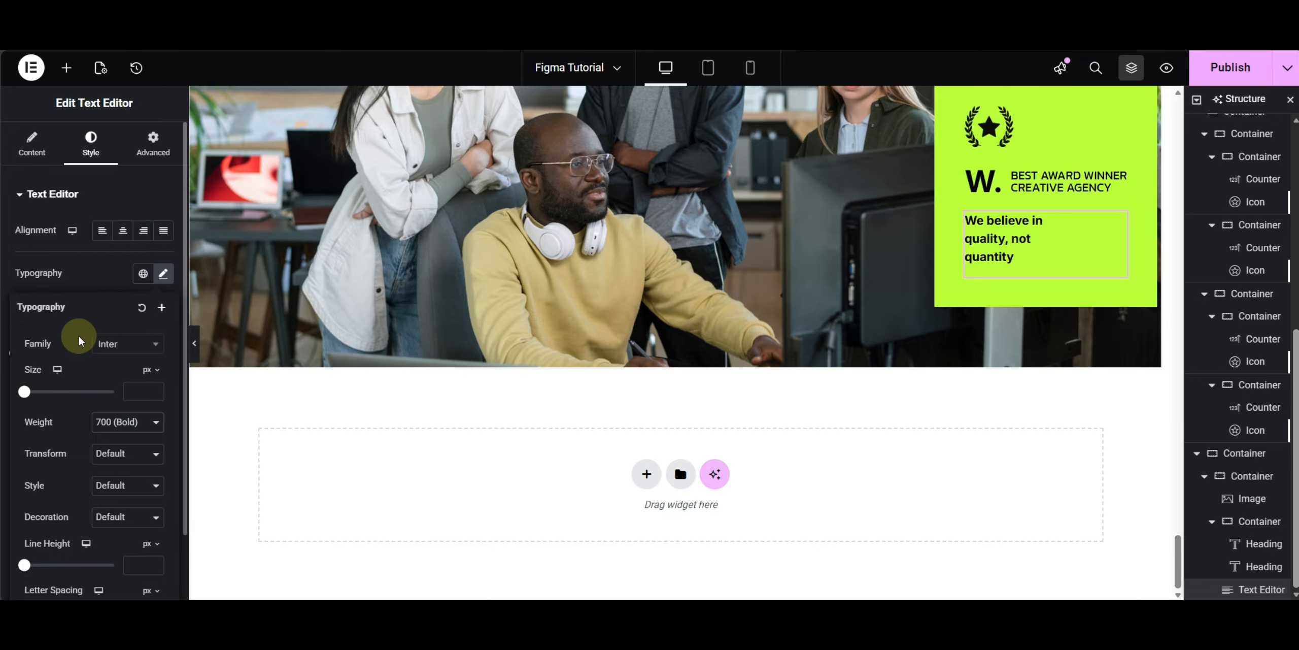
text(36)
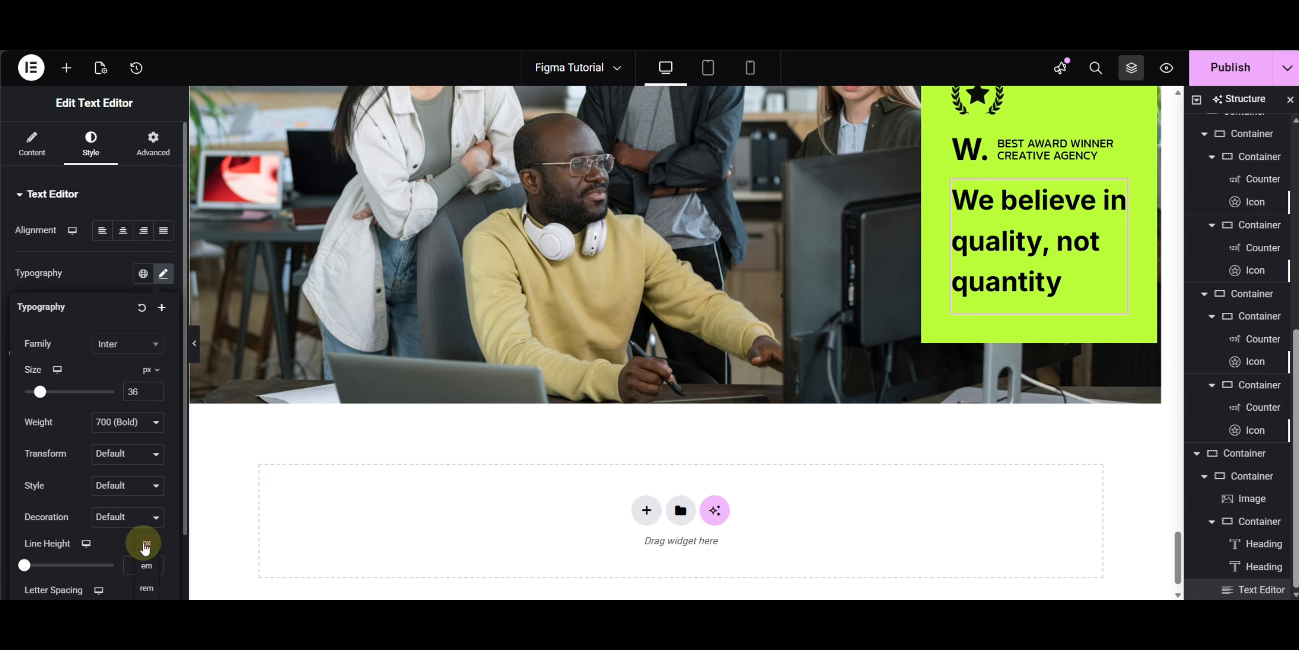
Step: Set the quality text's line height to 1.1 em, transform to Uppercase and paragraph spacing to 0
click(147, 565)
text(1.1)
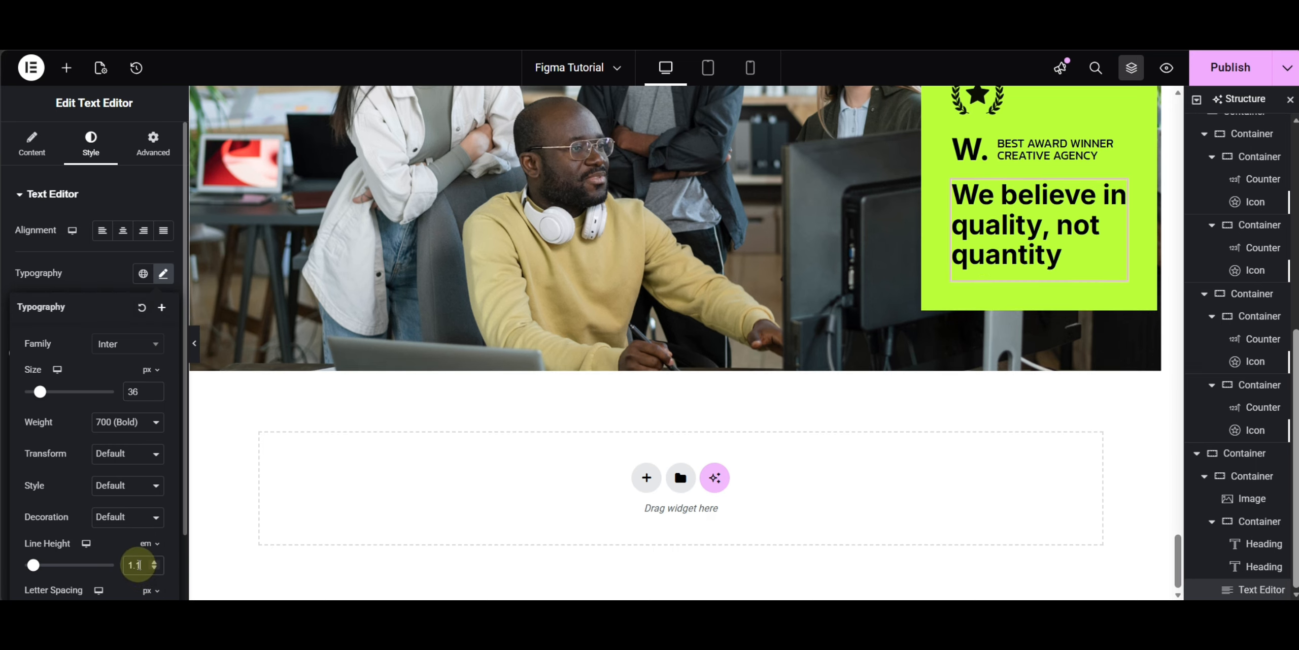
click(133, 453)
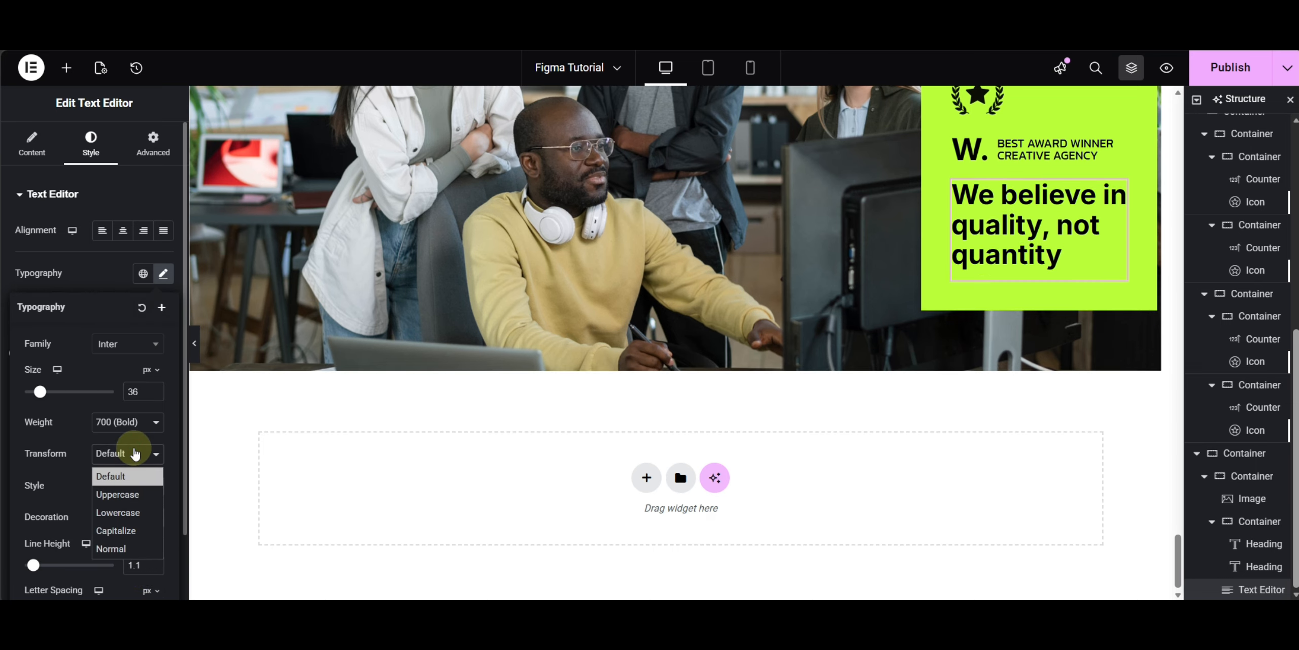
click(134, 493)
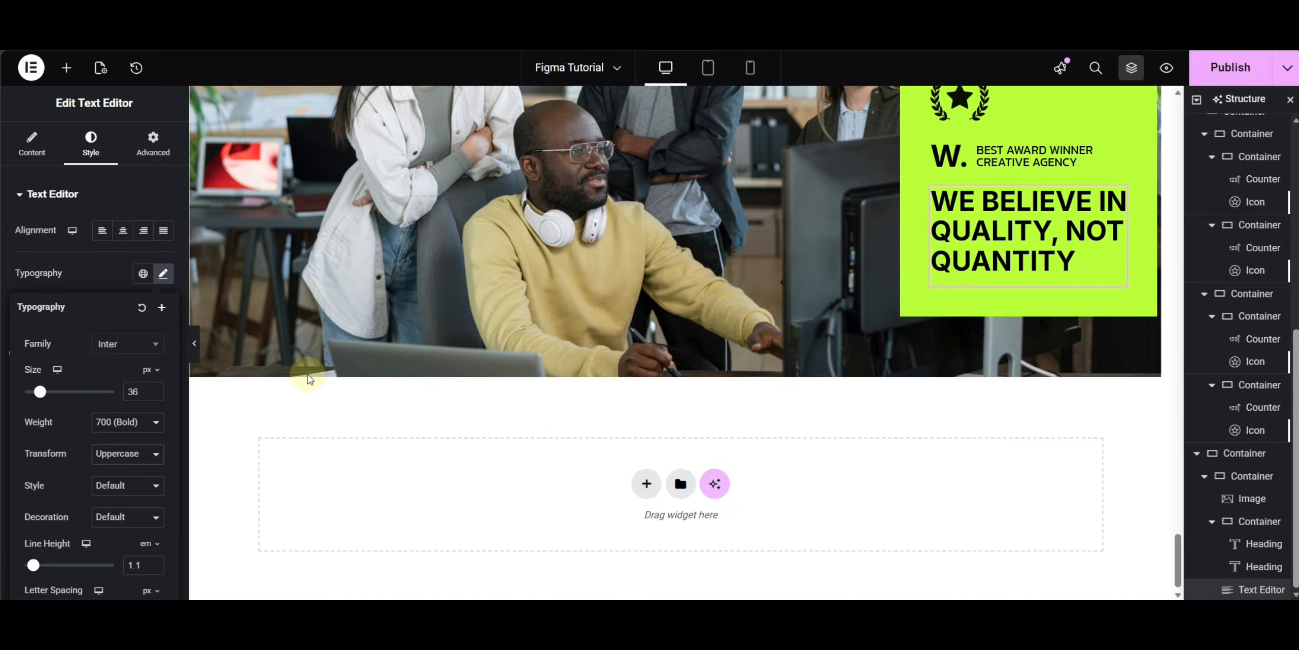
click(81, 275)
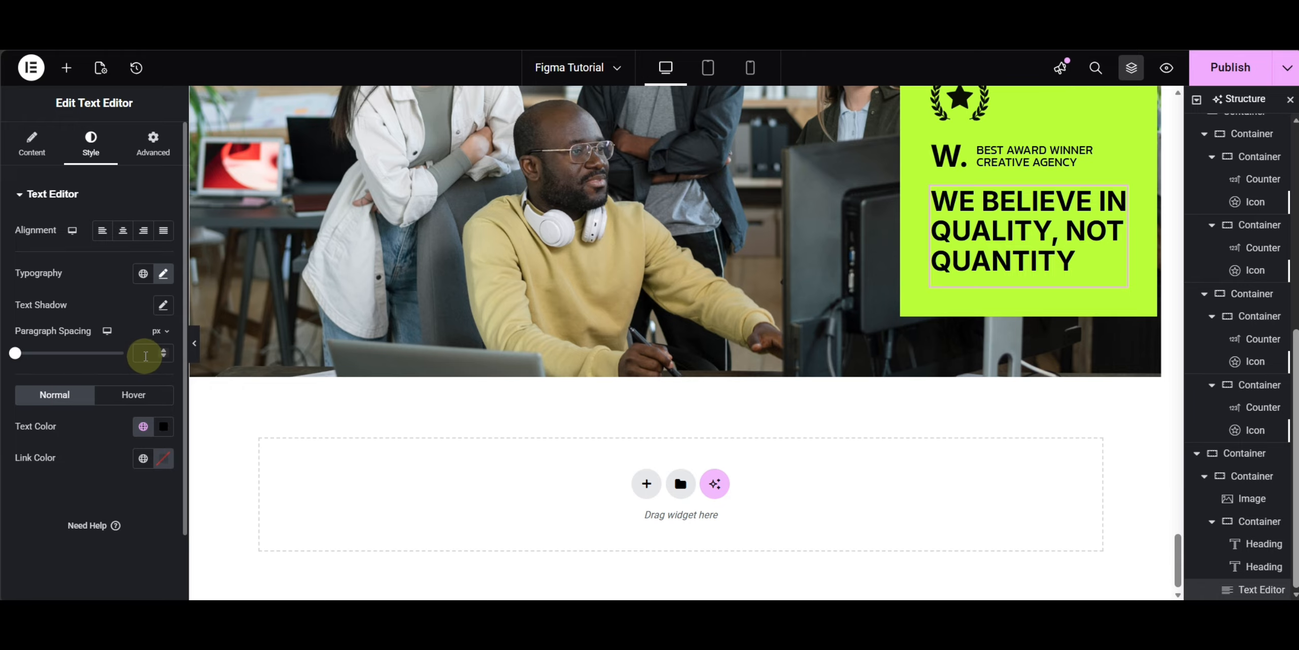
text(0)
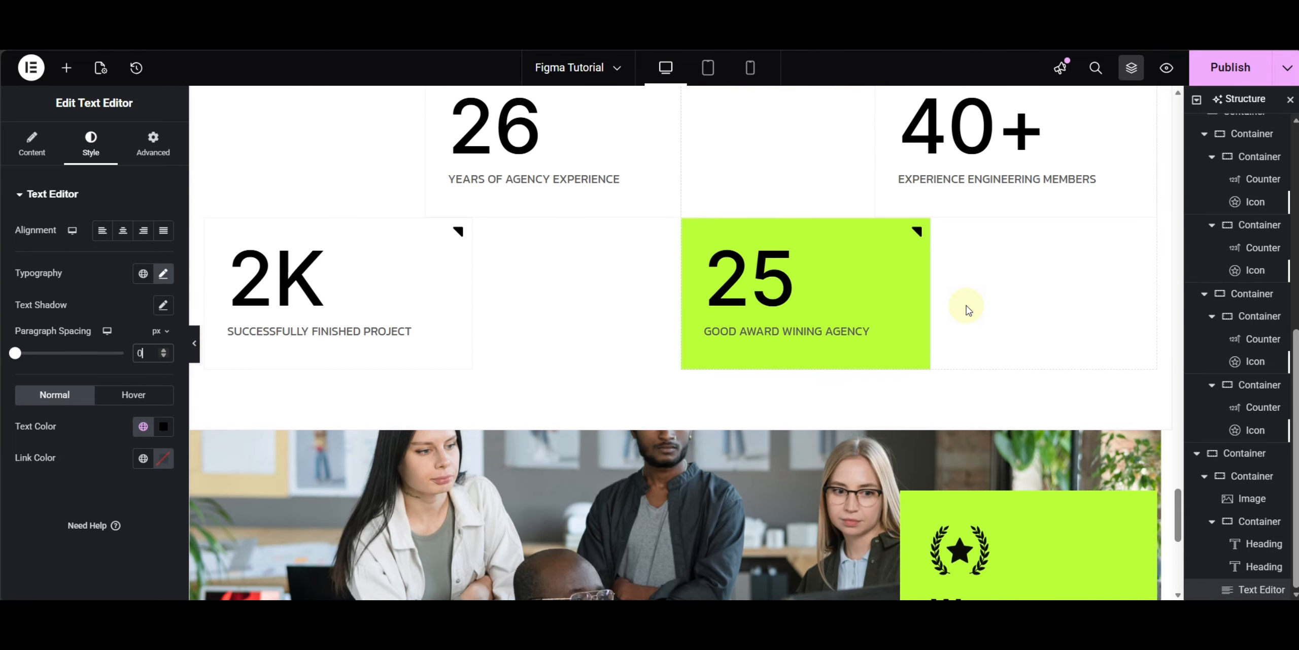
Step: Check the layout and padding settings of the outer container around the team photo and green card
scroll(967, 310, up, 3)
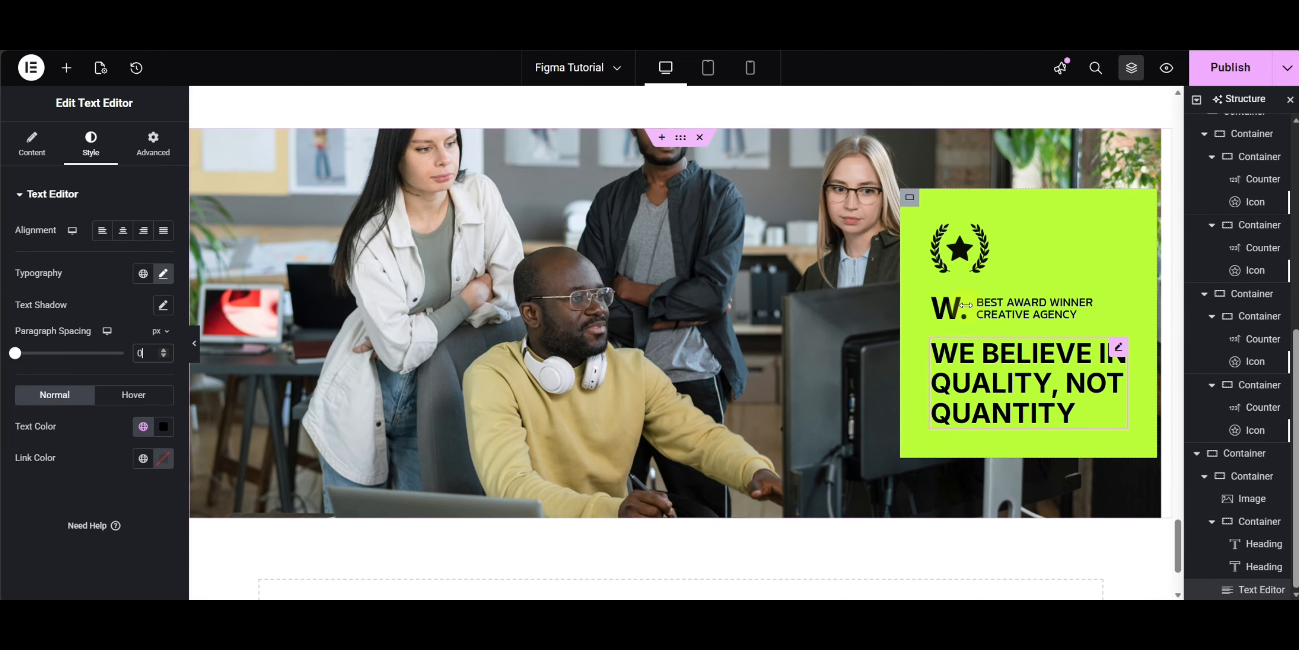
click(680, 138)
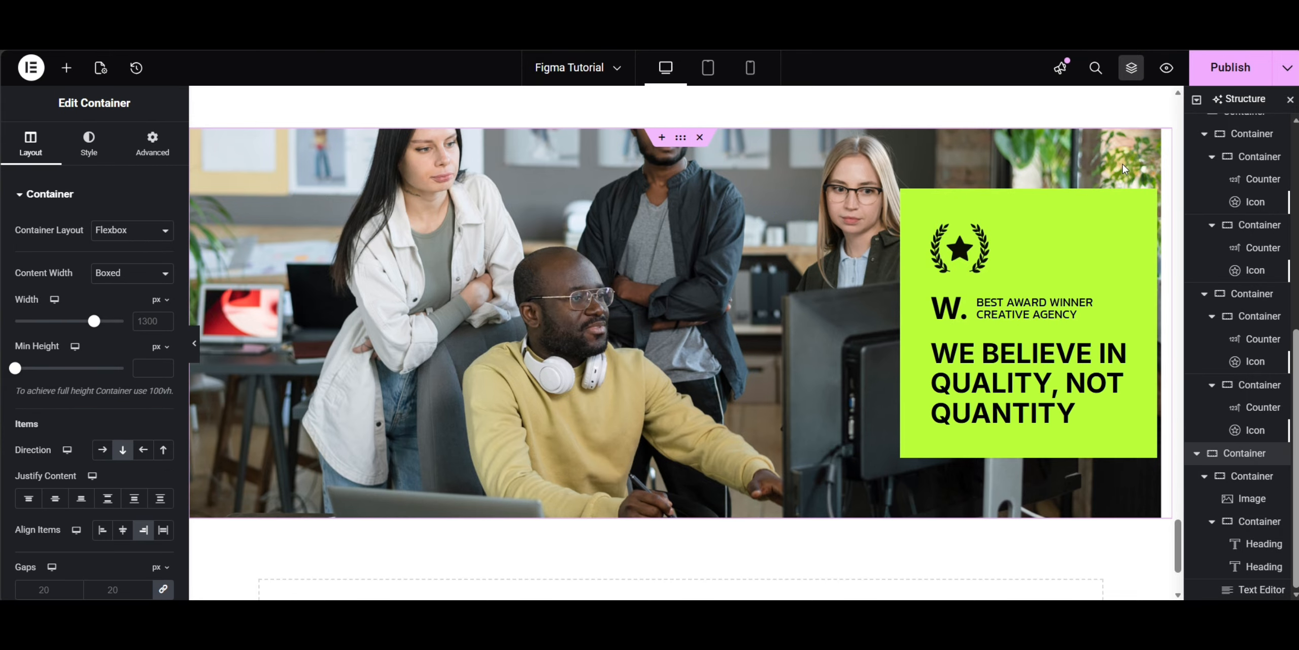
click(152, 138)
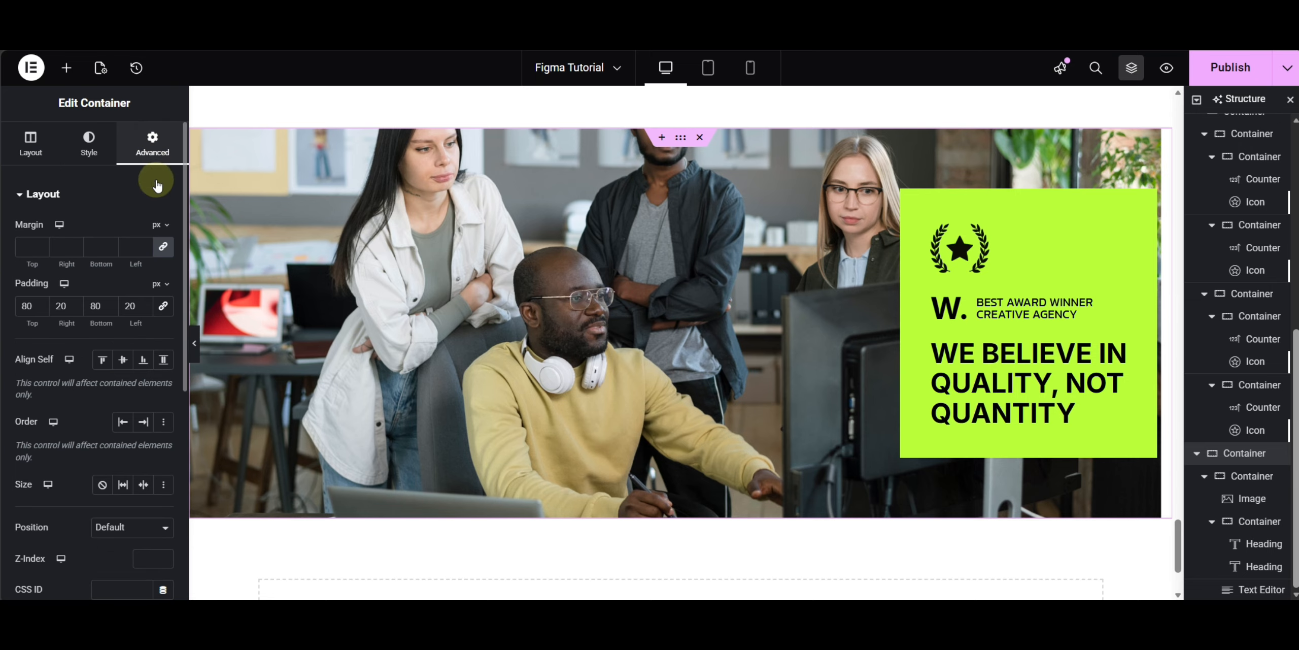
click(195, 345)
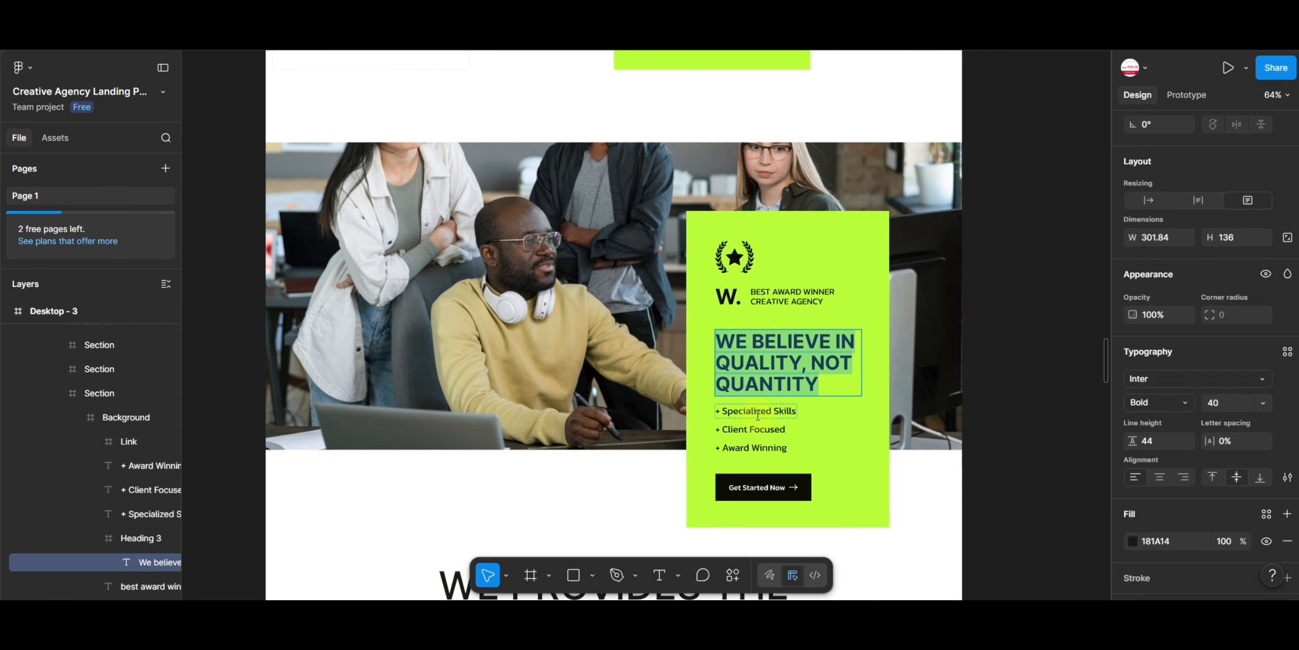
Step: Copy the "+ Specialized Skills" text from Figma and add an Icon List widget below the quality text in Elementor
click(743, 411)
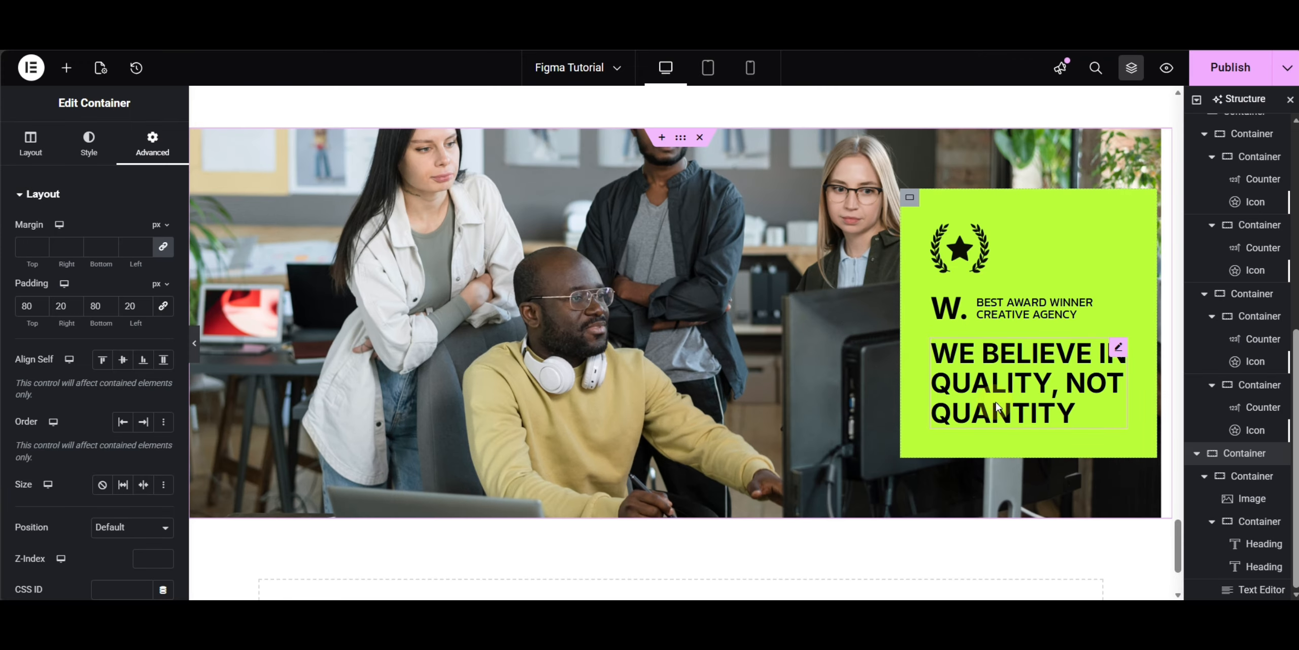
click(998, 407)
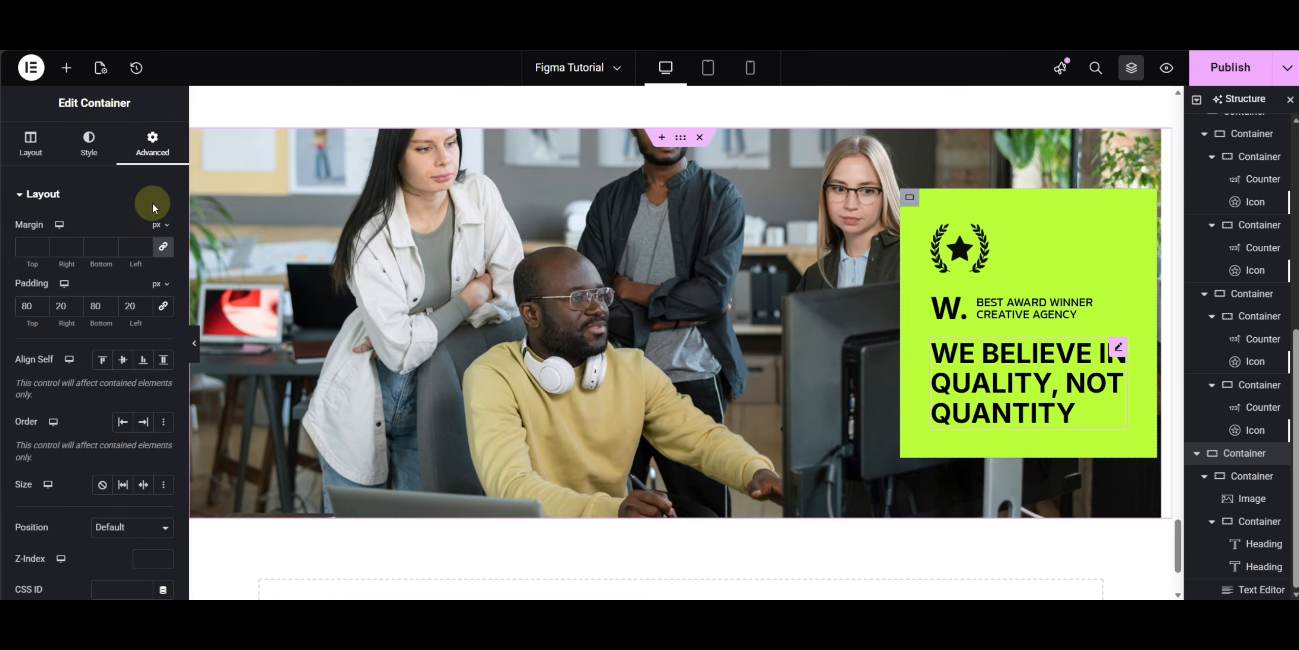
click(67, 68)
text(icon)
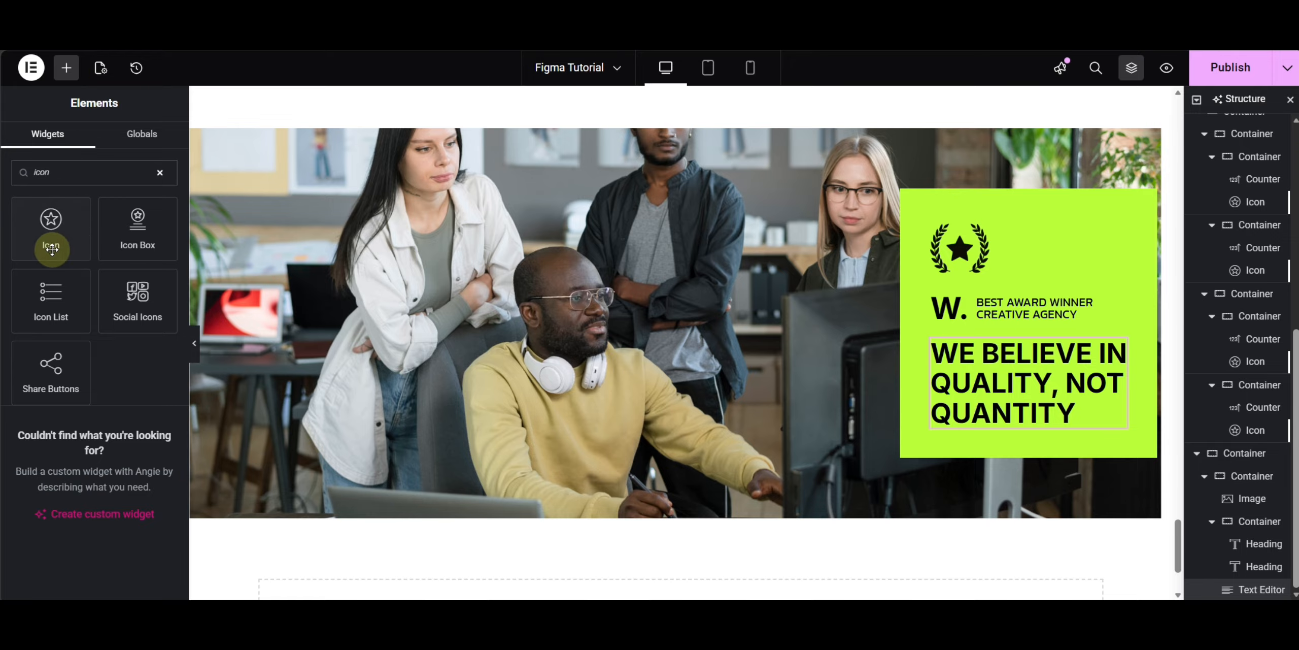
click(51, 300)
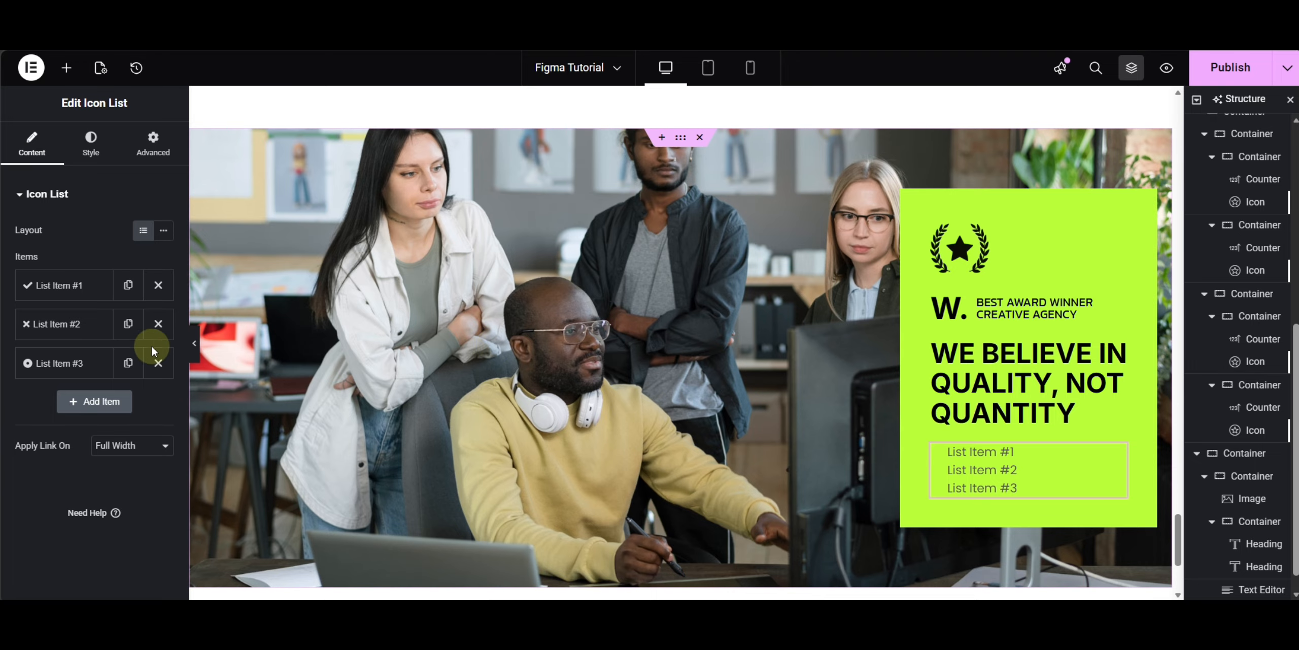
Step: Delete the second and third items of the icon list and change the remaining item's icon to Plus
click(158, 363)
click(158, 324)
click(64, 284)
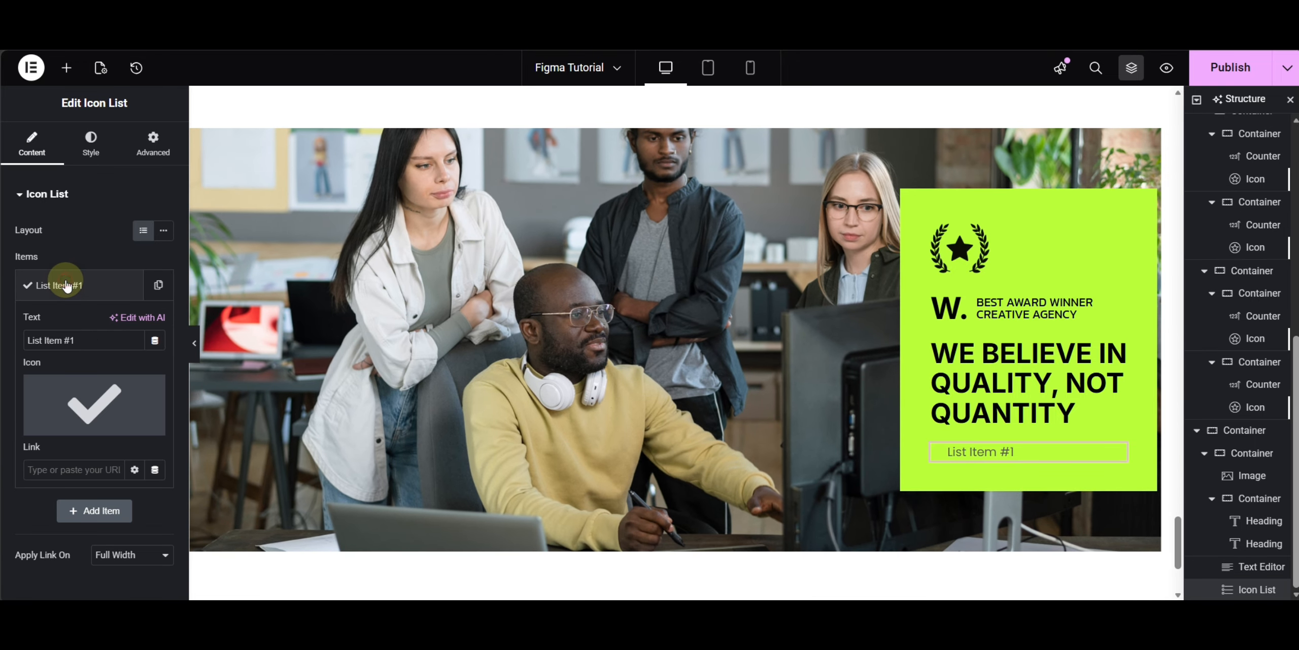
click(54, 425)
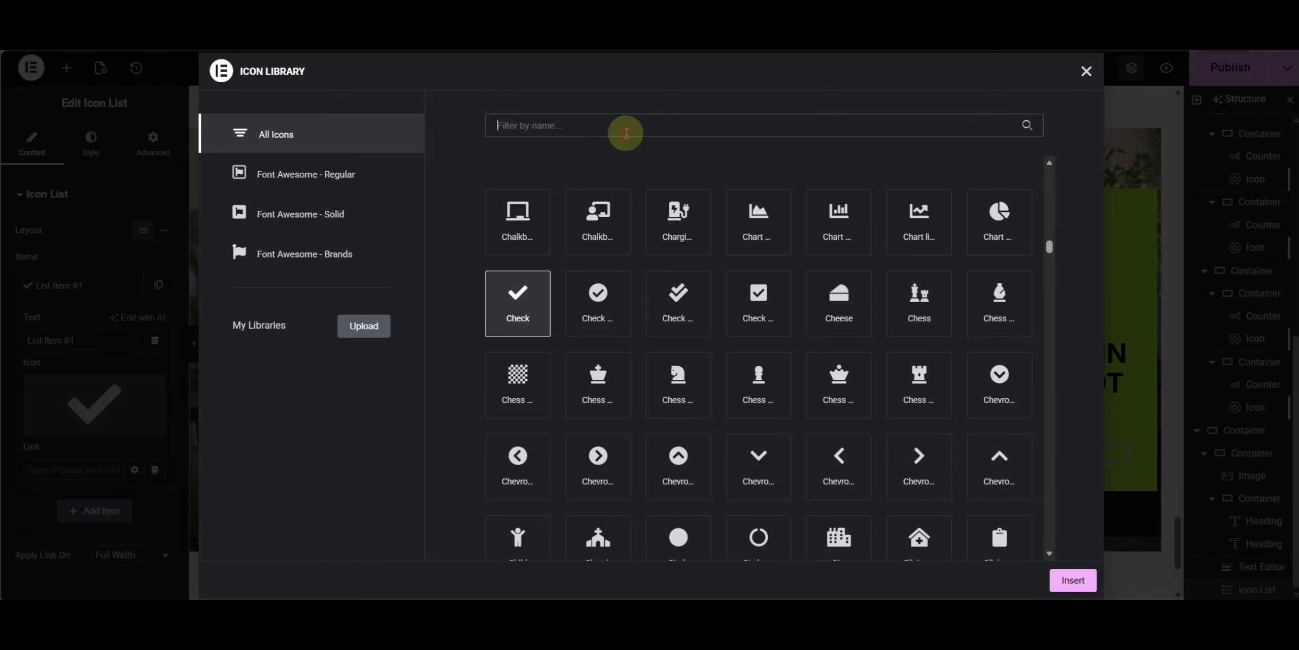
text(plus)
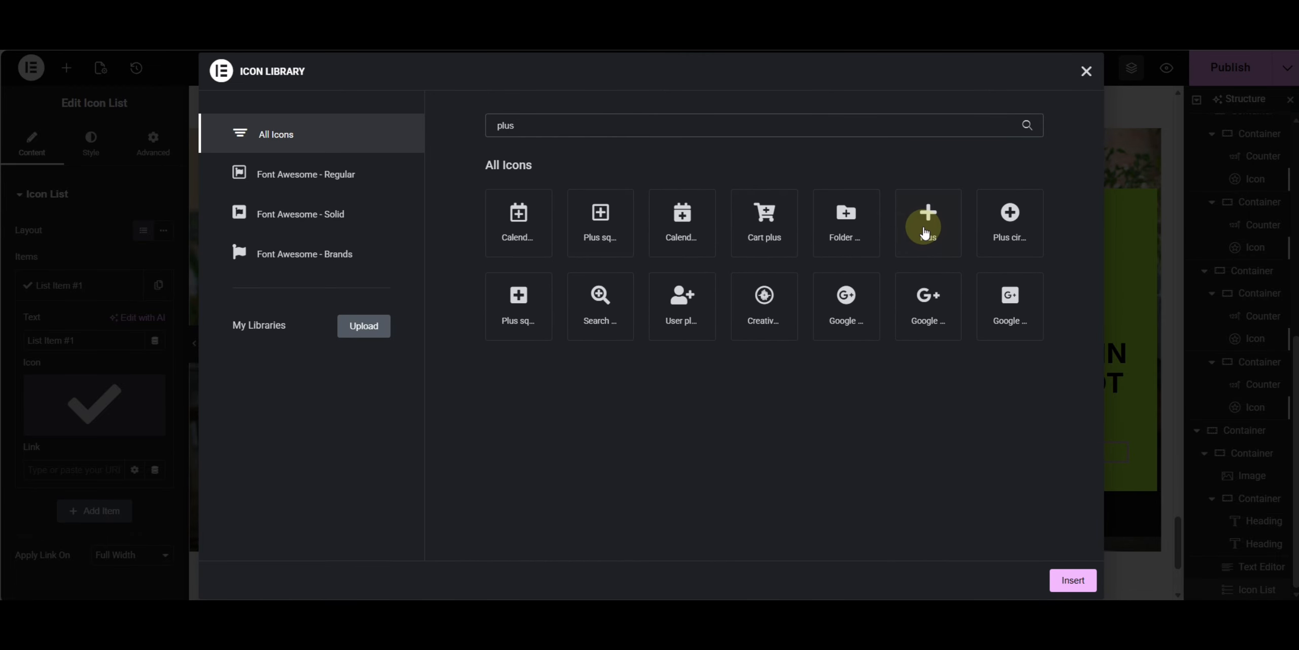
click(924, 231)
click(1071, 580)
Step: Set the list item's text to "Specialized Skills", without the leading plus sign of the copied Figma text
click(76, 340)
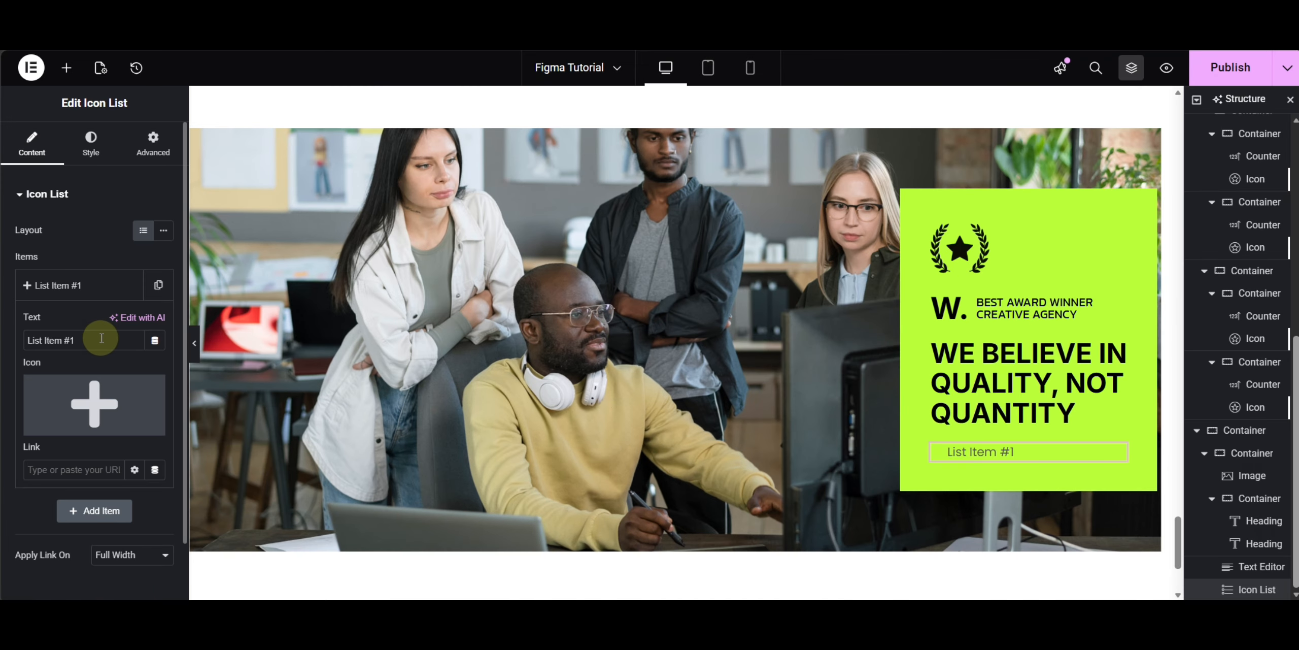
text(+ Specialized Skills)
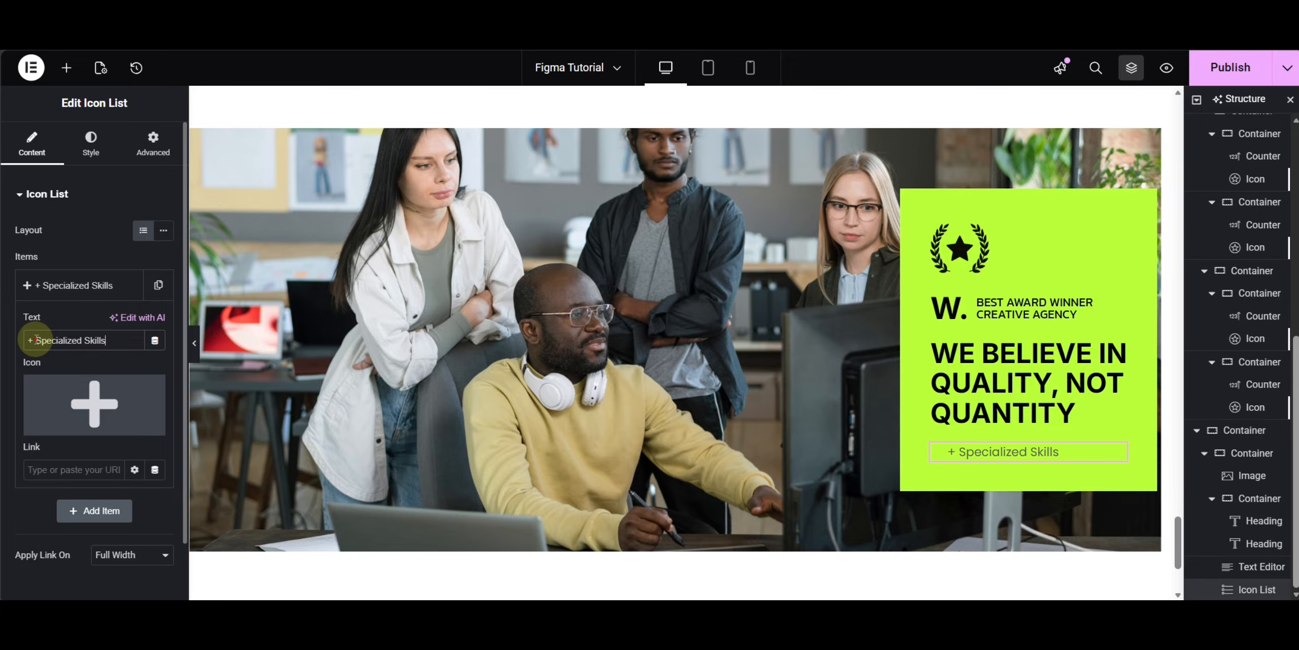
click(36, 339)
key(BackSpace)
key(BackSpace)
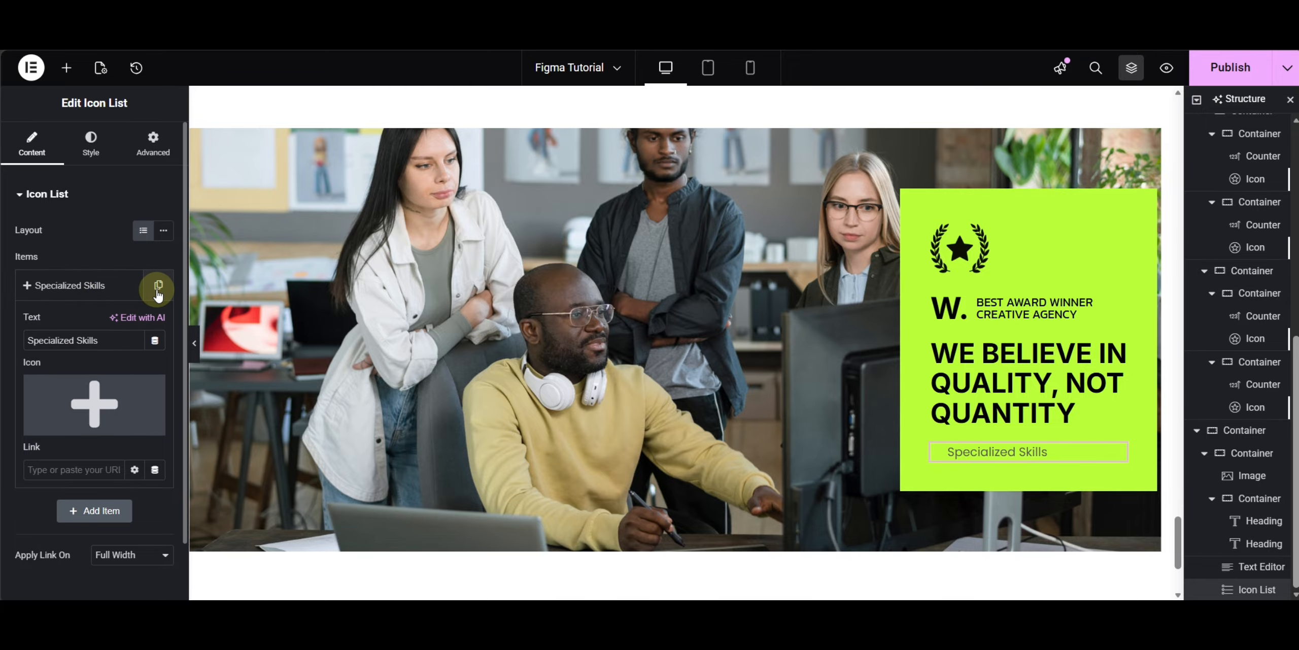
Step: Duplicate the "Specialized Skills" icon list item twice to get three plus-icon items
click(158, 285)
click(128, 286)
click(104, 285)
Step: Copy "+ Client Focused" from the green card in Figma and use it as the second list item's text in Elementor
click(101, 324)
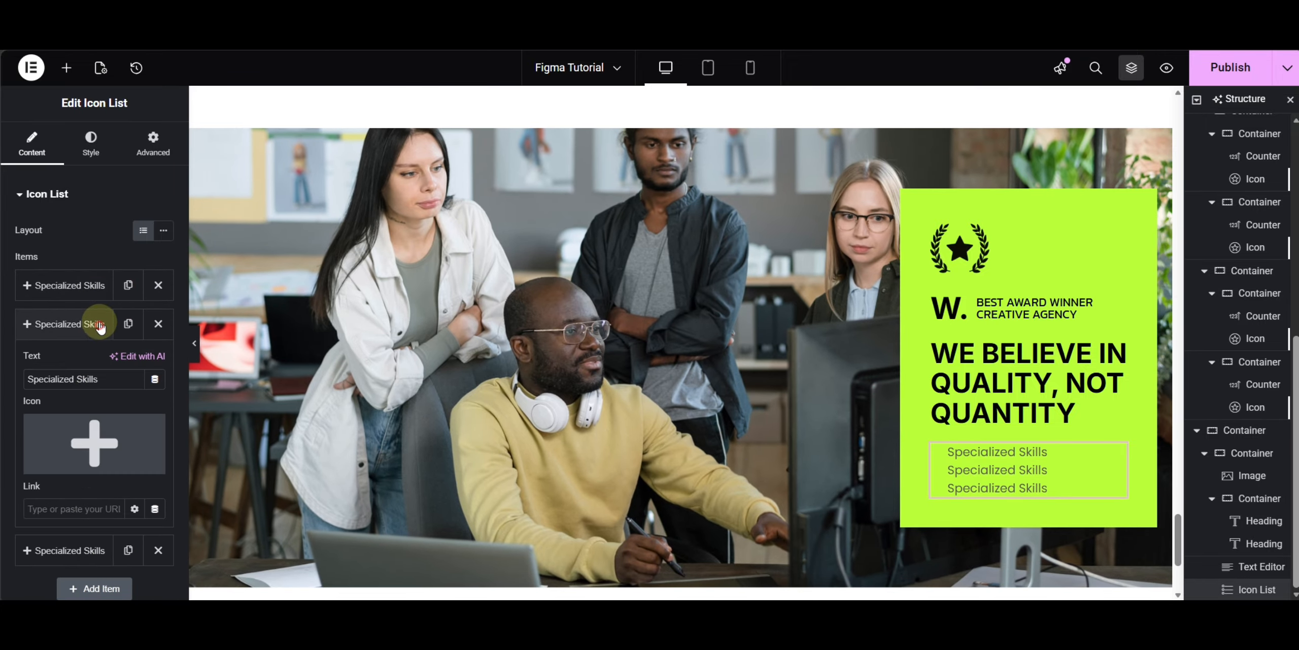
key(alt+Tab)
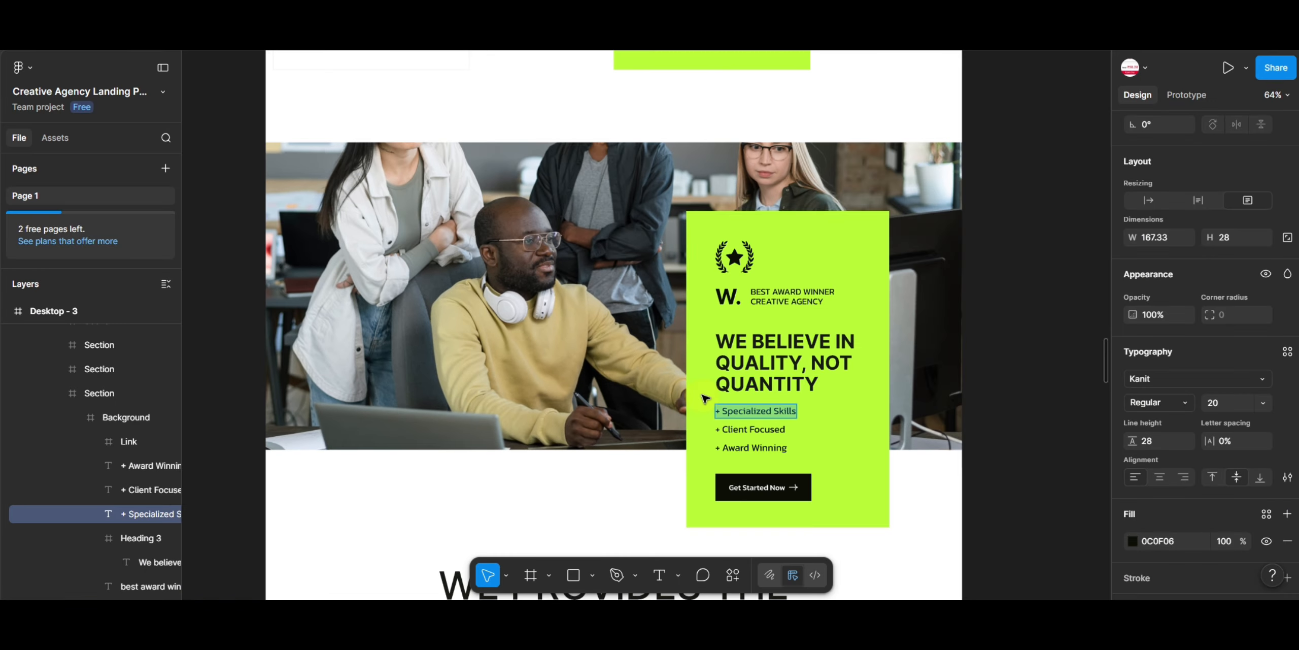
double_click(766, 429)
key(alt+Tab)
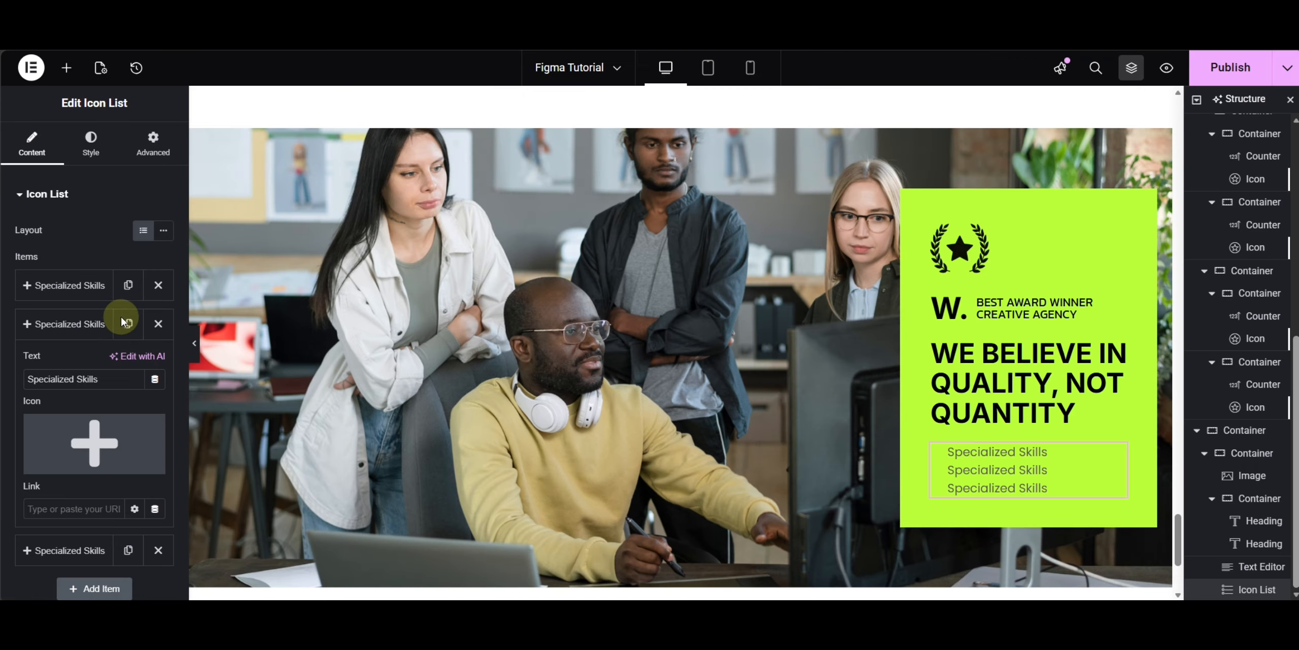
drag(91, 380, 30, 379)
text(+ Client Focused)
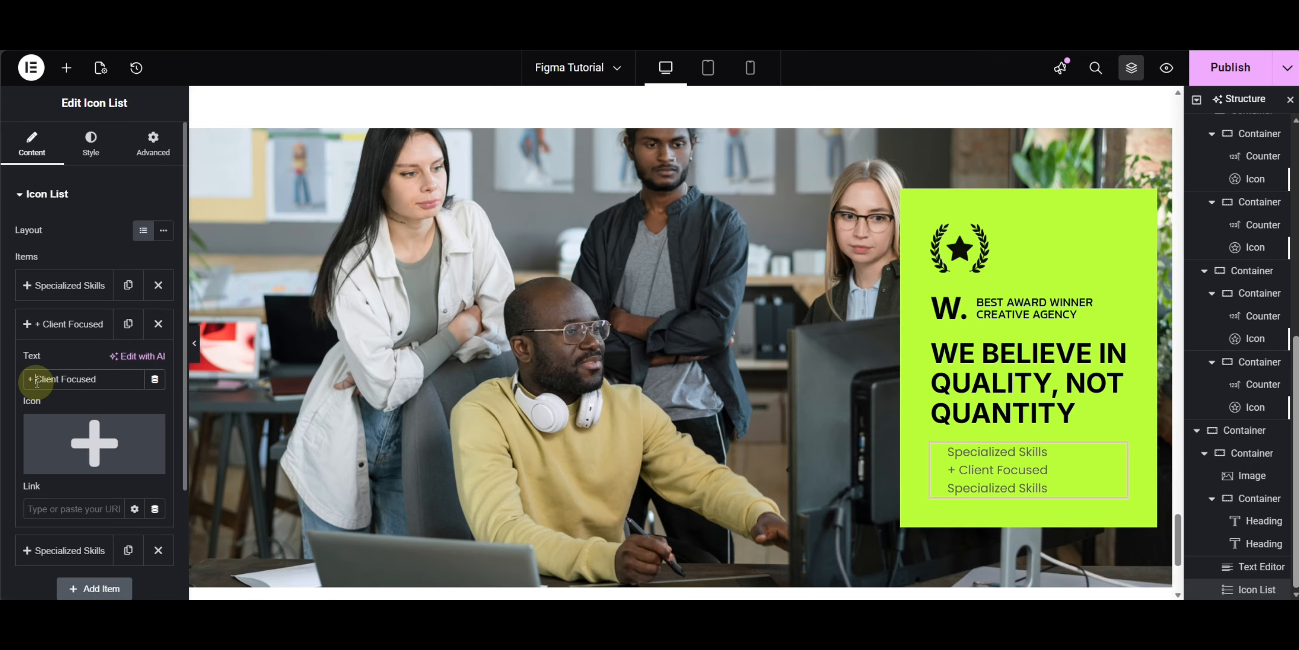
Step: Remove the extra plus sign from the second item, then set the third item to "Award Winning" using the text copied from Figma
key(alt+Tab)
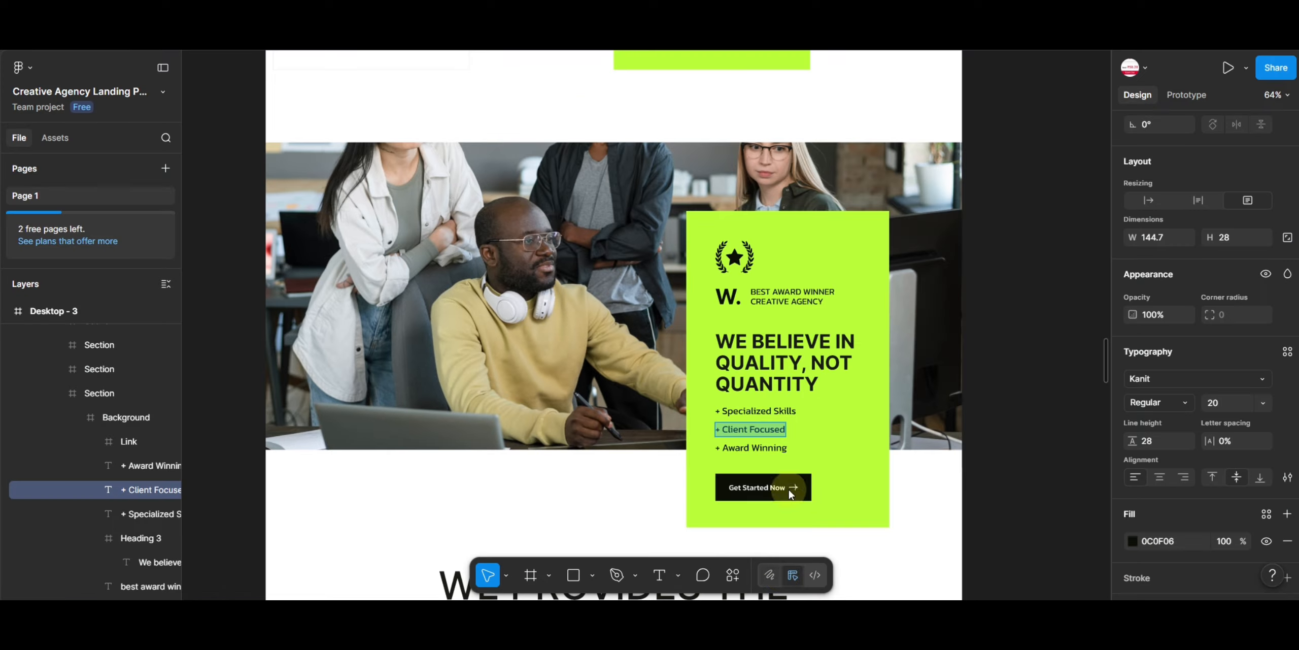
click(754, 446)
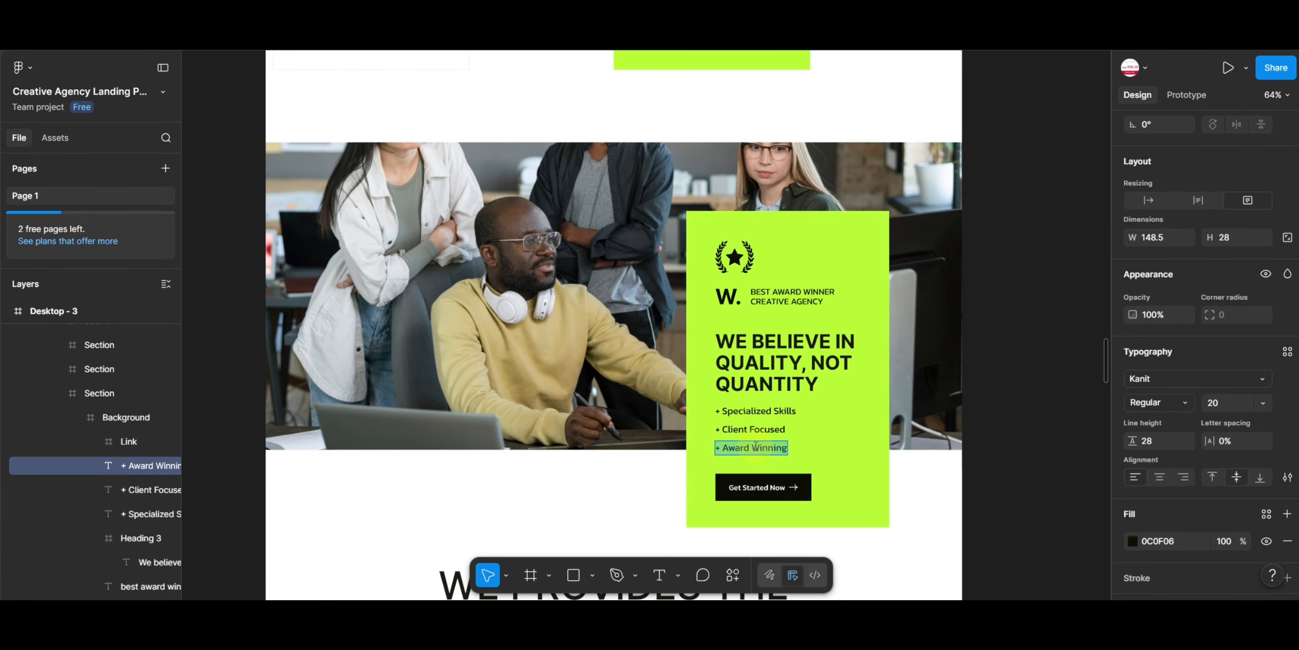
key(alt+Tab)
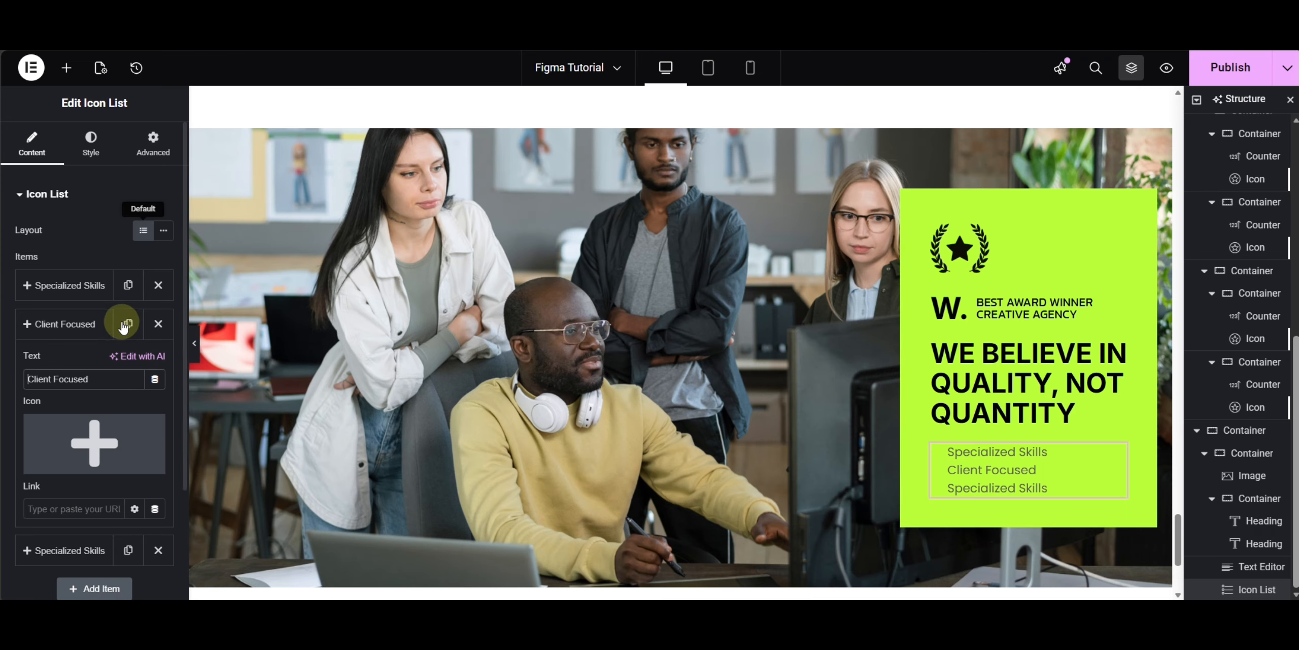
click(64, 324)
click(78, 362)
triple_click(82, 419)
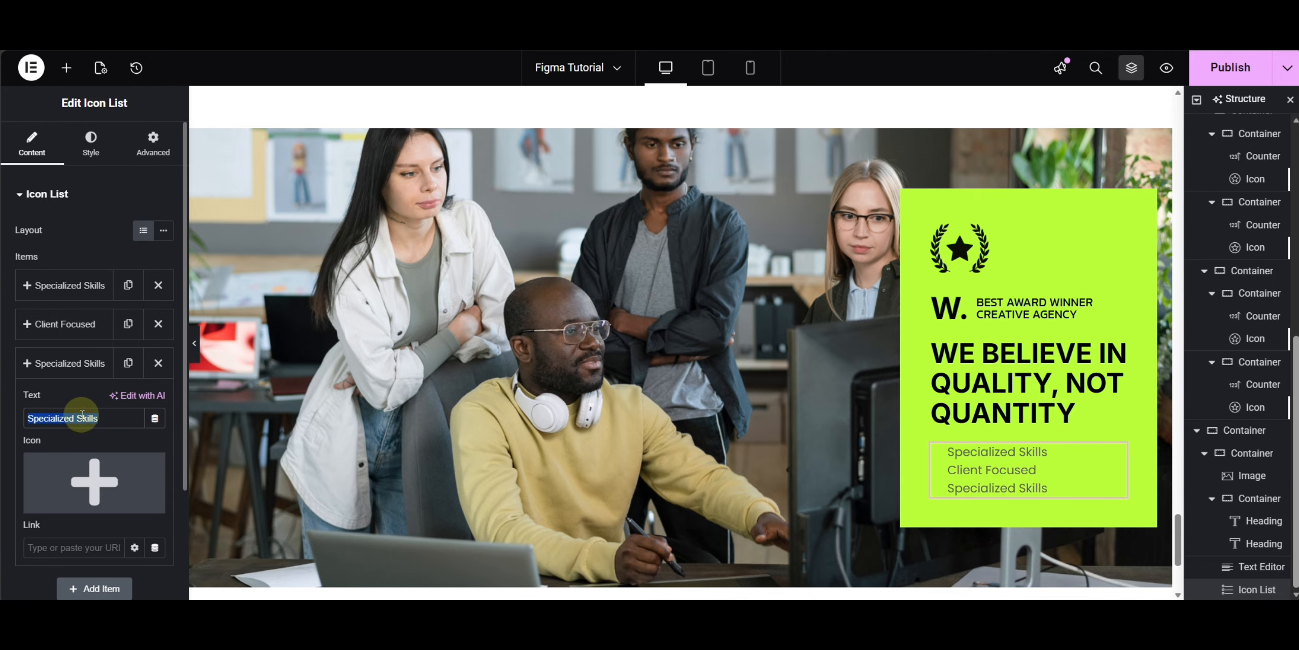
text(+ Award Winning)
key(BackSpace)
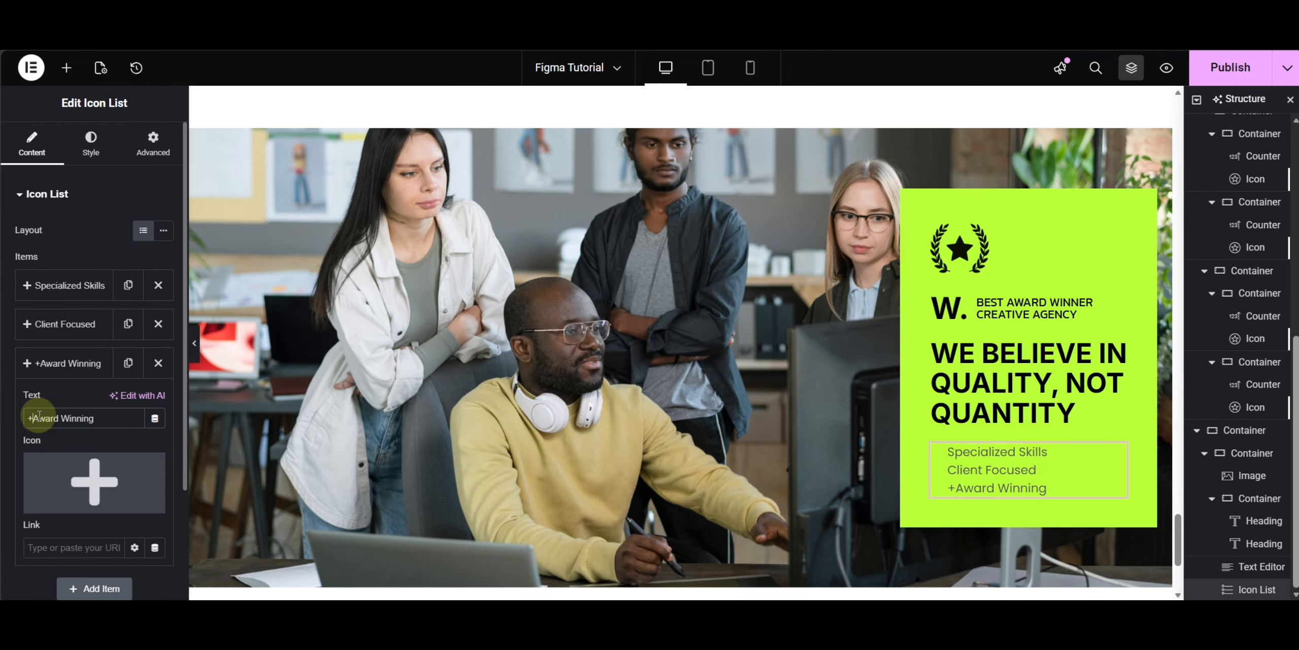
click(56, 362)
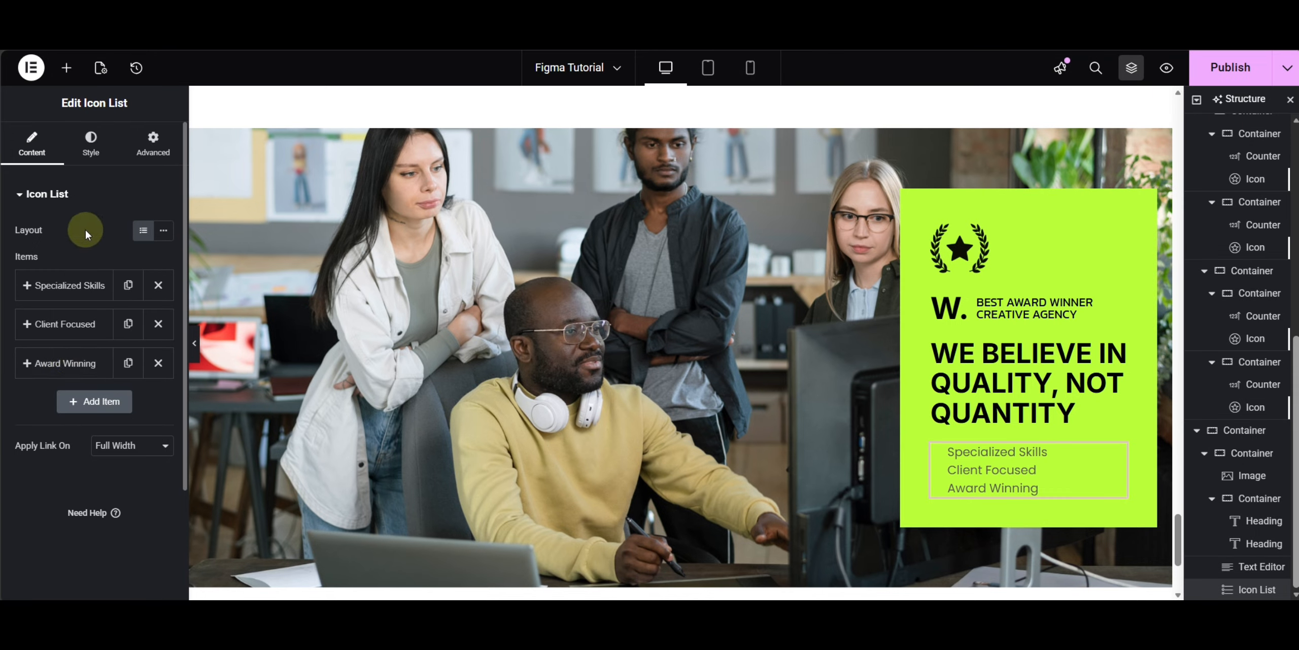
Step: Style the icon list text with the global Text color (#000000) and the global Secondary font
click(93, 148)
click(69, 408)
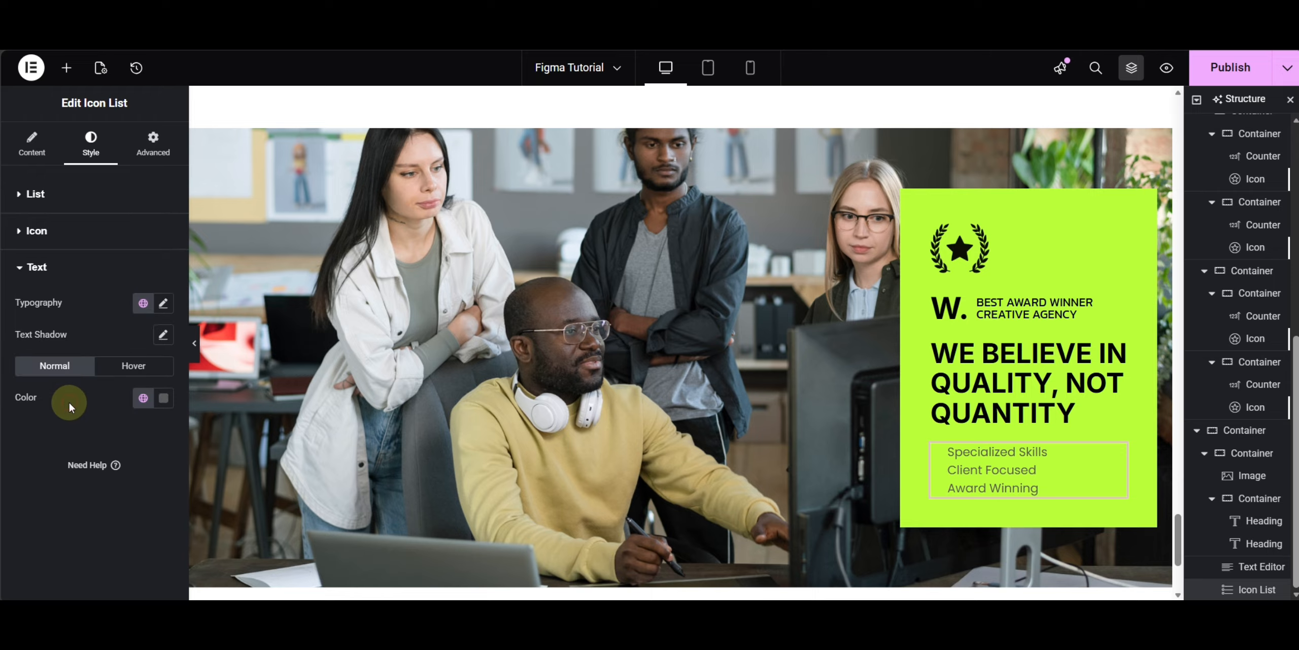
click(139, 398)
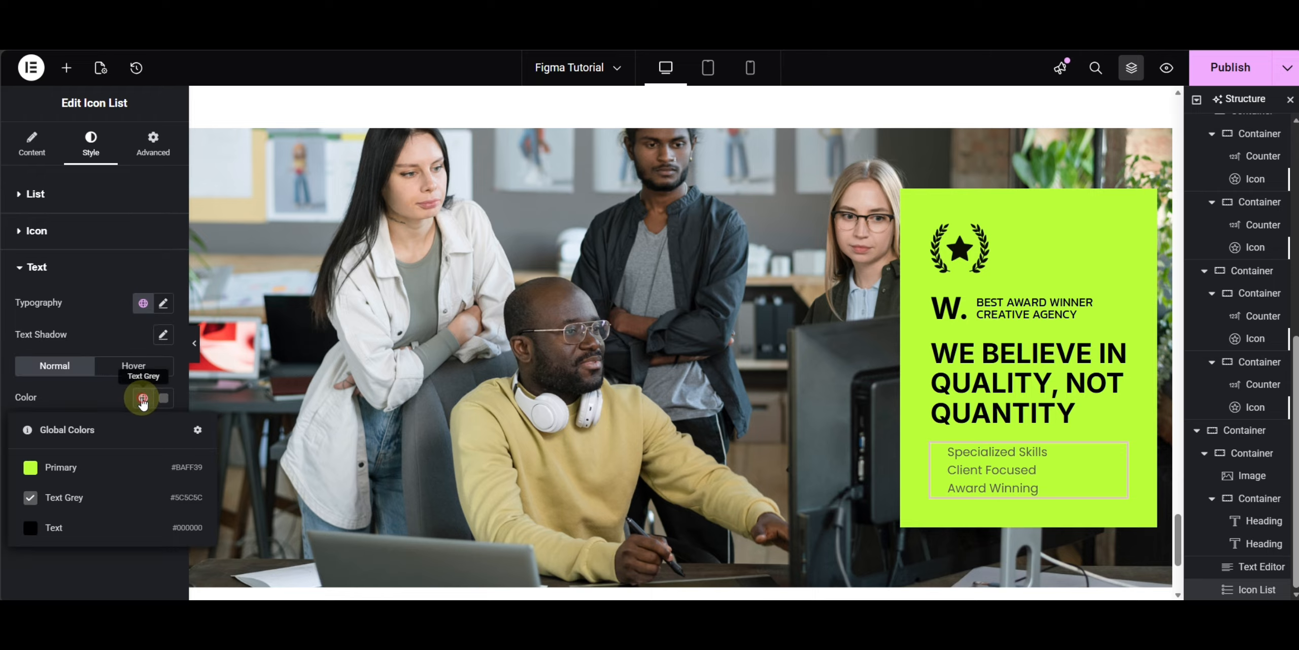
click(78, 524)
click(146, 302)
click(60, 373)
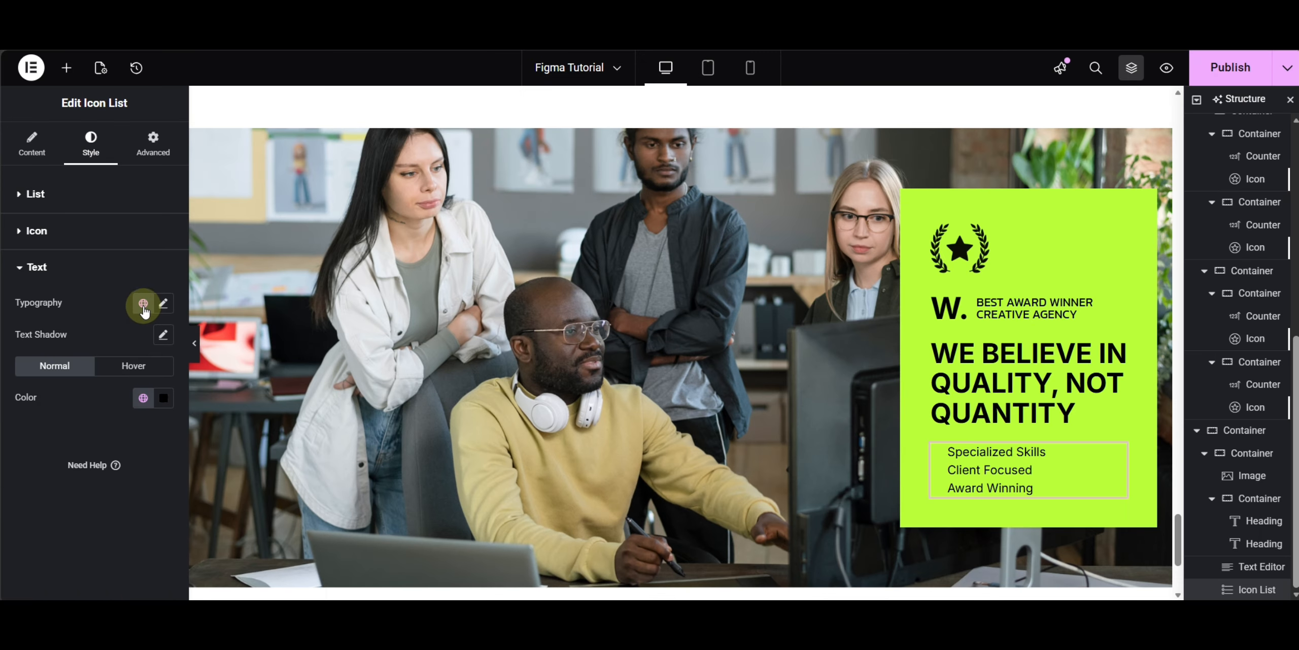
click(144, 305)
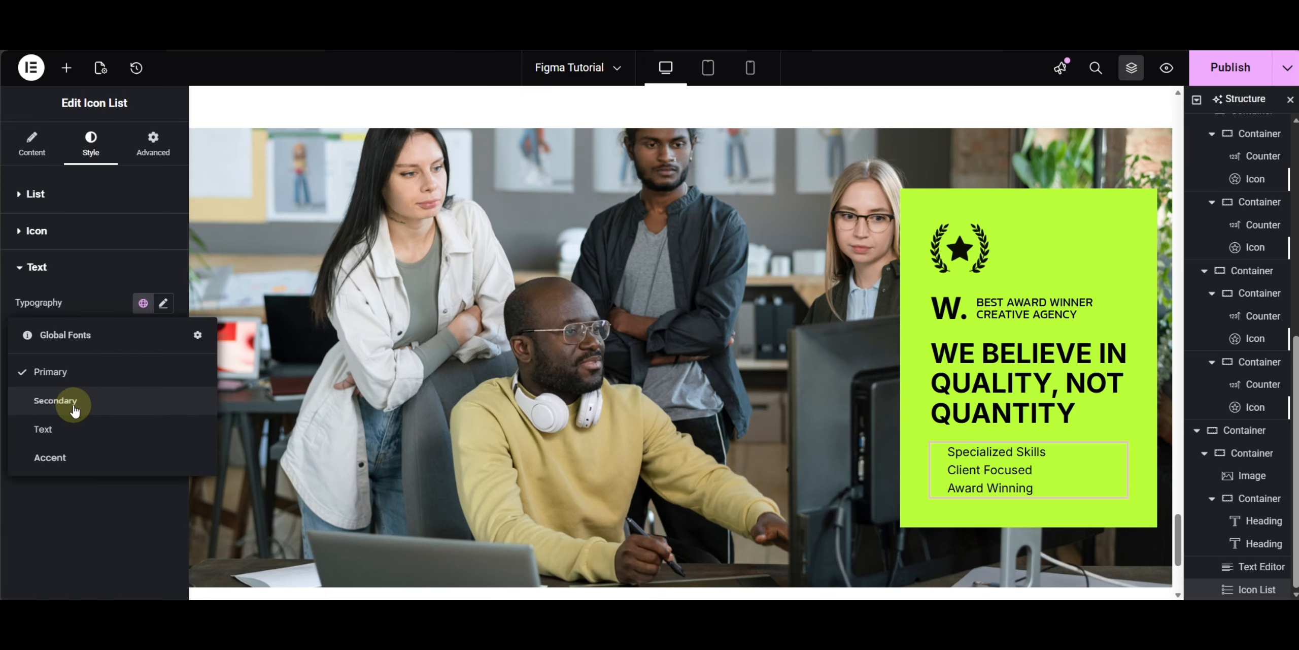
click(72, 402)
Step: Give the list's plus icons the global Text color and set their size to 12 px
click(74, 238)
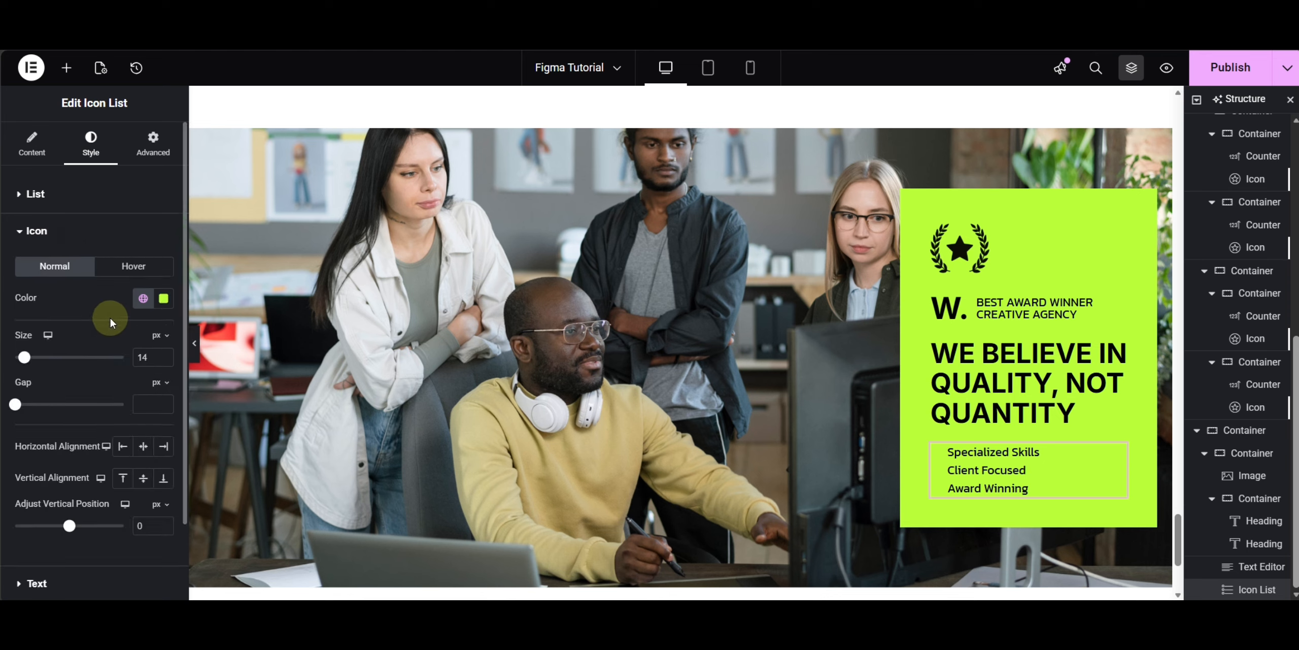
click(143, 298)
click(75, 435)
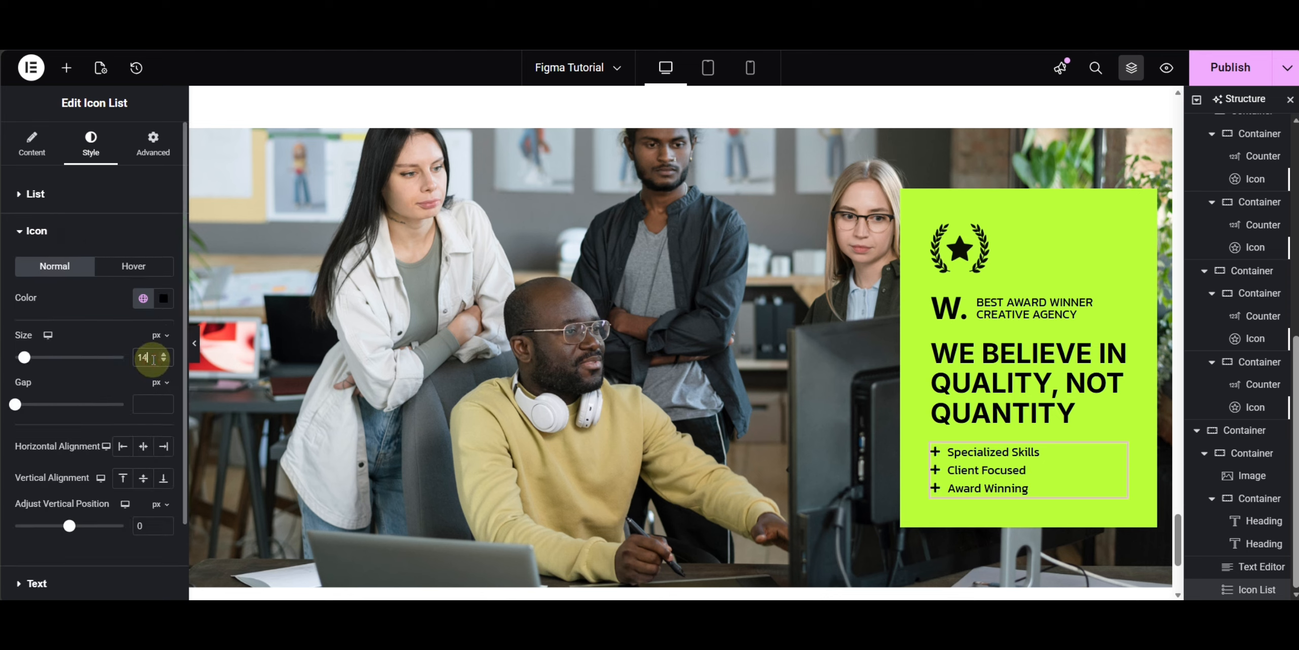
key(Down)
key(Down)
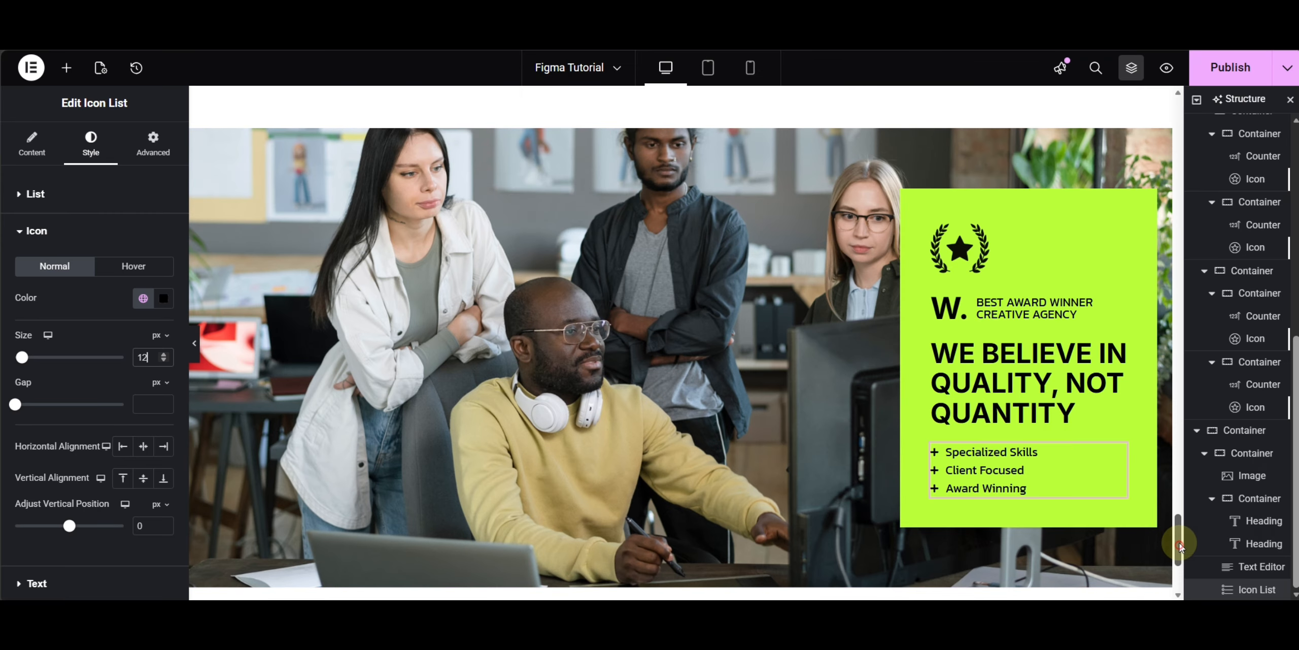
Step: Copy the "About Us" button from the section with the circular team photo and paste it below the green card's icon list
drag(1174, 540, 1174, 444)
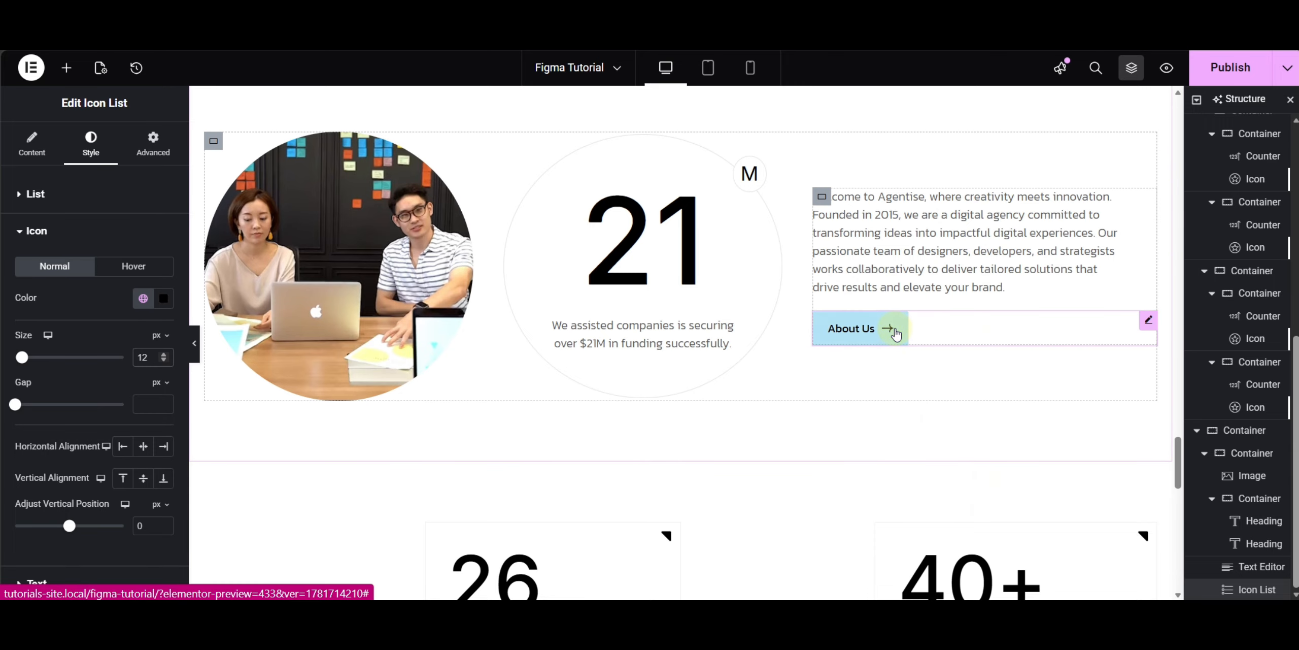
click(935, 328)
right_click(937, 328)
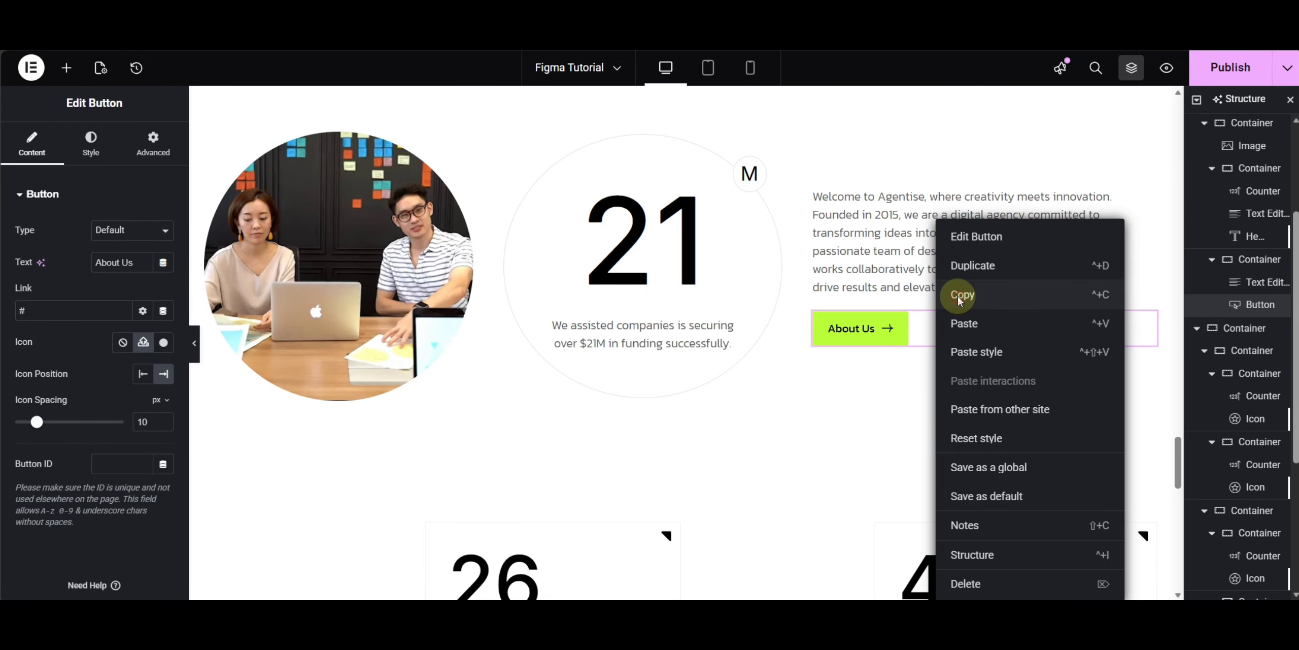
click(957, 303)
drag(1173, 455, 1173, 565)
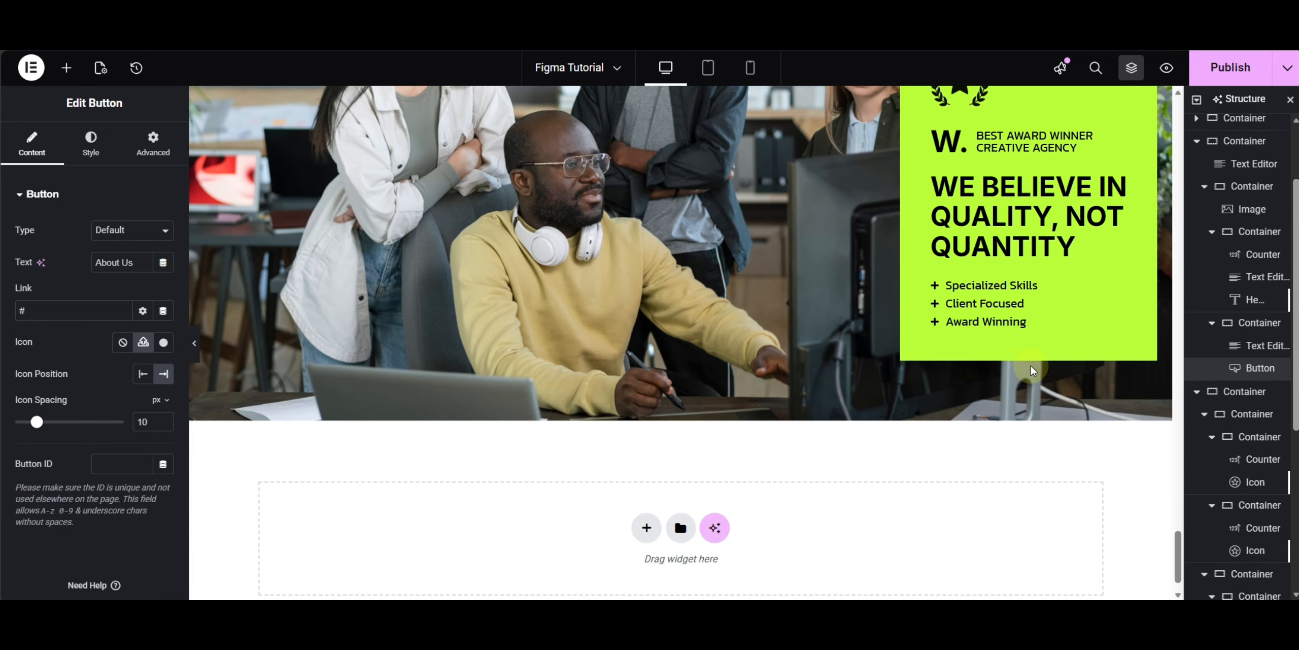
right_click(1035, 322)
click(1048, 322)
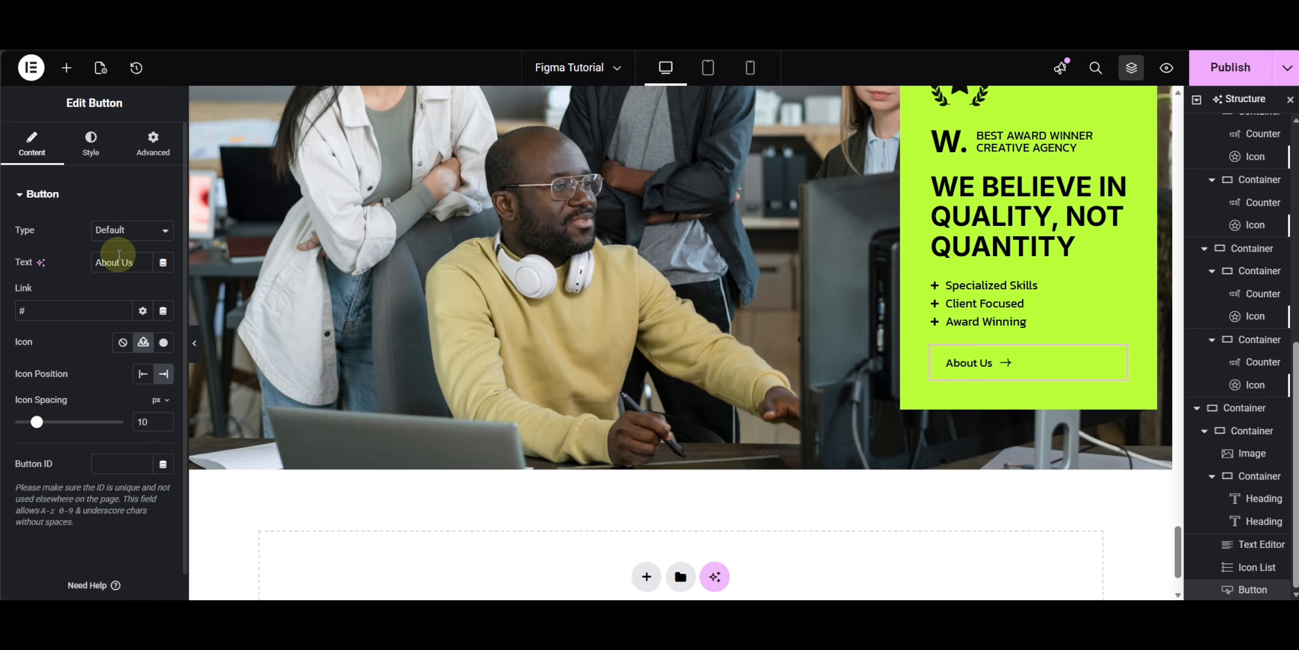
Step: Change the pasted button's text to "Get Started Now" and its background to the global Text color (#000000)
triple_click(119, 259)
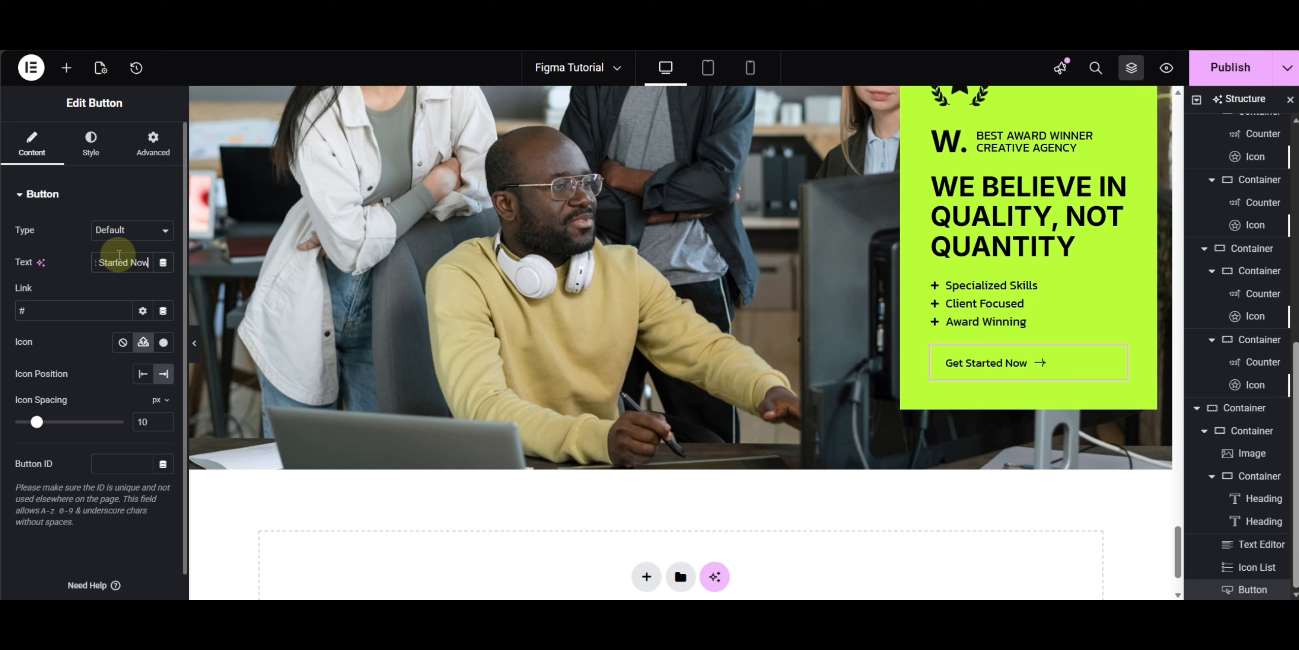
click(92, 145)
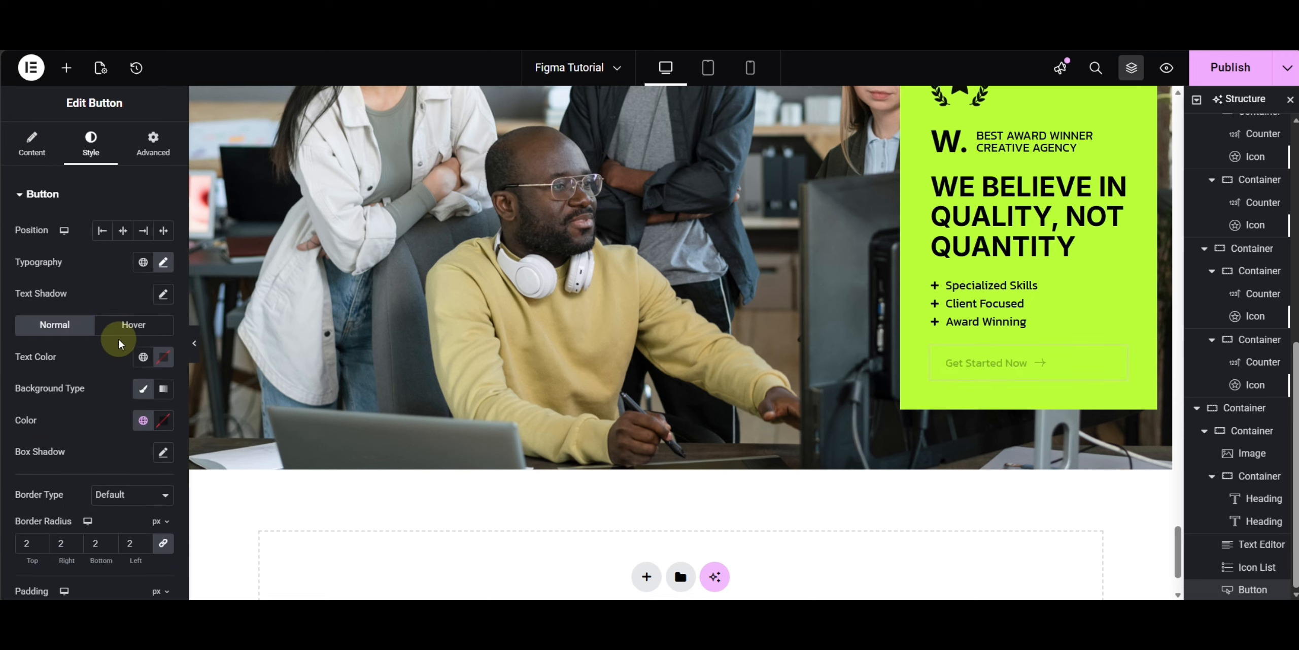
click(146, 430)
click(58, 544)
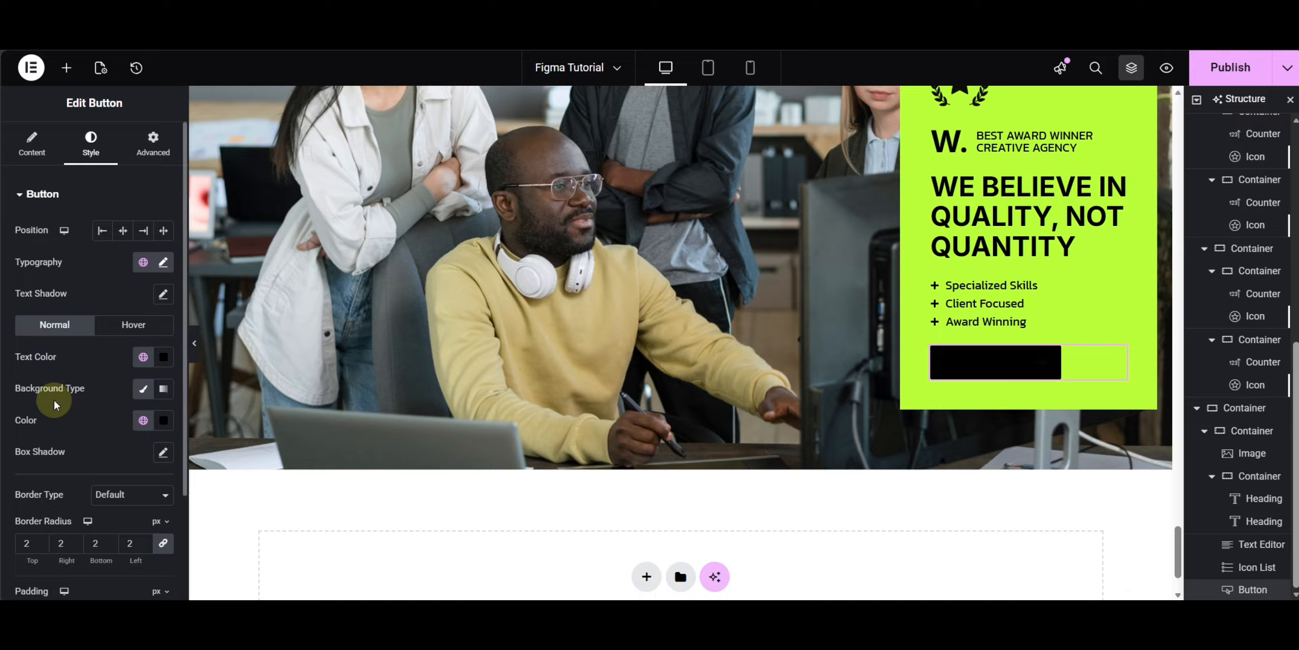
Step: Set the "Get Started Now" button's normal text color to white, #FFFFFF
click(131, 324)
click(48, 326)
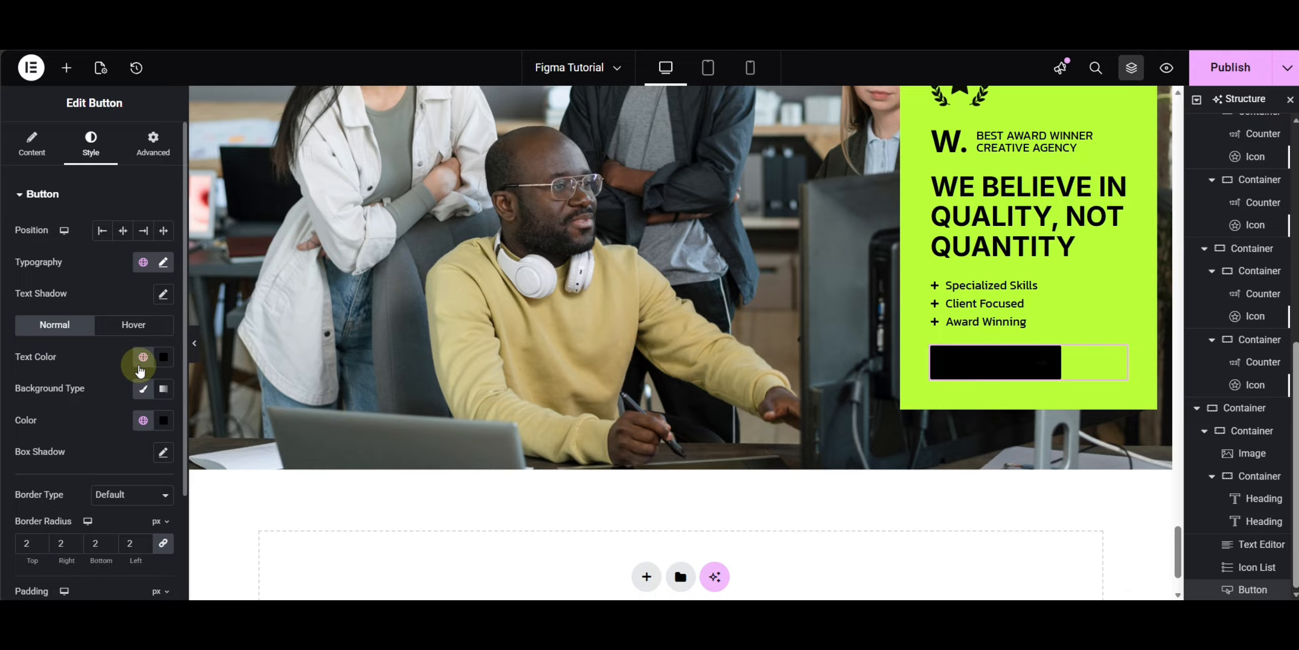
click(166, 359)
drag(84, 423, 41, 371)
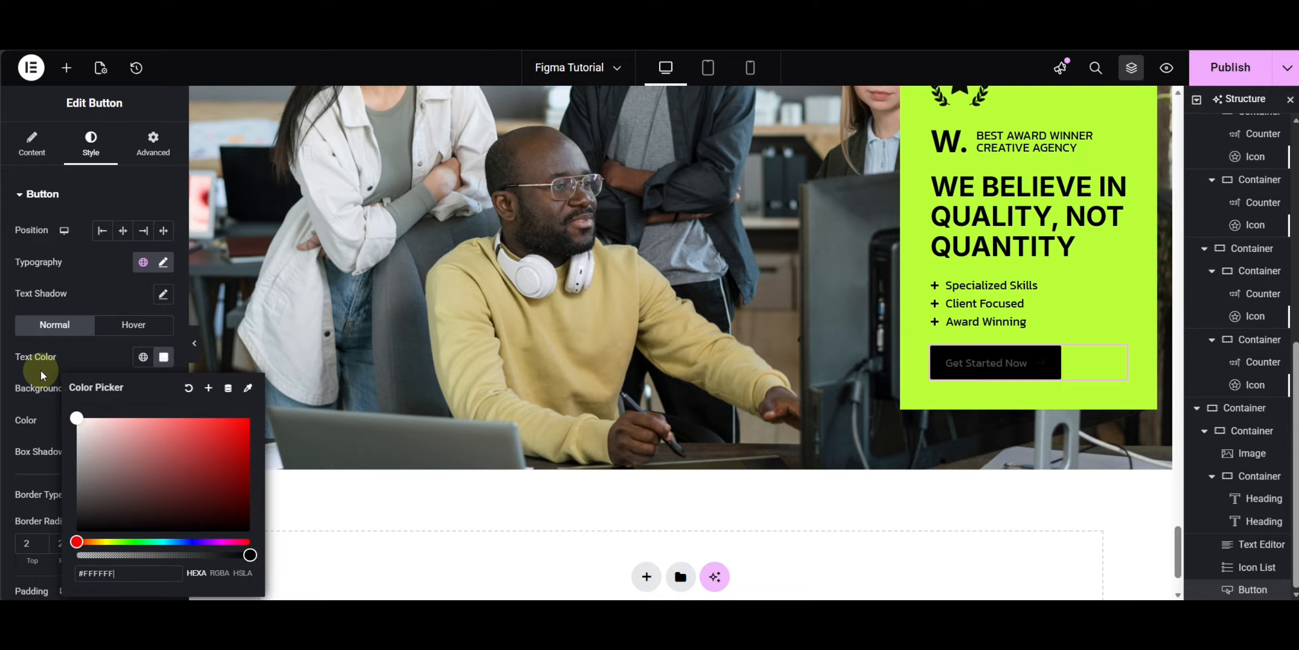
click(35, 366)
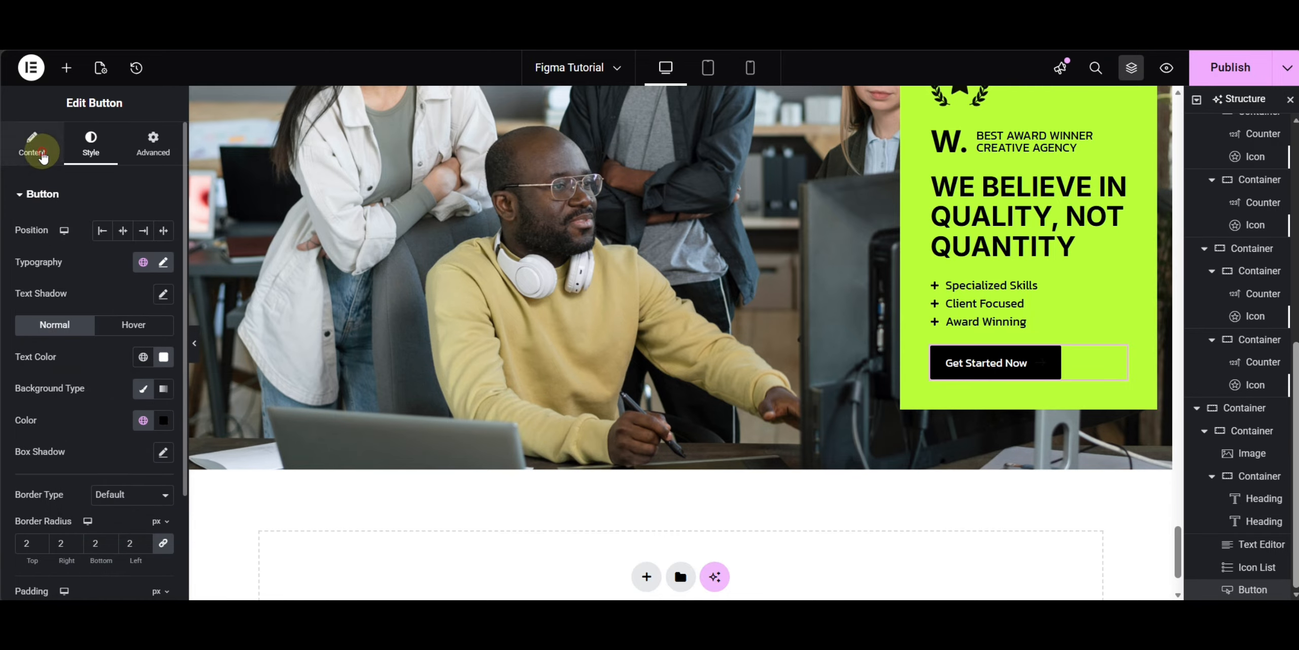
Step: Replace the button's icon with the white right arrow from the media library
click(43, 155)
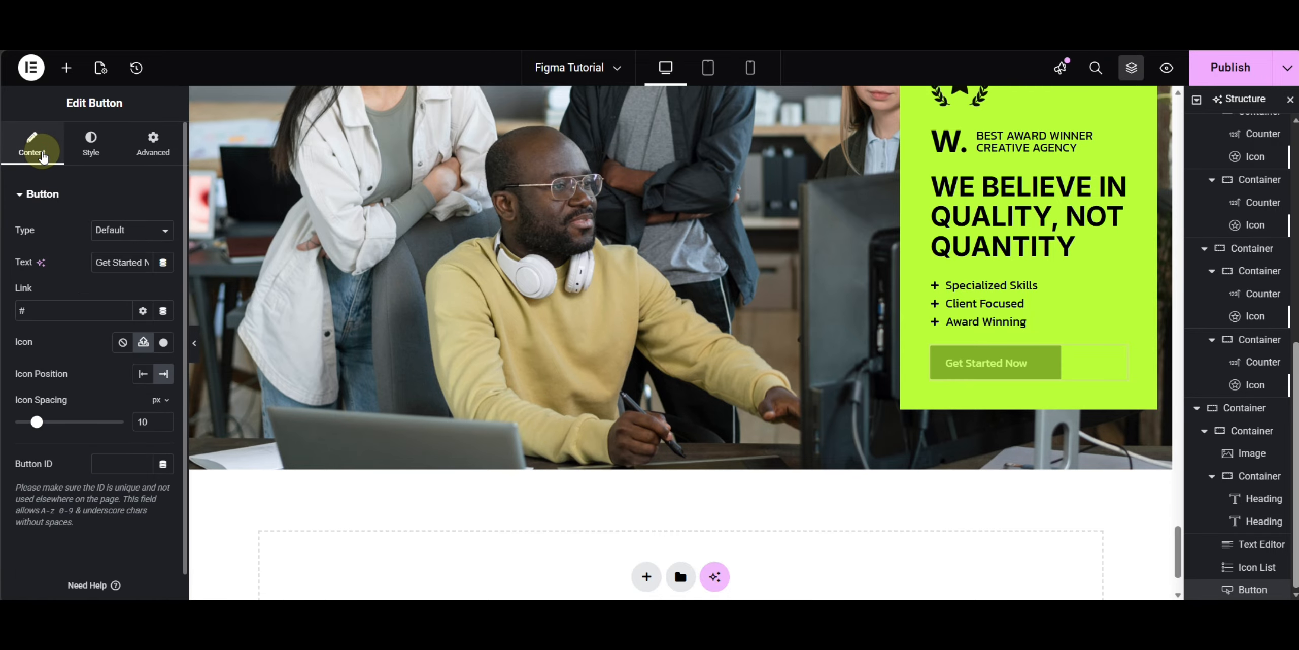
click(144, 343)
click(174, 249)
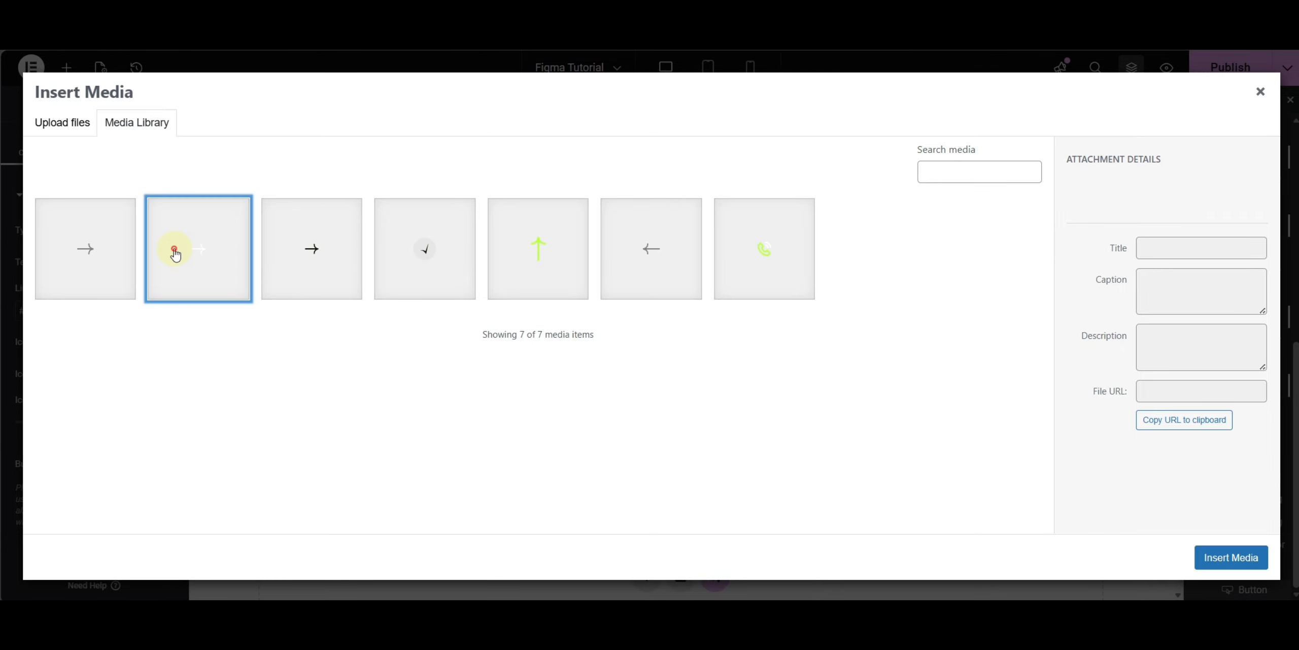
click(1217, 557)
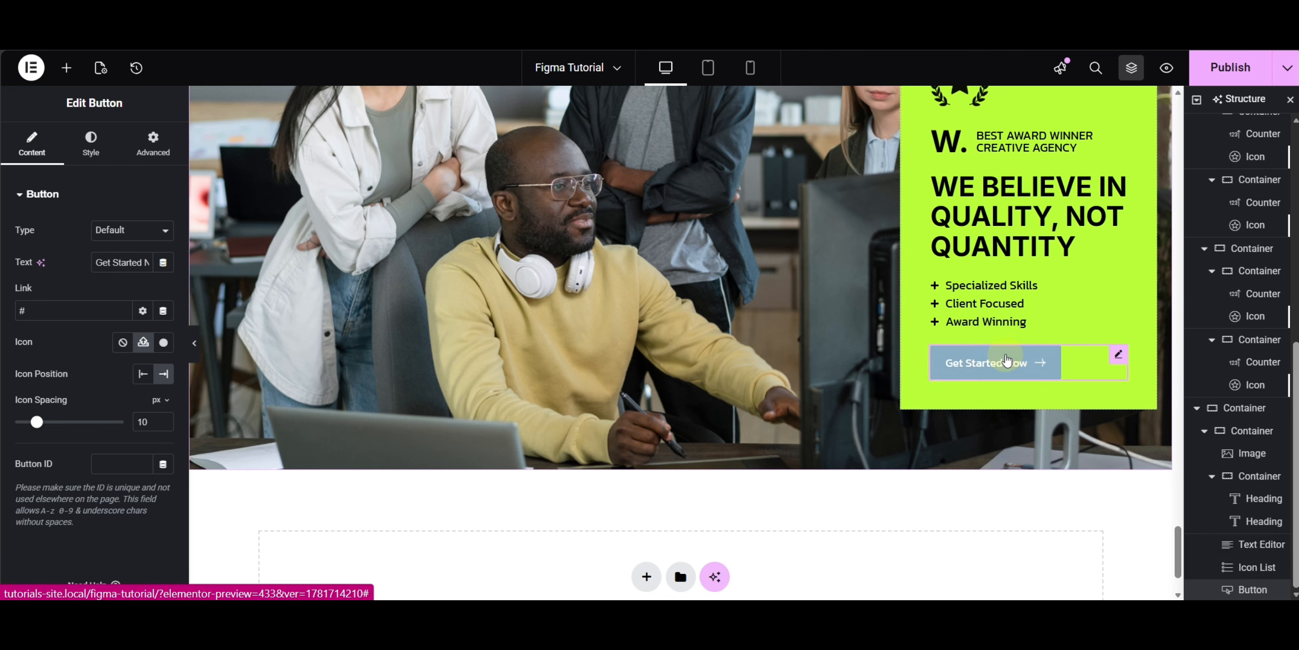
Step: Set the "Get Started Now" button's hover background color to dark blue, #004169
click(90, 144)
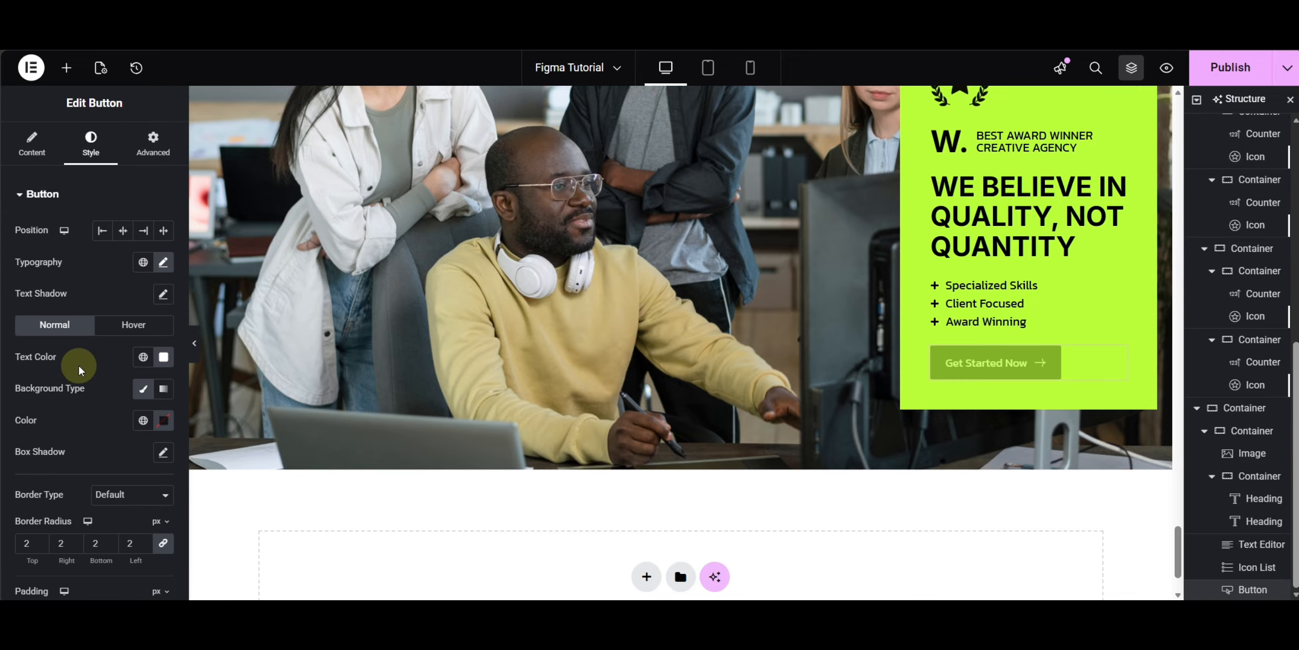
click(134, 325)
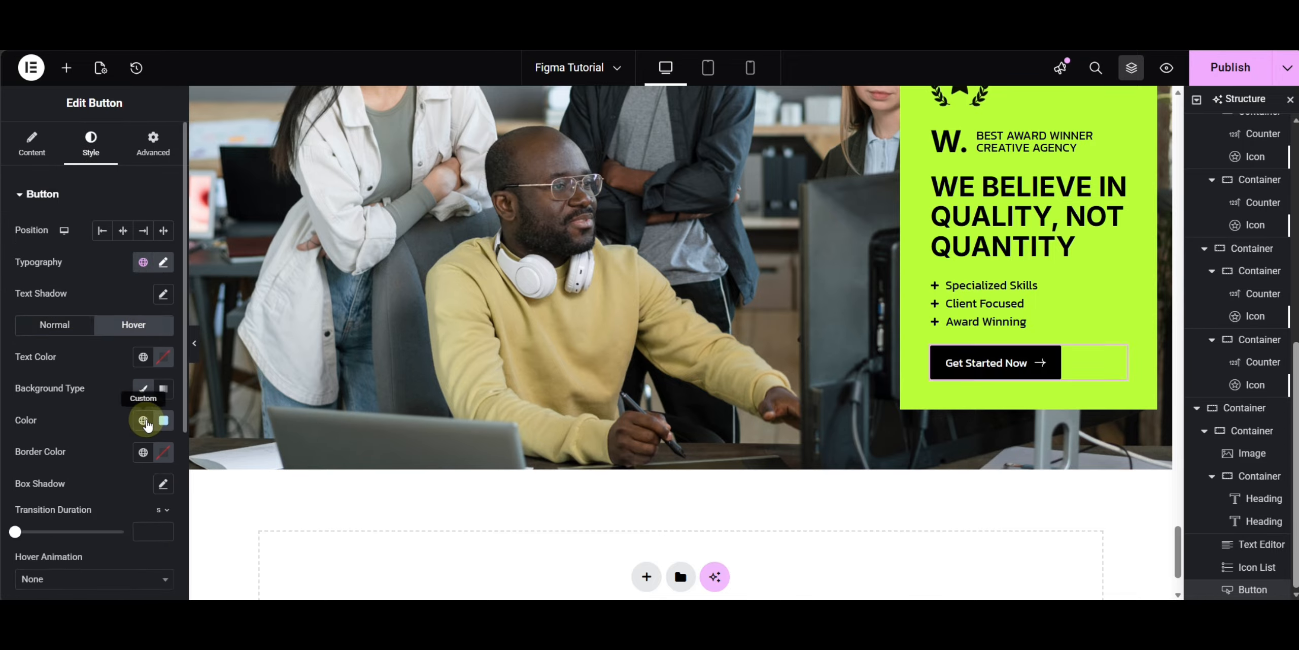
click(164, 426)
drag(223, 313, 259, 303)
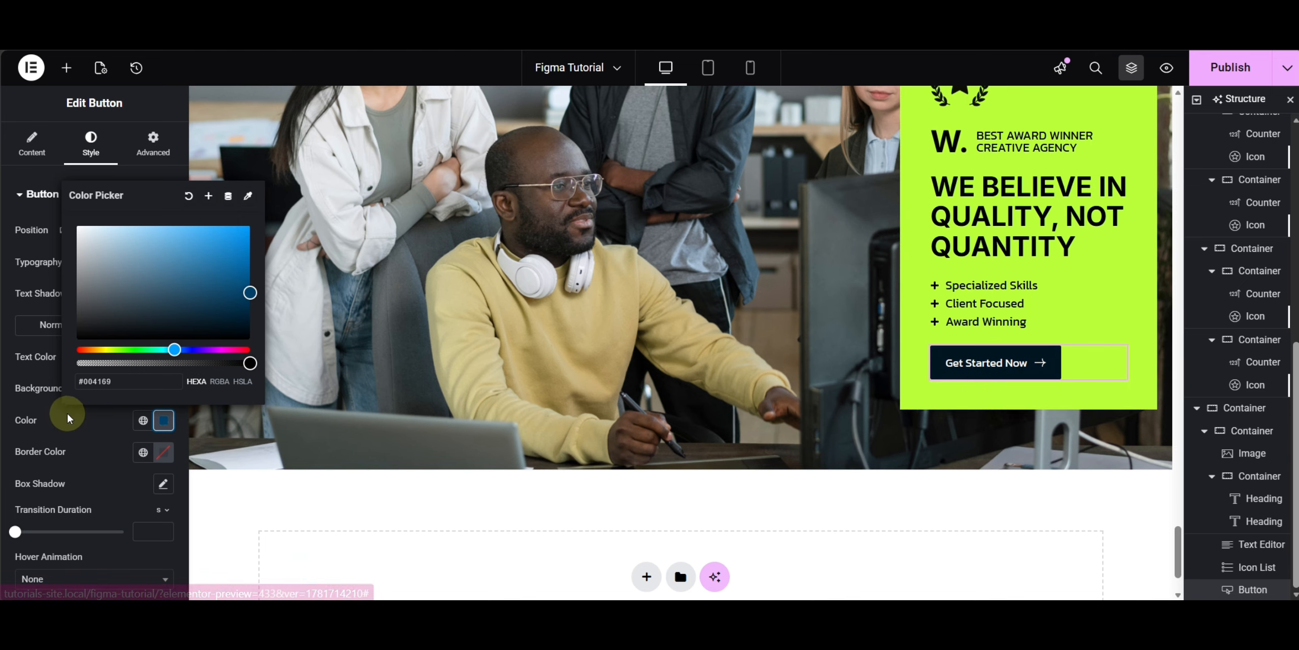
click(76, 429)
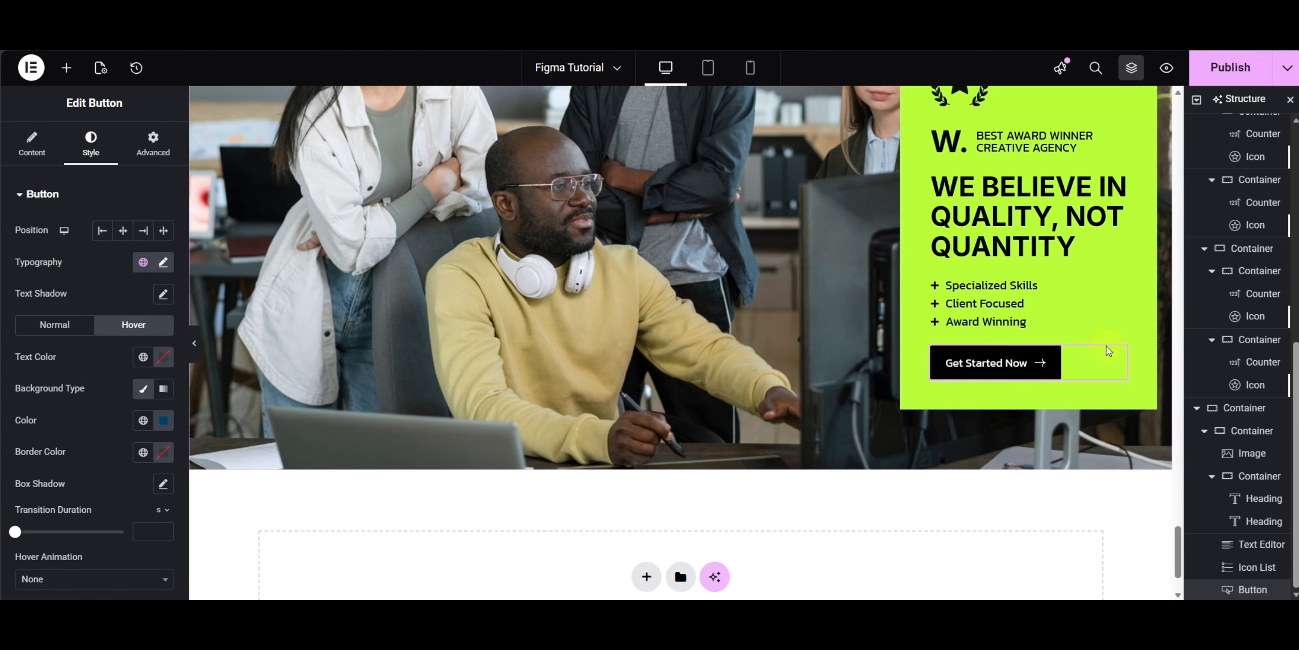
scroll(1107, 352, up, 5)
scroll(1108, 350, down, 3)
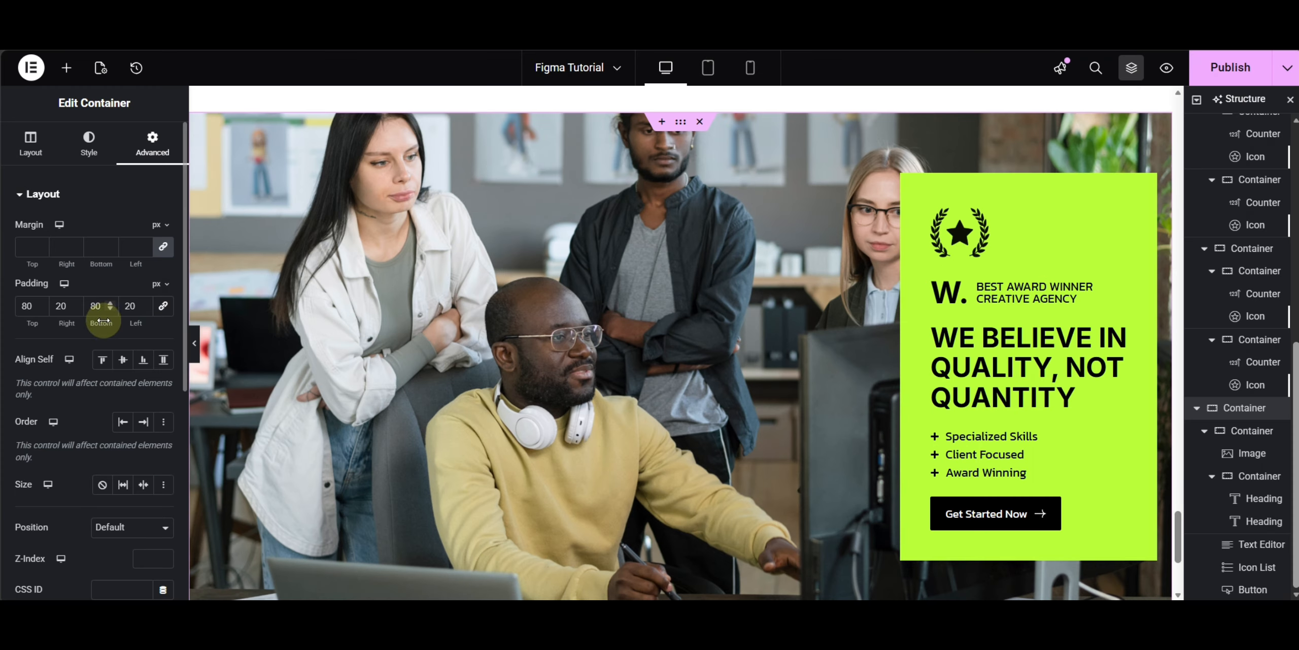
Step: Set the photo section's bottom padding to 0 and the green award card's unlinked margins to 80 px top and -120 px bottom
click(97, 301)
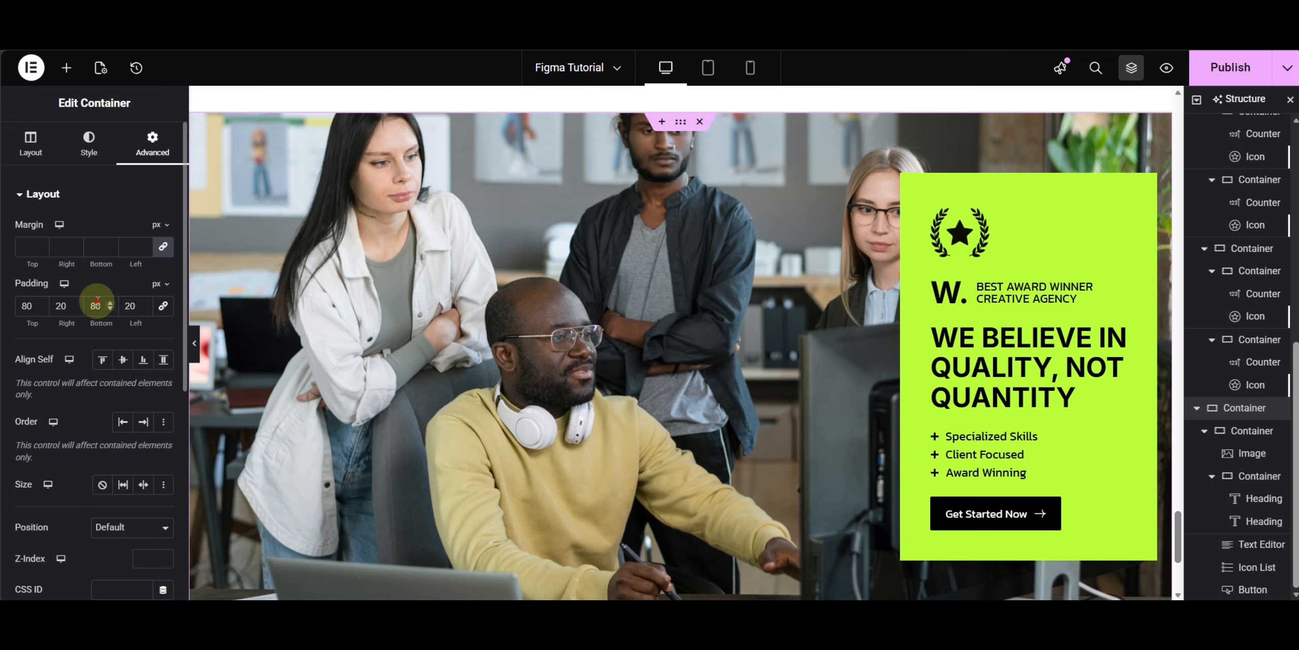
key(BackSpace)
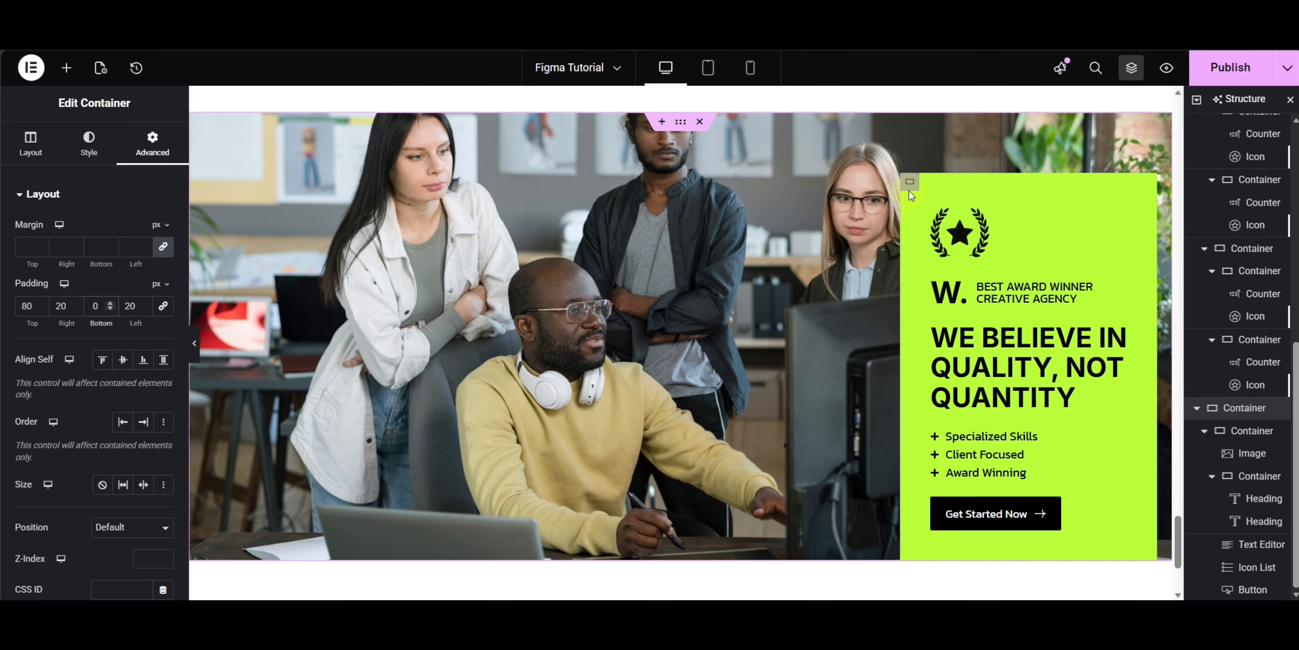
click(910, 185)
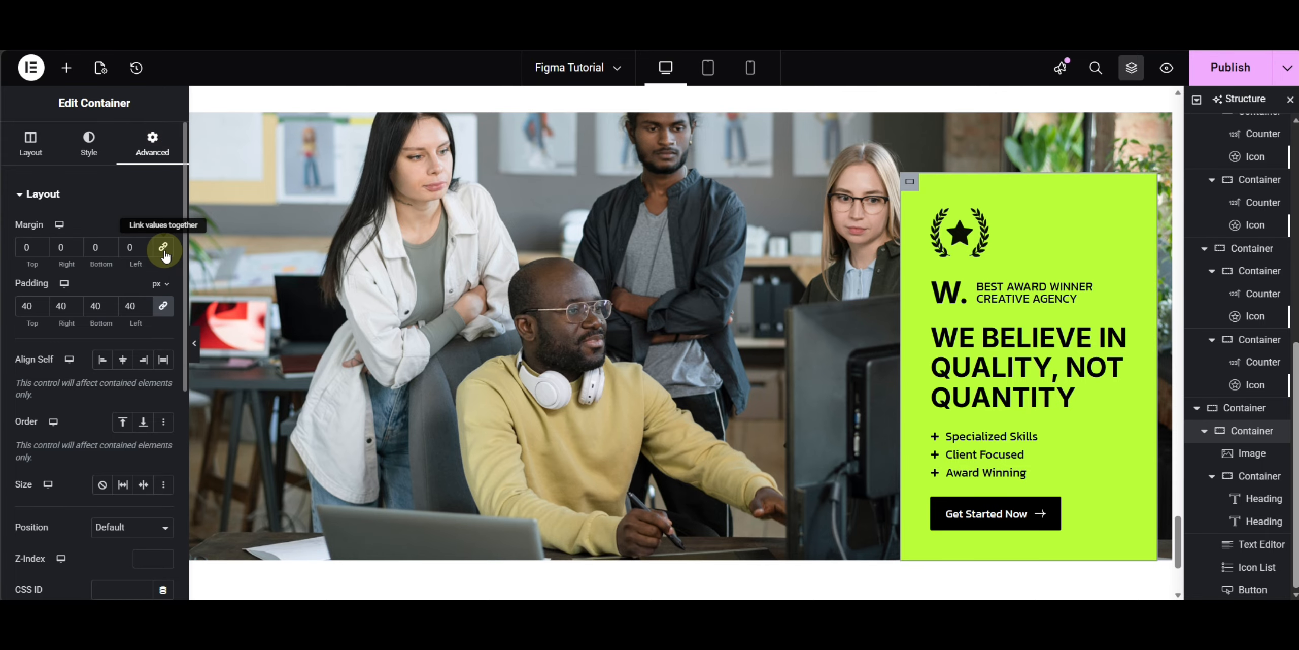
click(92, 245)
text(-12)
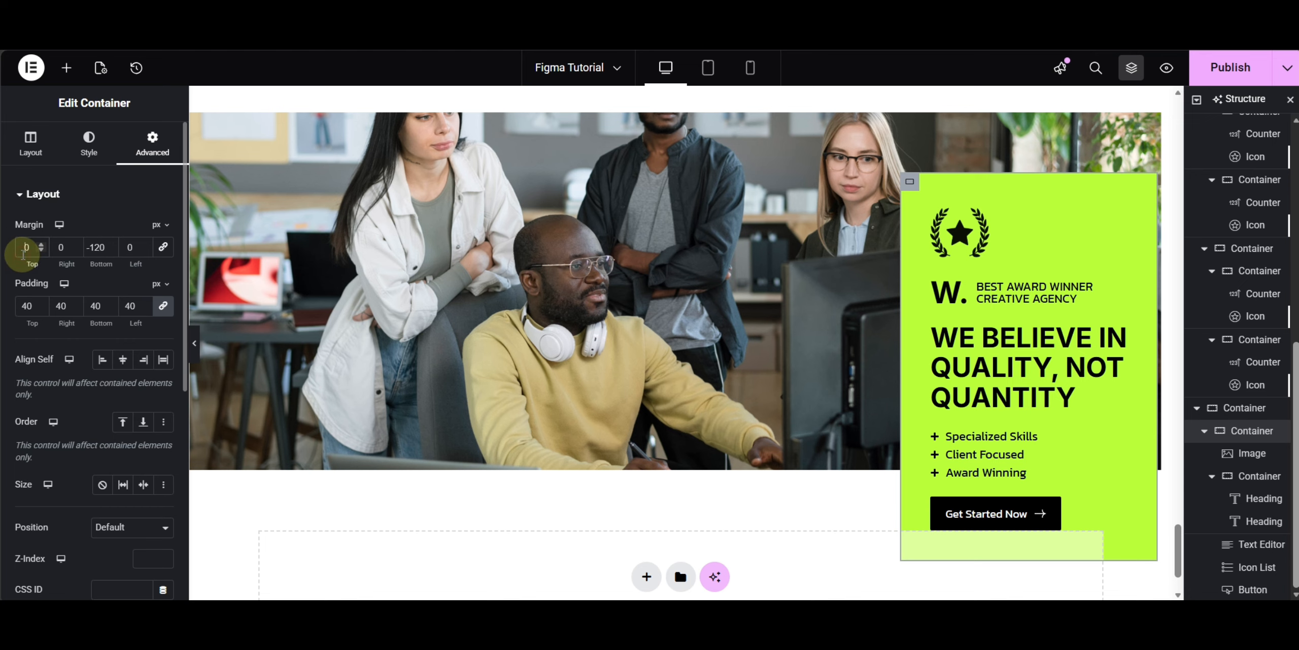
text(8)
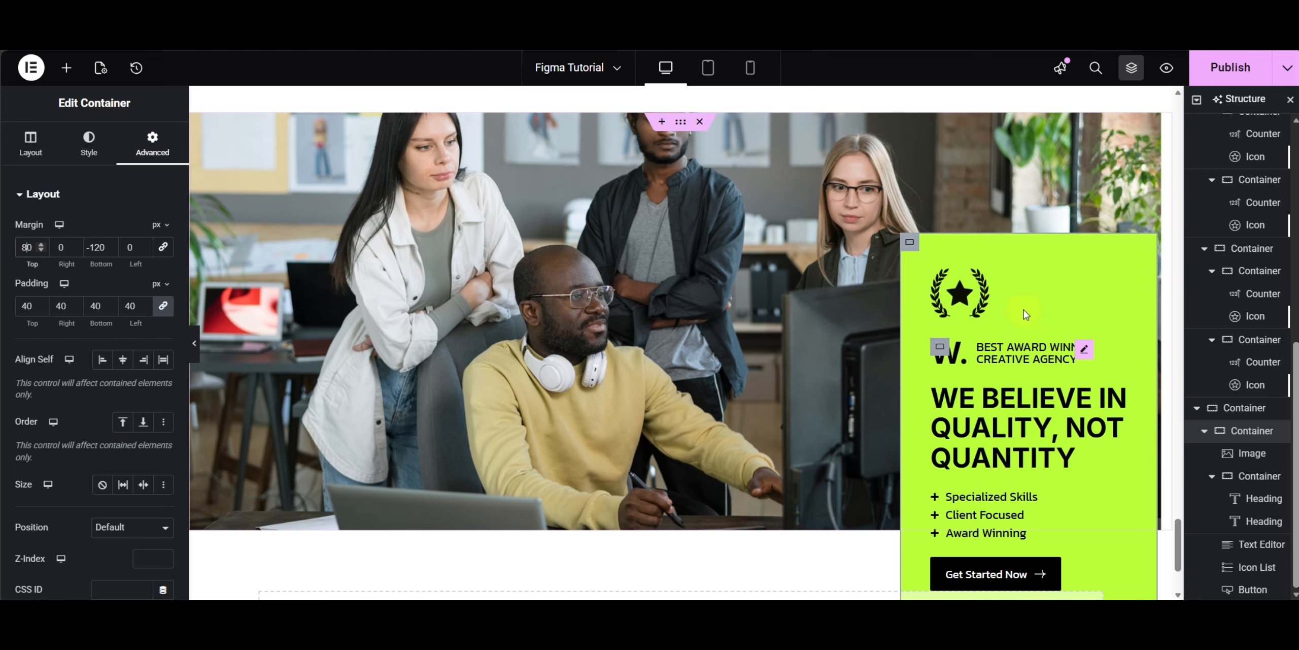
Step: Examine the photo section's background image settings and check the overlapping award card at full width without the editing panels
click(682, 131)
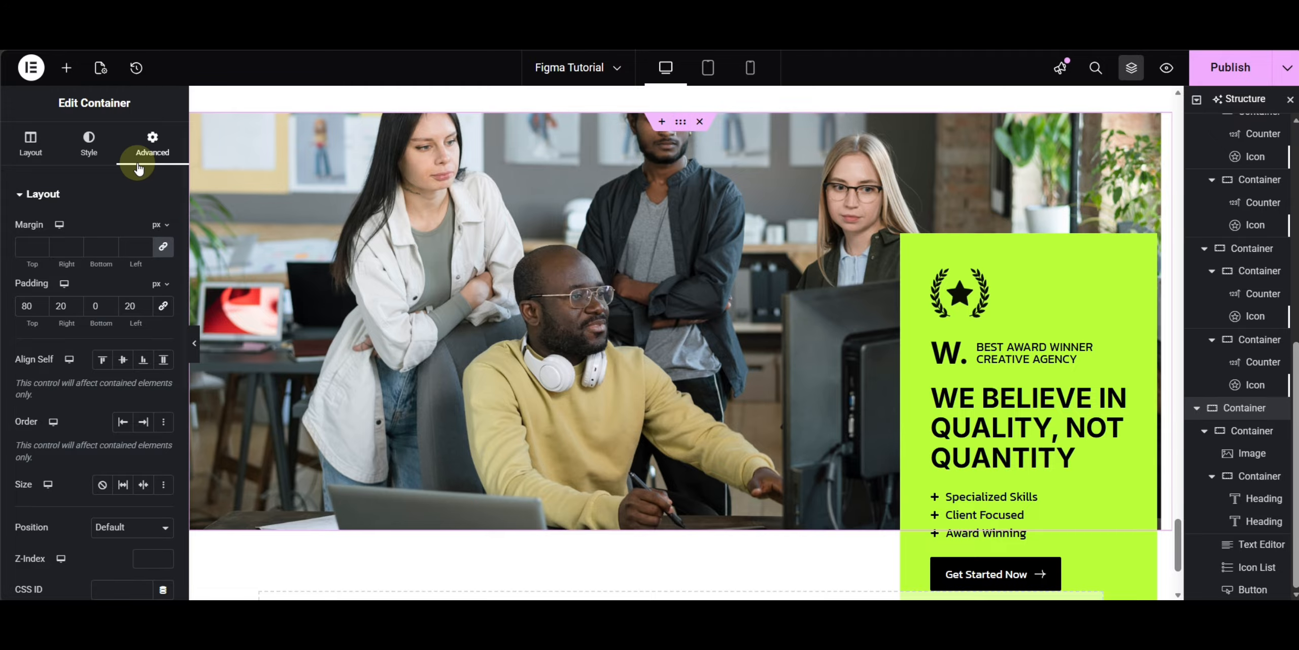
click(89, 142)
scroll(97, 412, down, 3)
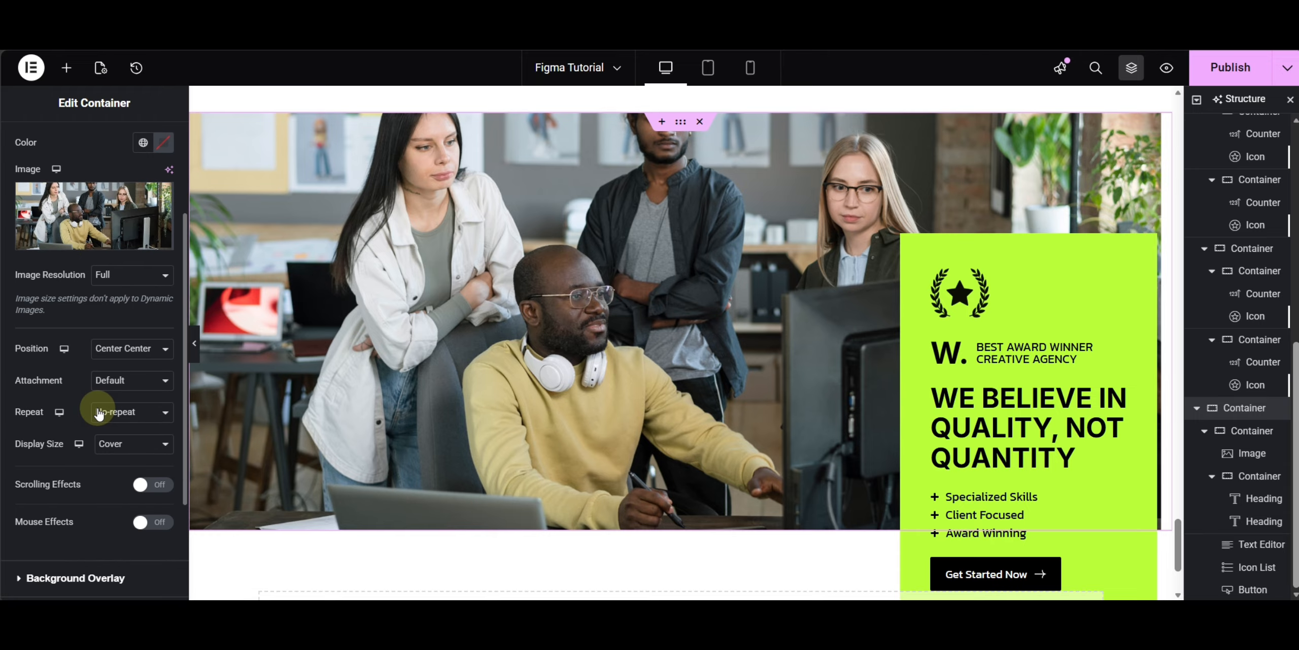
click(195, 344)
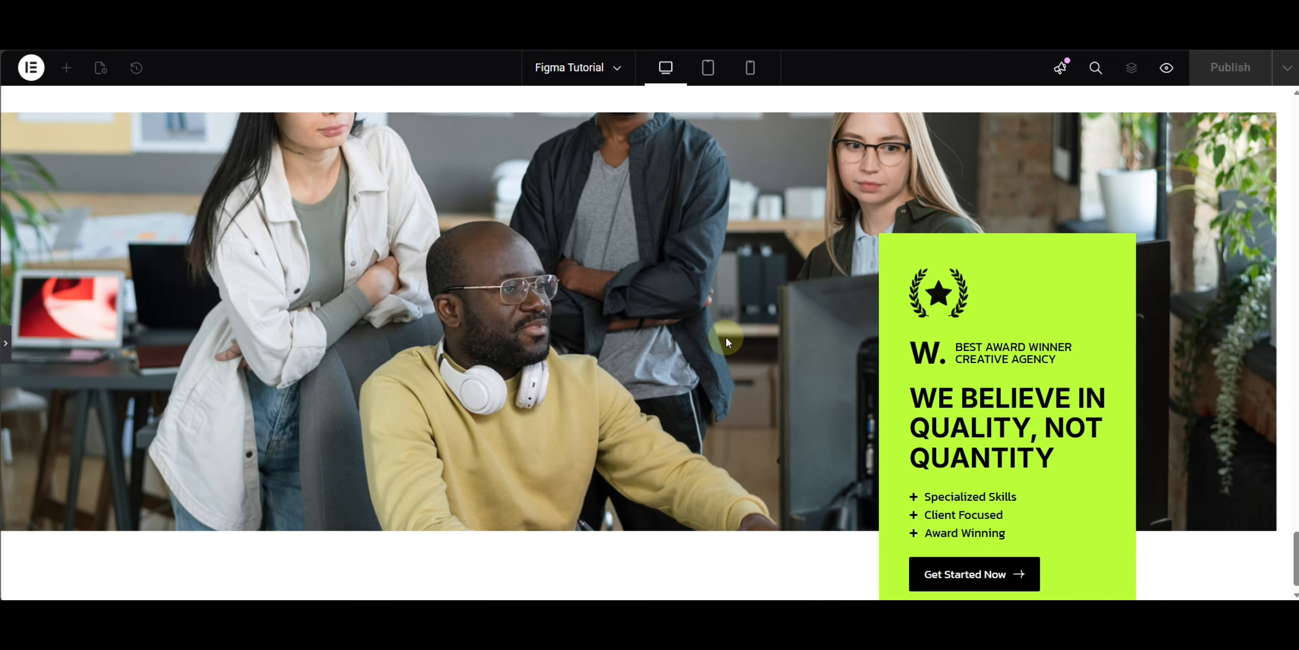
scroll(726, 336, up, 4)
scroll(725, 337, down, 4)
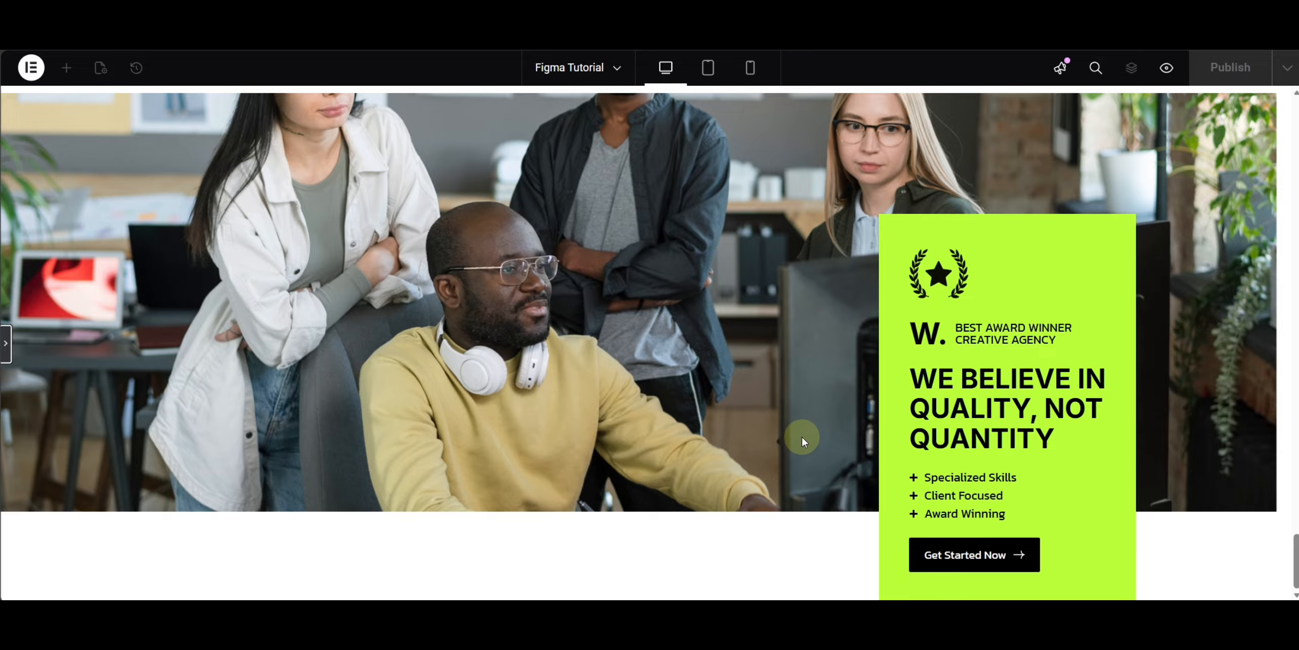
scroll(802, 438, up, 4)
drag(1297, 519, 1296, 553)
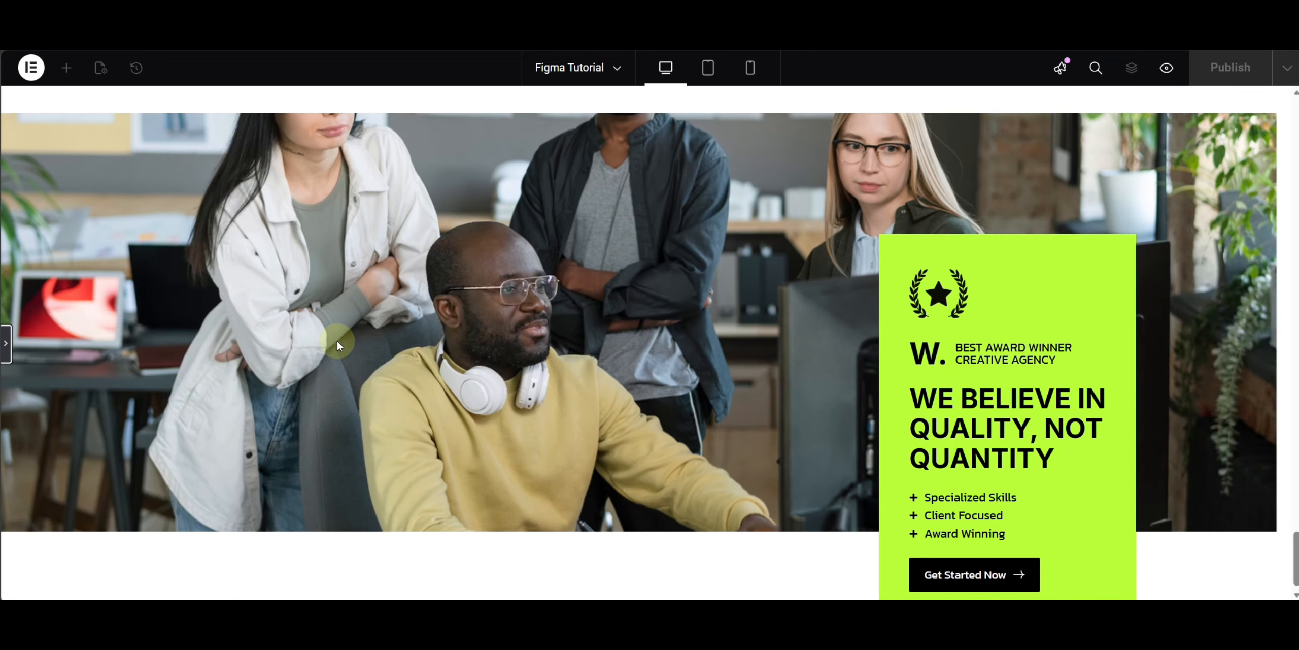
click(9, 346)
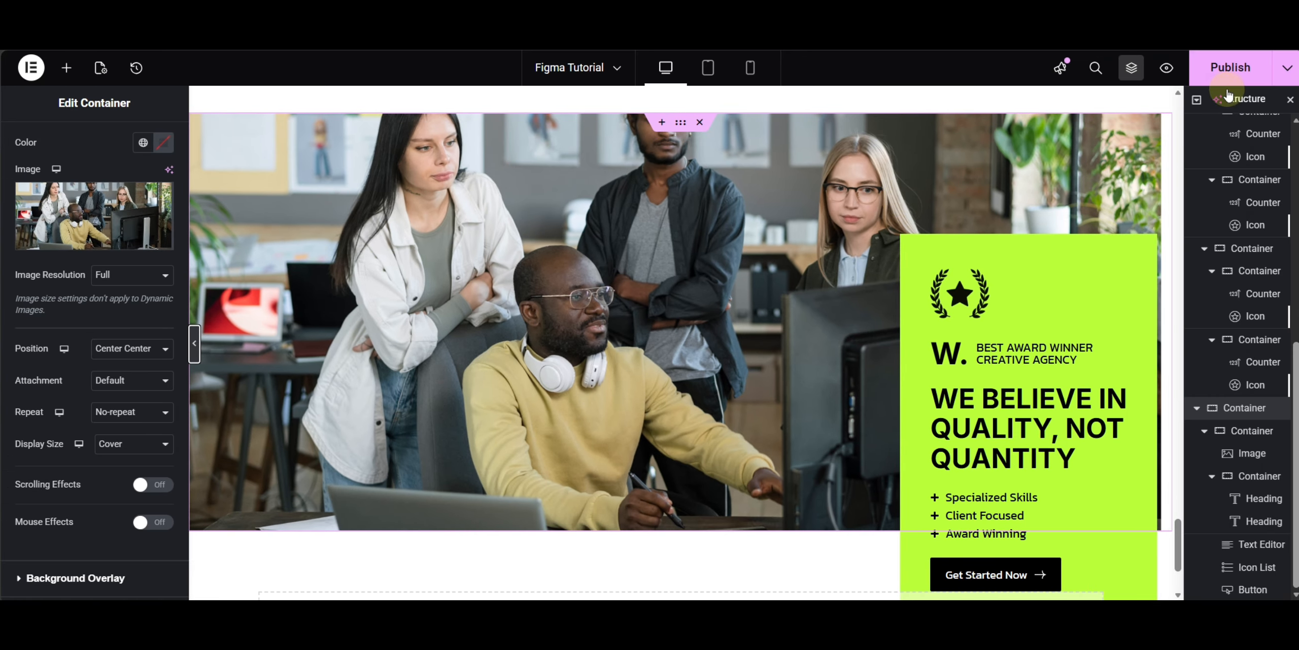
Step: Publish the landing page and open its preview
click(1247, 71)
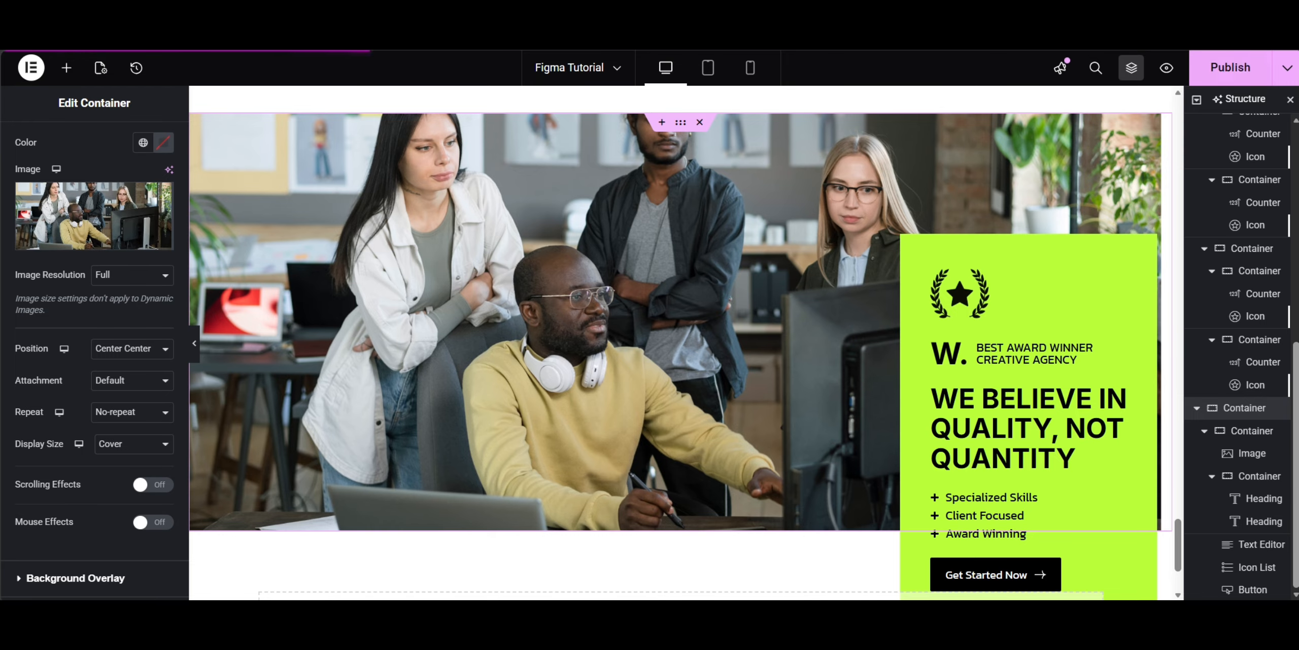
click(1166, 67)
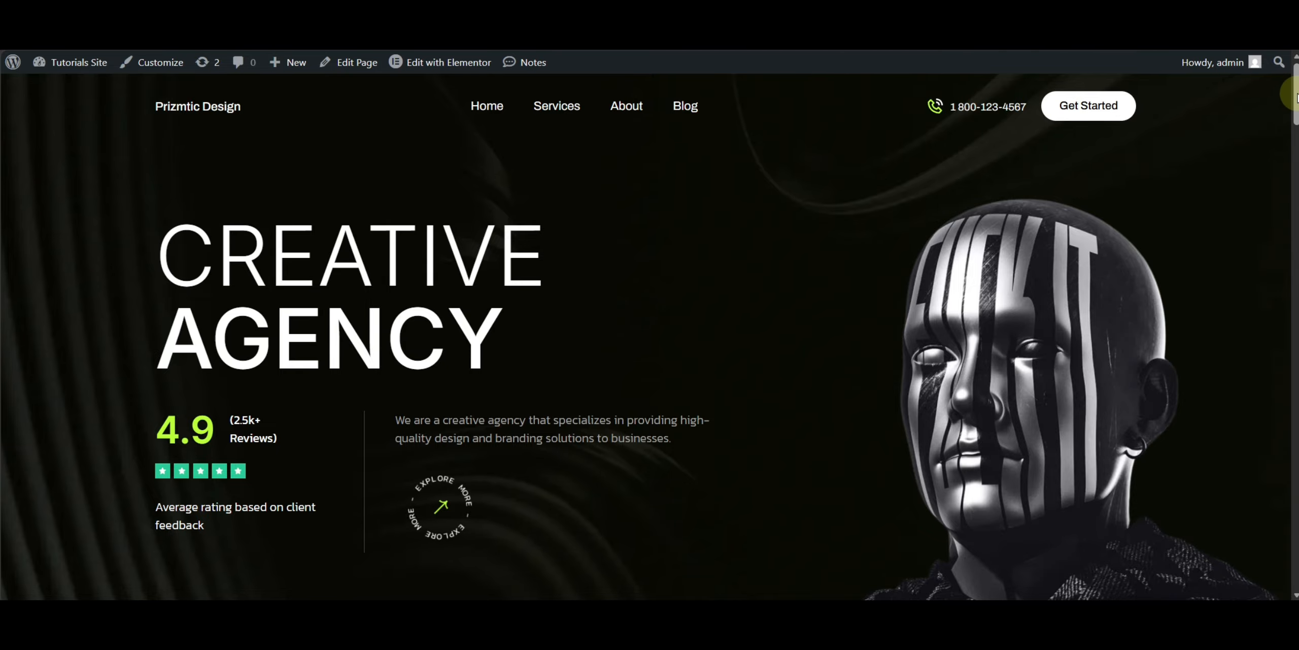
Step: Review the previewed page from the hero through services, projects and counters to the green award card section
scroll(1295, 97, down, 8)
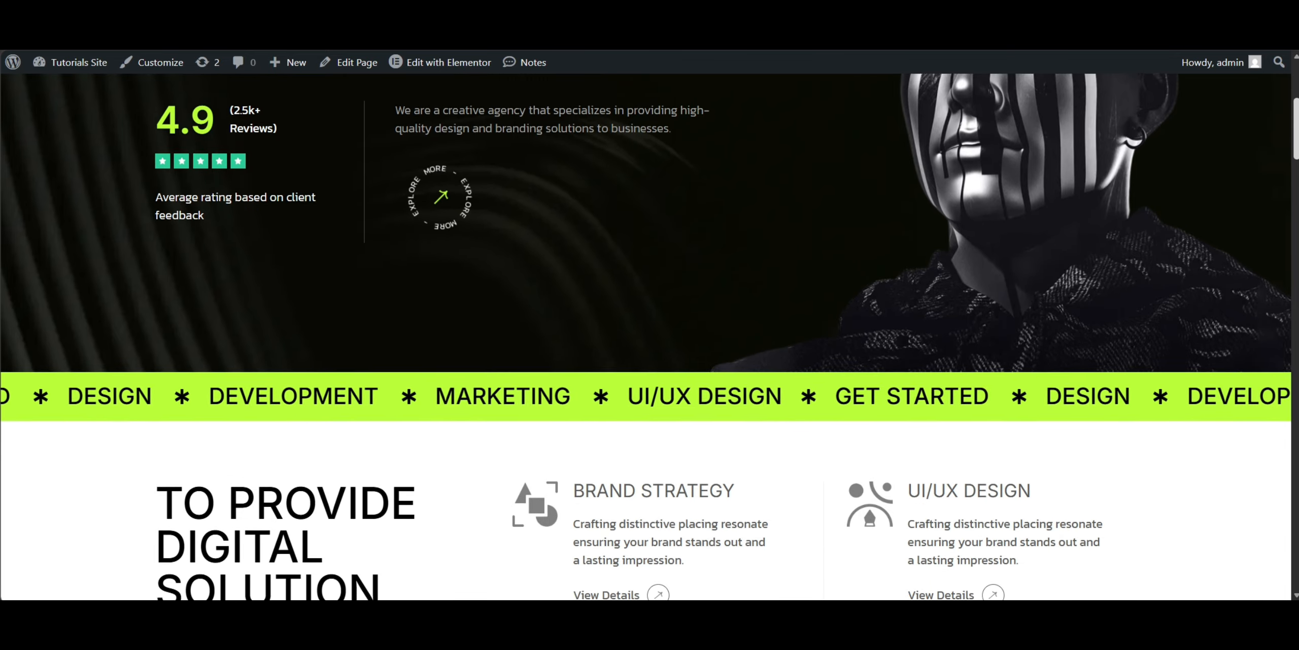
scroll(646, 337, down, 10)
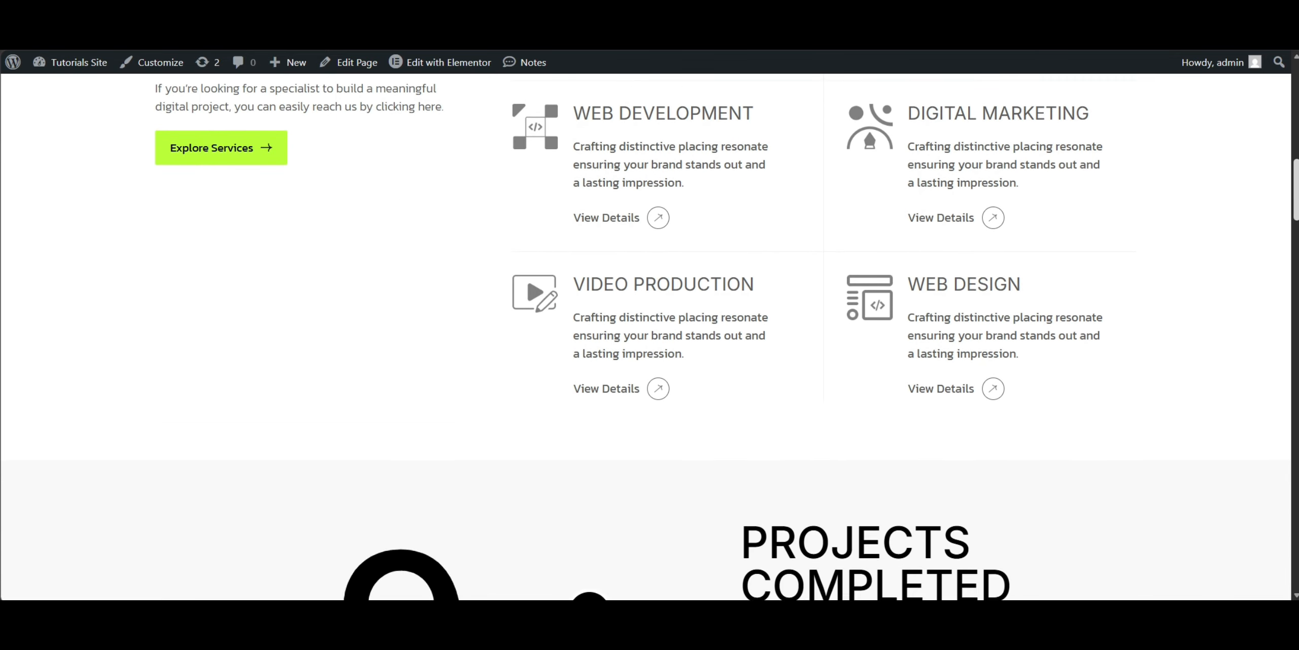
scroll(645, 337, down, 10)
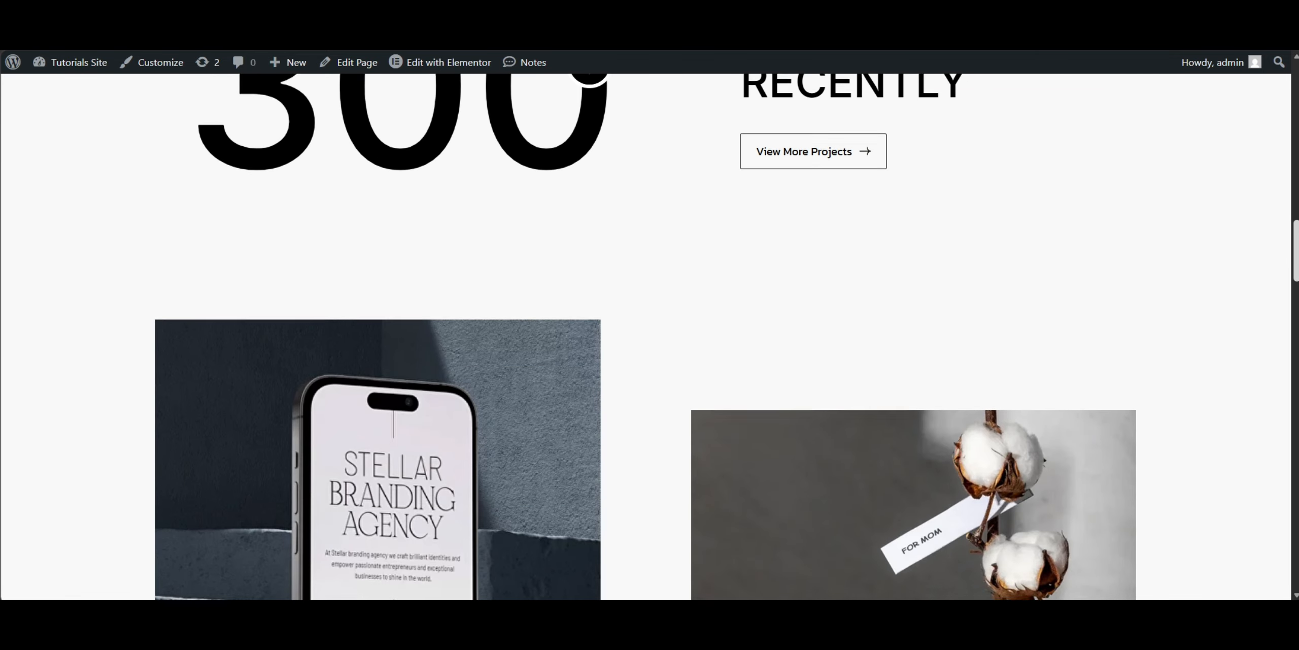
scroll(645, 337, down, 20)
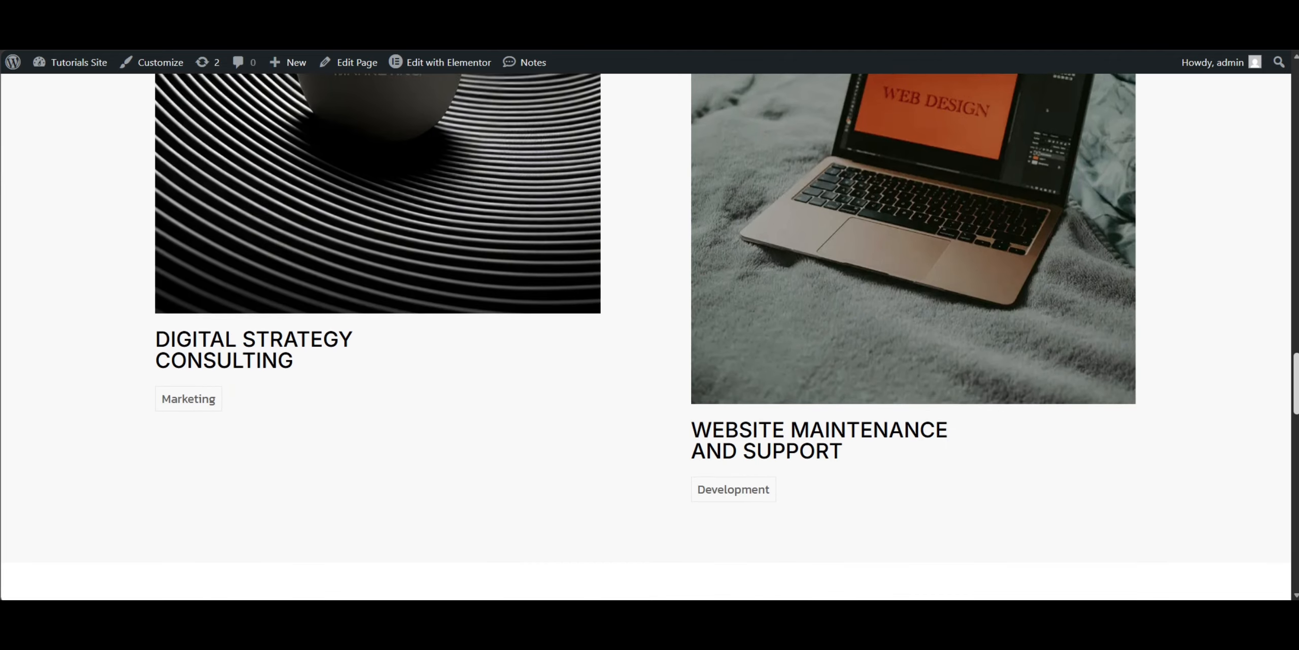
scroll(646, 337, down, 10)
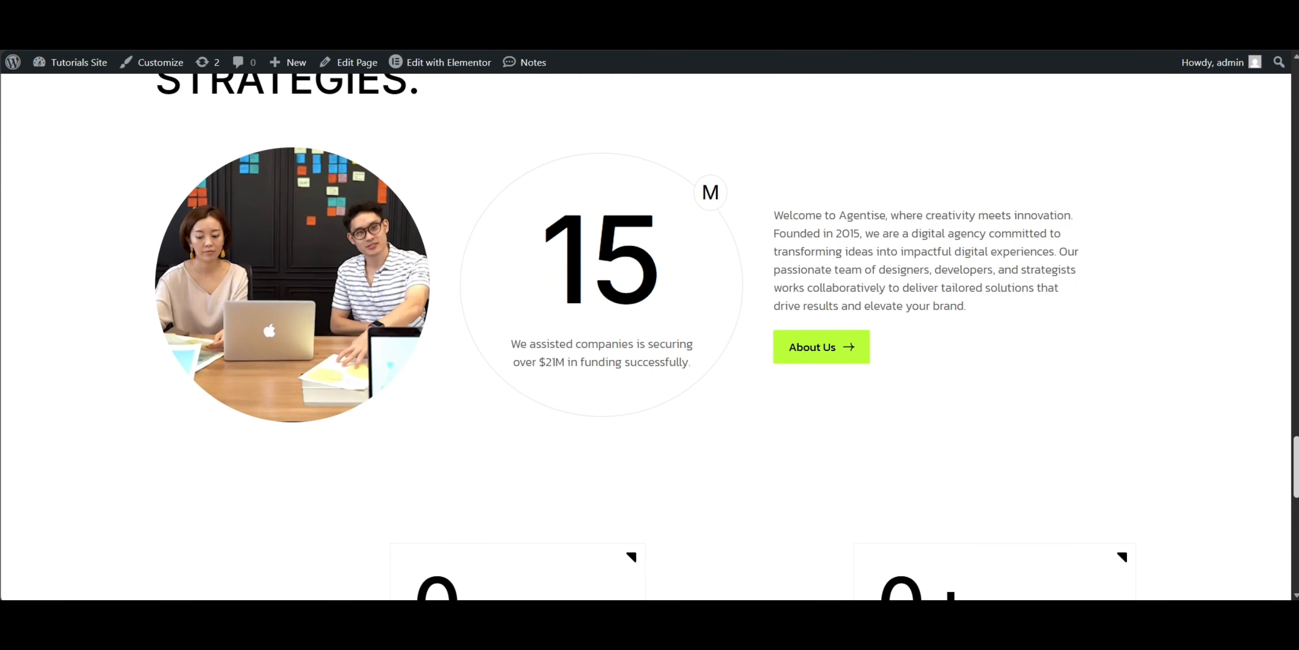
scroll(645, 337, down, 5)
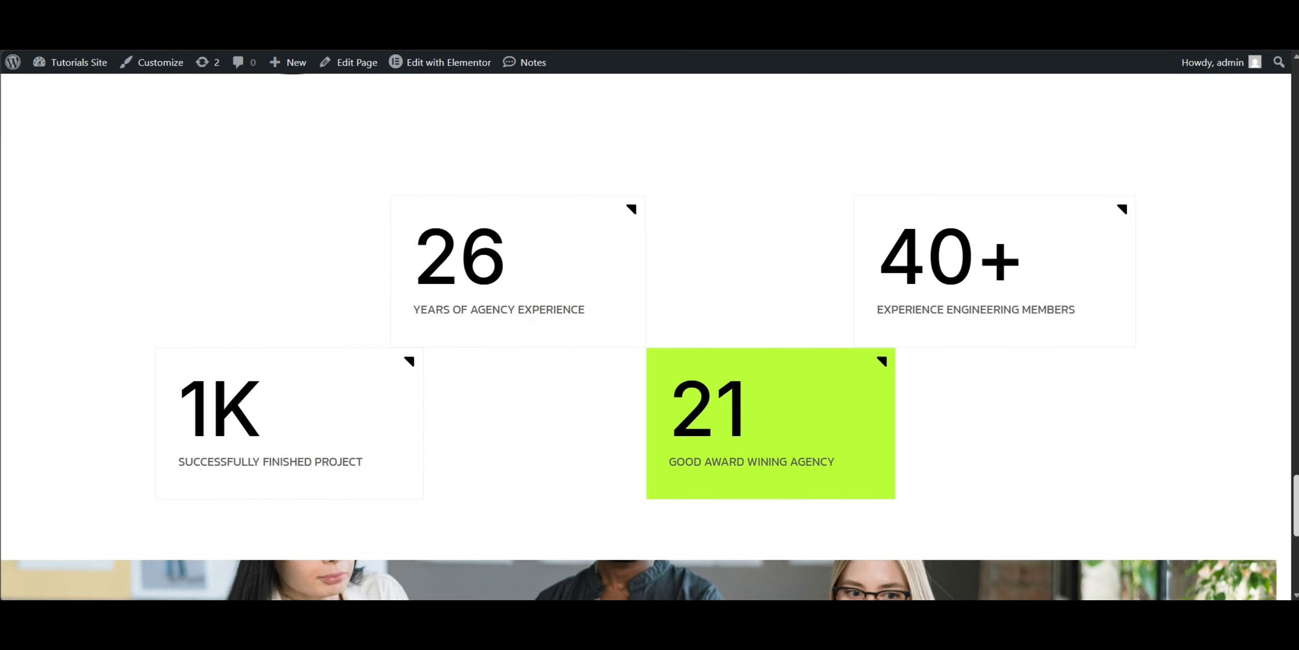
scroll(645, 337, down, 5)
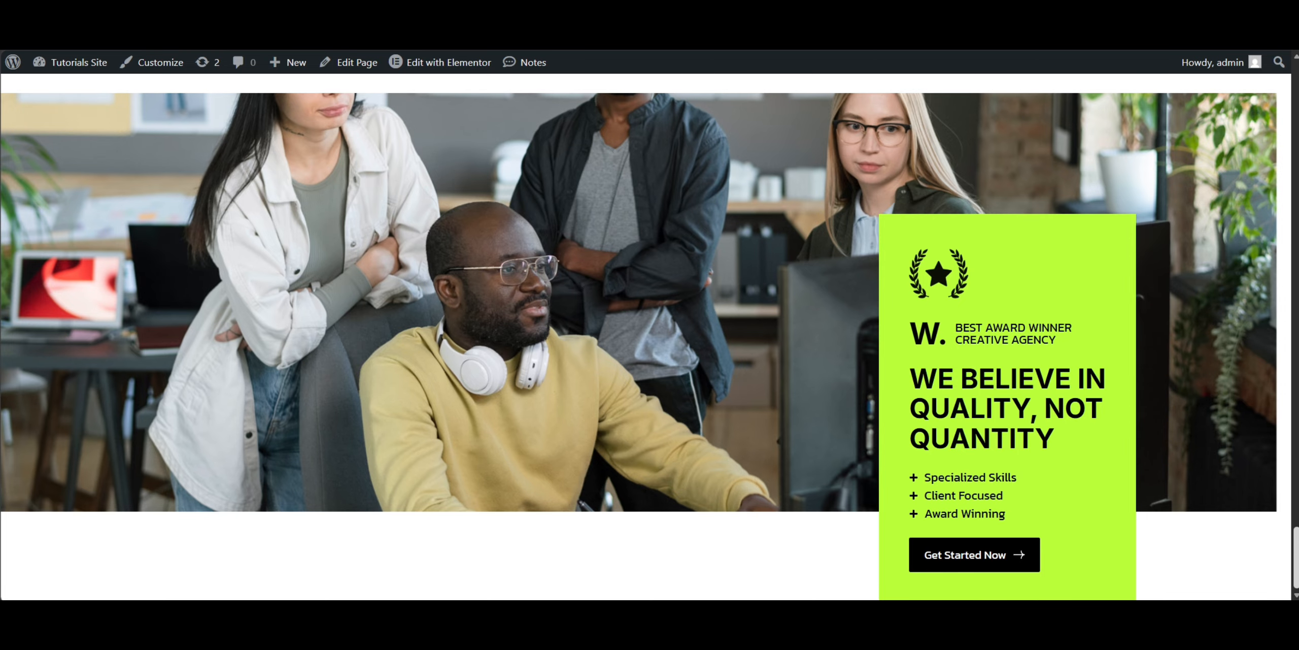
scroll(645, 337, up, 8)
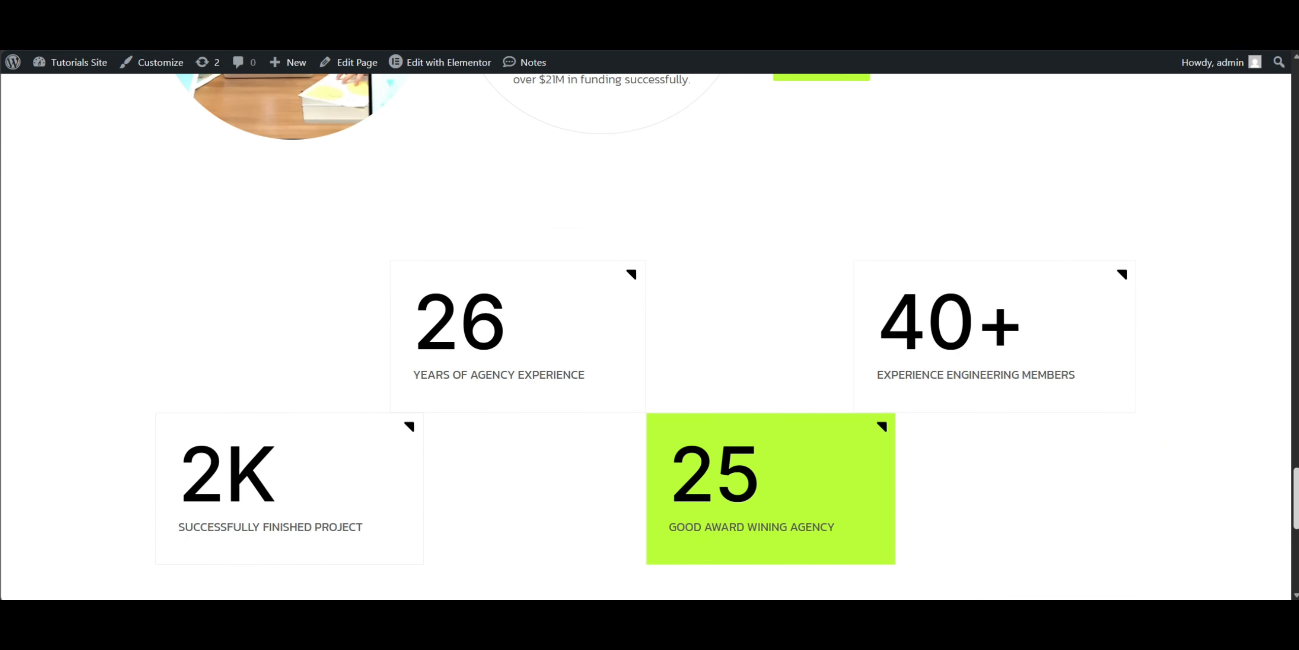
scroll(646, 336, down, 8)
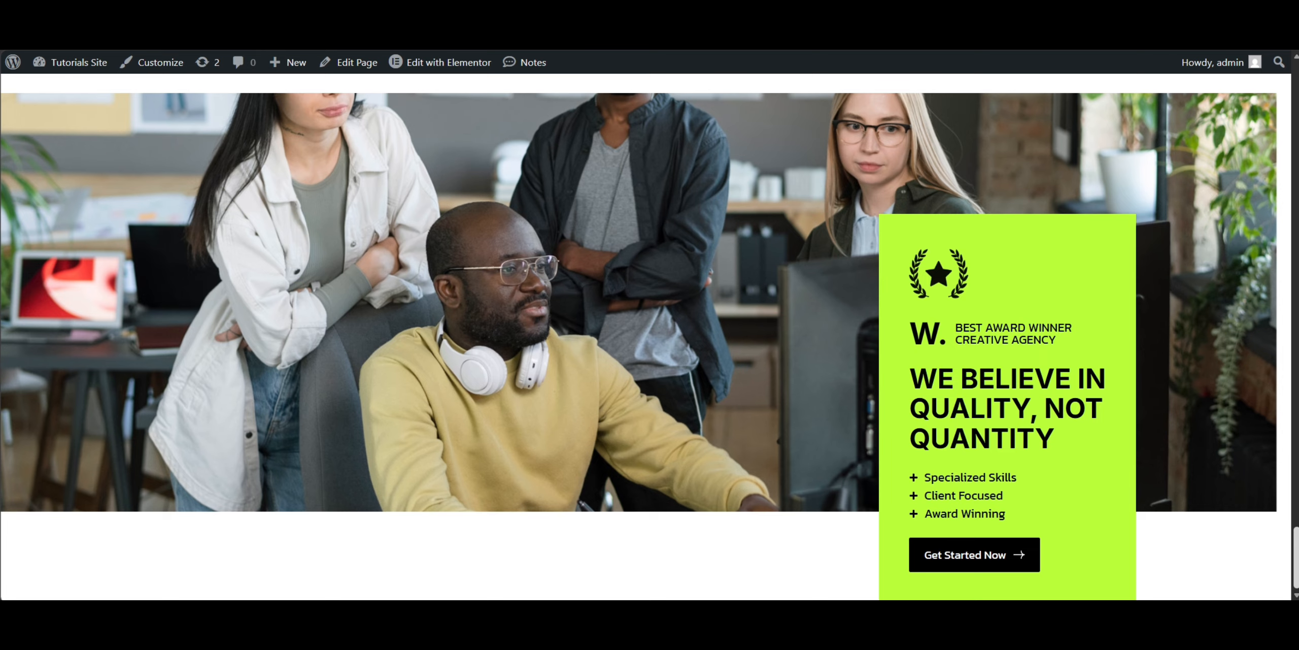